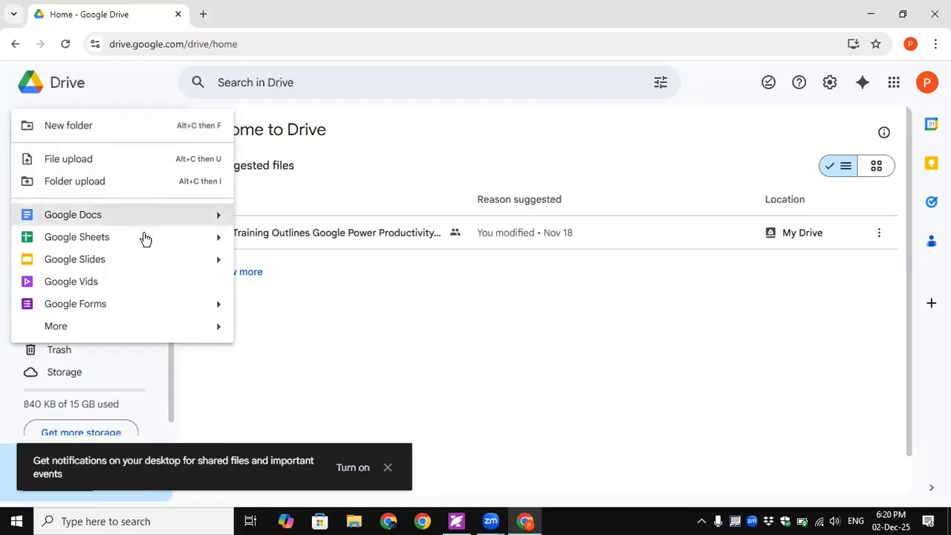
Create a new blank Google Docs document from Google Drive
mouse_move(214, 220)
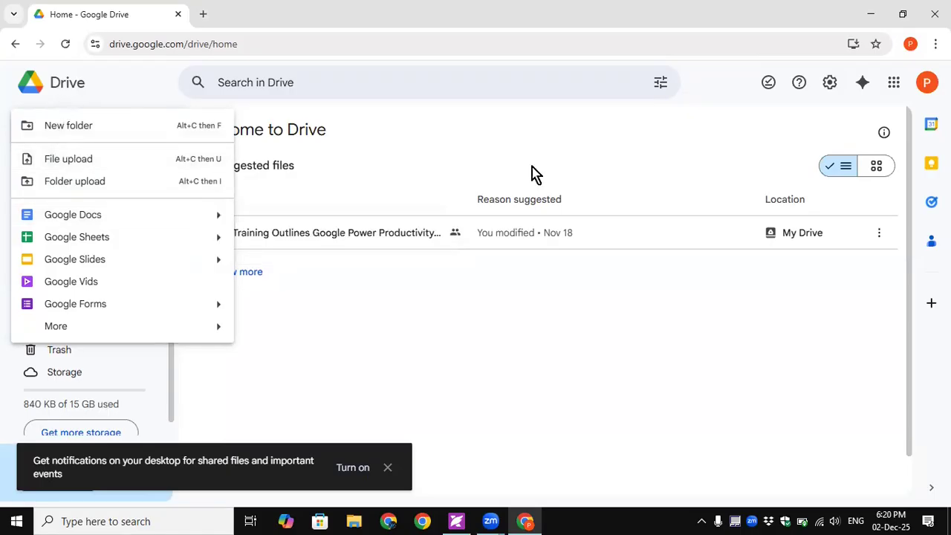
click(512, 142)
click(26, 132)
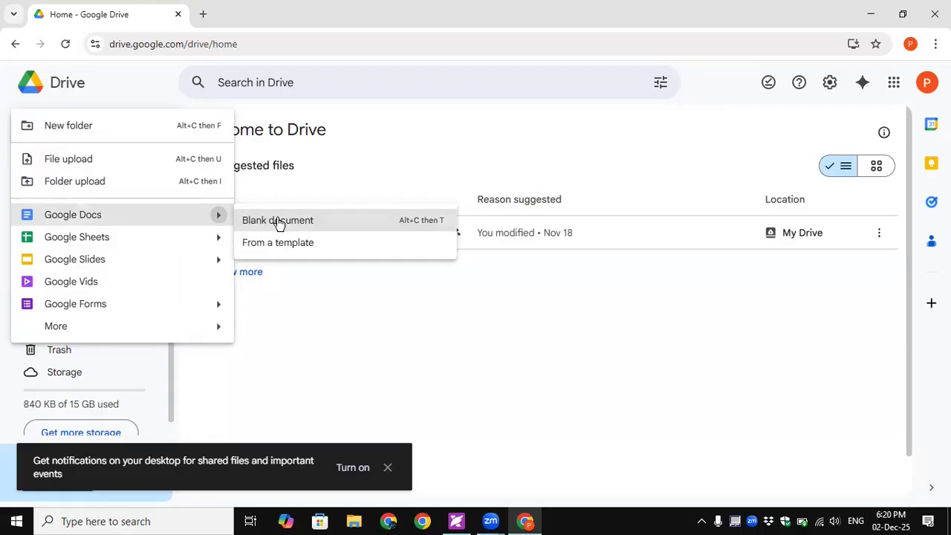
click(279, 222)
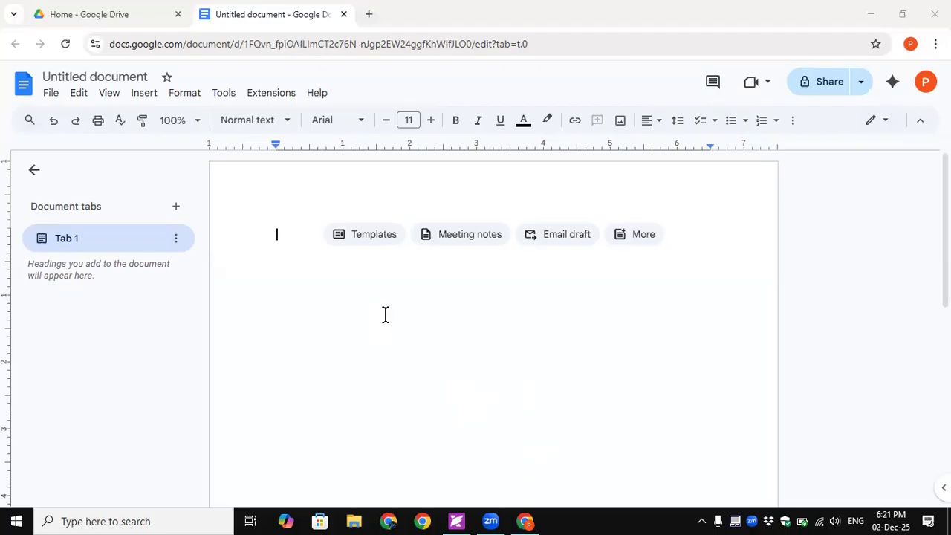
click(52, 97)
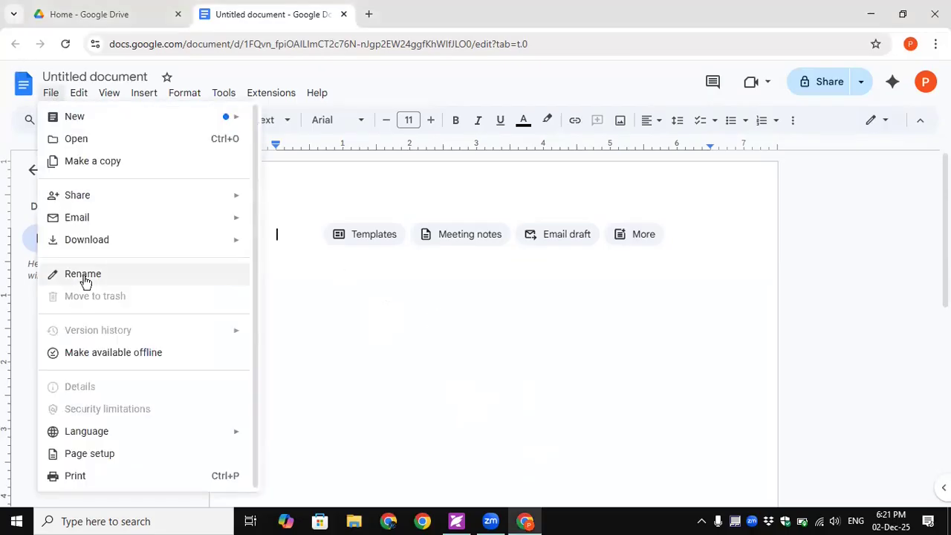
click(367, 369)
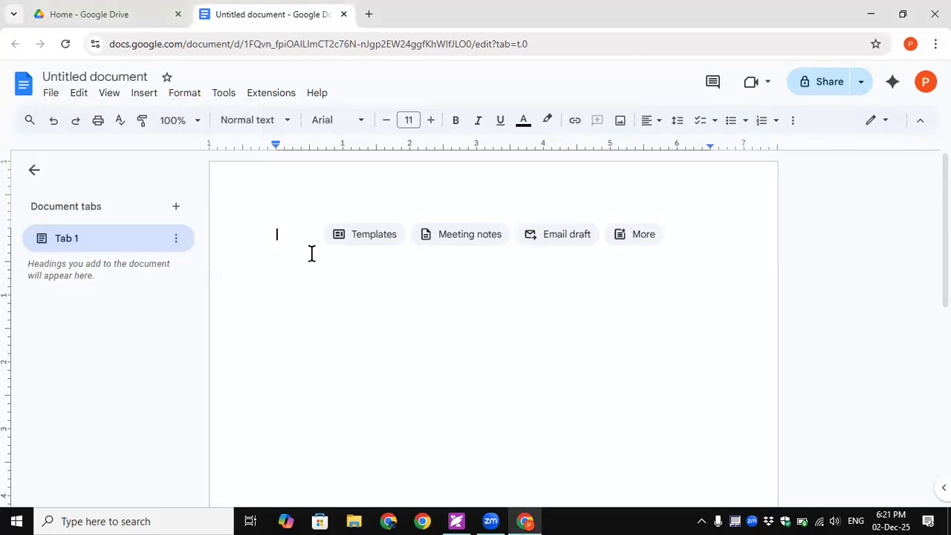
click(185, 97)
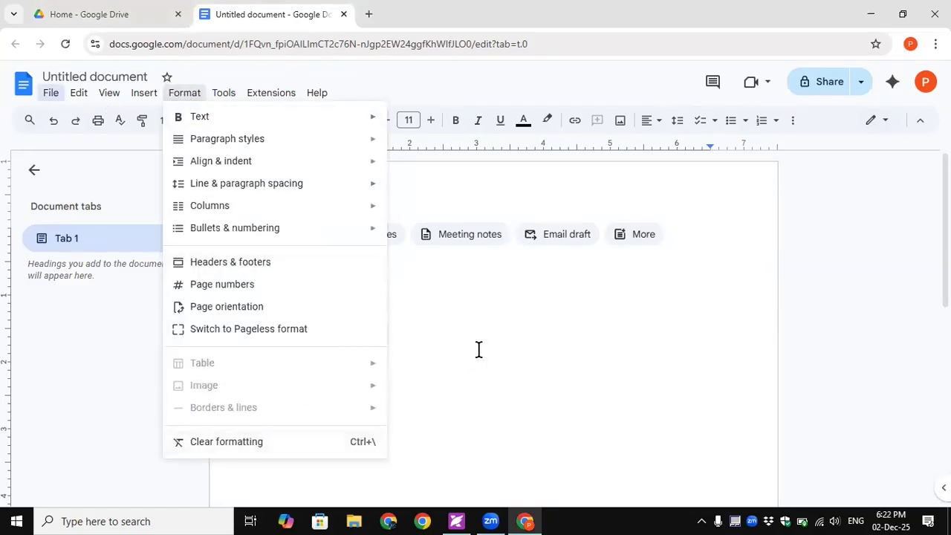
click(451, 340)
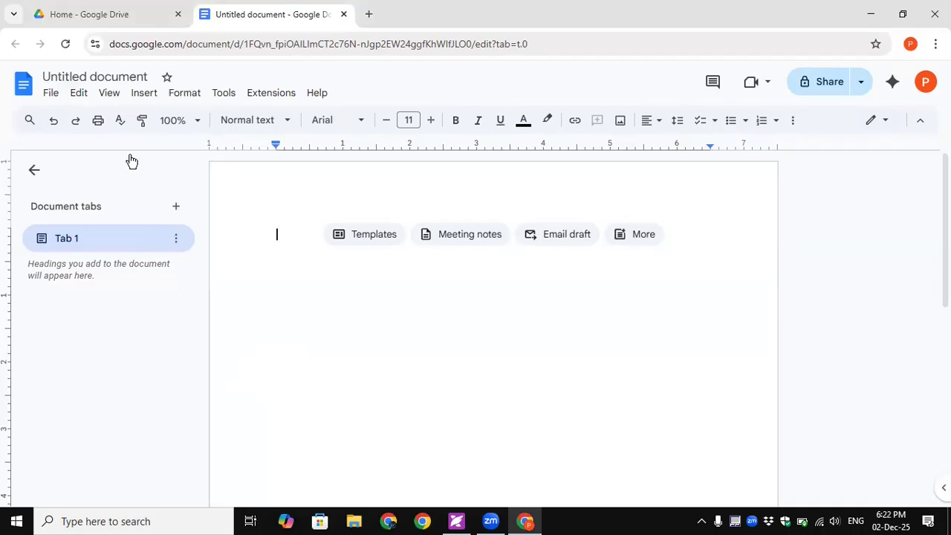
click(50, 93)
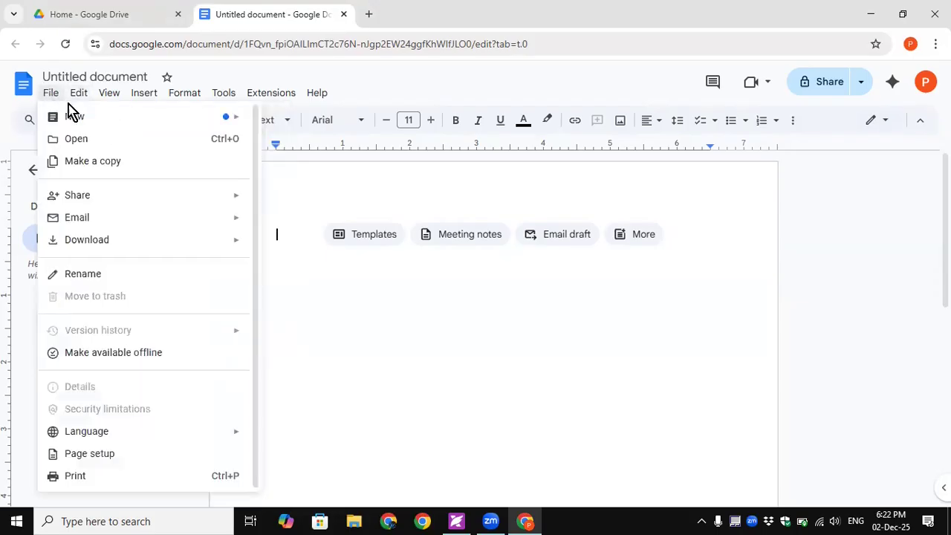
mouse_move(227, 122)
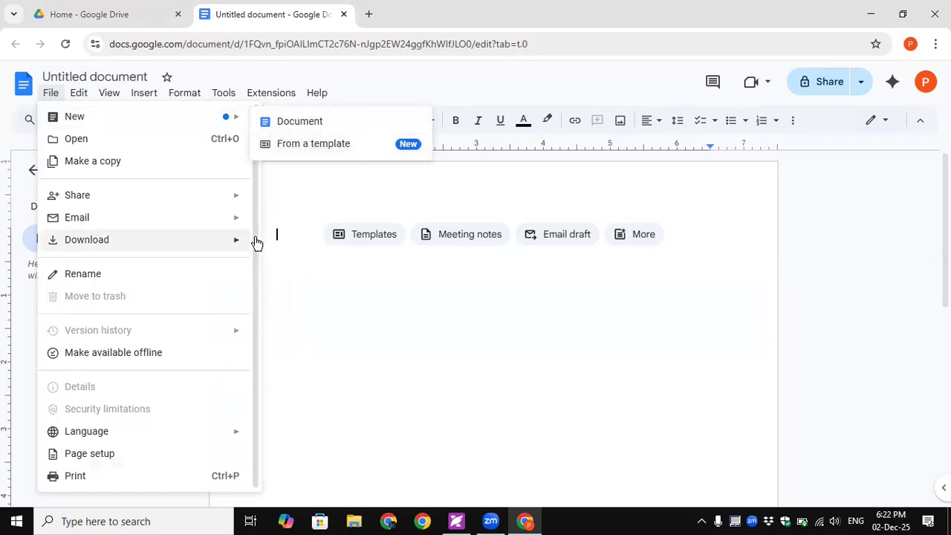
mouse_move(257, 240)
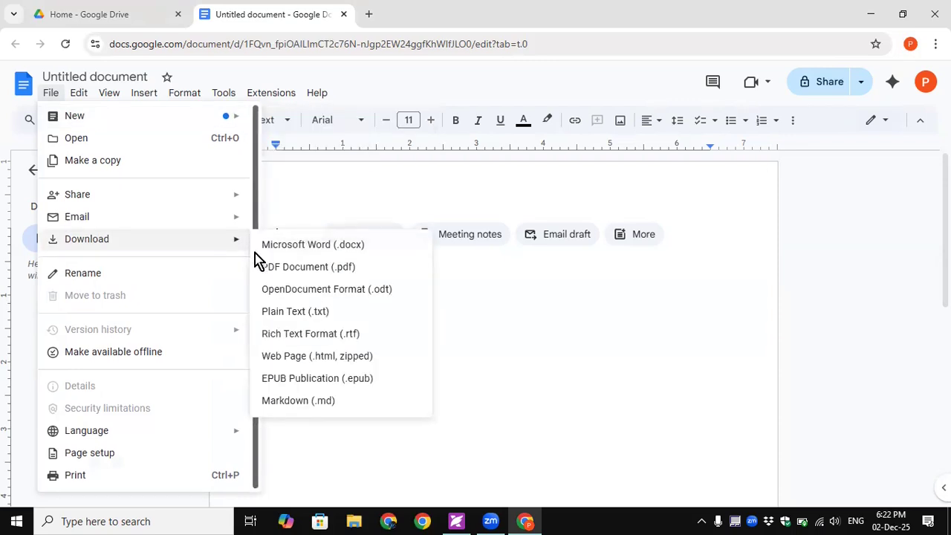
click(674, 356)
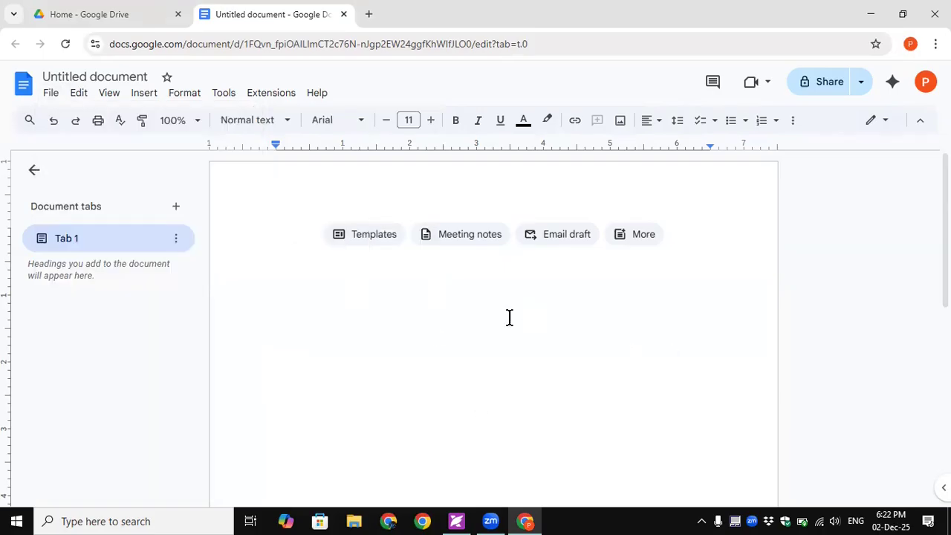
click(106, 94)
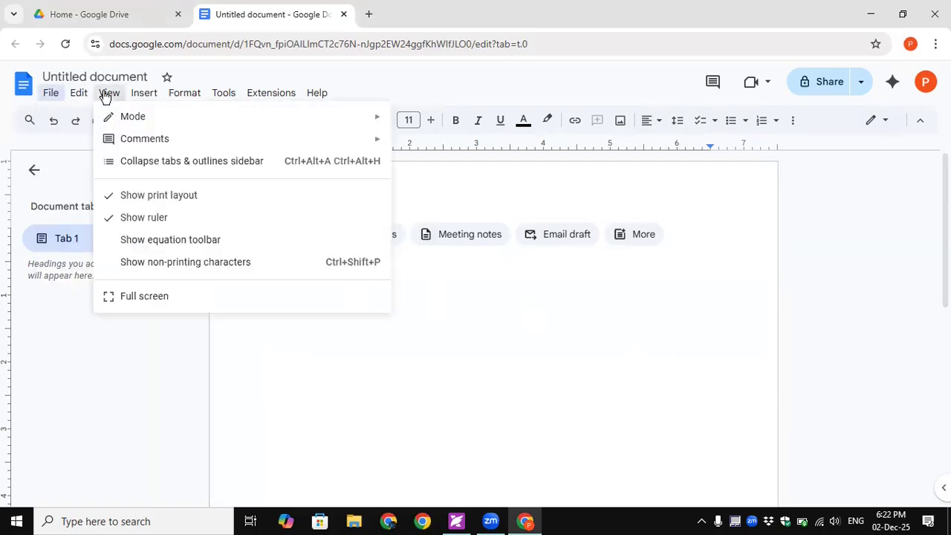
click(148, 94)
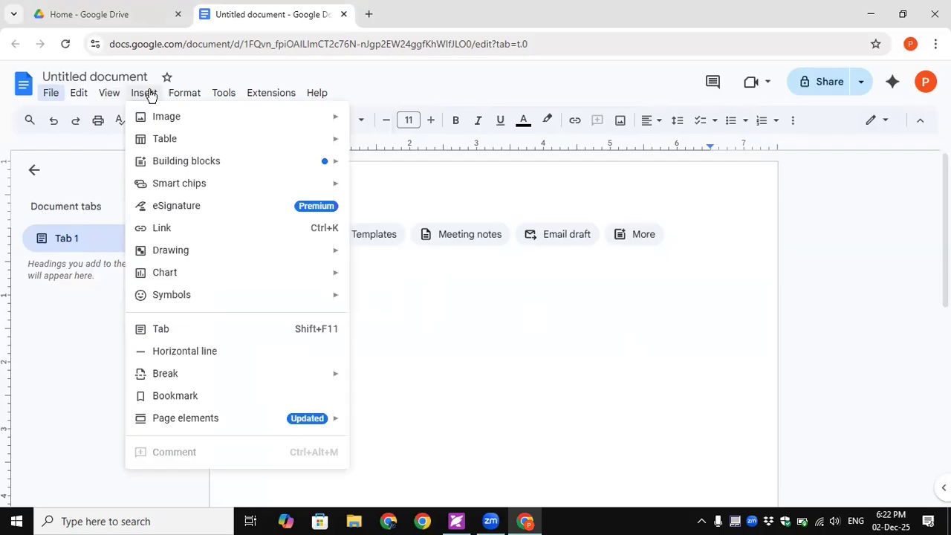
mouse_move(229, 165)
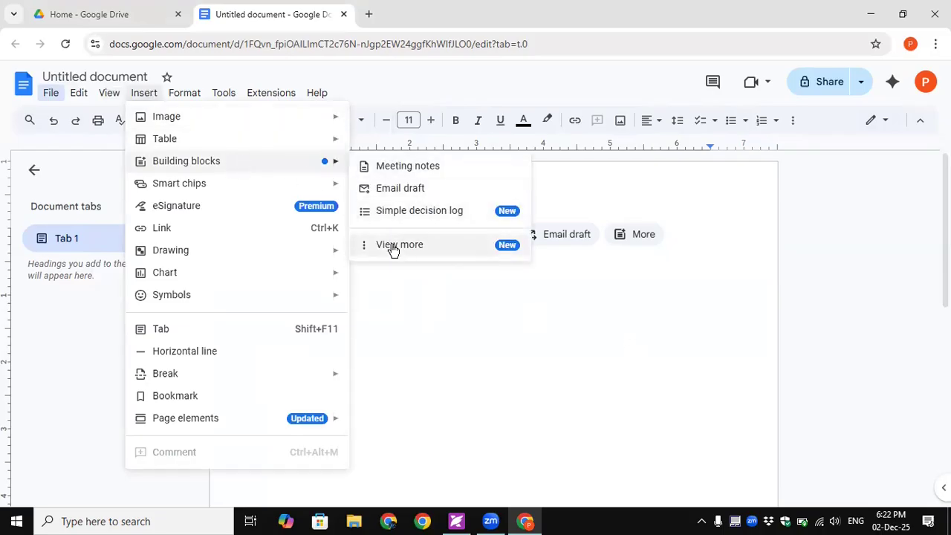
click(223, 94)
click(607, 360)
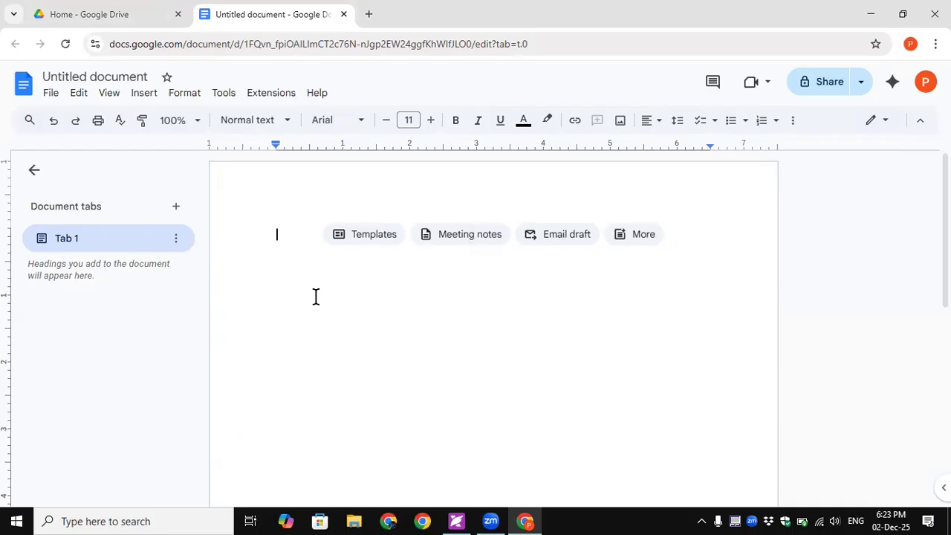
Write "Google Doc" on the first line of the document, clearing the mistyped text
text(m)
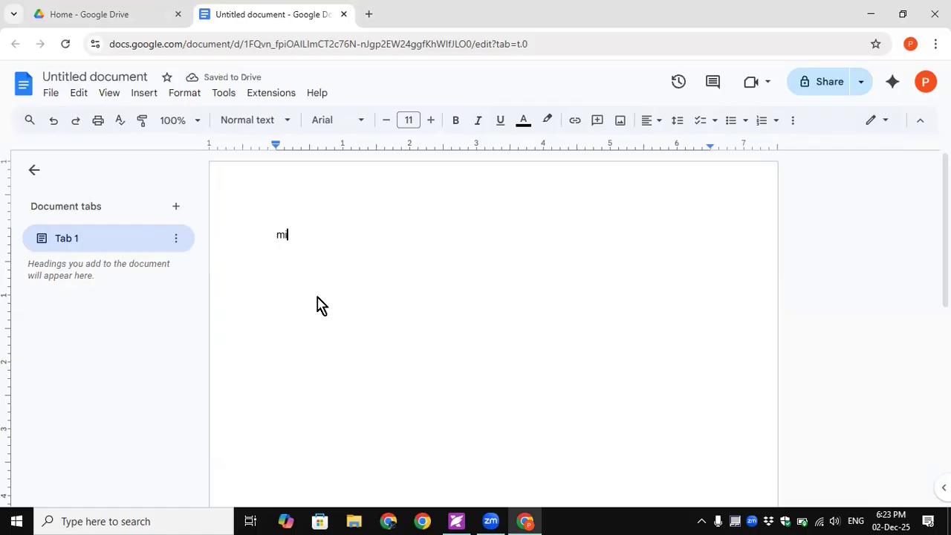
text(Goog)
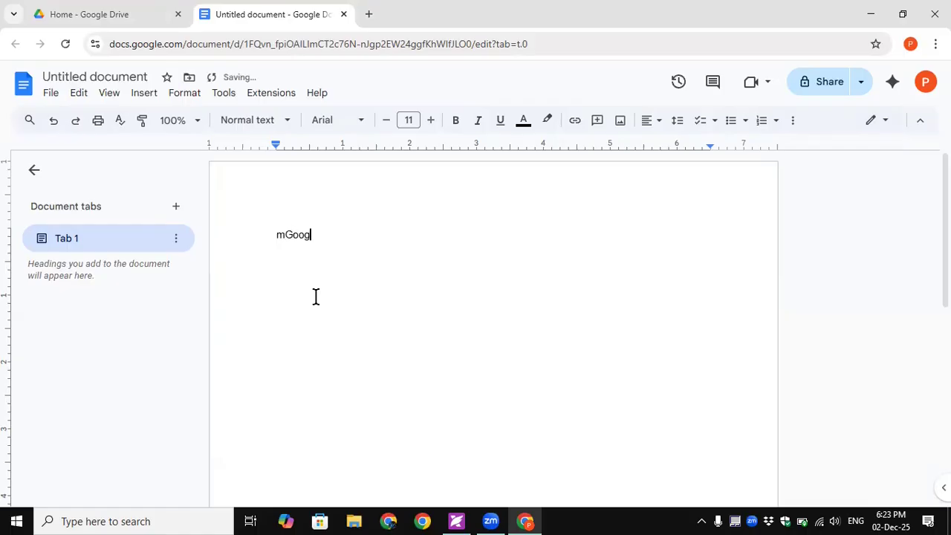
text(le)
key(ctrl+a)
key(BackSpace)
text(Google Doc)
Search Google for "google docs introduction" in a new browser tab
click(368, 15)
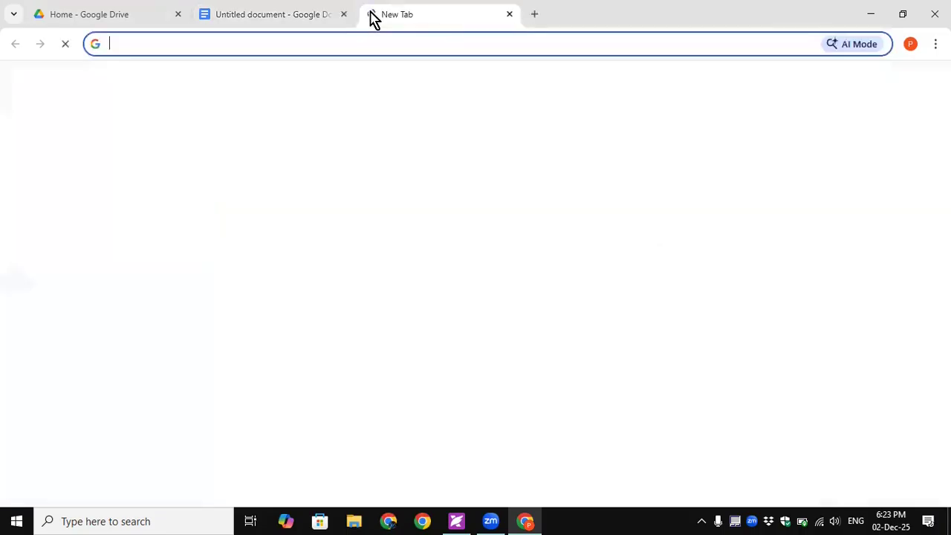
click(344, 260)
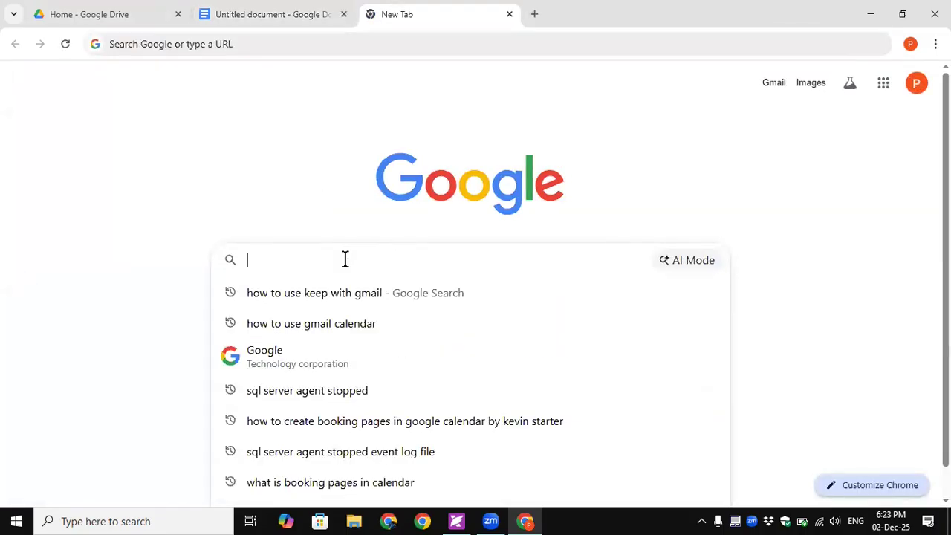
text(google)
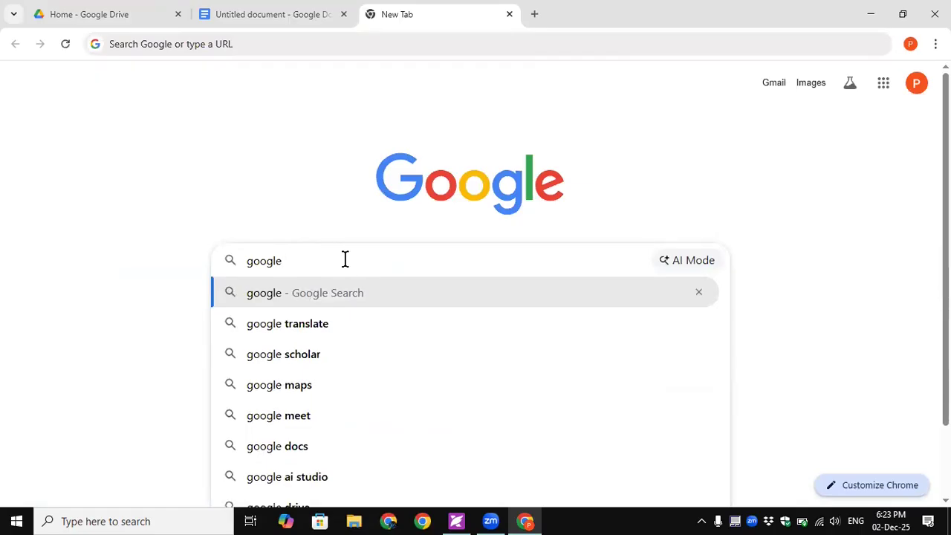
text(doc)
text(intr)
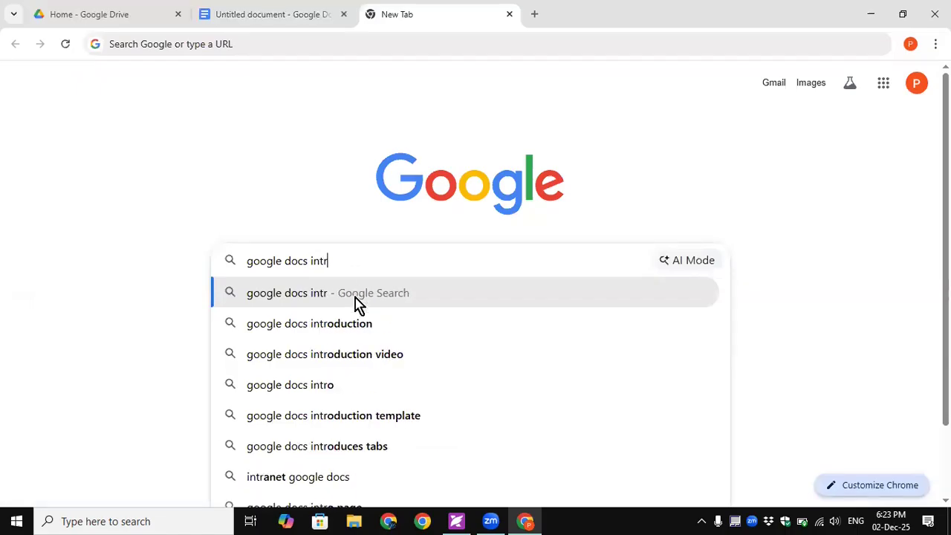
click(335, 324)
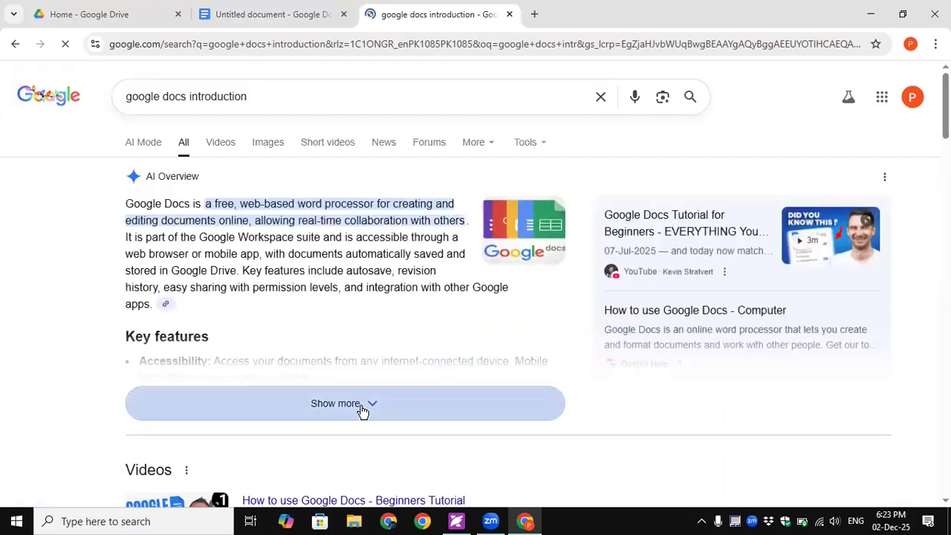
Expand the AI Overview and copy its Key features section, from the heading through the Integration bullet
click(362, 409)
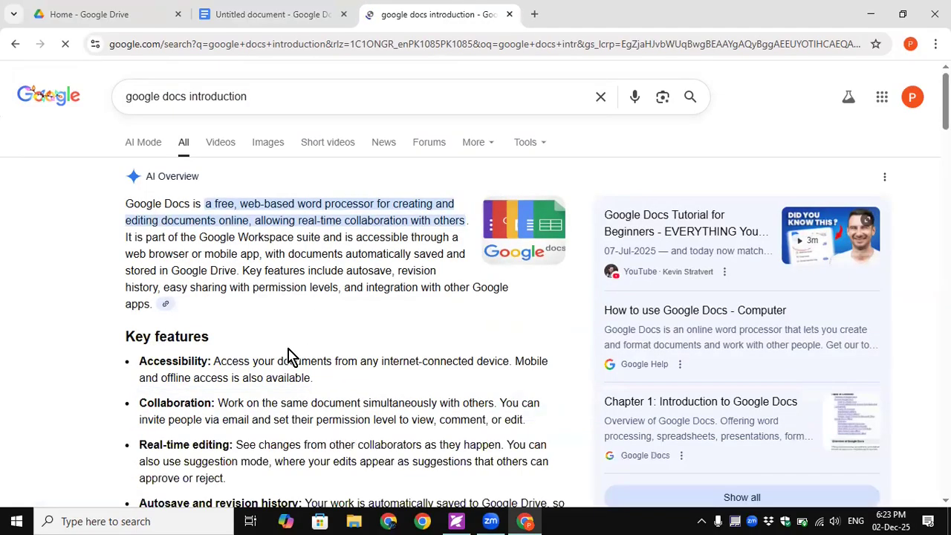
scroll(290, 357, down, 3)
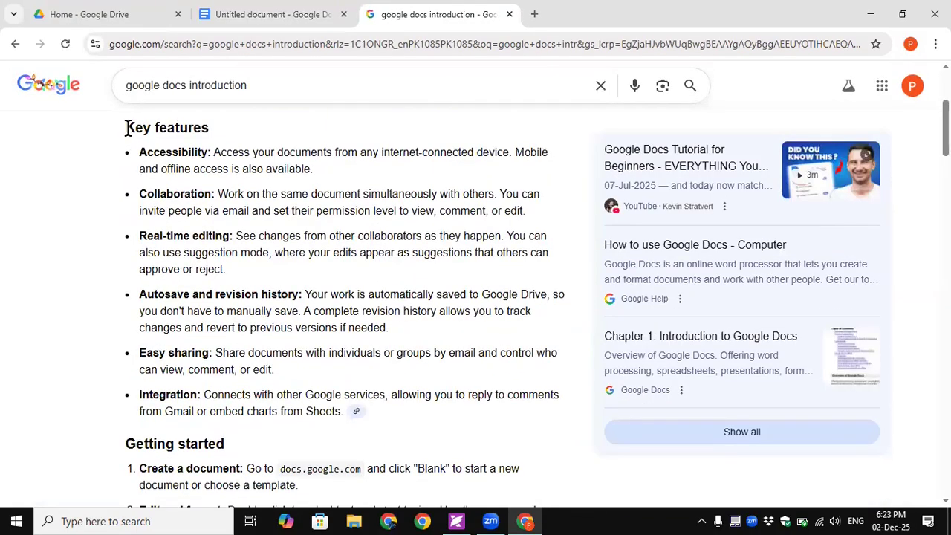
drag(127, 128, 349, 415)
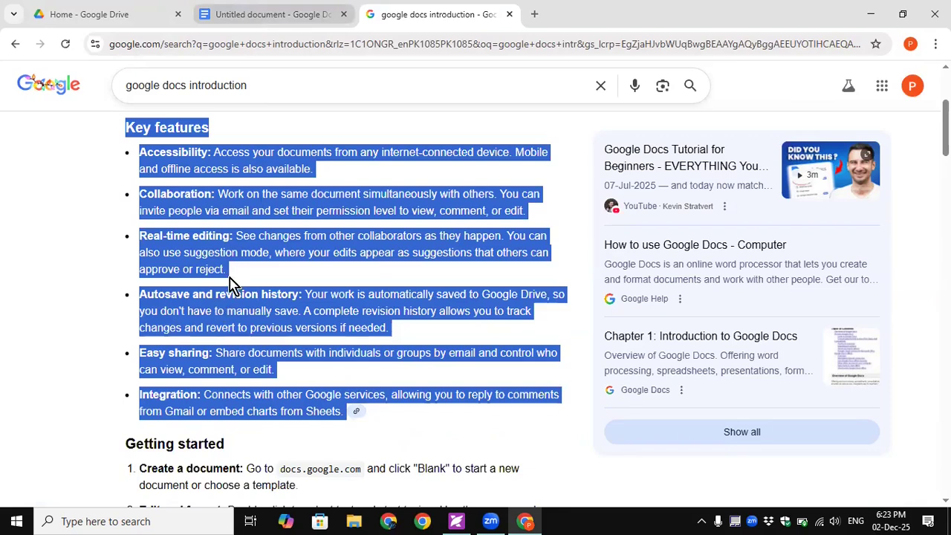
Replace the "Google Doc" text in the untitled document with the copied Key features section, pasted without formatting
click(257, 14)
drag(328, 252, 260, 237)
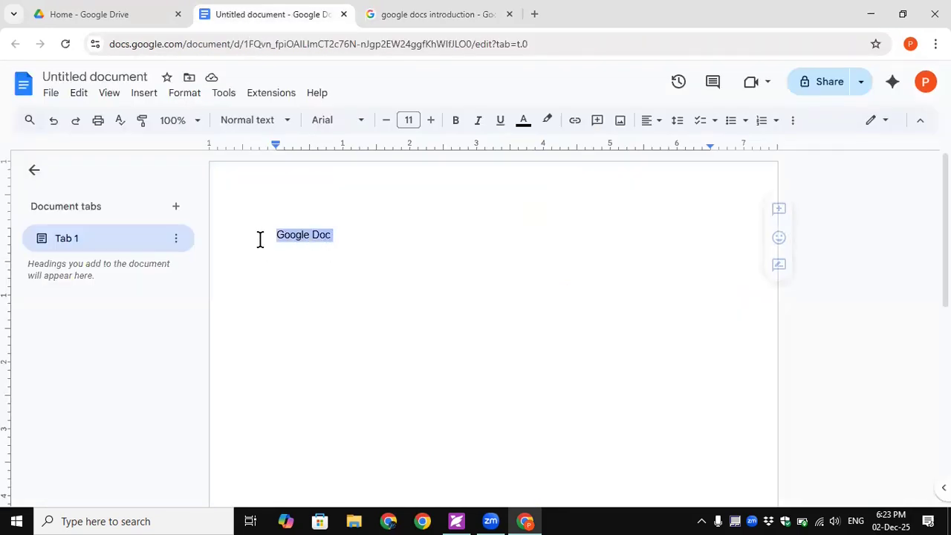
key(BackSpace)
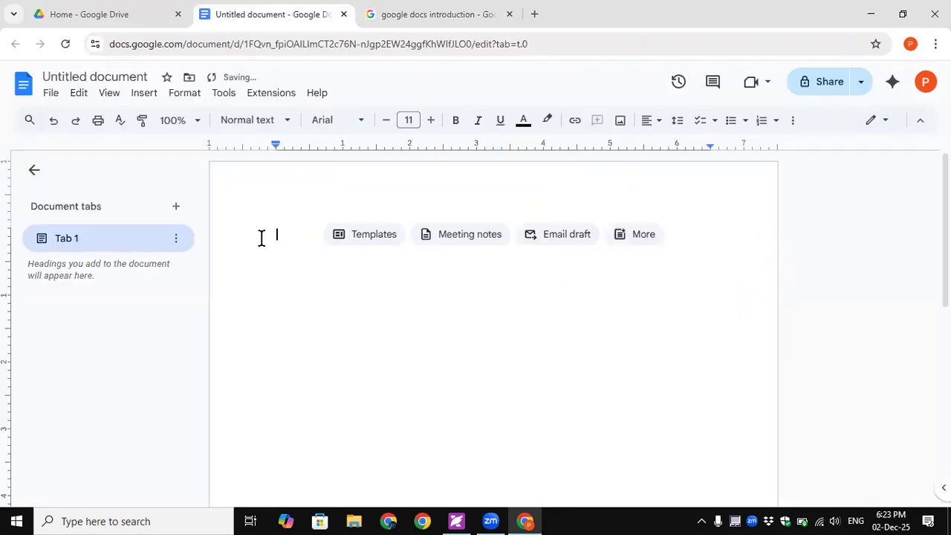
click(78, 95)
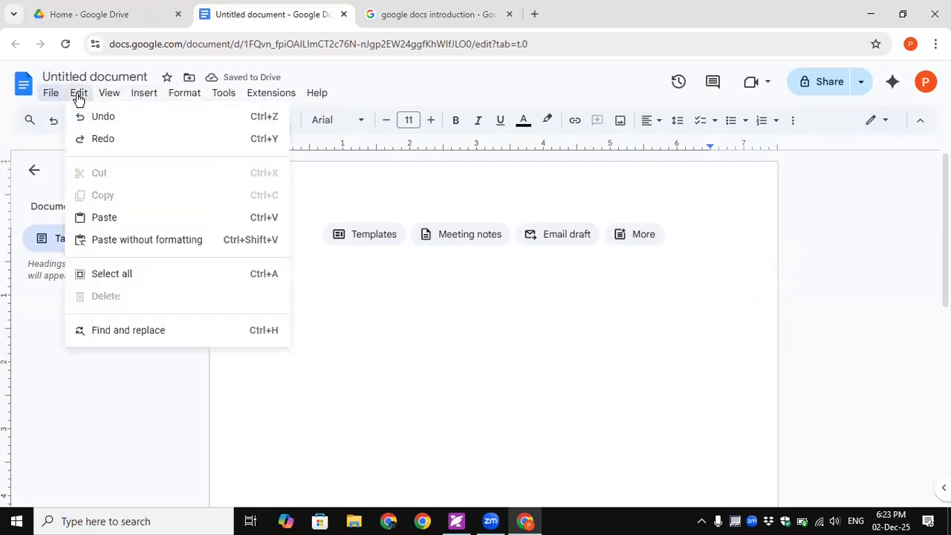
click(135, 247)
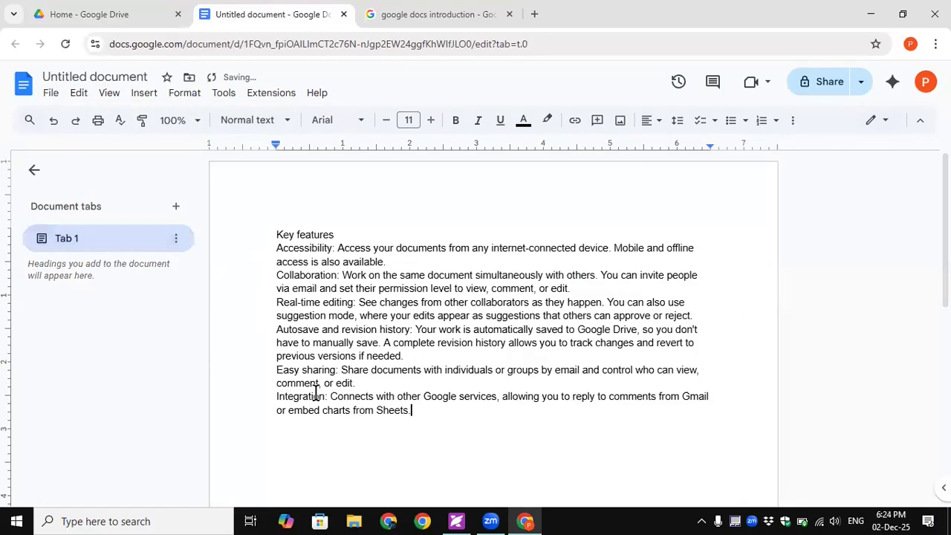
Copy the opening paragraph of the AI Overview, starting "Google Docs is a free, web-based word processor", from the search results
click(429, 16)
click(401, 439)
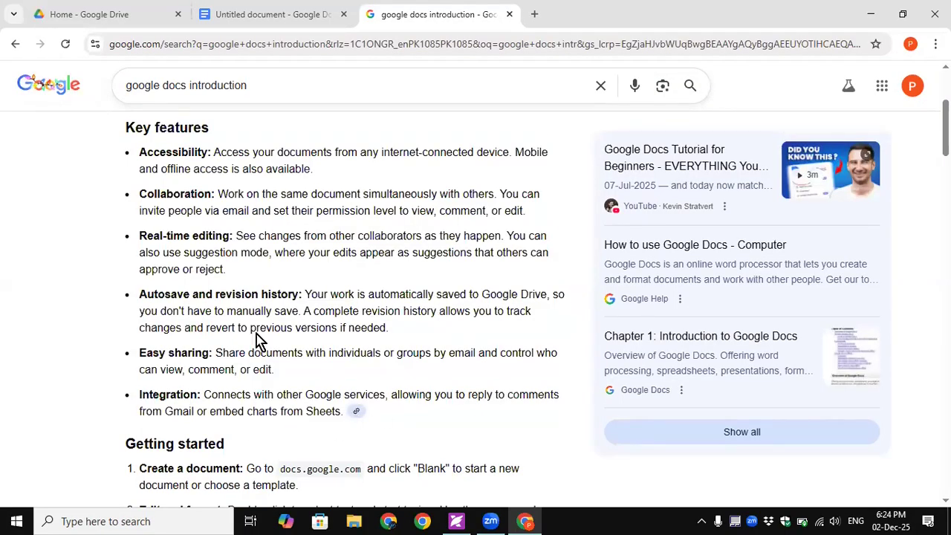
scroll(250, 327, up, 3)
drag(127, 202, 480, 312)
right_click(382, 254)
click(399, 263)
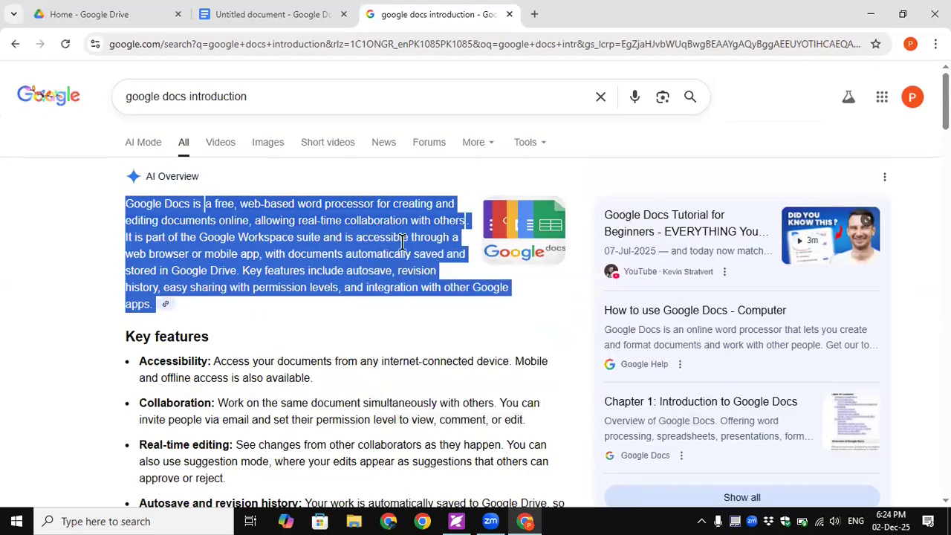
Insert six blank lines above the "Key features" heading in the untitled document
click(289, 21)
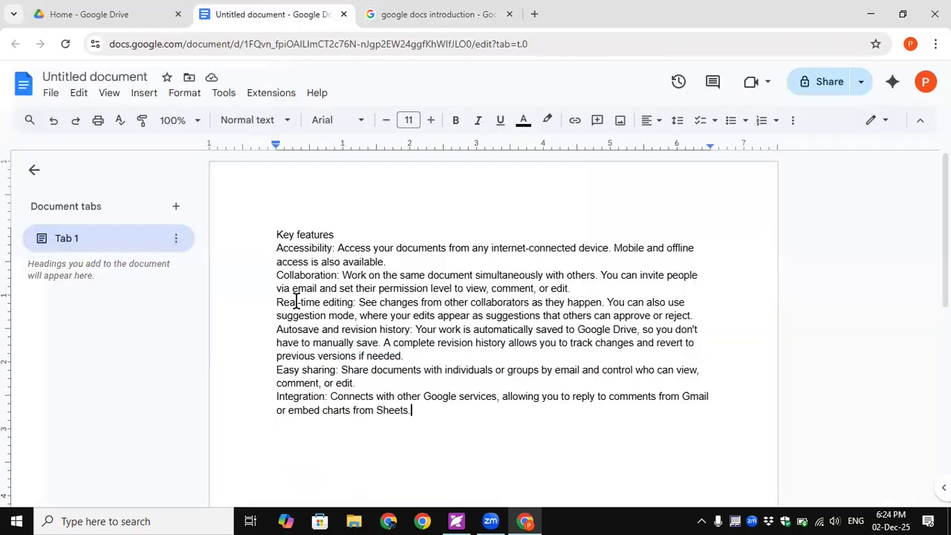
click(273, 234)
key(Return)
key(Return)
key(Return)
key(Return)
key(Return)
key(Return)
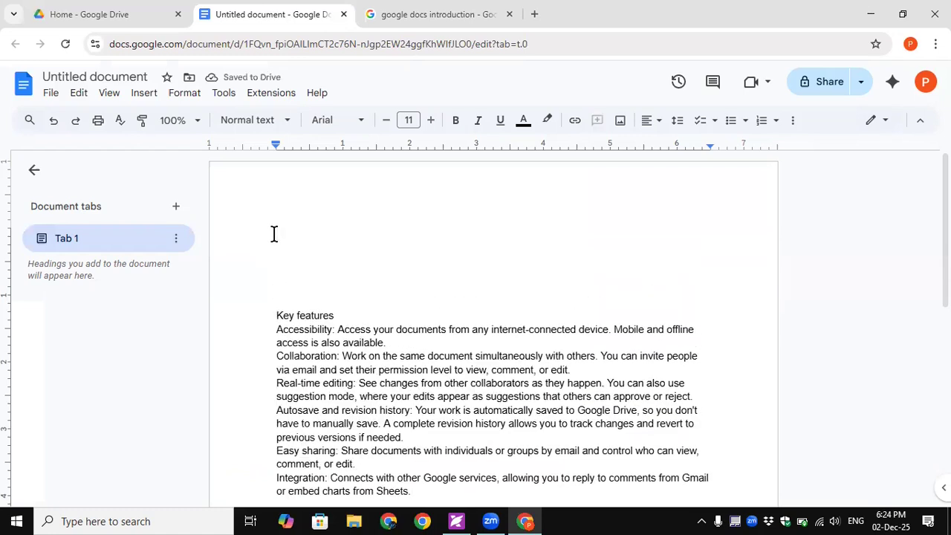
Paste the copied introduction paragraph with its source formatting at the start of the document and compare it with the original search result
click(274, 234)
key(ctrl+v)
click(296, 333)
click(675, 309)
drag(689, 297, 269, 224)
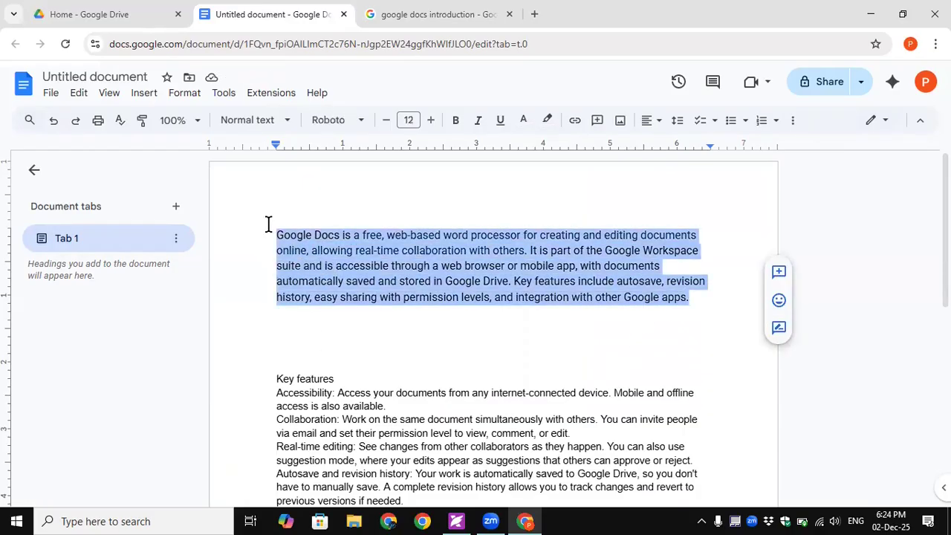
click(397, 13)
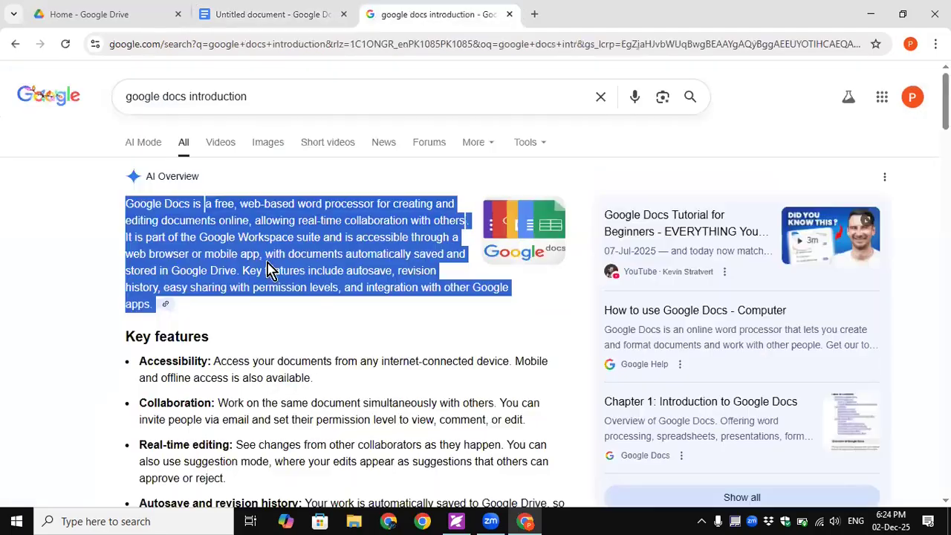
Return from the search results to the untitled document and review the choices for pasting with or without formatting
click(420, 330)
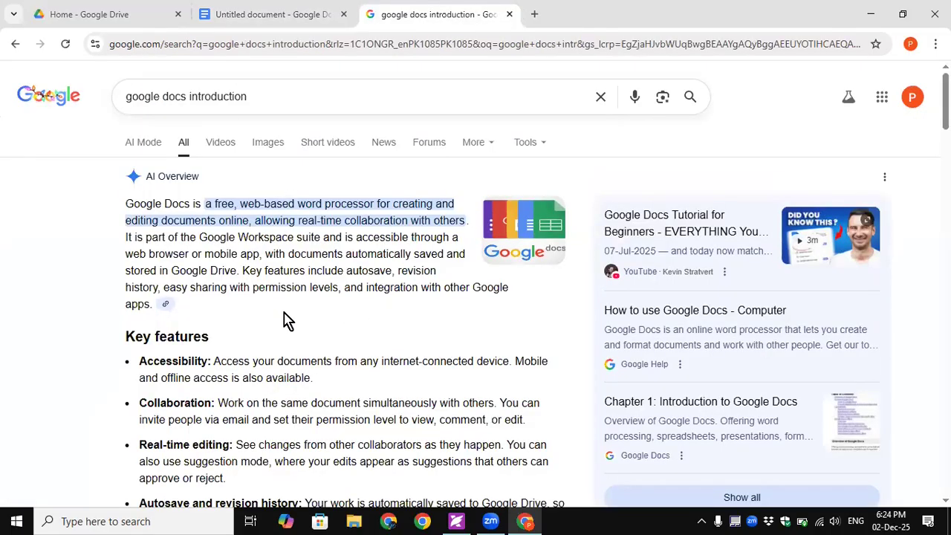
click(271, 15)
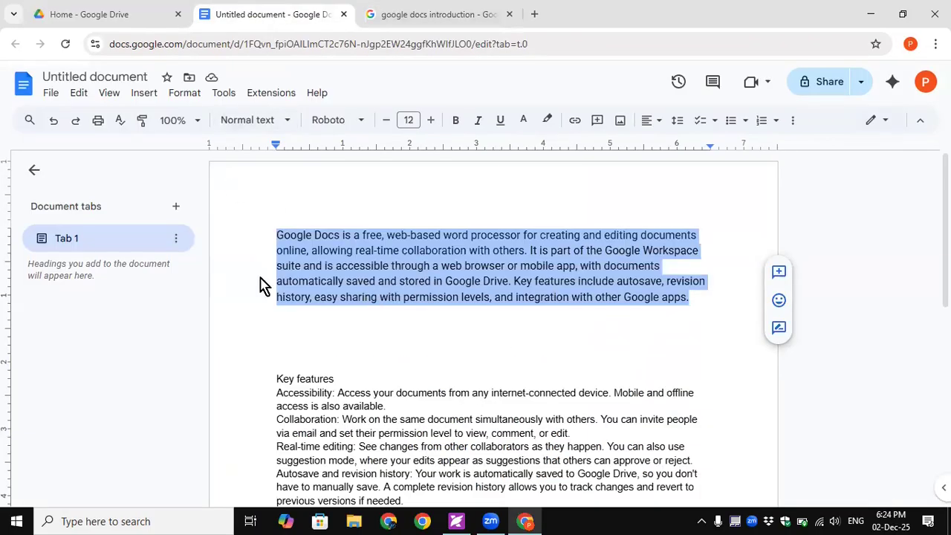
click(80, 95)
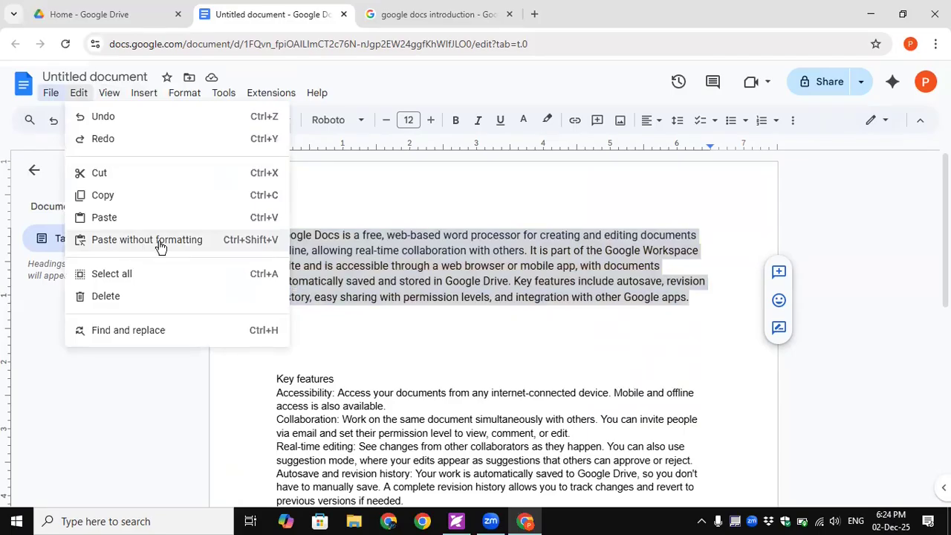
click(432, 328)
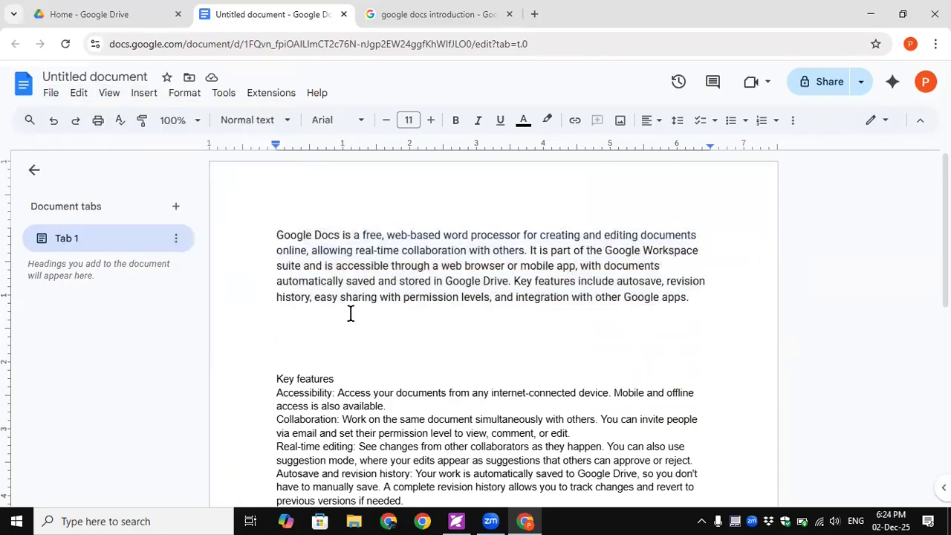
Copy the words "Google Docs" from the start of the introduction and paste them on a new title line above it
drag(341, 235, 277, 233)
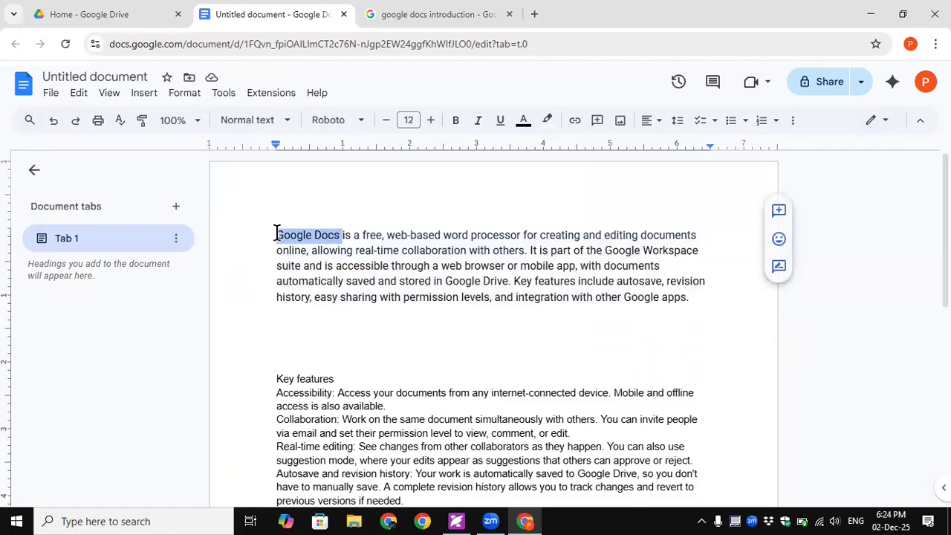
click(277, 233)
key(Return)
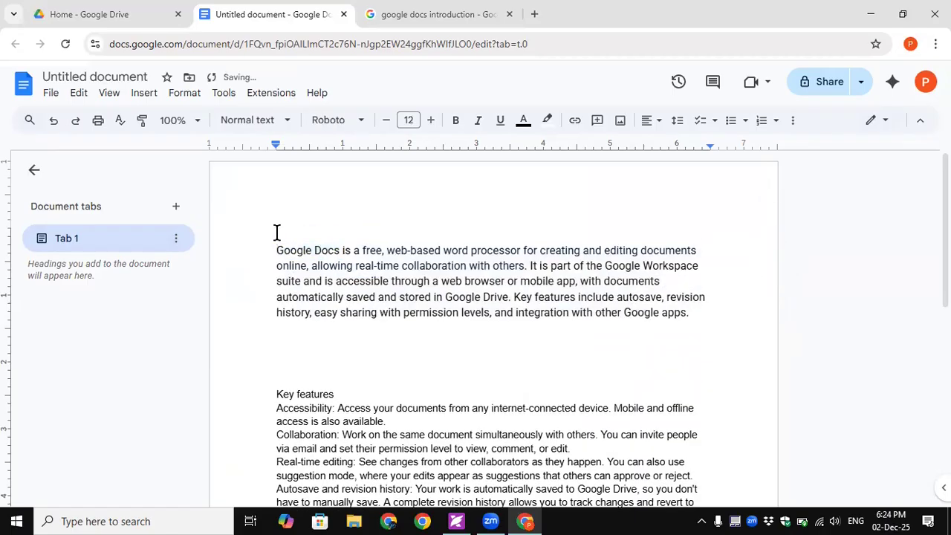
key(ctrl+v)
Remove two of the blank lines between the introduction and the "Key features" heading
click(335, 395)
key(Delete)
key(Delete)
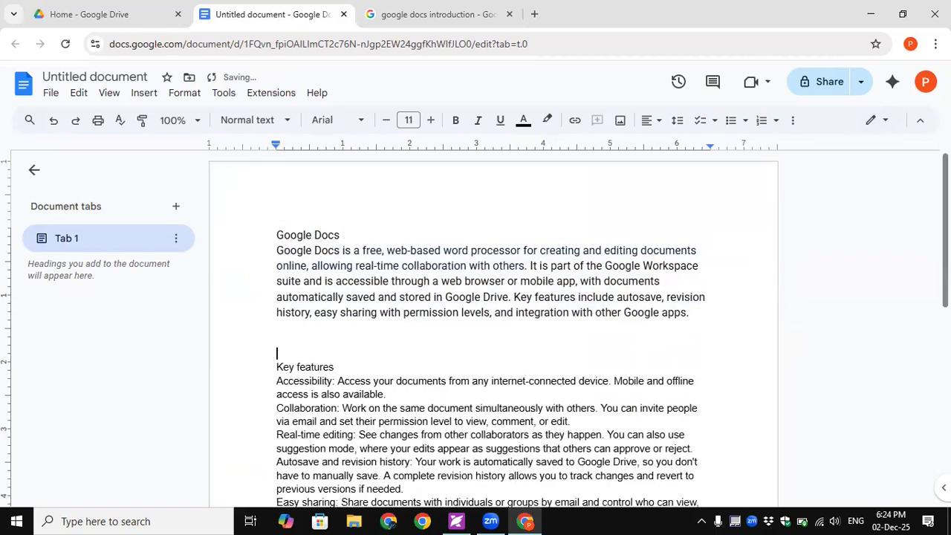
scroll(493, 330, down, 4)
scroll(493, 329, up, 4)
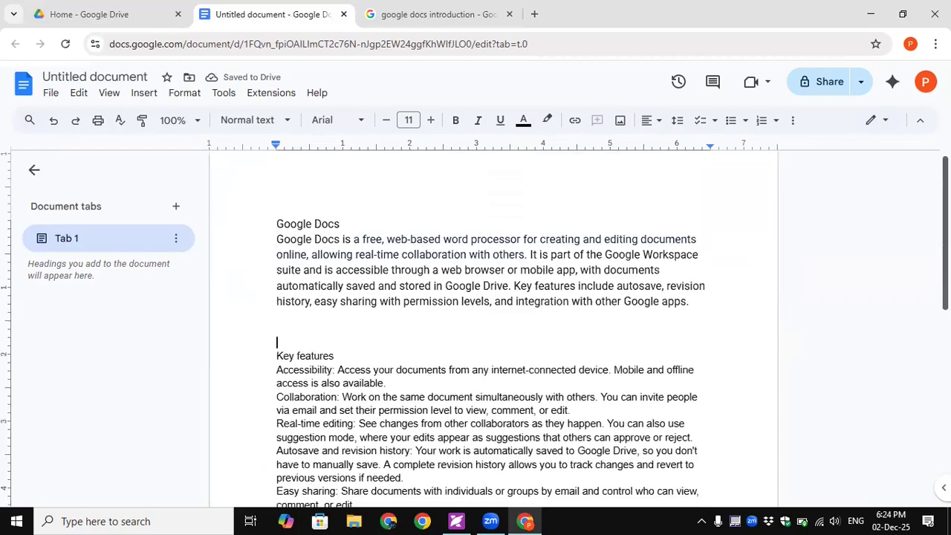
scroll(635, 326, down, 1)
click(352, 259)
key(ctrl+a)
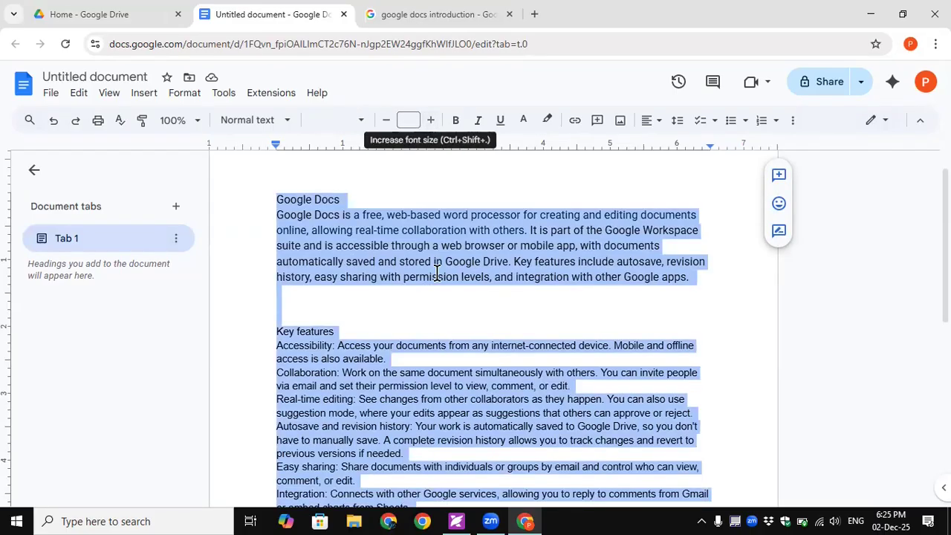
click(431, 304)
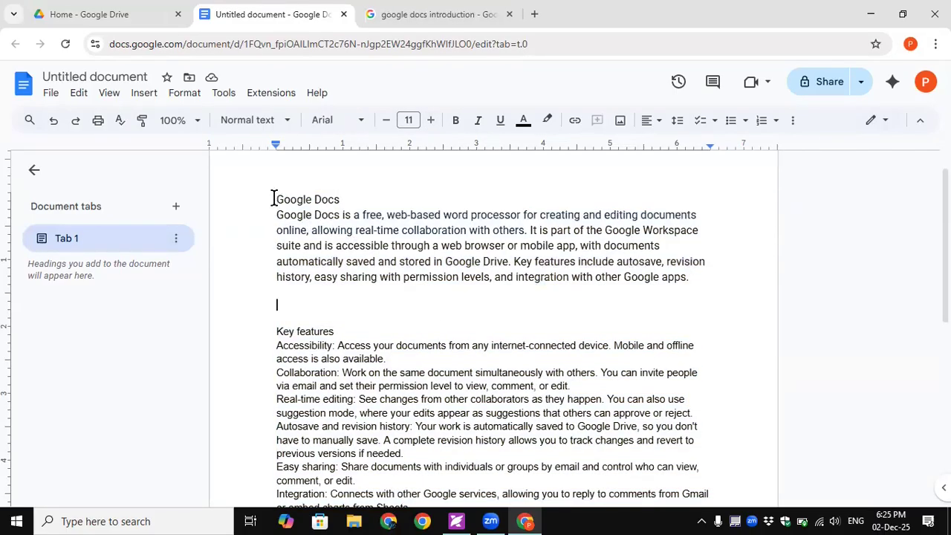
Set the font size of the "Google Docs" title line and the introduction paragraph to 14
drag(425, 261, 698, 287)
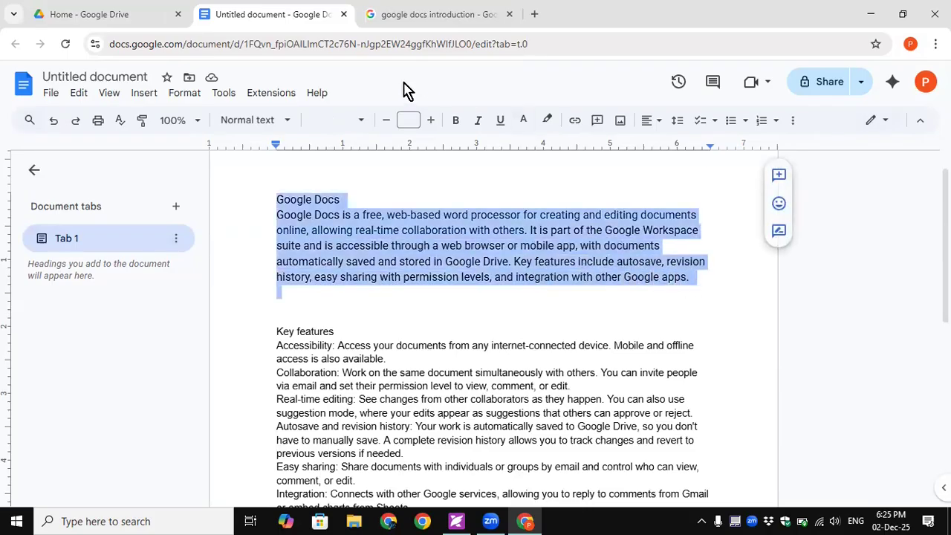
click(428, 120)
click(405, 119)
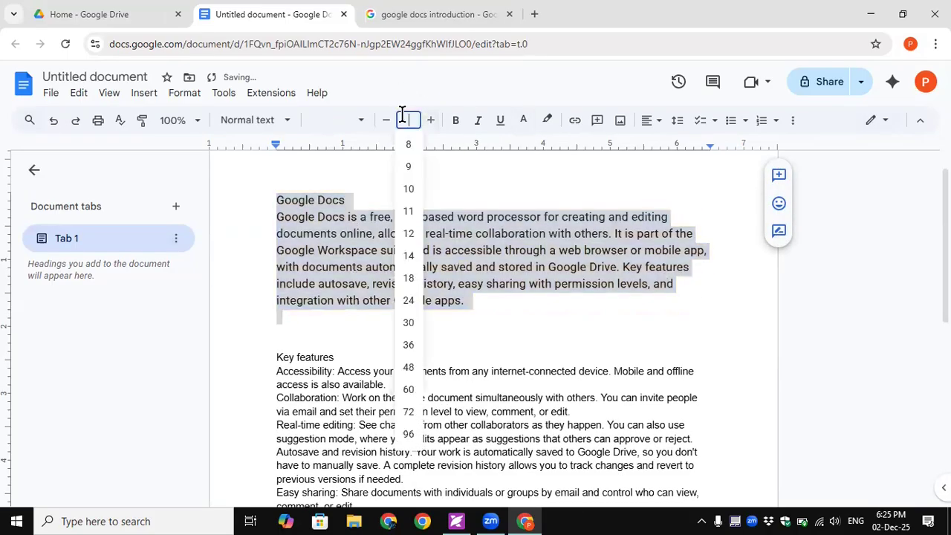
click(408, 256)
click(386, 396)
Increase the font size of the whole Key features section, heading included, to 13
scroll(384, 350, down, 4)
scroll(324, 329, up, 2)
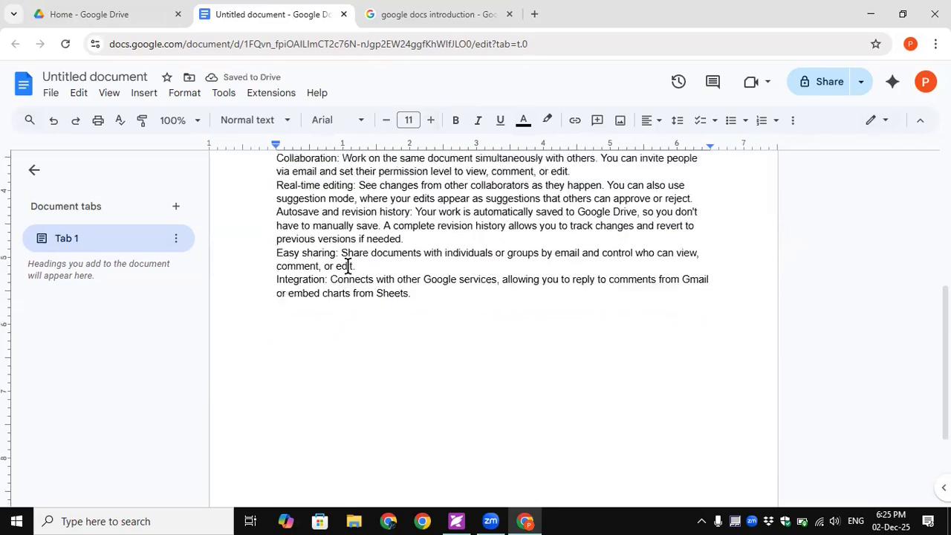
drag(271, 235, 458, 416)
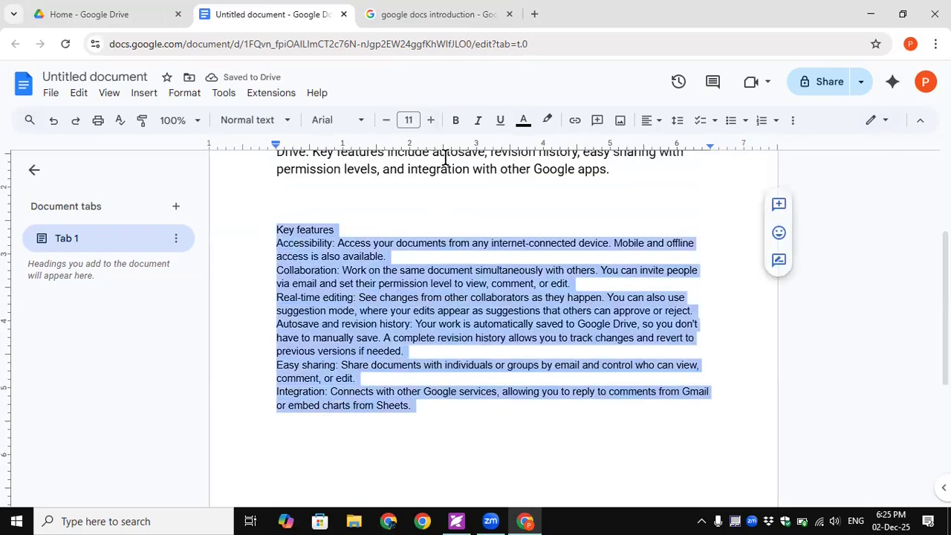
click(431, 121)
click(431, 121)
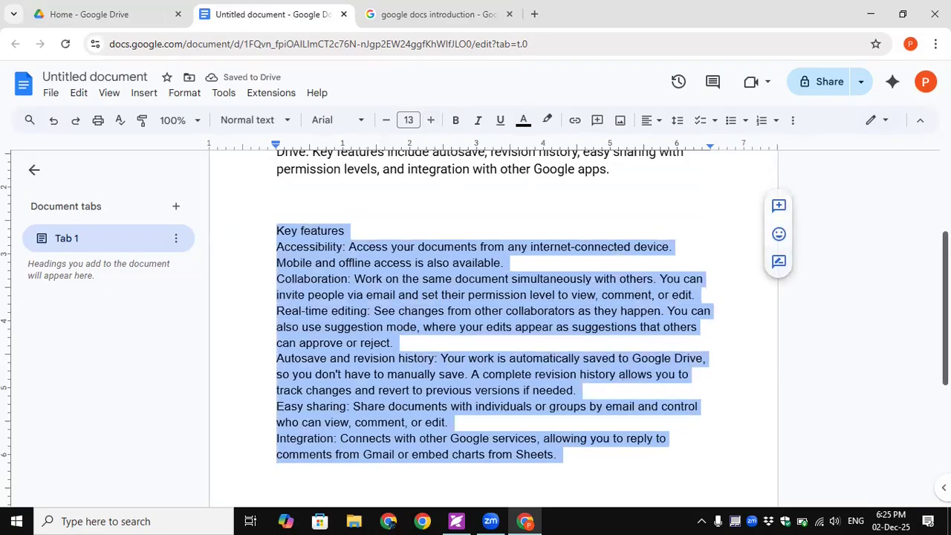
scroll(407, 364, up, 2)
click(413, 315)
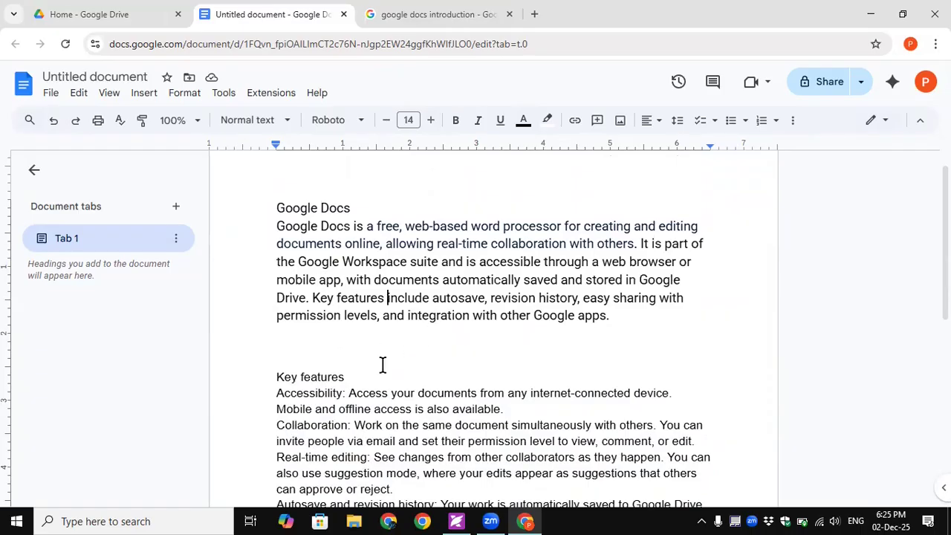
Compare the fonts of the introduction and the Key features section, and set the title line and introduction to Arial
click(348, 429)
click(373, 264)
click(372, 431)
click(377, 298)
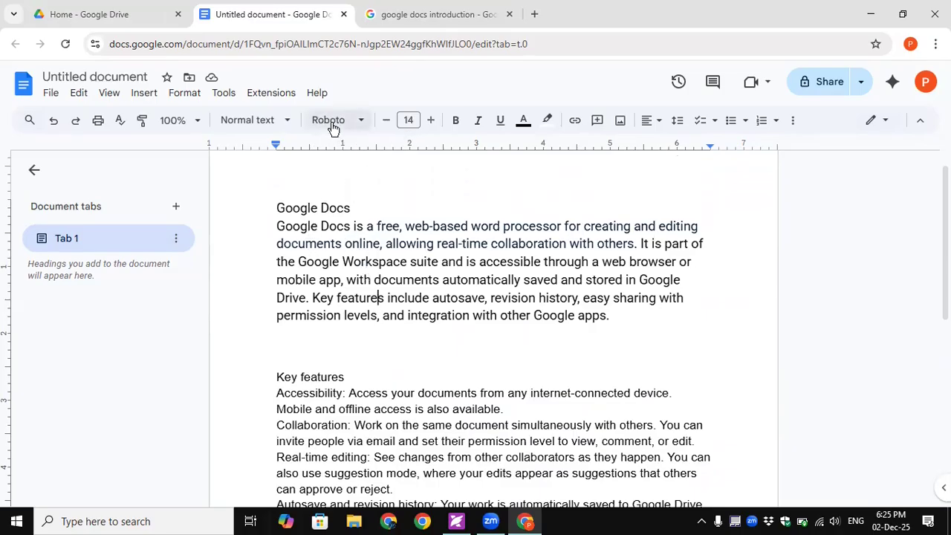
drag(272, 204, 622, 316)
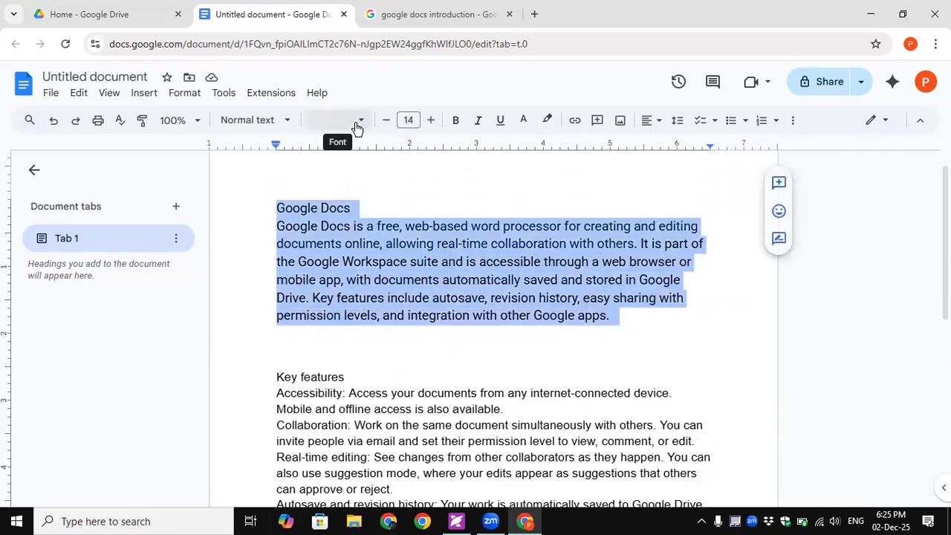
click(349, 121)
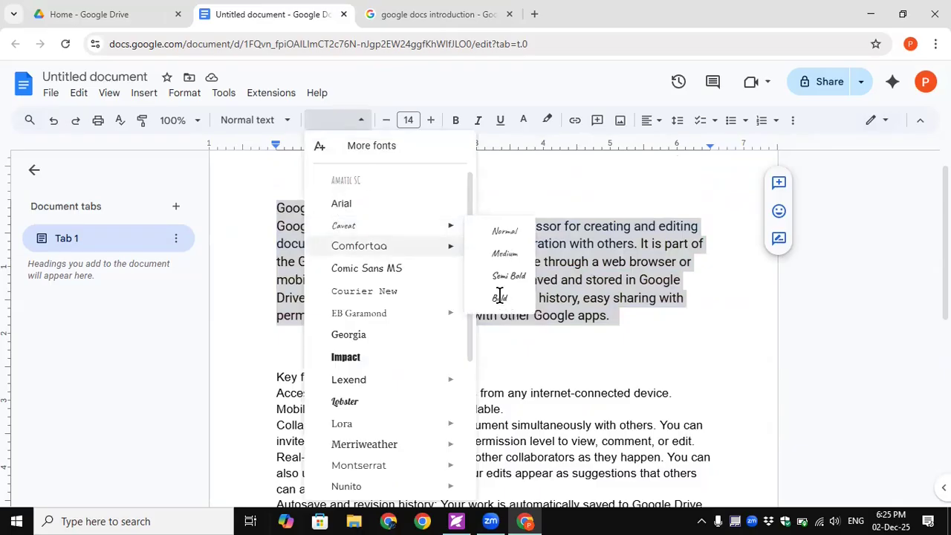
click(356, 205)
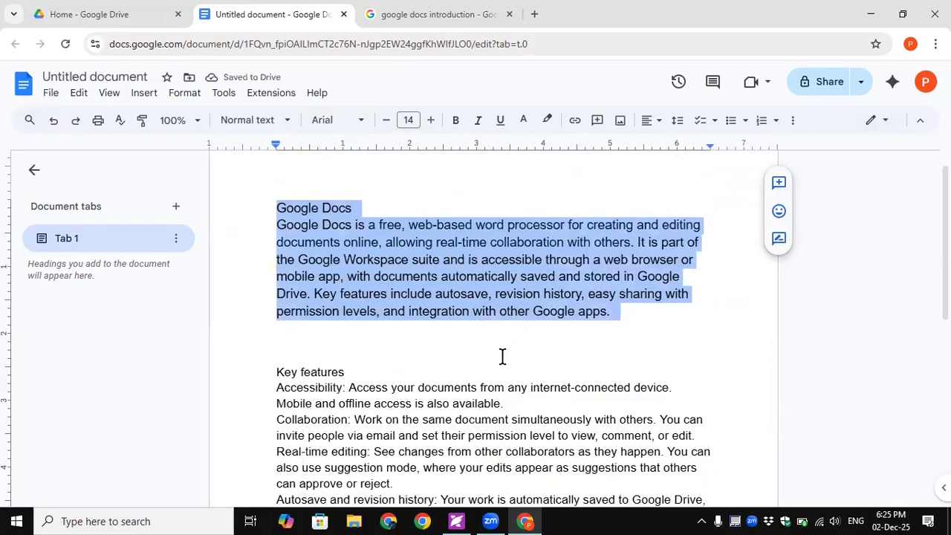
click(502, 356)
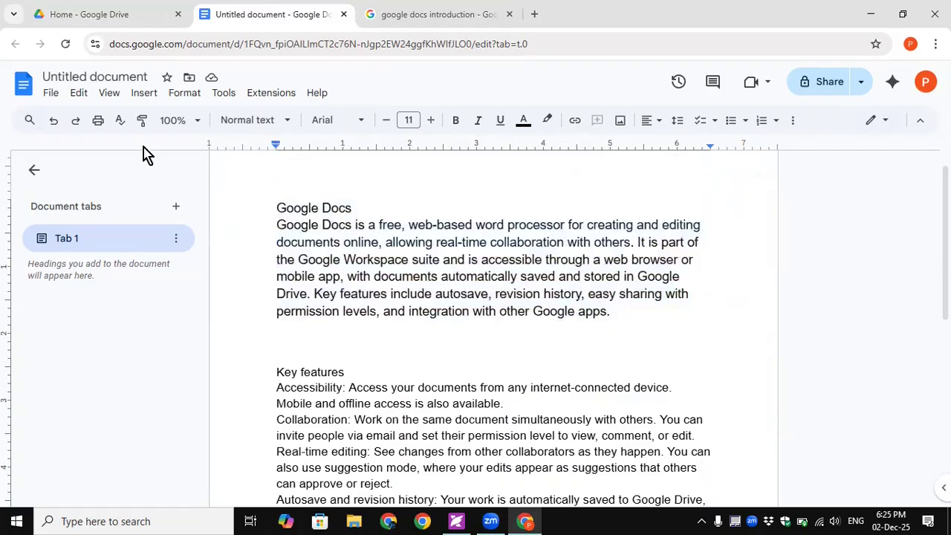
Make the "Google Docs" title line bold and centre it on the page
click(357, 208)
shift+click(274, 208)
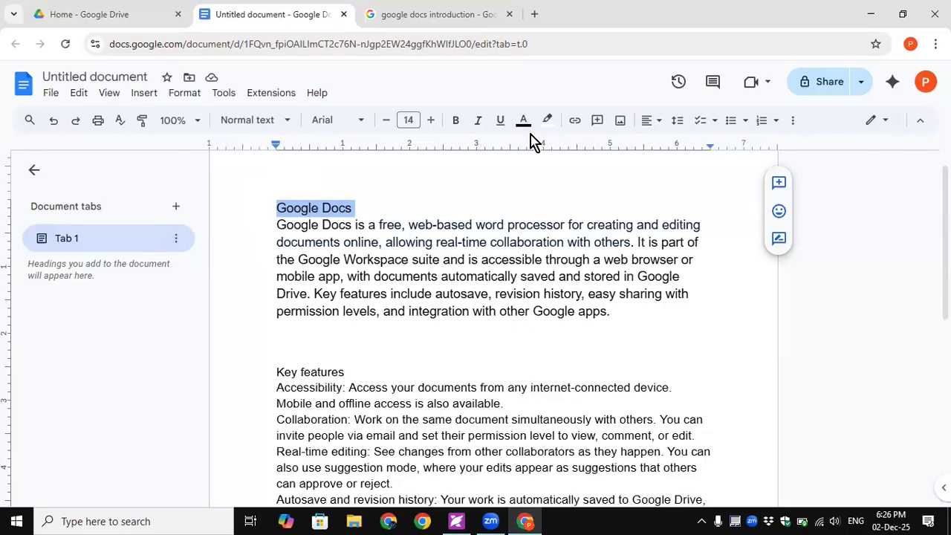
click(456, 121)
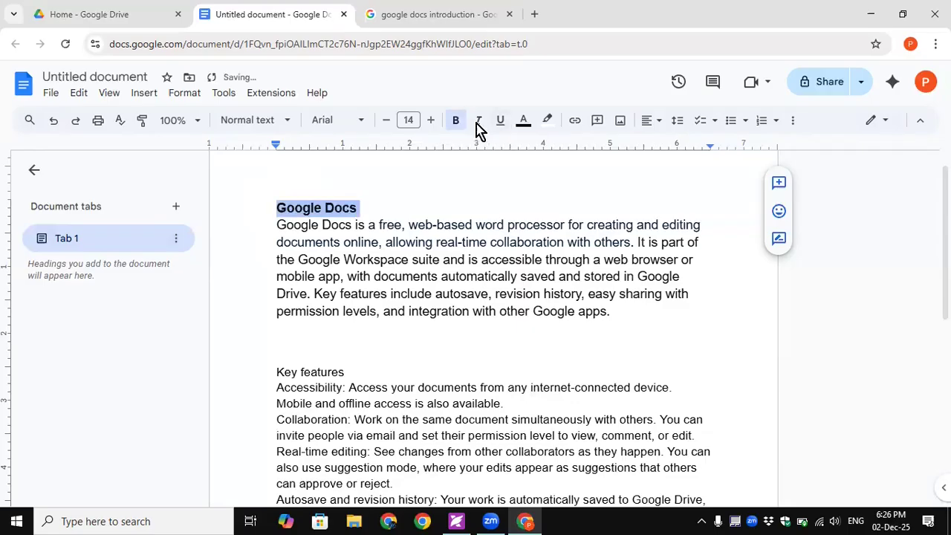
click(662, 125)
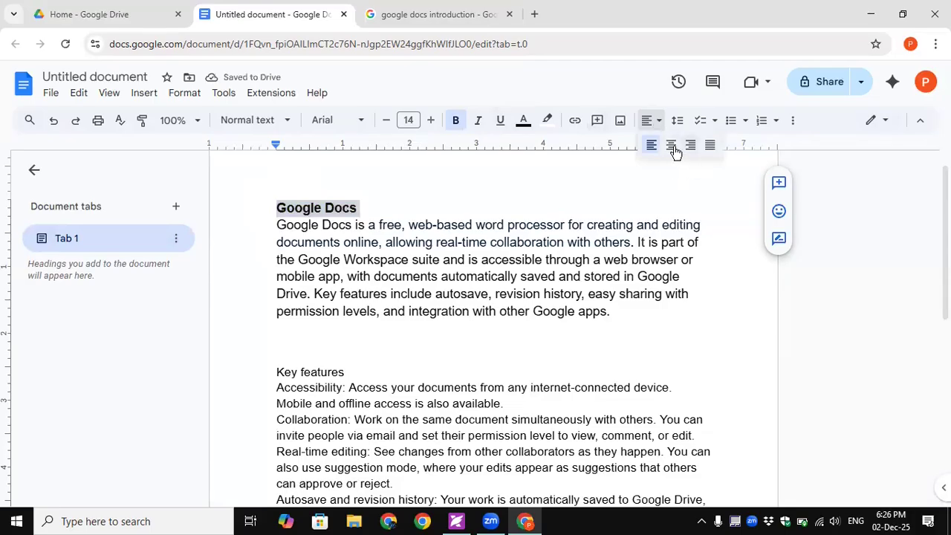
click(674, 151)
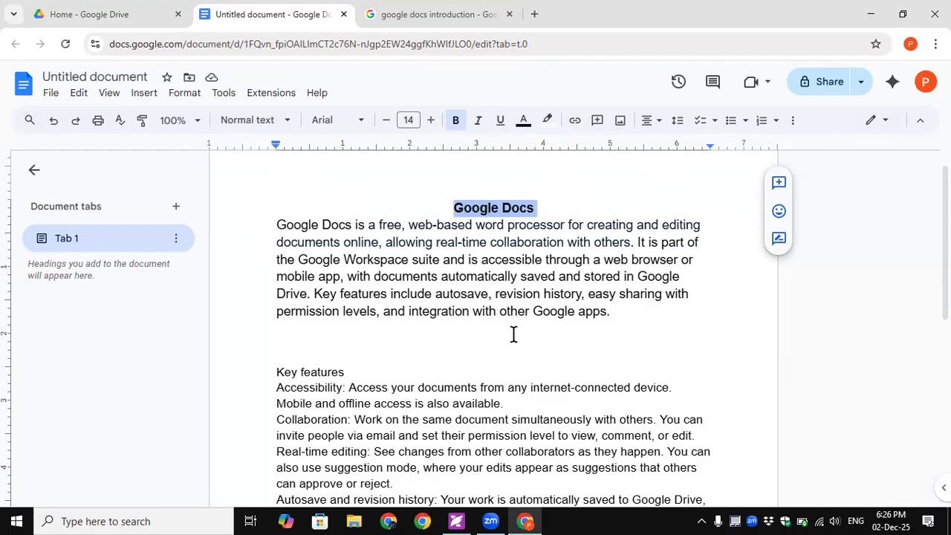
Highlight the "Google Docs" title with the orange-red colour sampled from the account avatar using the eyedropper
click(548, 123)
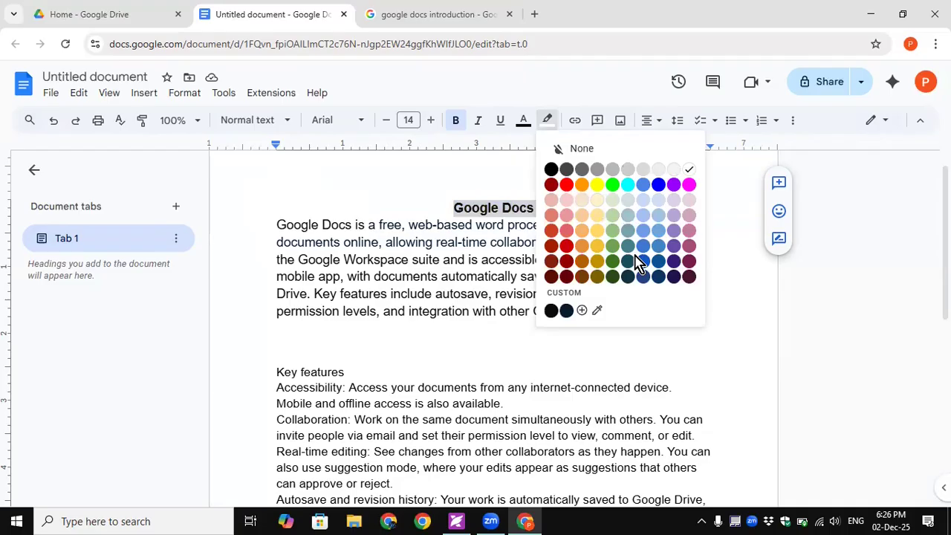
click(598, 316)
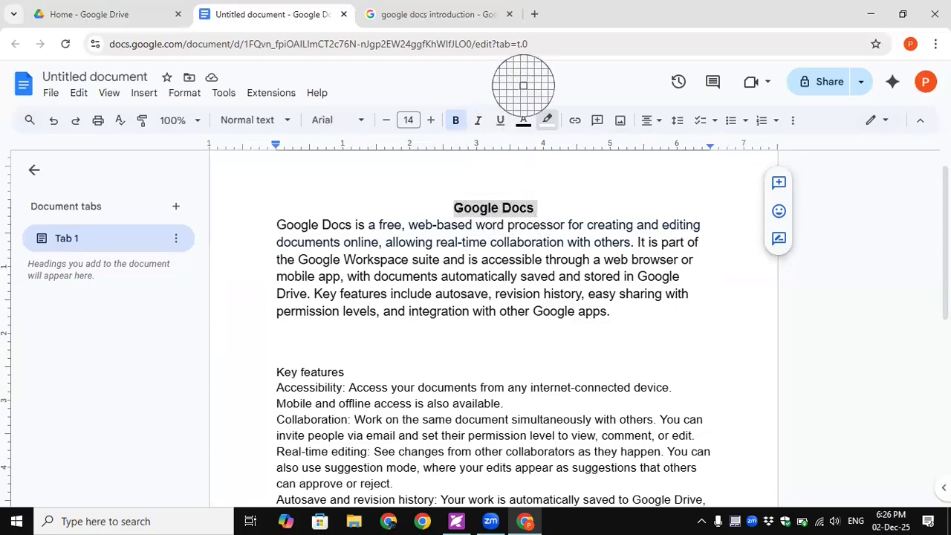
click(917, 86)
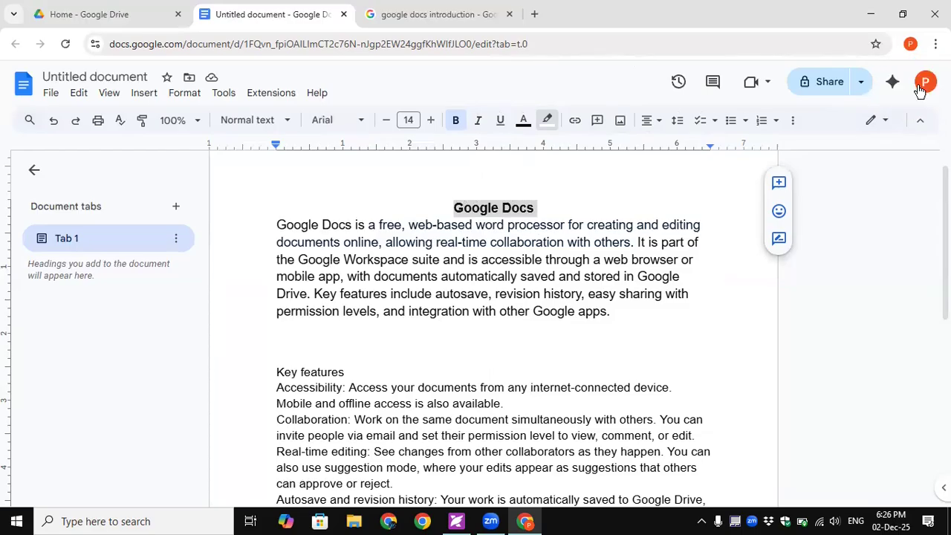
click(579, 203)
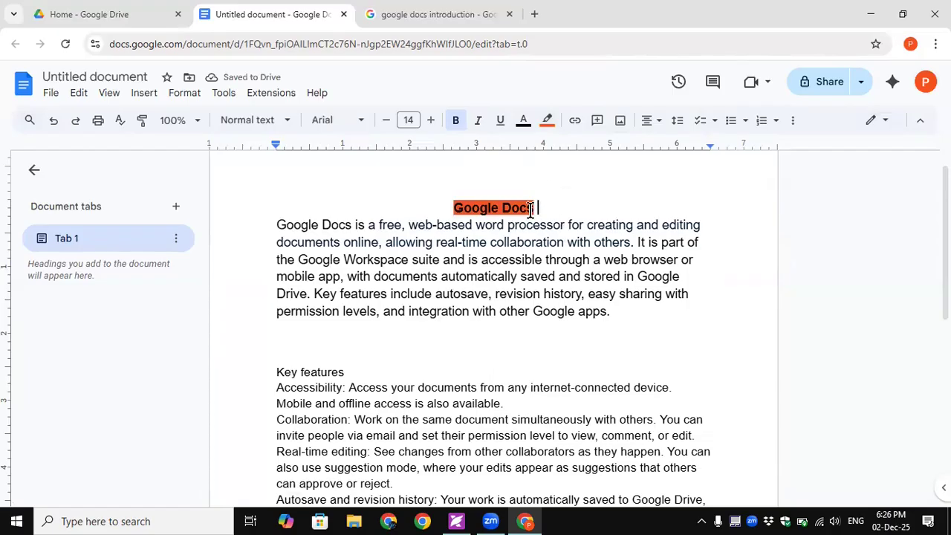
Change the highlight colour of the "Google Docs" title to light blue
drag(538, 207, 443, 207)
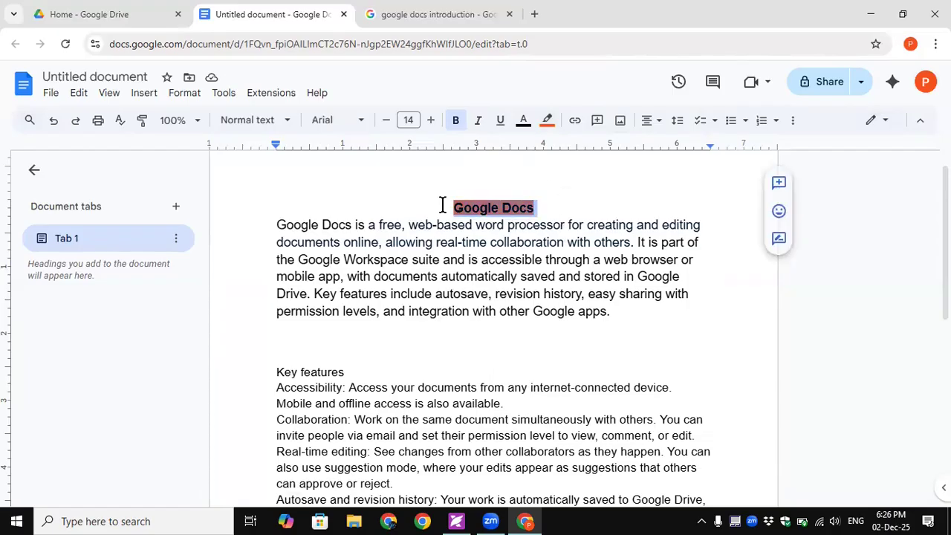
click(548, 123)
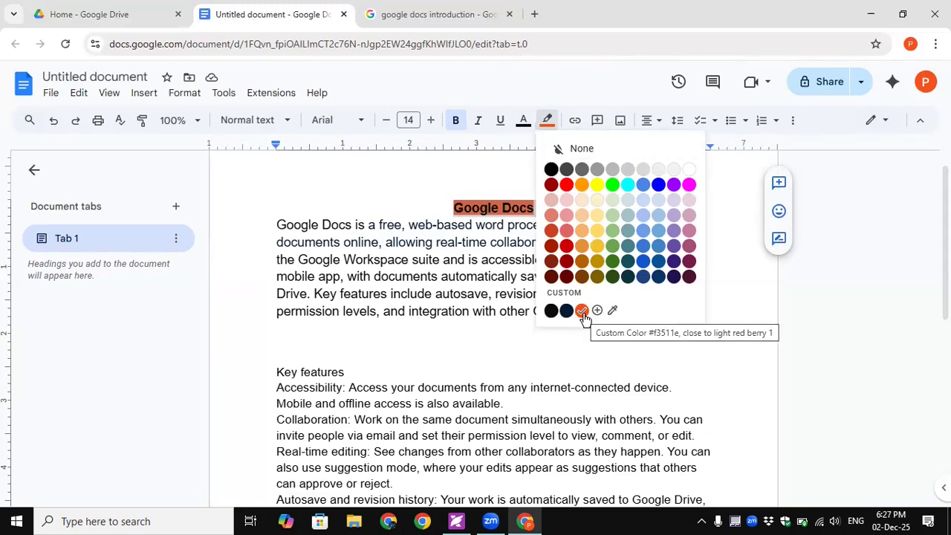
click(655, 214)
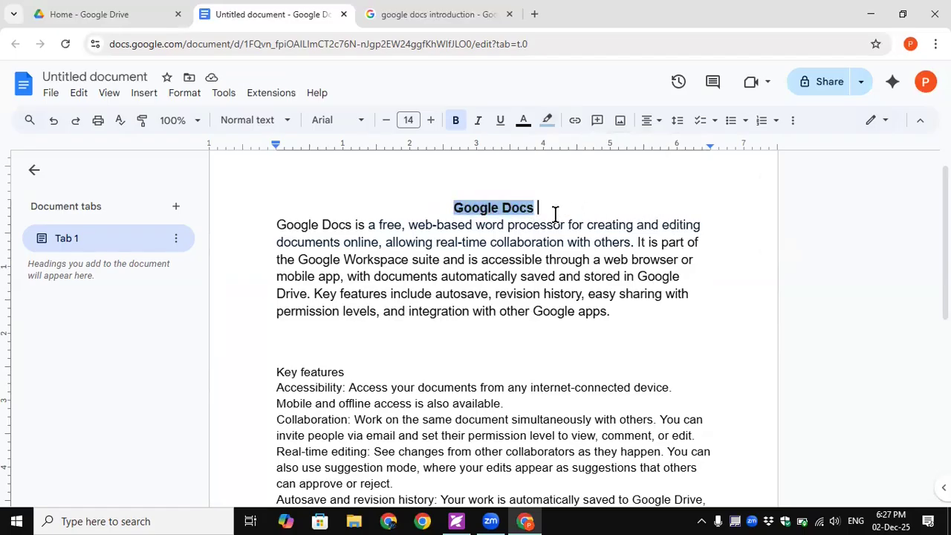
click(274, 222)
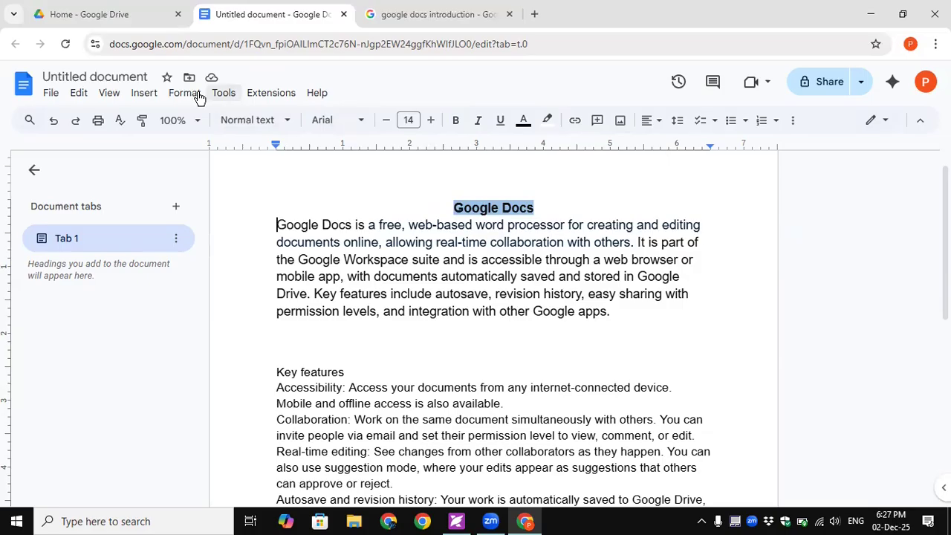
click(112, 97)
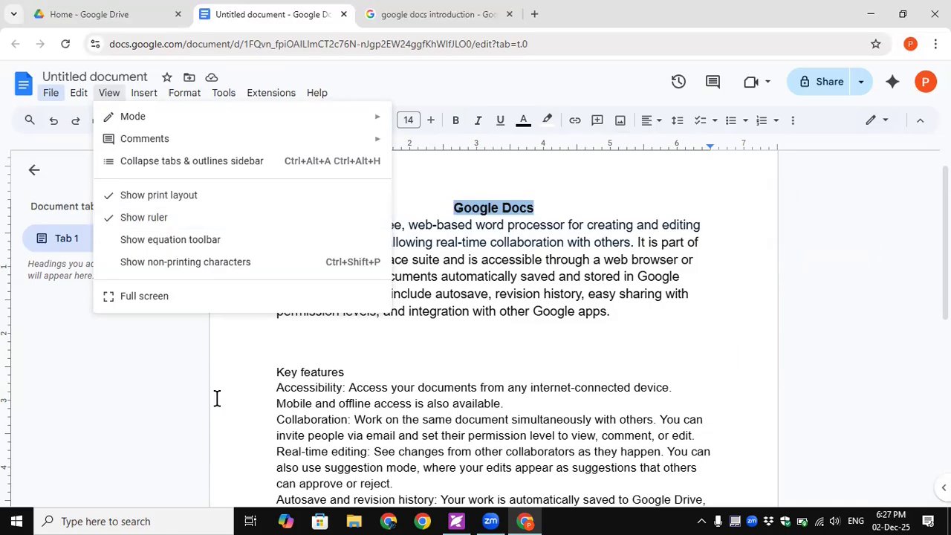
click(721, 388)
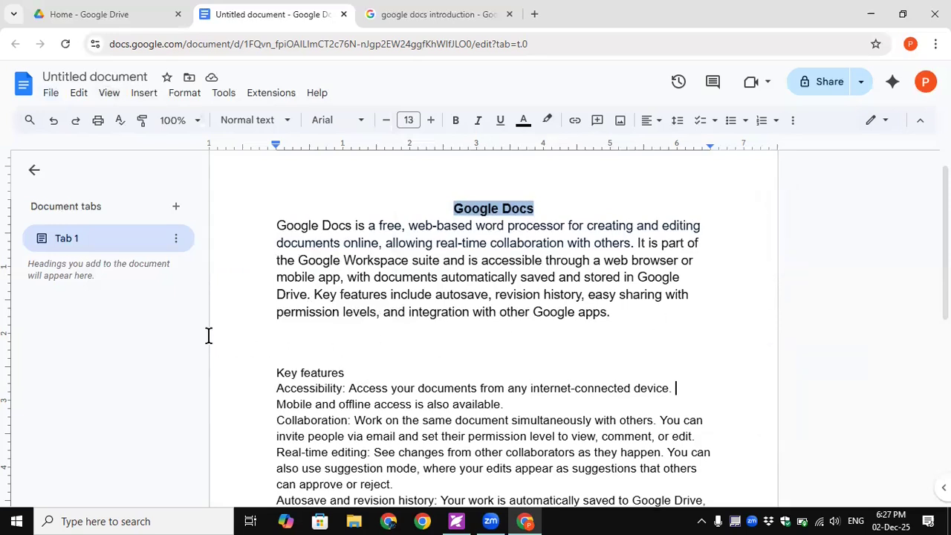
Move the introduction paragraph's first-line and left indents about 0.3 inch outward into the left page margin
scroll(209, 336, up, 1)
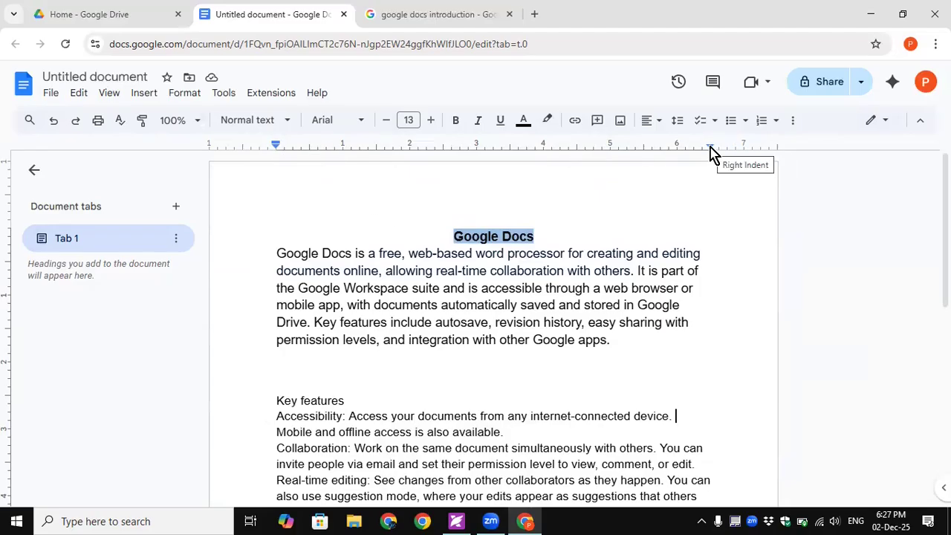
click(270, 271)
click(276, 254)
shift+click(520, 305)
drag(276, 149, 255, 145)
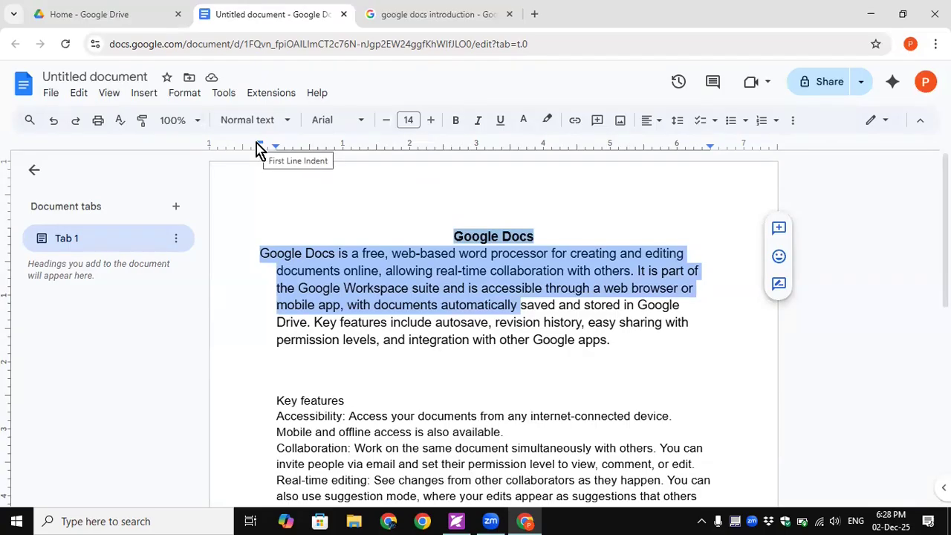
mouse_move(259, 146)
mouse_down()
mouse_move(275, 146)
mouse_move(265, 157)
mouse_move(255, 151)
mouse_up()
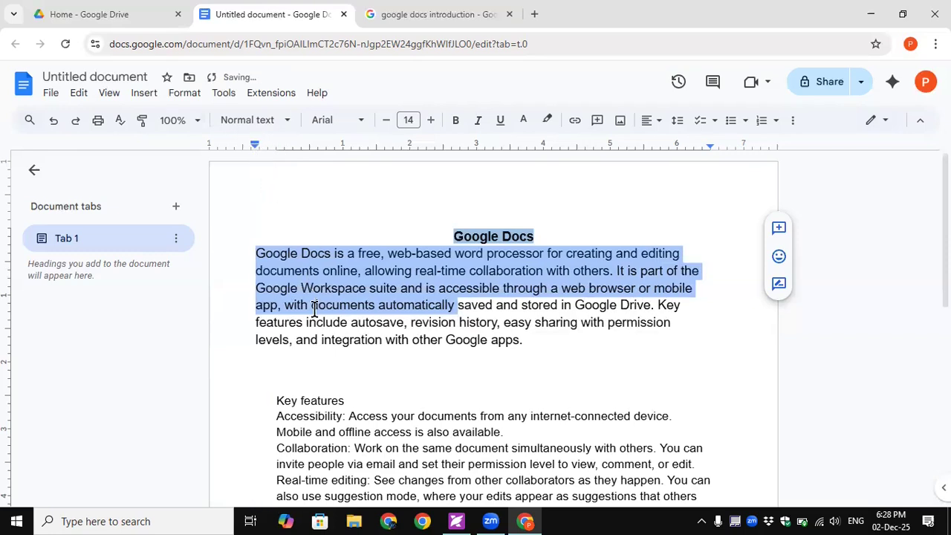
Justify the whole introduction paragraph below the title
click(587, 342)
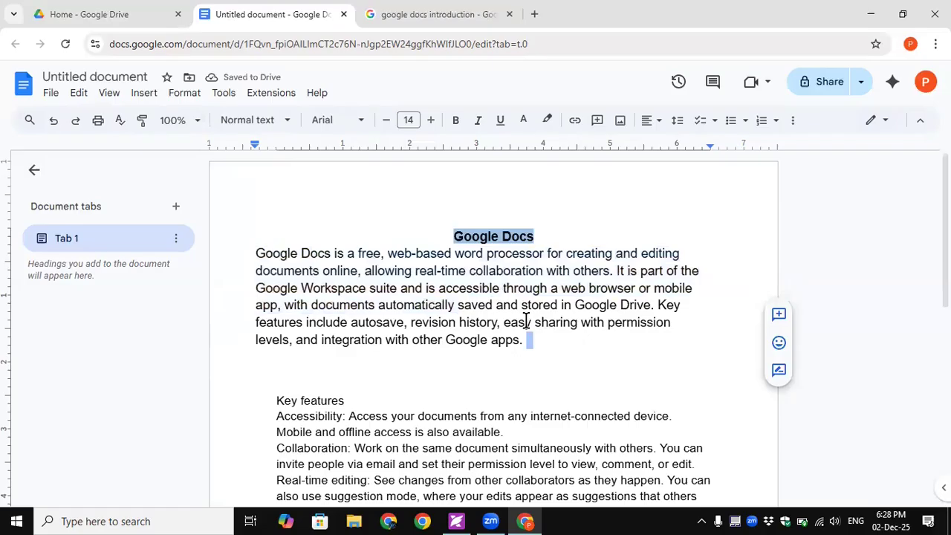
drag(257, 251, 645, 349)
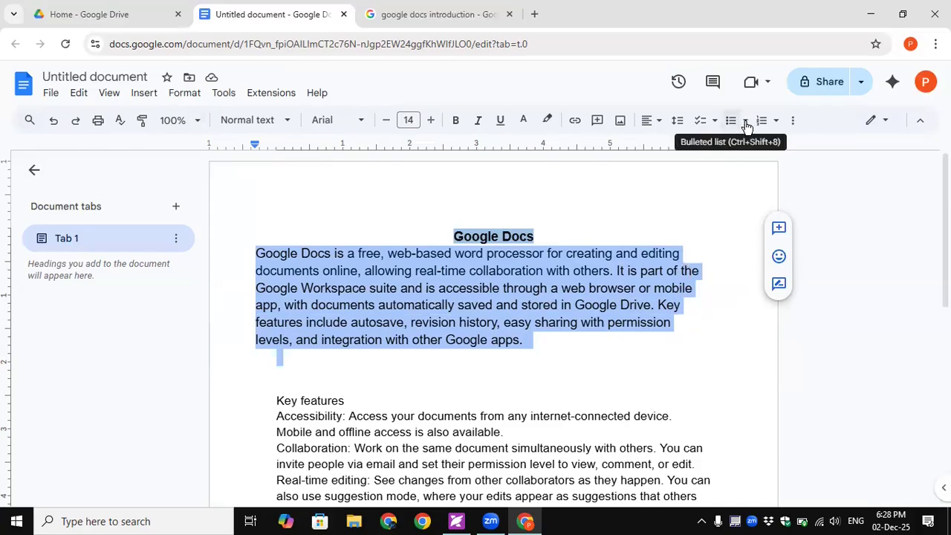
click(660, 122)
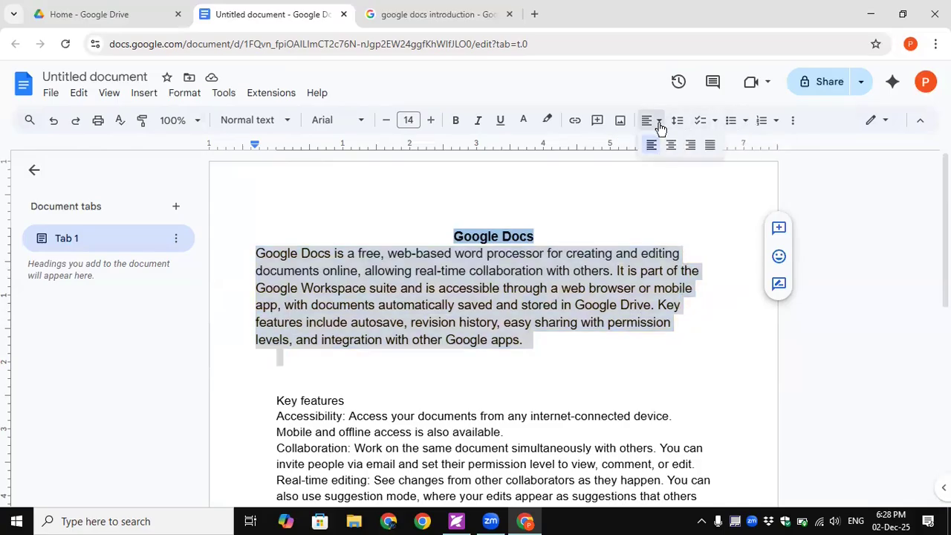
click(714, 146)
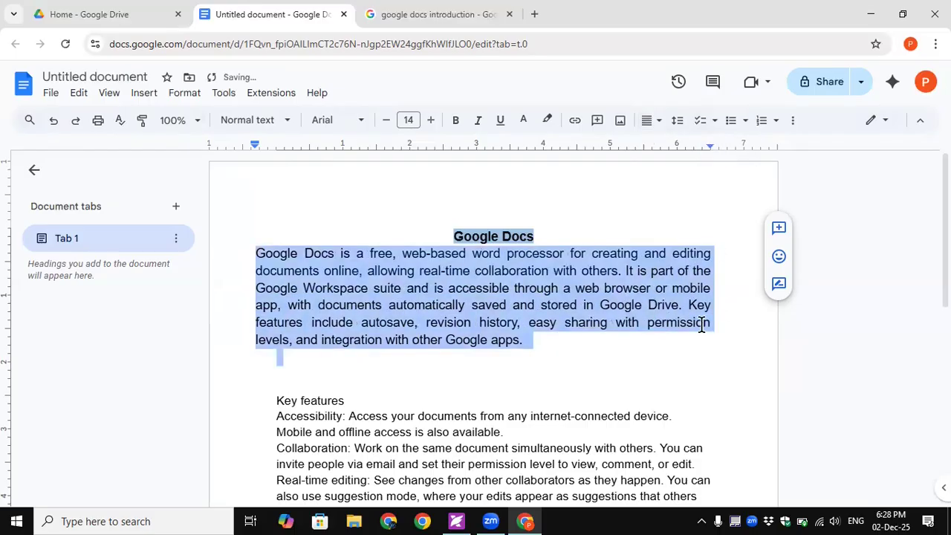
click(719, 365)
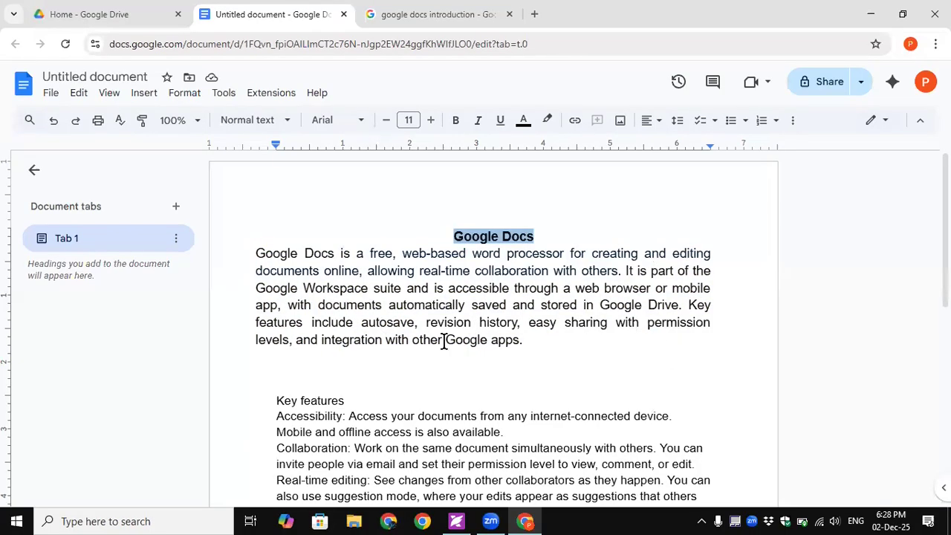
scroll(453, 355, down, 3)
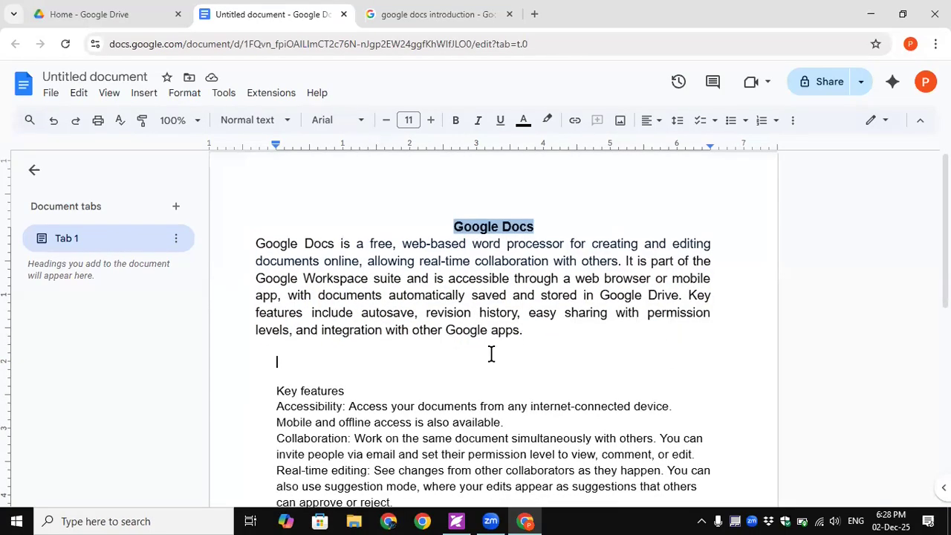
drag(272, 184, 537, 441)
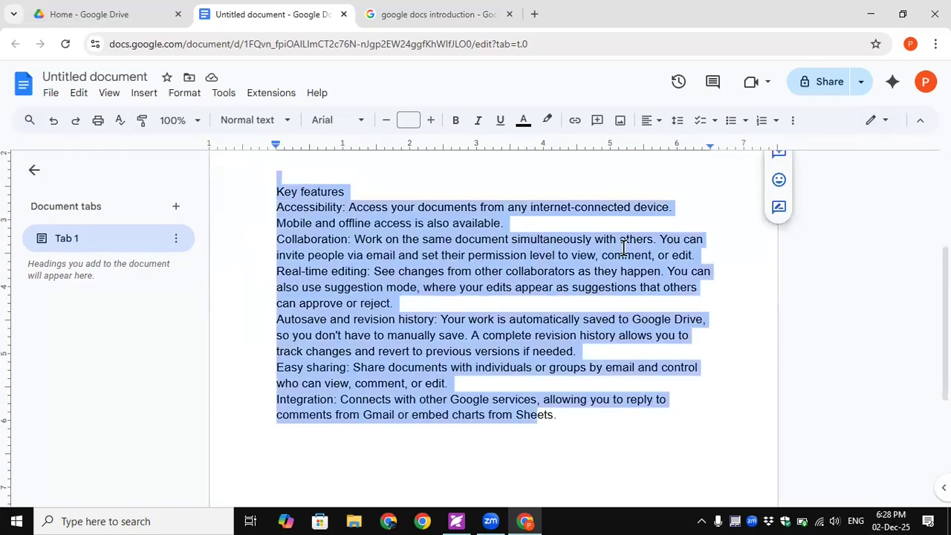
scroll(493, 327, up, 3)
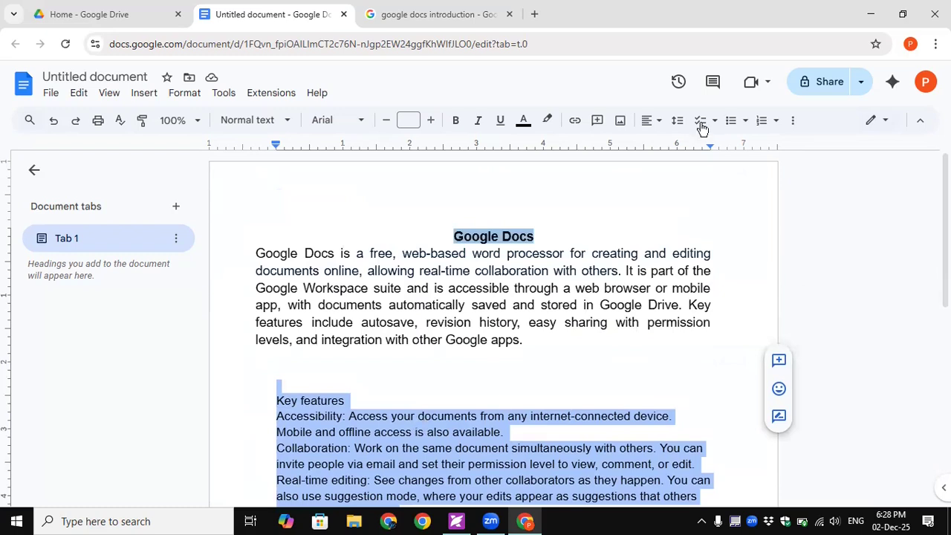
click(715, 124)
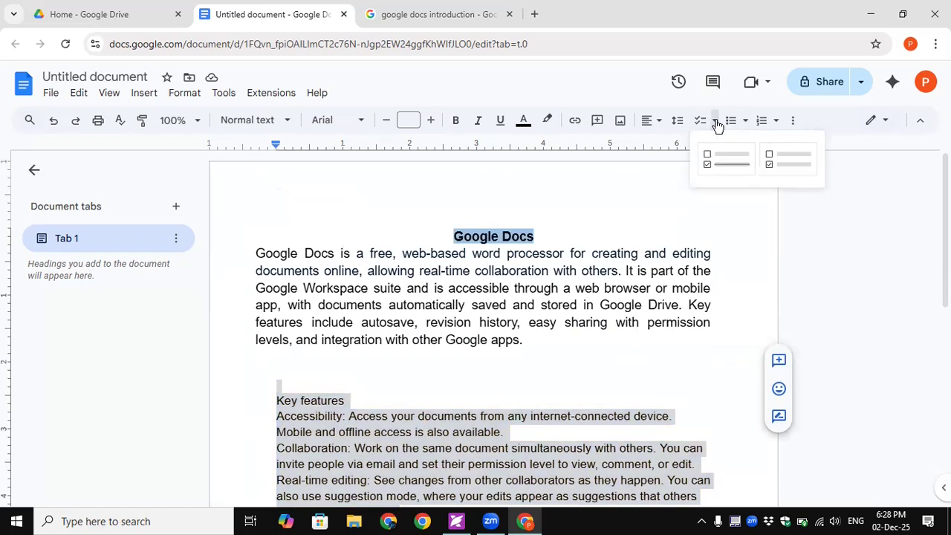
click(631, 203)
click(299, 362)
Turn the "Key features" and "Accessibility" lines into a checklist without strikethrough for completed items
scroll(297, 372, down, 1)
click(274, 332)
drag(274, 327, 346, 346)
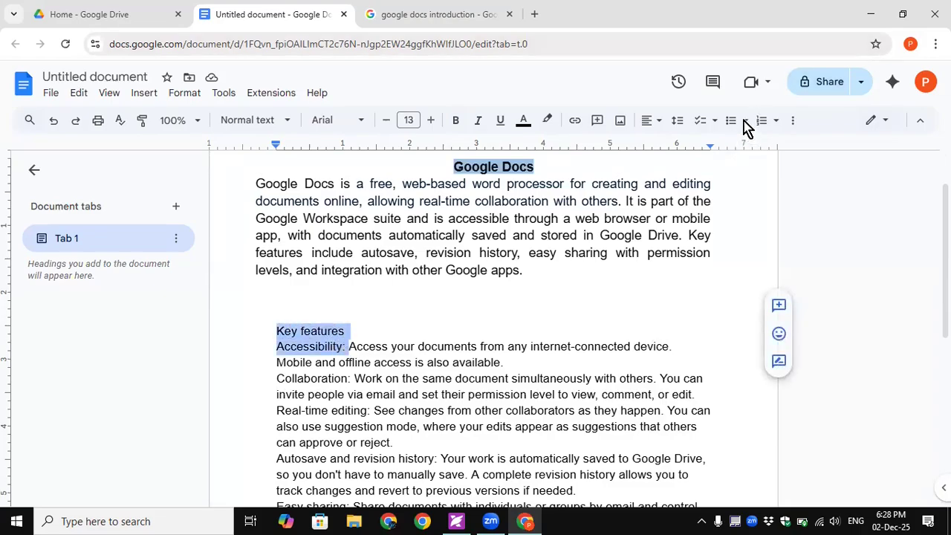
click(714, 120)
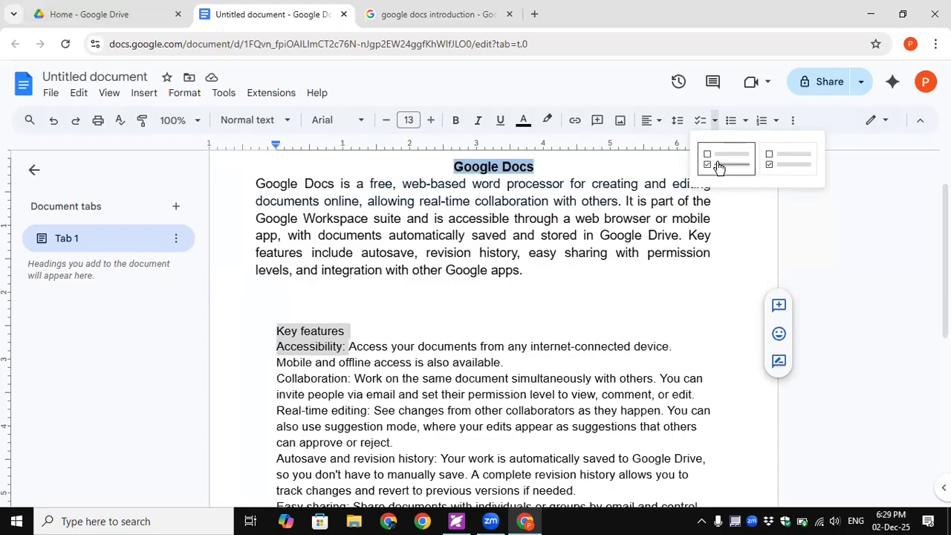
click(794, 170)
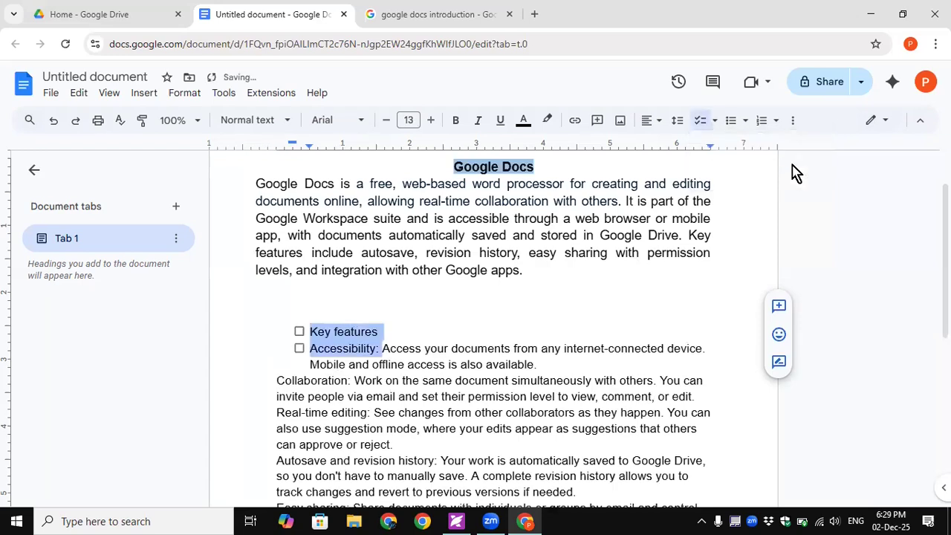
click(446, 323)
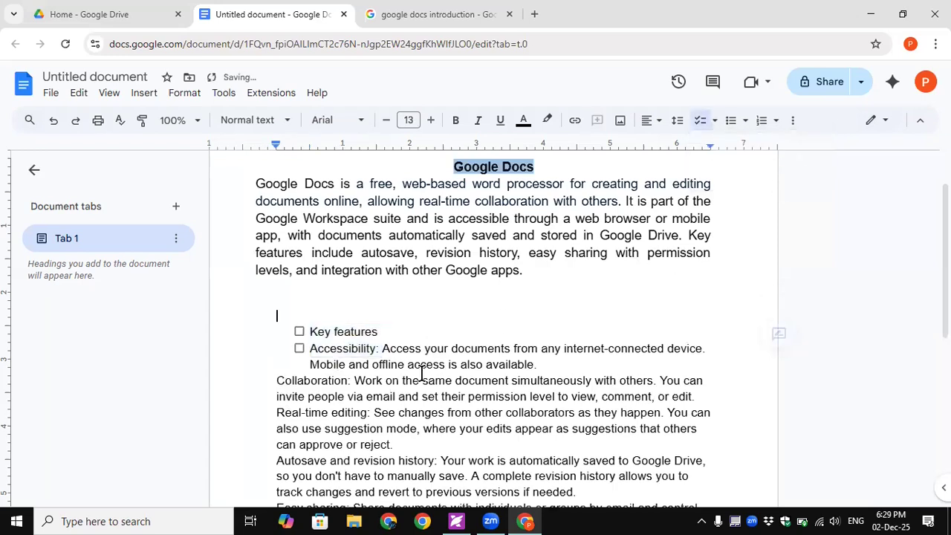
Try ticking the "Accessibility" and "Key features" checkboxes, and undo back to the plain lines
click(299, 349)
click(299, 332)
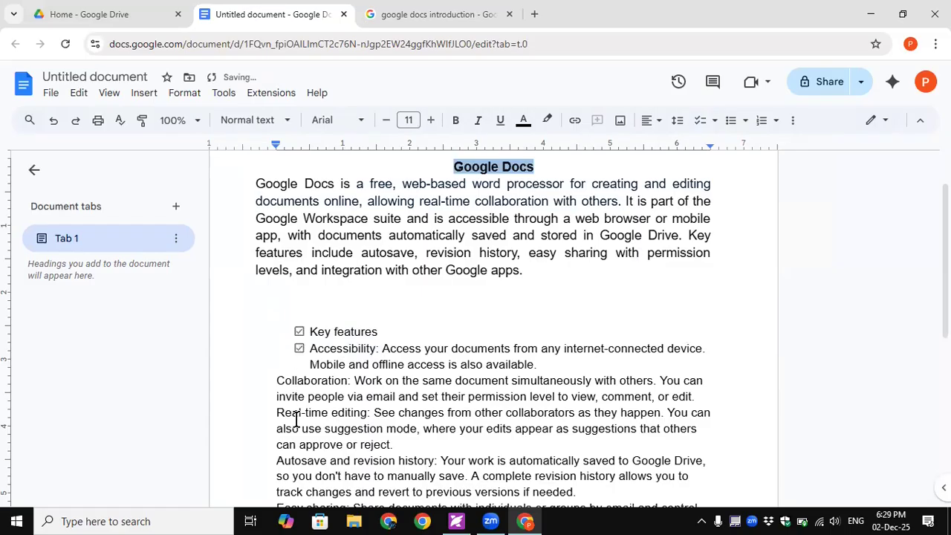
click(299, 331)
key(ctrl+z)
key(ctrl+z)
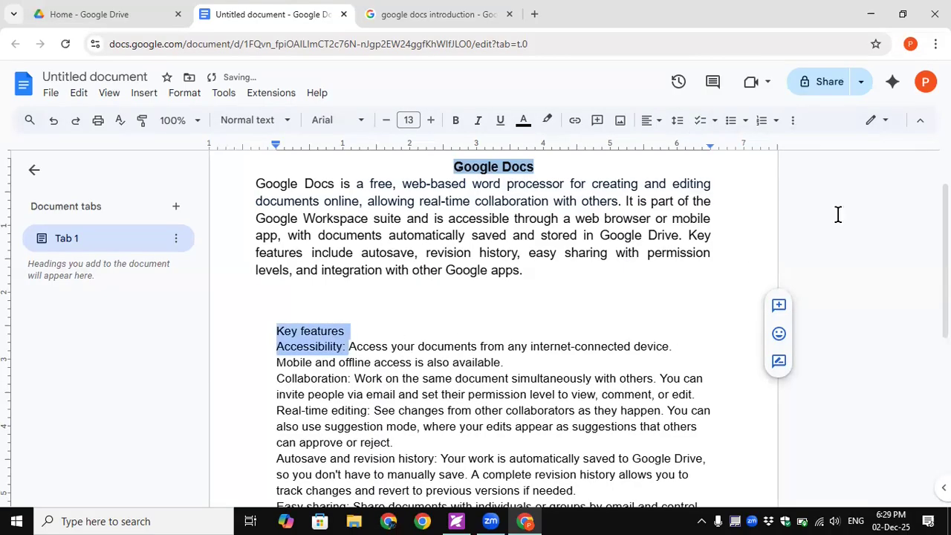
Turn the "Key features" and "Accessibility" lines into a checklist that strikes through completed items
click(715, 120)
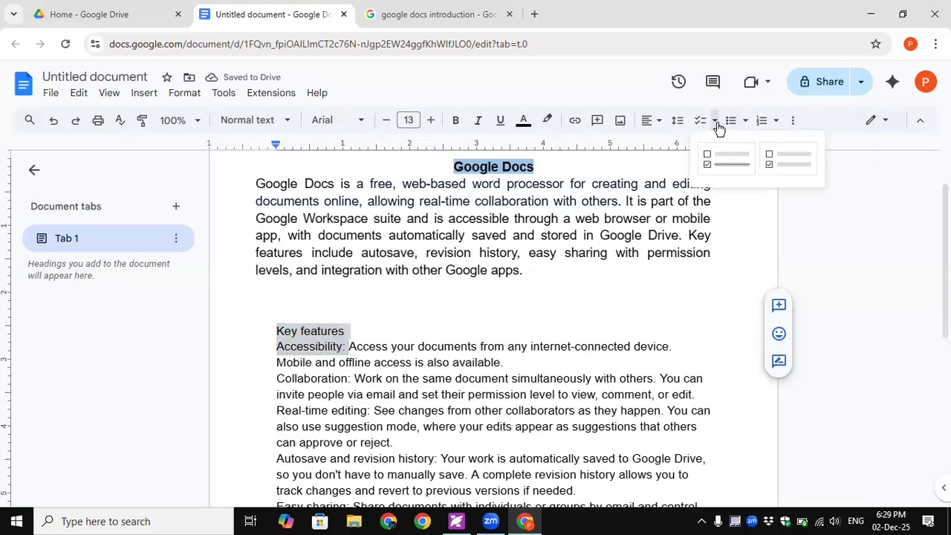
click(726, 168)
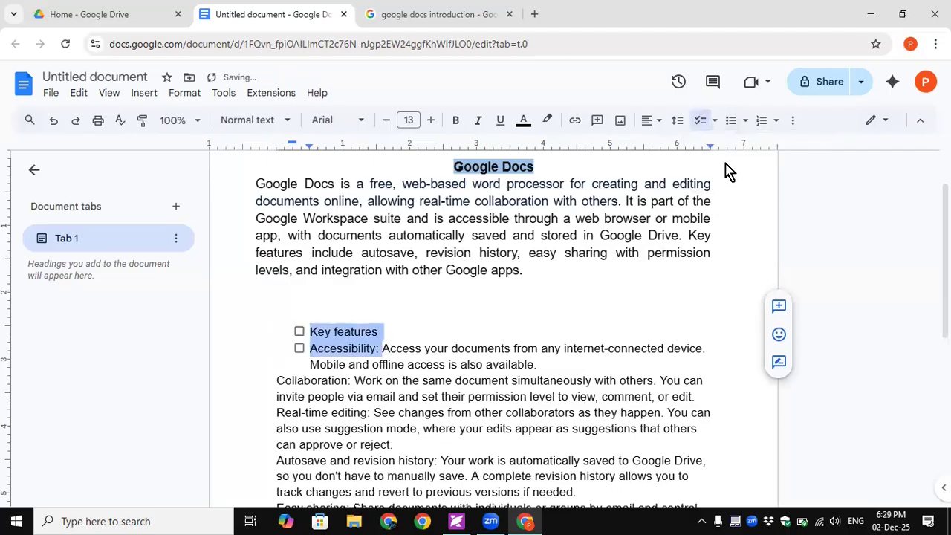
click(448, 316)
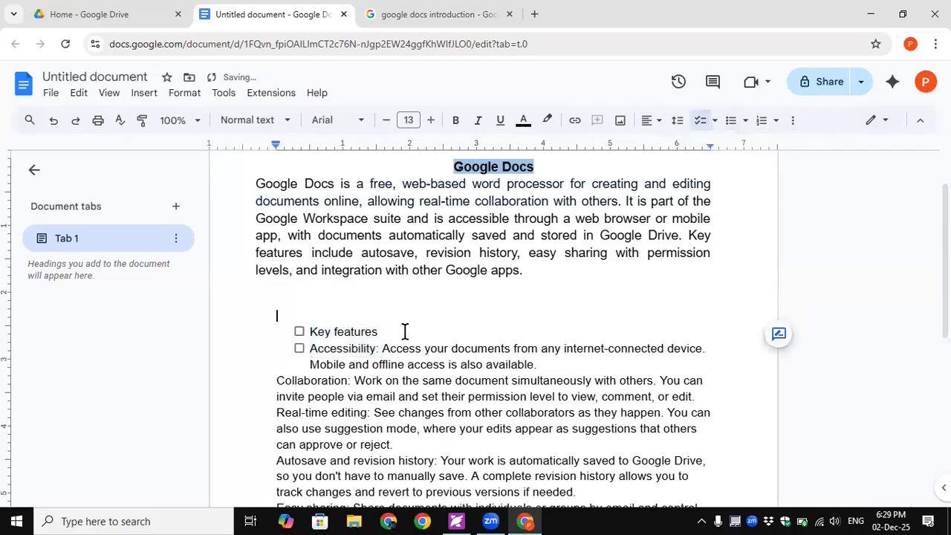
Tick and untick both checklist items in turn, and remove the checklist formatting from the two lines
click(299, 332)
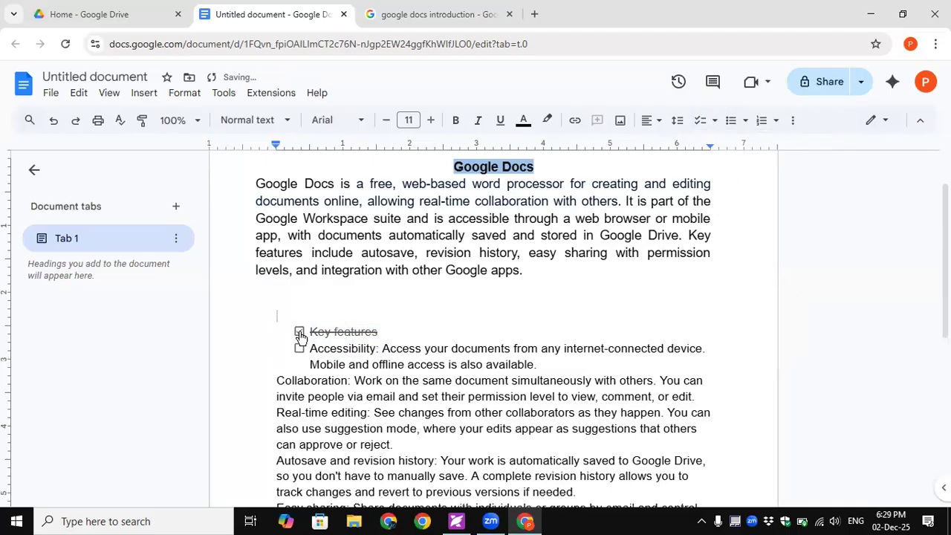
click(300, 332)
click(299, 348)
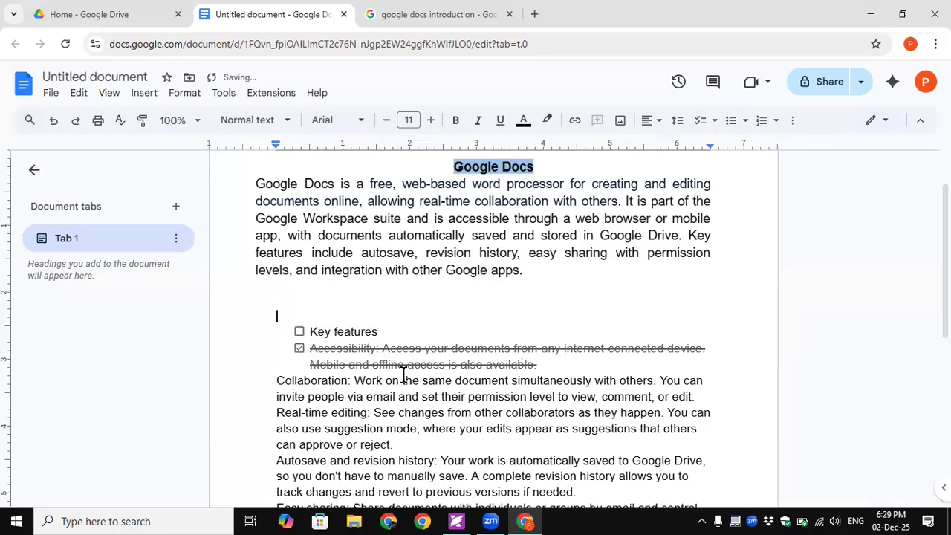
click(298, 349)
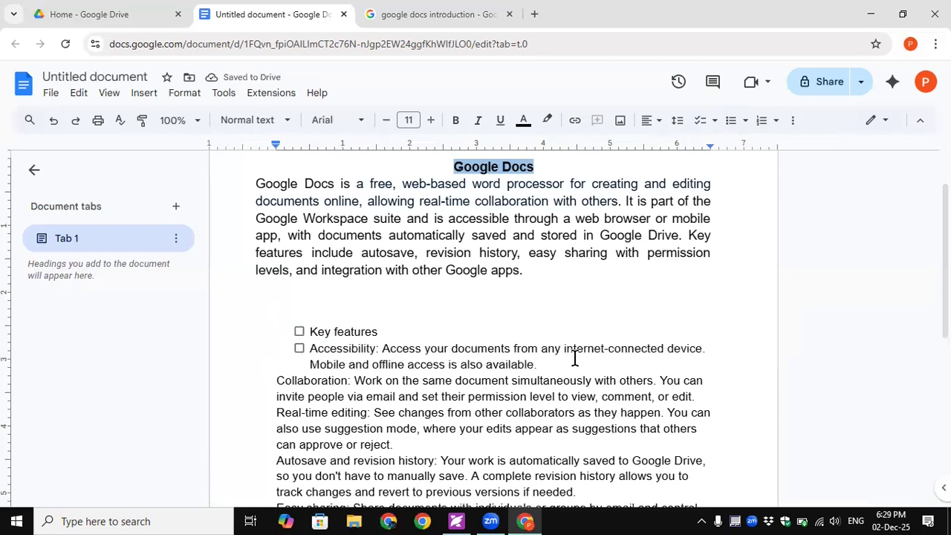
drag(309, 332, 580, 369)
click(702, 125)
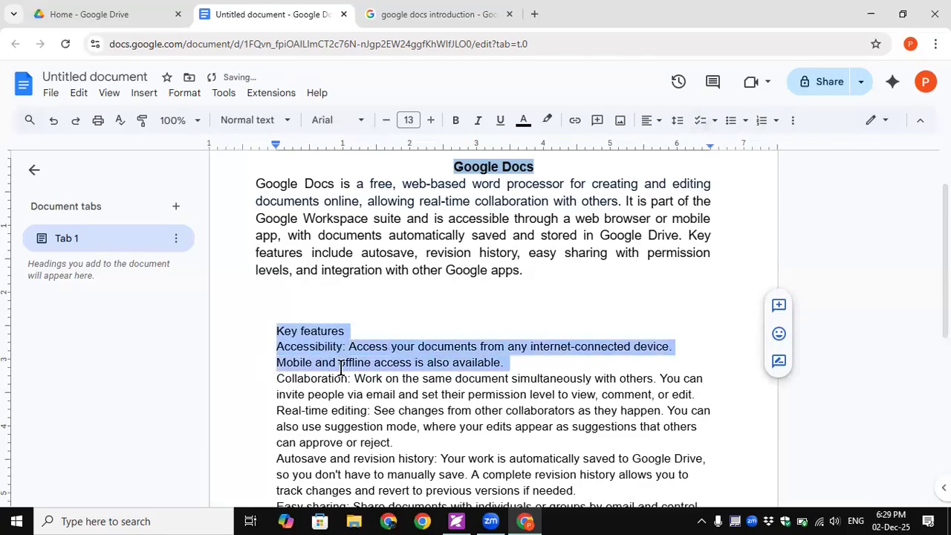
Reapply the strikethrough checklist style to the "Key features" and "Accessibility" lines, and turn the checklist off again
click(715, 123)
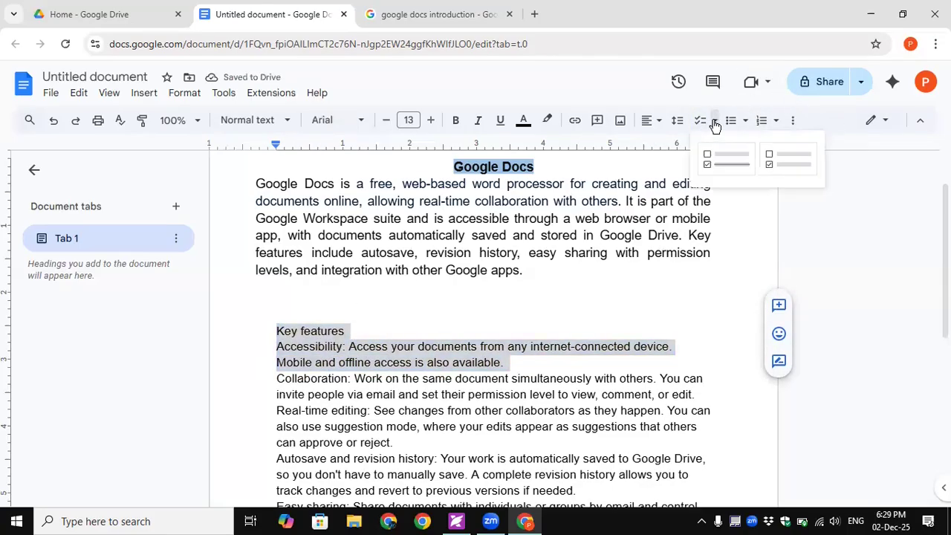
click(715, 164)
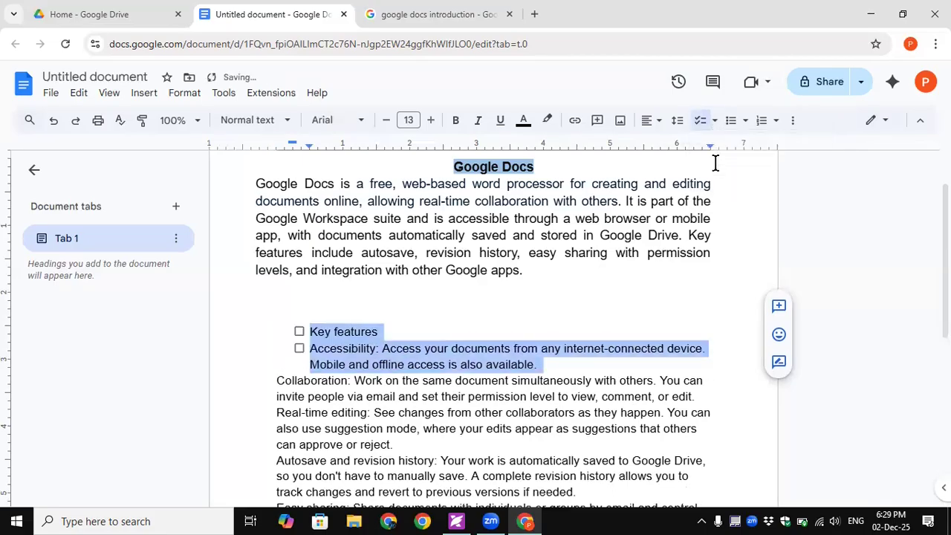
click(715, 121)
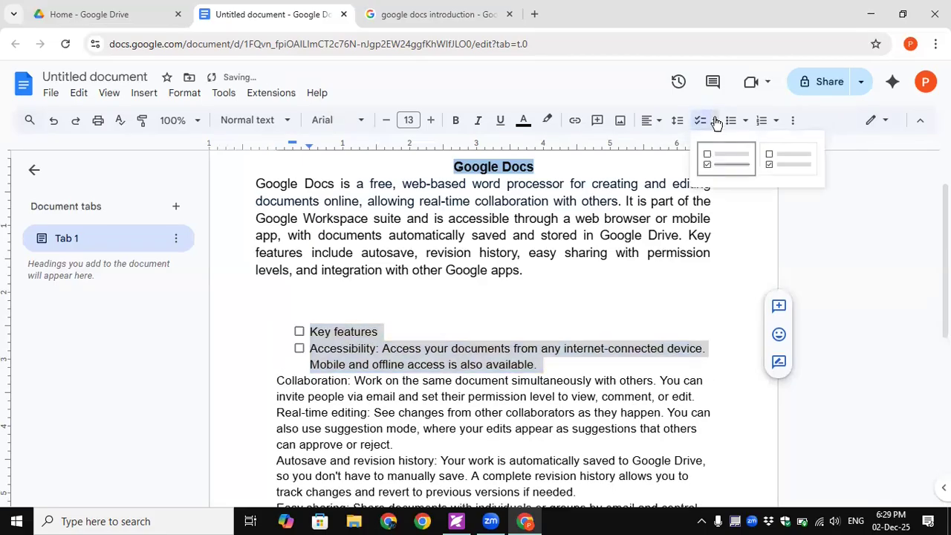
click(723, 160)
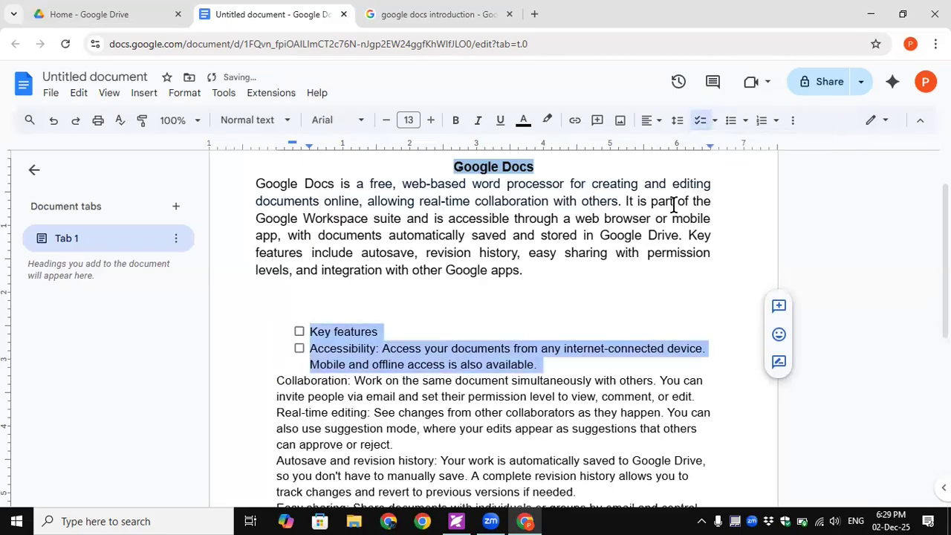
click(700, 119)
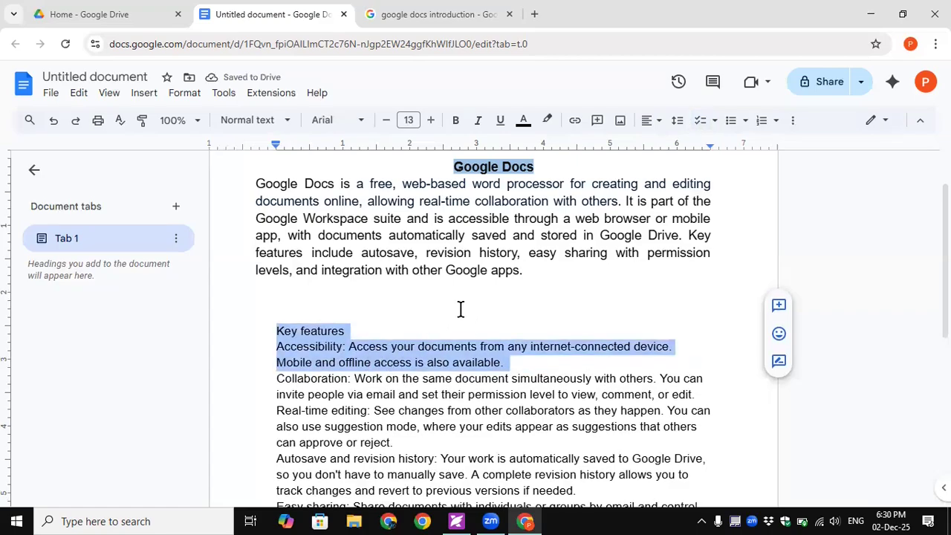
click(547, 122)
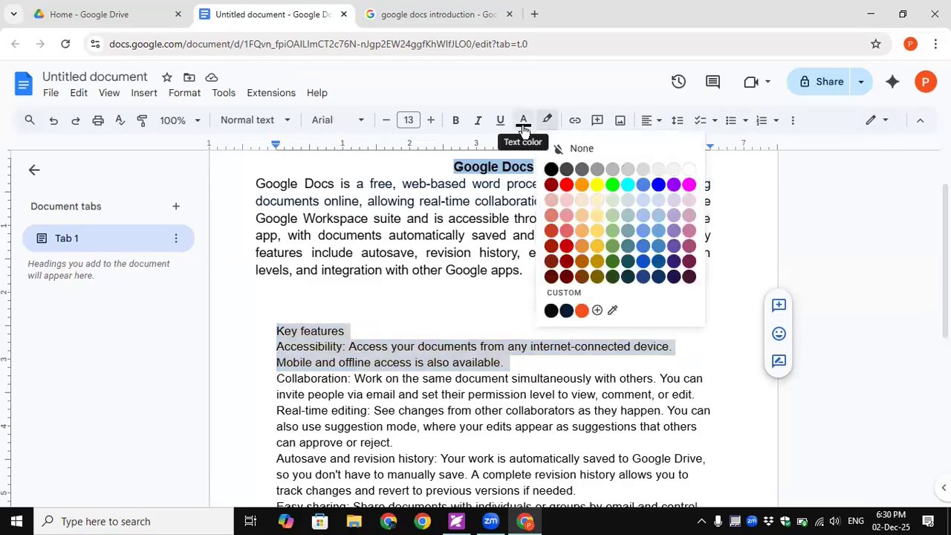
click(524, 128)
click(334, 350)
triple_click(315, 333)
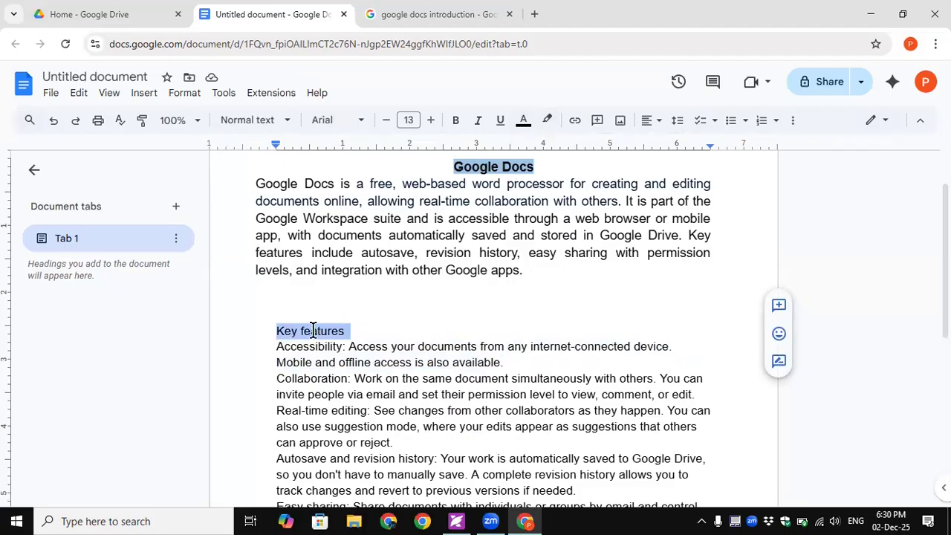
Underline the "Google Docs" title and increase its font size to 17
click(480, 167)
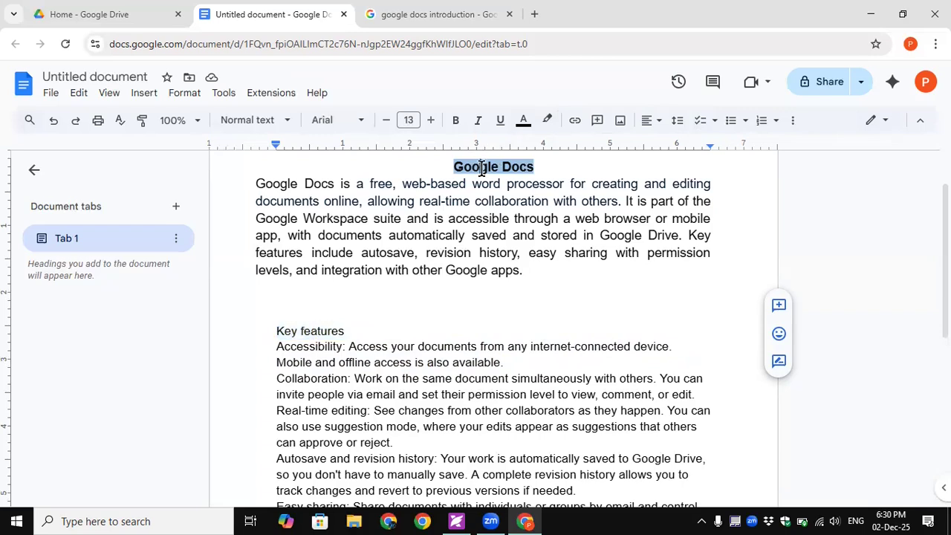
click(500, 121)
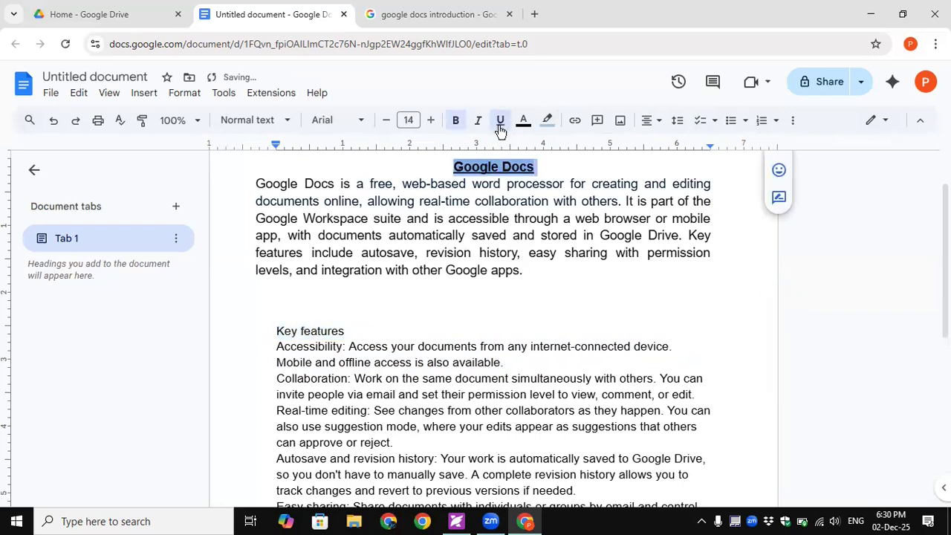
click(431, 120)
click(432, 120)
click(432, 121)
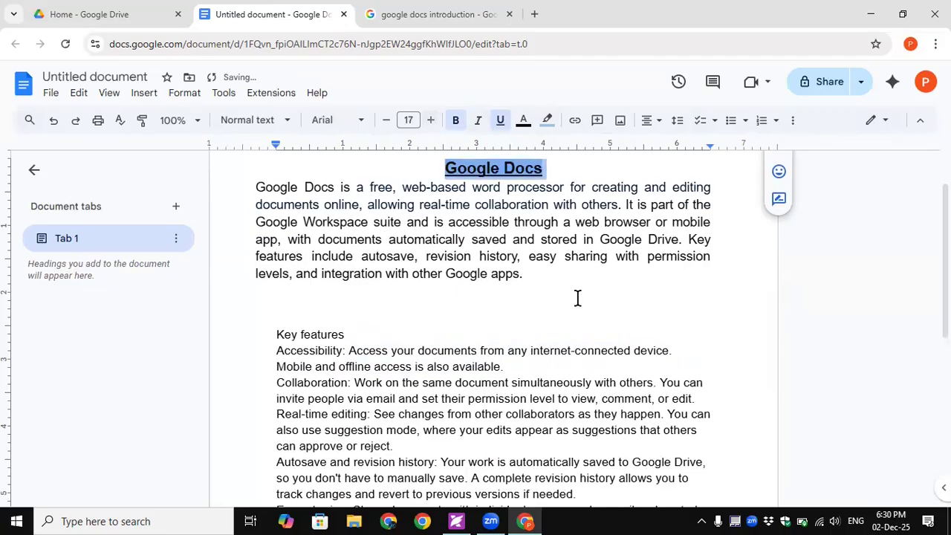
Copy the formatting of the "Google Docs" title onto the "Key features" line
click(570, 335)
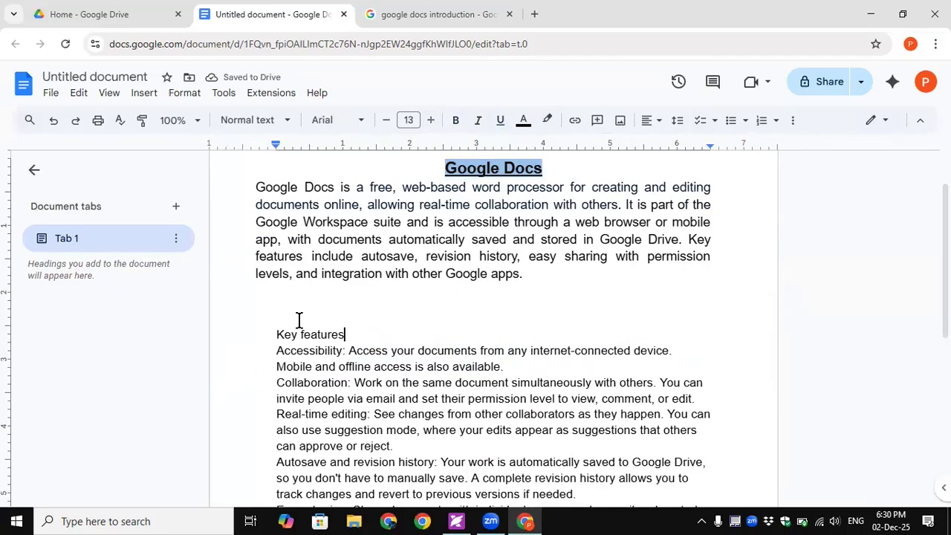
drag(346, 334, 273, 335)
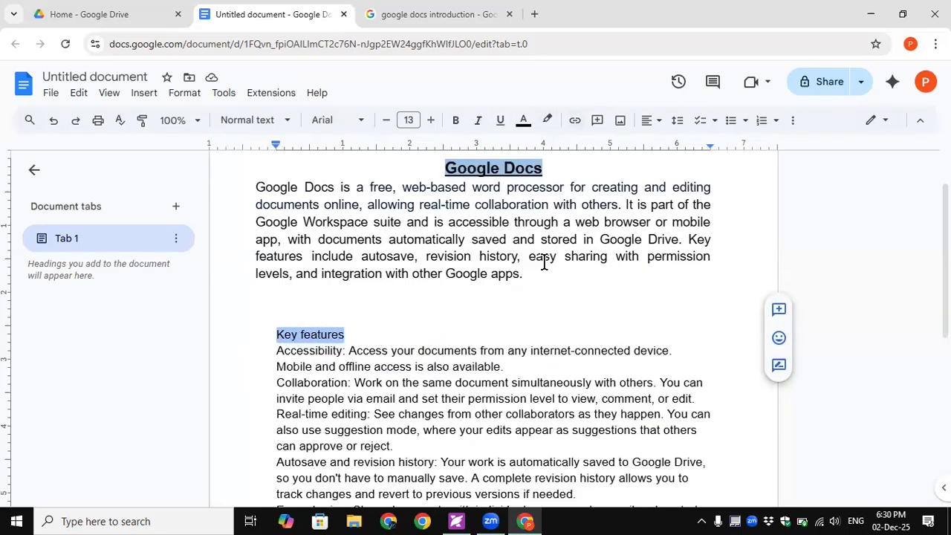
click(399, 320)
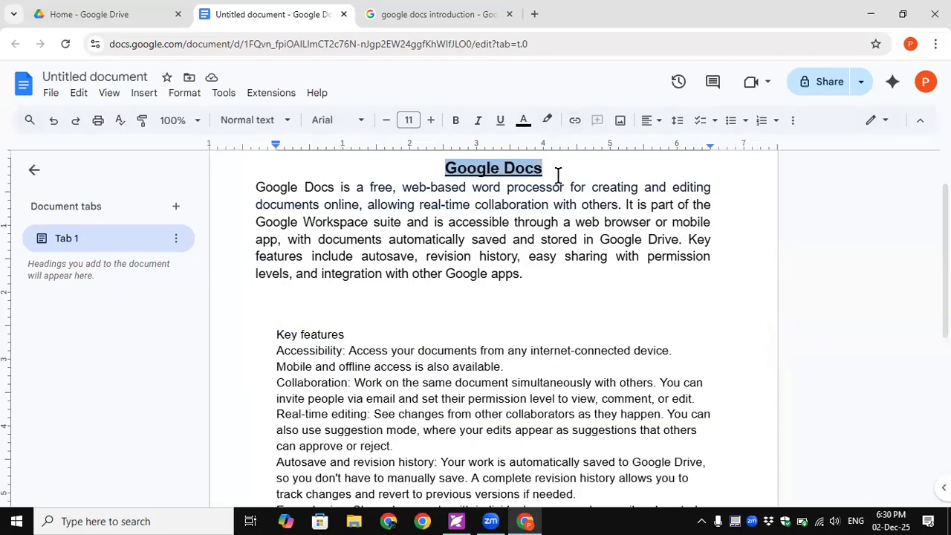
drag(520, 169, 444, 171)
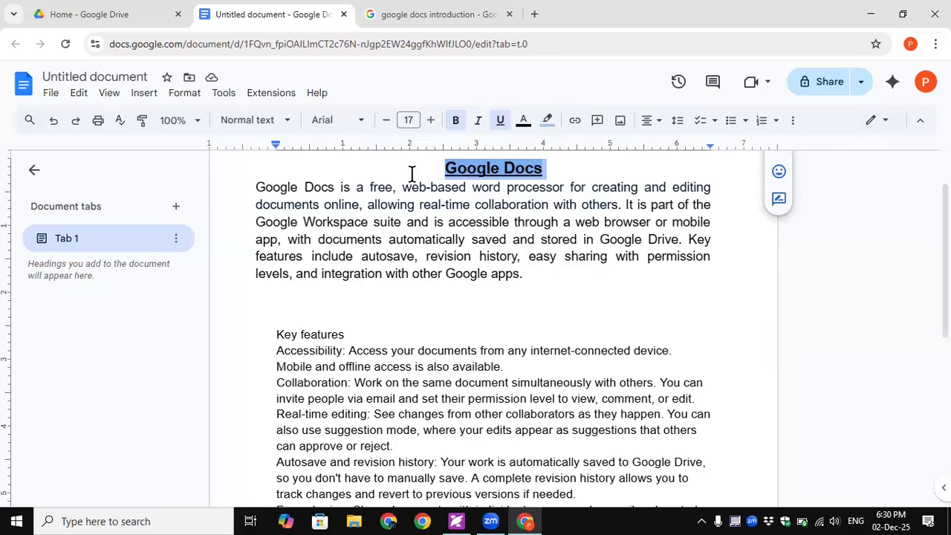
click(143, 123)
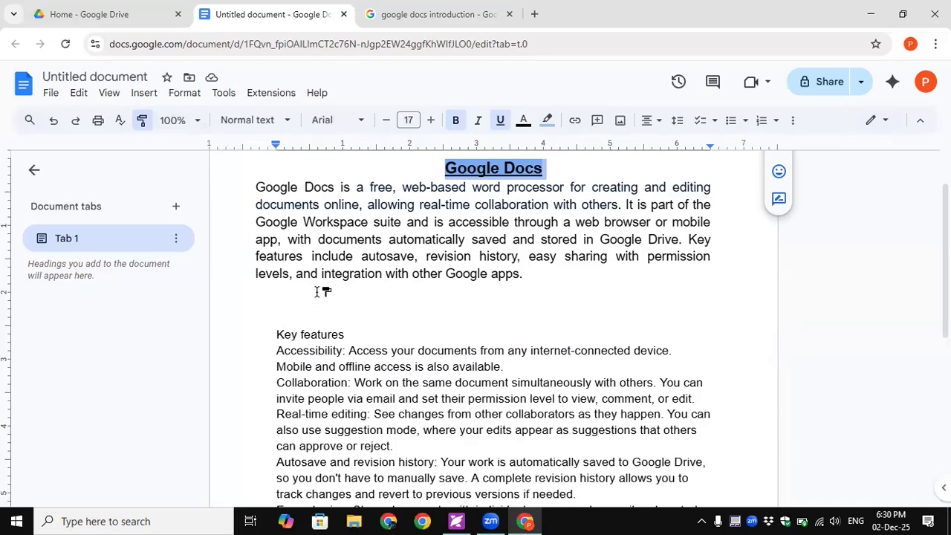
drag(346, 334, 258, 335)
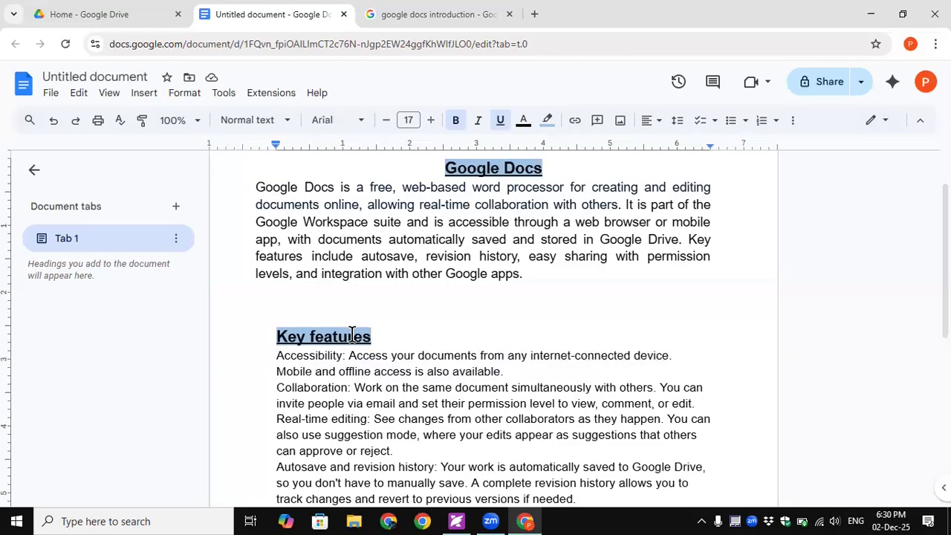
Make the "Accessibility:" label italic and bold, and copy its formatting onto the word "Collaboration"
scroll(344, 329, down, 2)
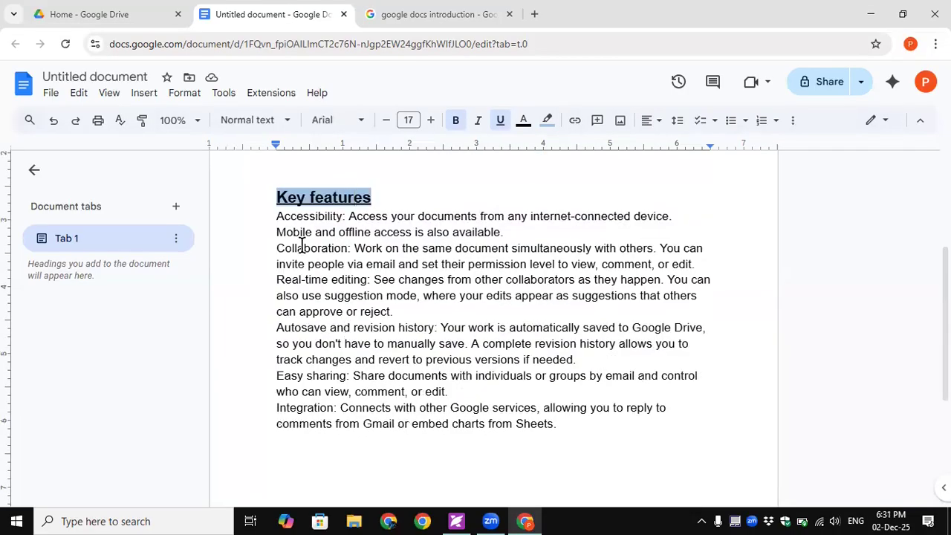
drag(321, 221, 349, 220)
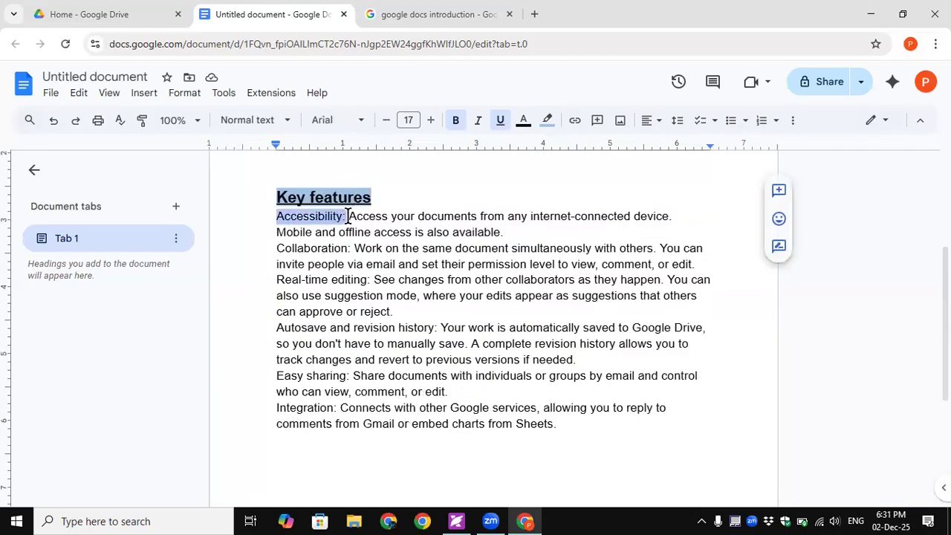
click(477, 120)
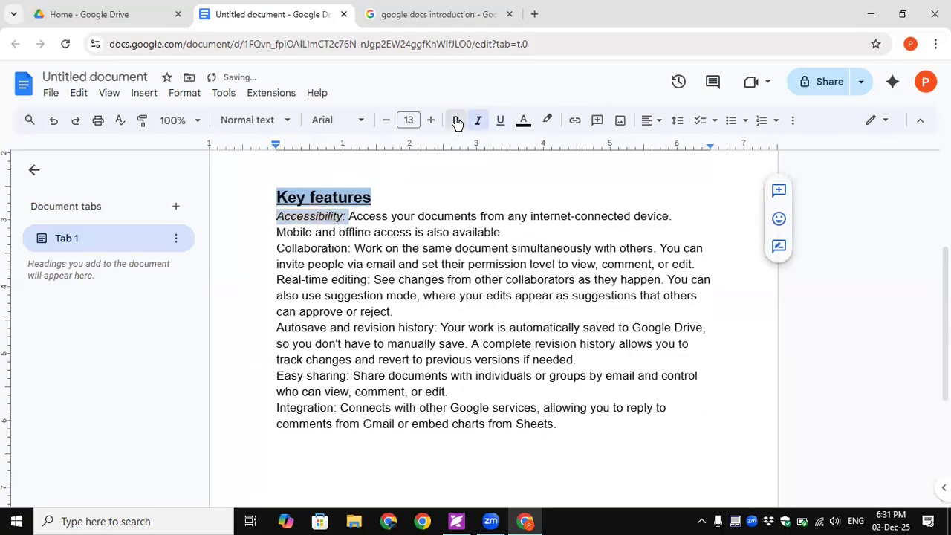
click(456, 120)
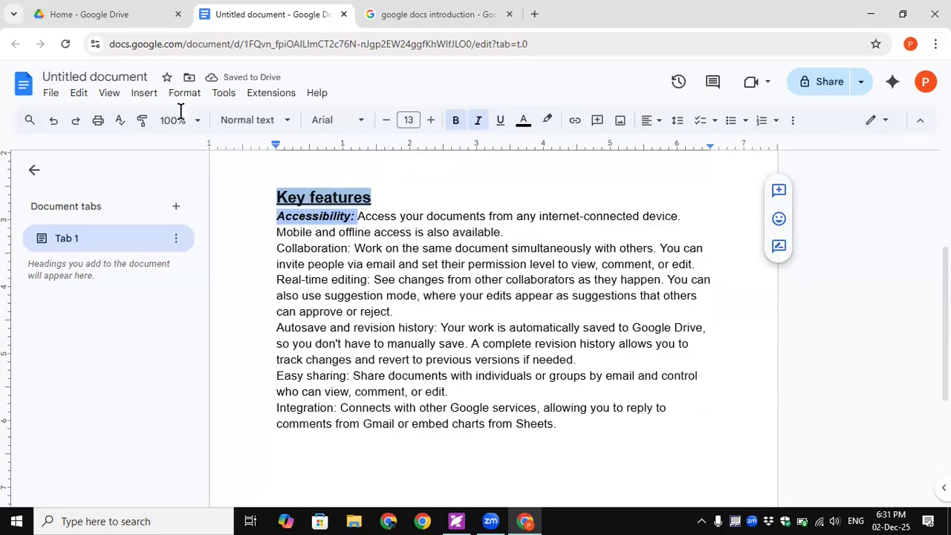
click(142, 121)
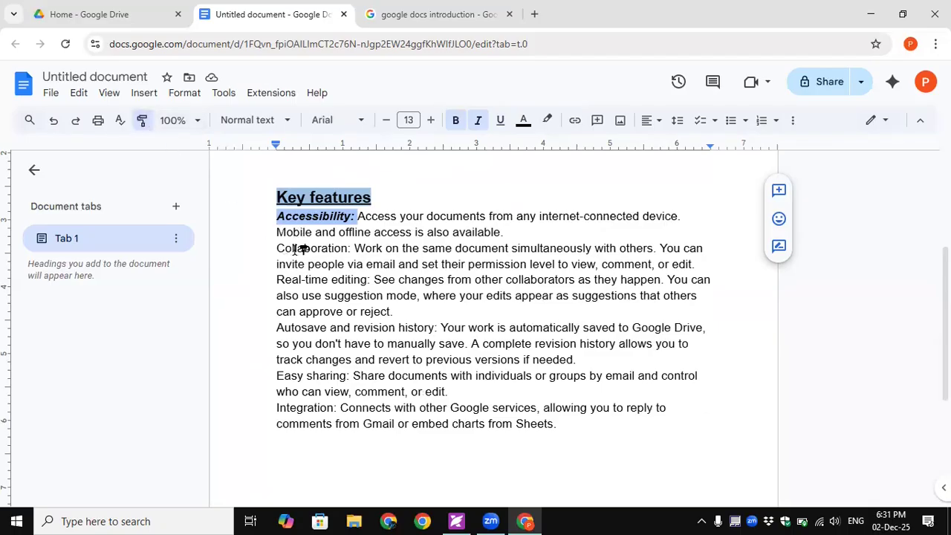
drag(349, 249, 276, 247)
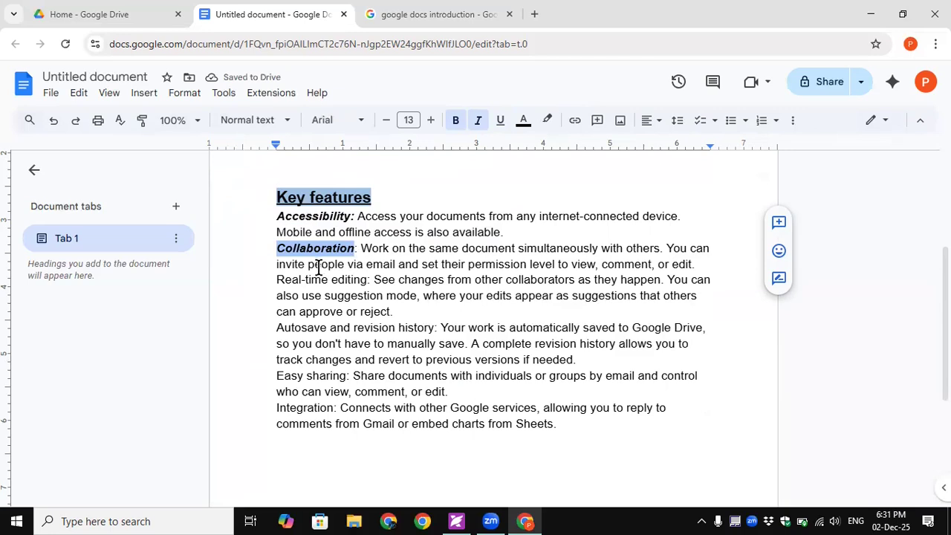
Copy the "Accessibility:" formatting onto the labels "Real-time editing:", "Integration:", "Autosave and revision history:" and "Easy sharing:"
drag(356, 216, 278, 215)
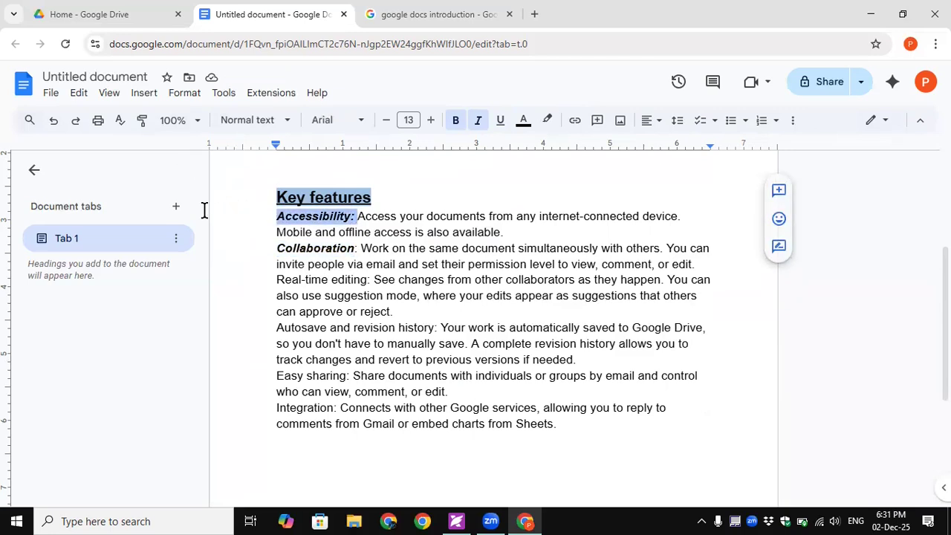
click(142, 120)
drag(276, 281, 379, 281)
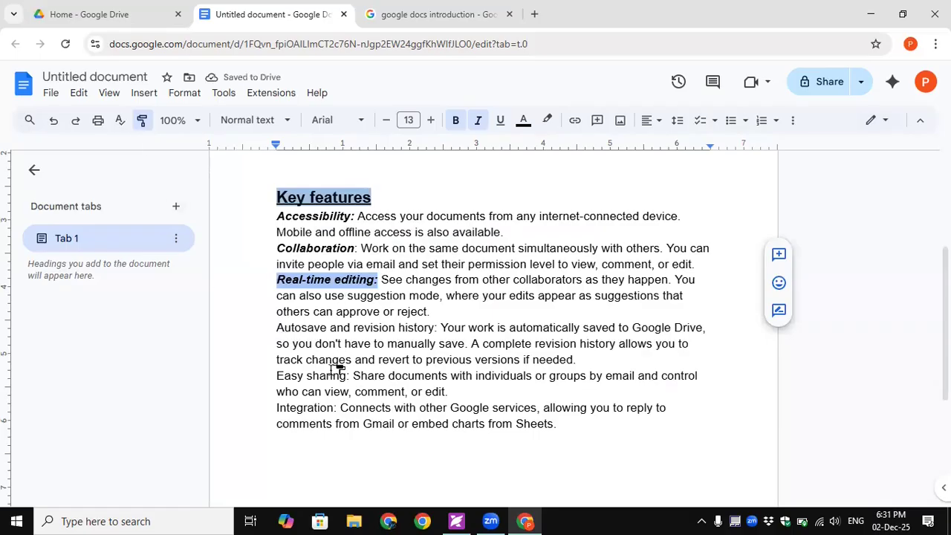
drag(276, 407, 344, 407)
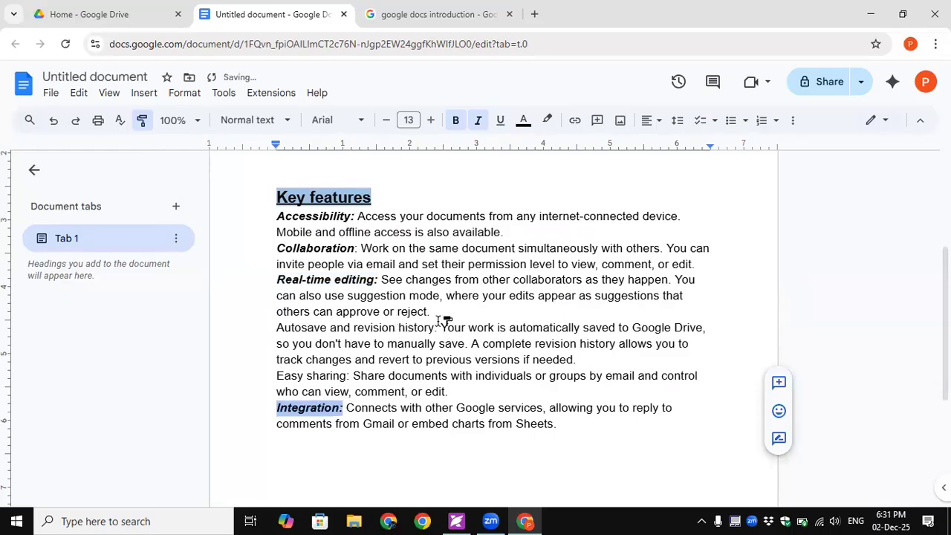
drag(437, 328, 276, 328)
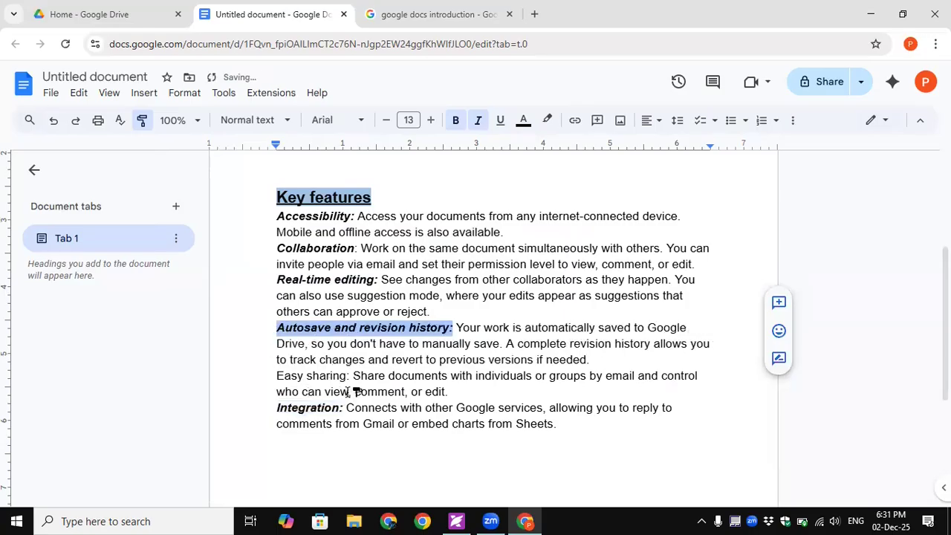
drag(349, 375, 276, 378)
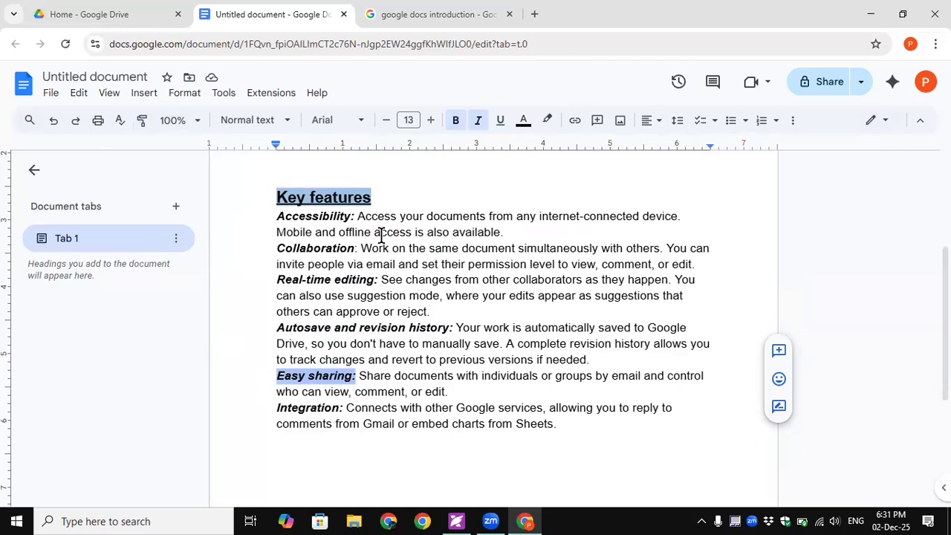
scroll(446, 295, up, 3)
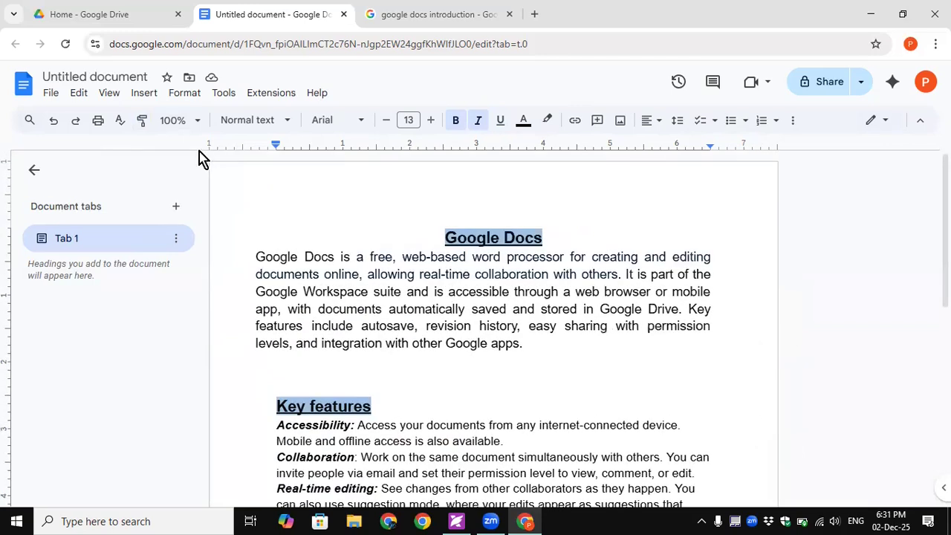
click(287, 123)
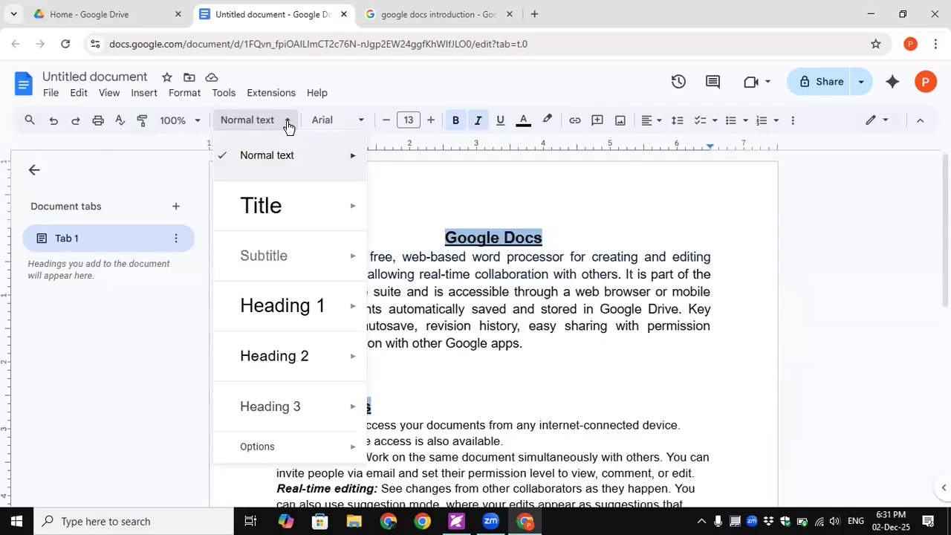
click(484, 395)
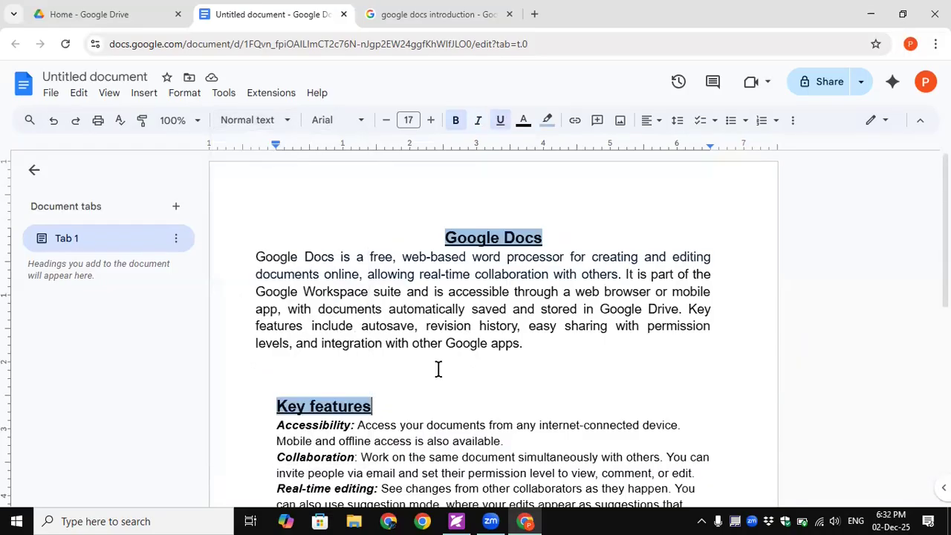
scroll(358, 292, down, 2)
scroll(362, 282, up, 2)
drag(443, 237, 552, 238)
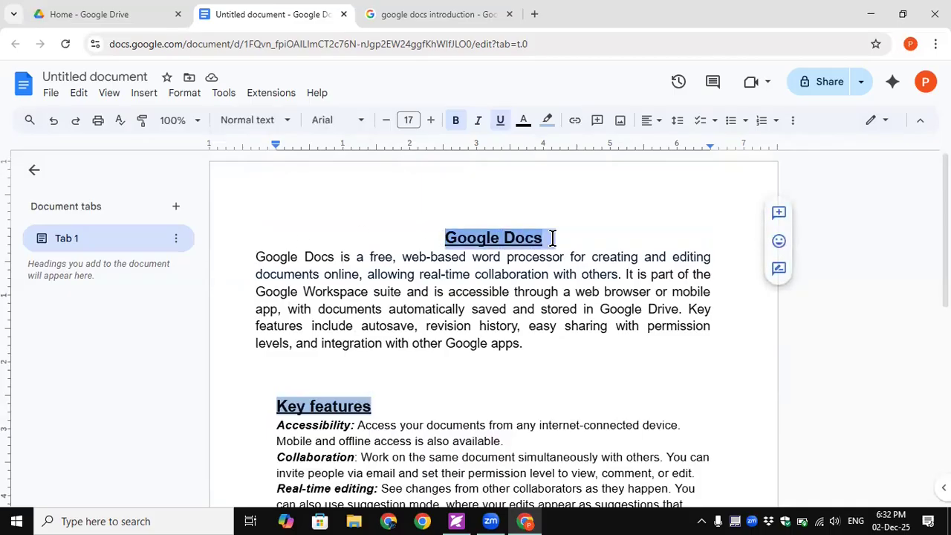
scroll(548, 301, down, 5)
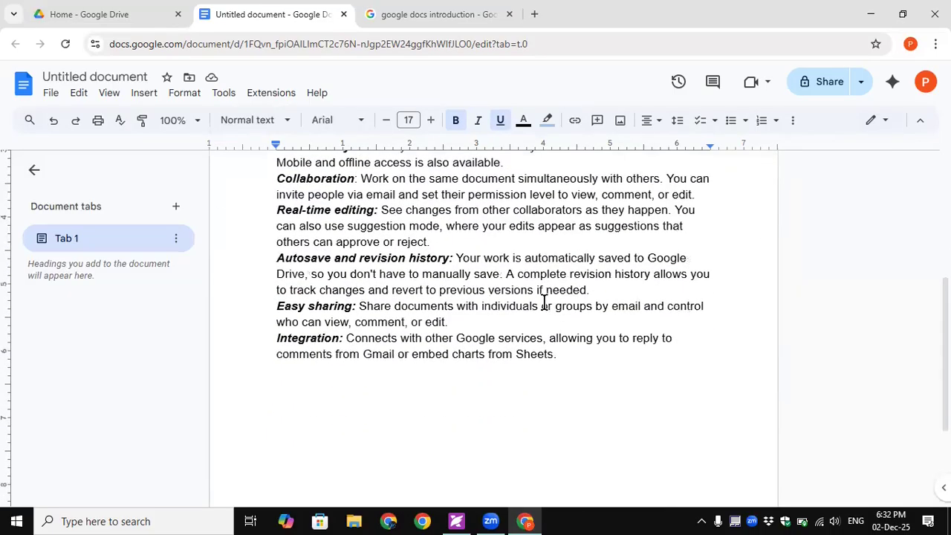
scroll(446, 290, up, 2)
click(366, 264)
Apply the Heading 2 style to the "Key features" line
drag(275, 217, 391, 190)
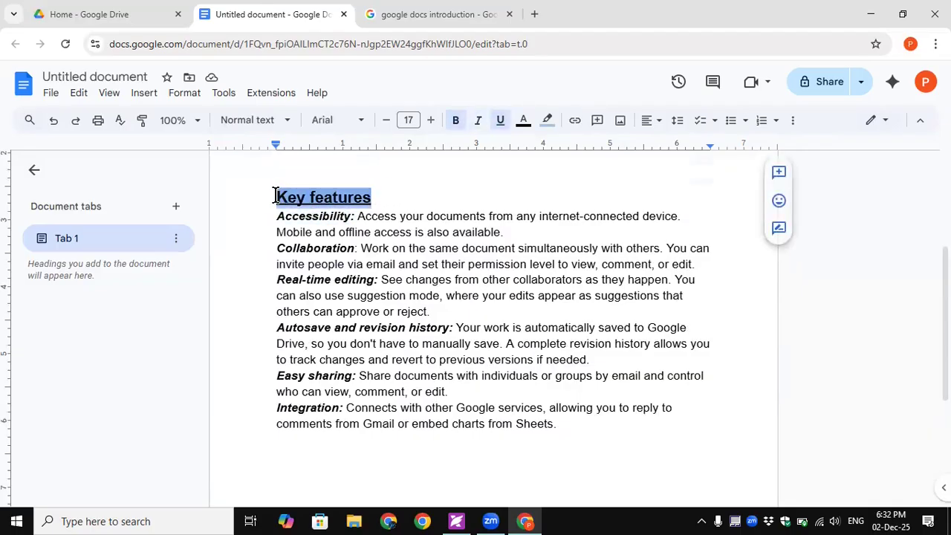
click(287, 121)
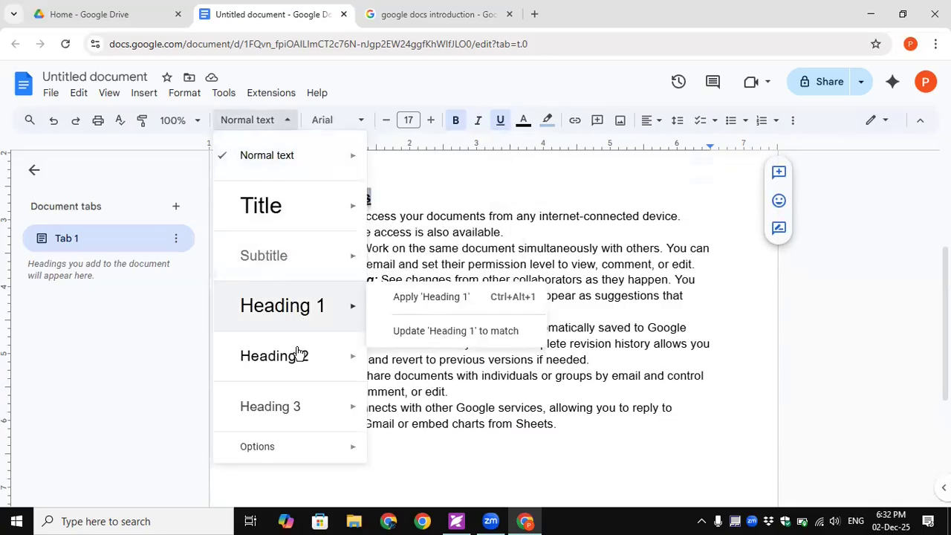
mouse_move(298, 356)
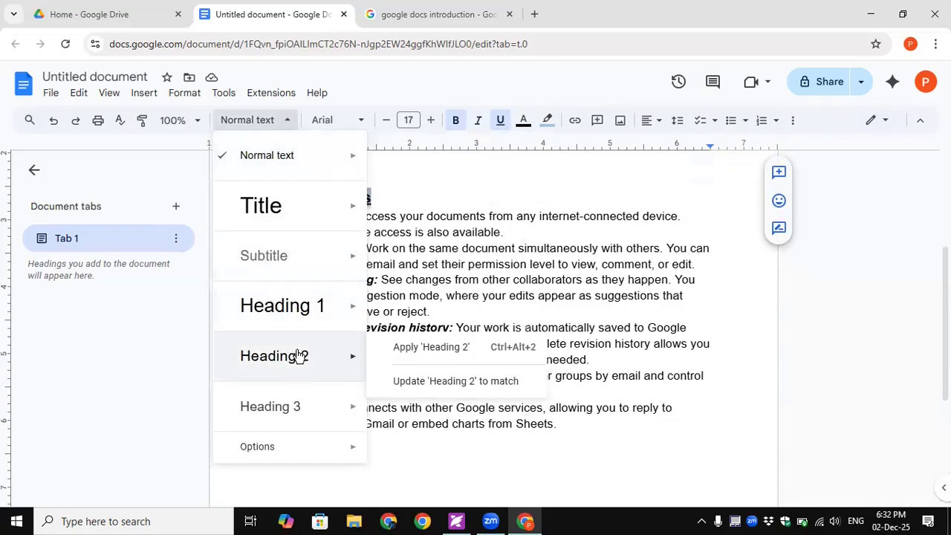
click(413, 351)
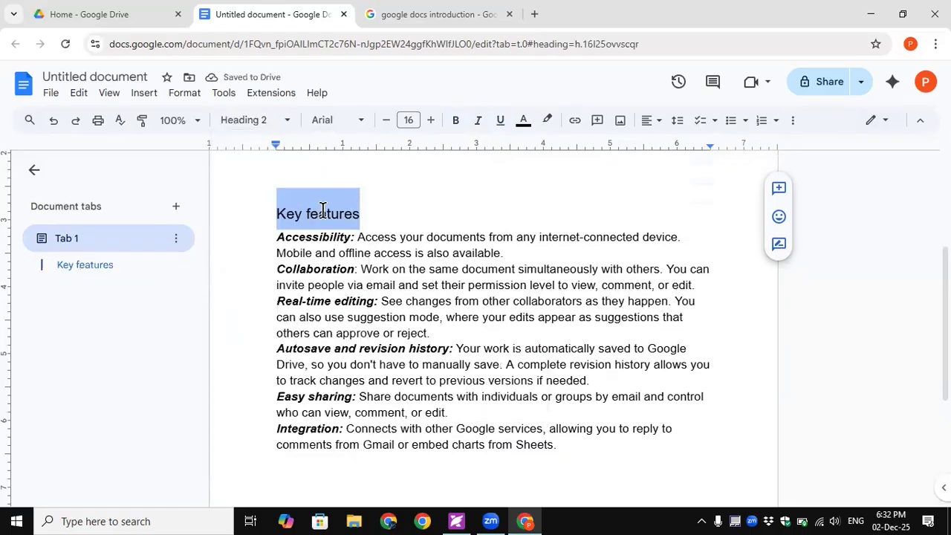
click(327, 213)
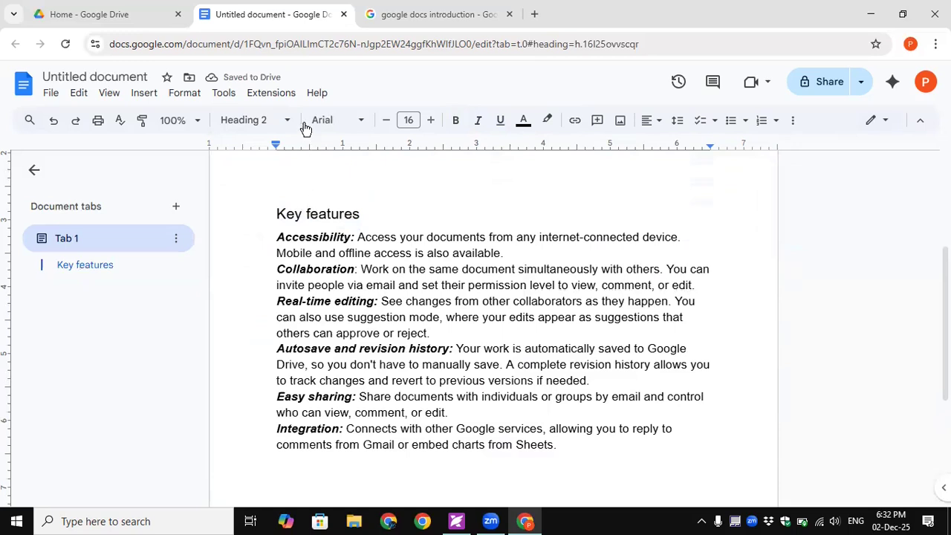
scroll(653, 285, up, 3)
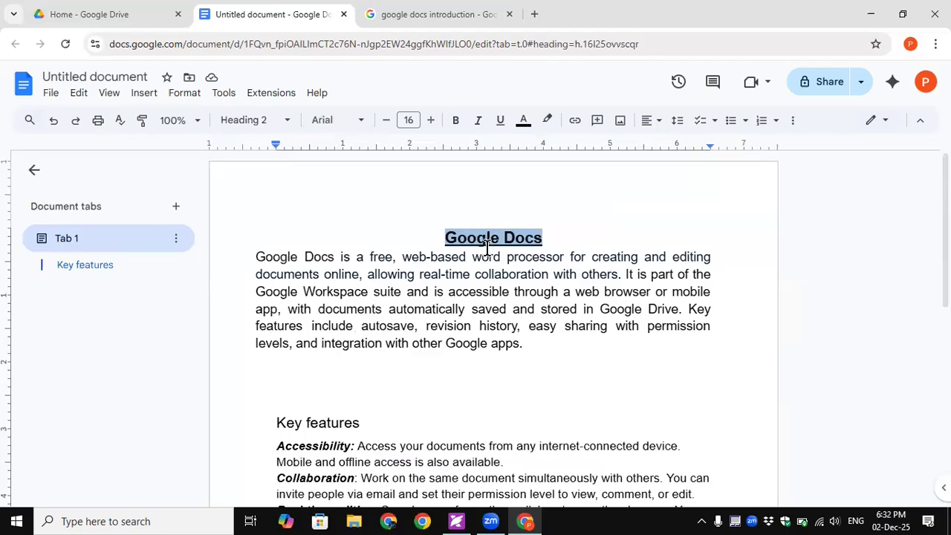
click(287, 121)
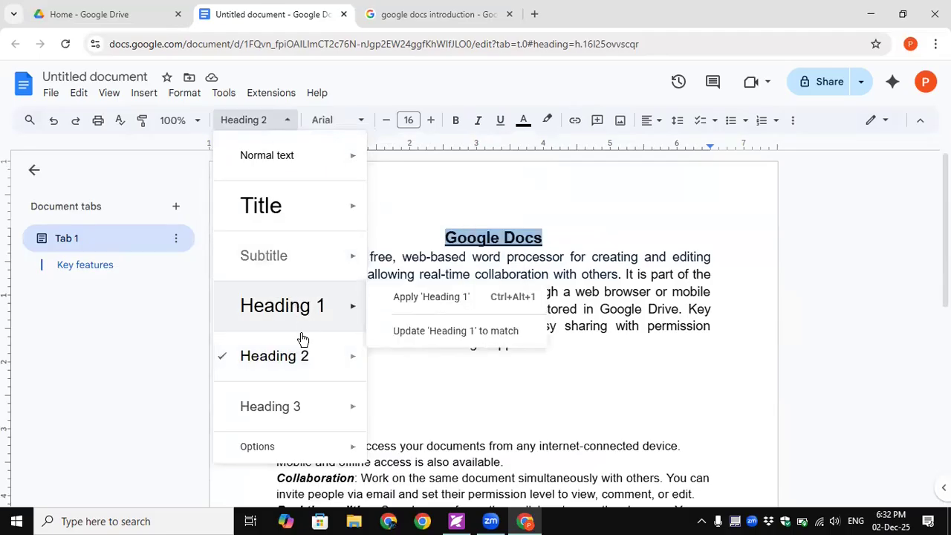
mouse_move(301, 371)
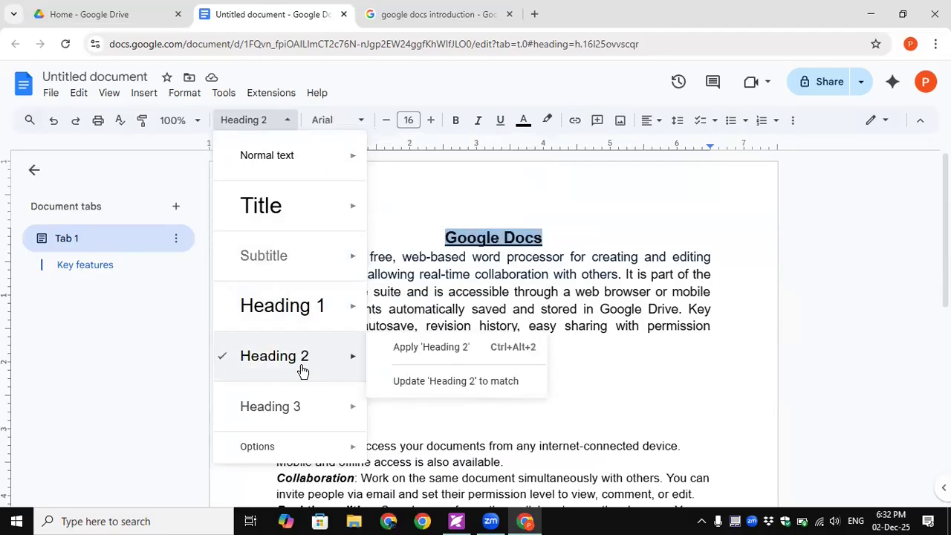
click(620, 399)
Make the "Key features" heading bold, underlined and italic, and set its text colour to dark blue
scroll(471, 393, down, 2)
drag(369, 284, 277, 285)
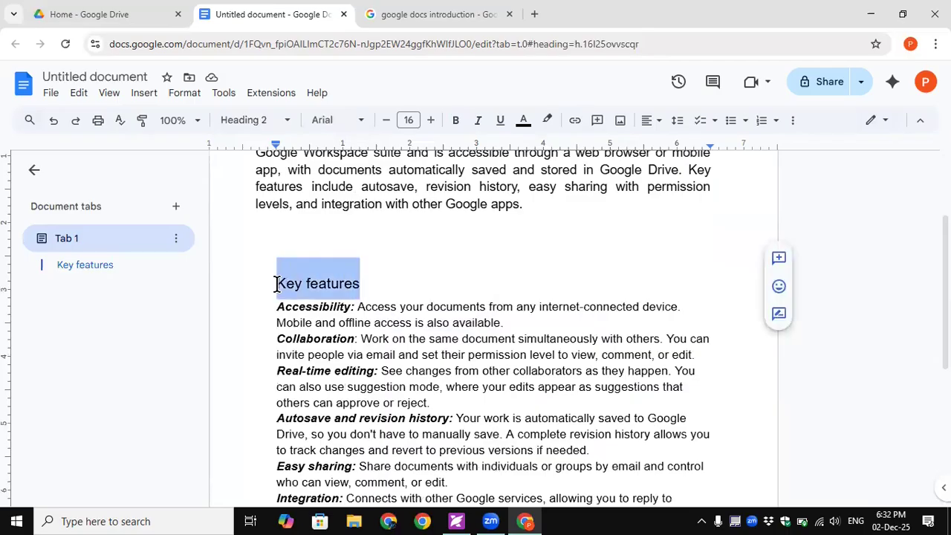
click(456, 120)
click(501, 126)
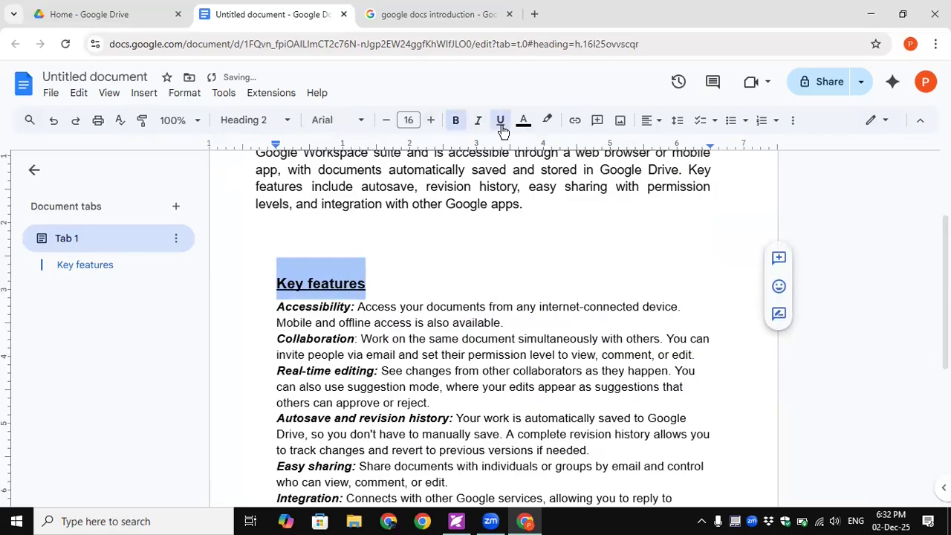
click(480, 122)
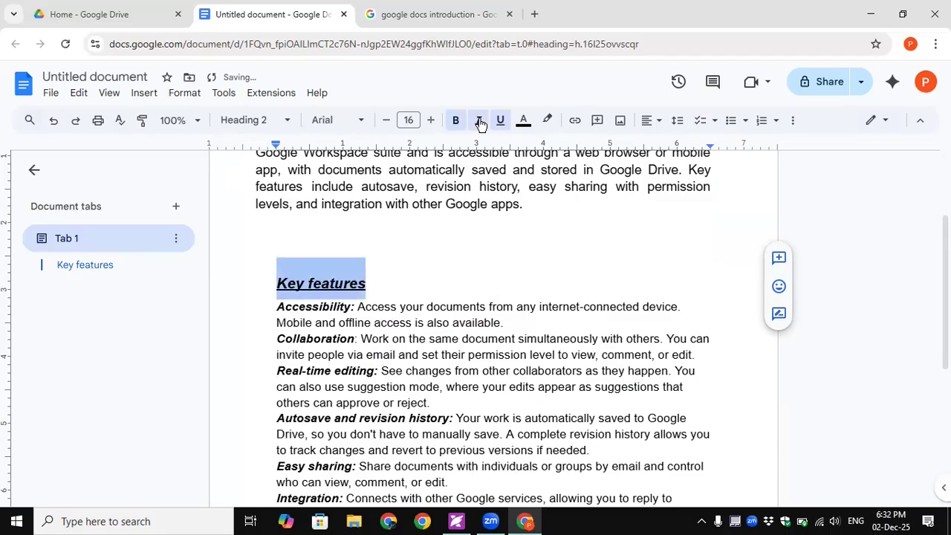
click(524, 120)
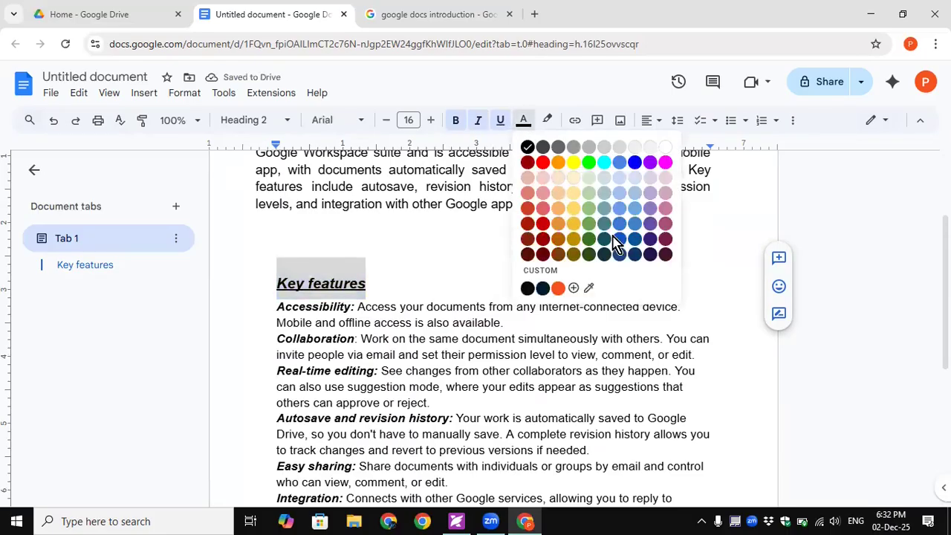
click(636, 240)
click(428, 283)
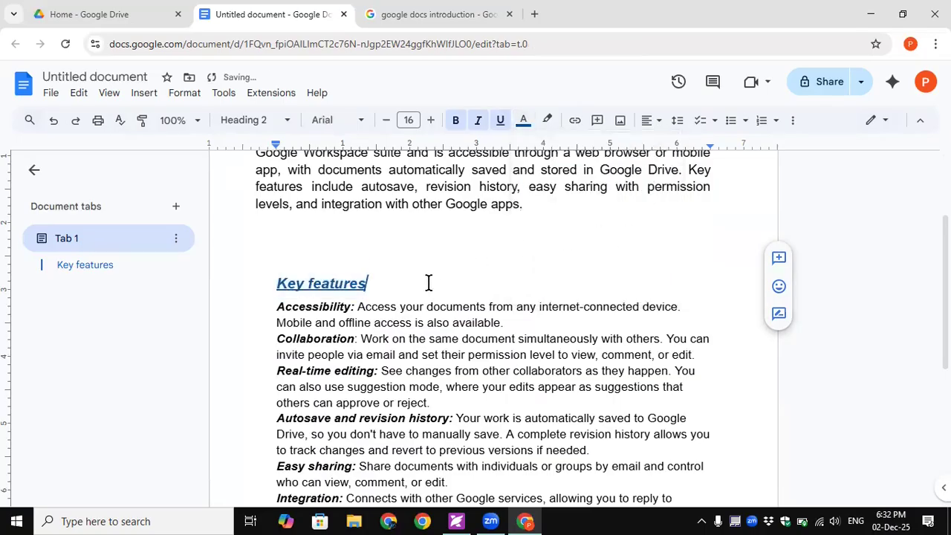
Update the Heading 2 style to match the formatting of the "Key features" heading
click(339, 283)
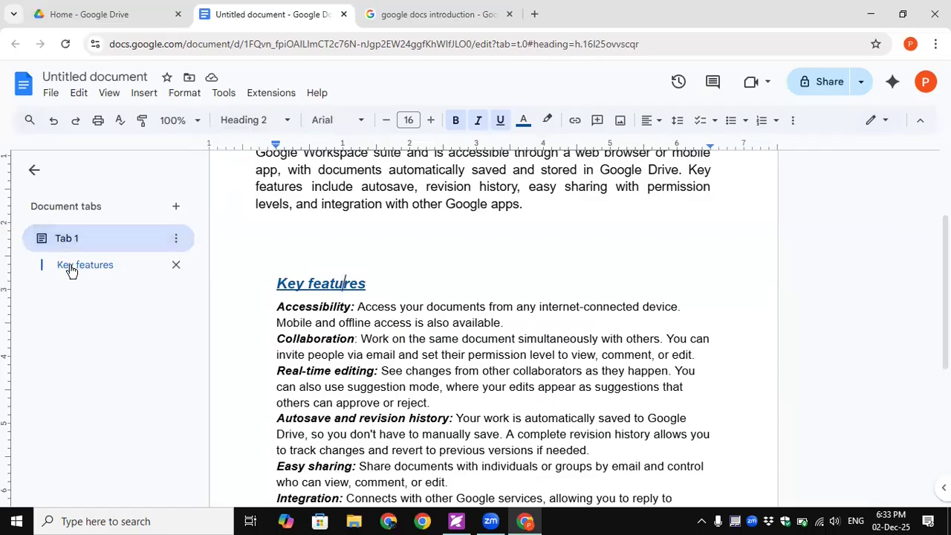
scroll(638, 208, up, 2)
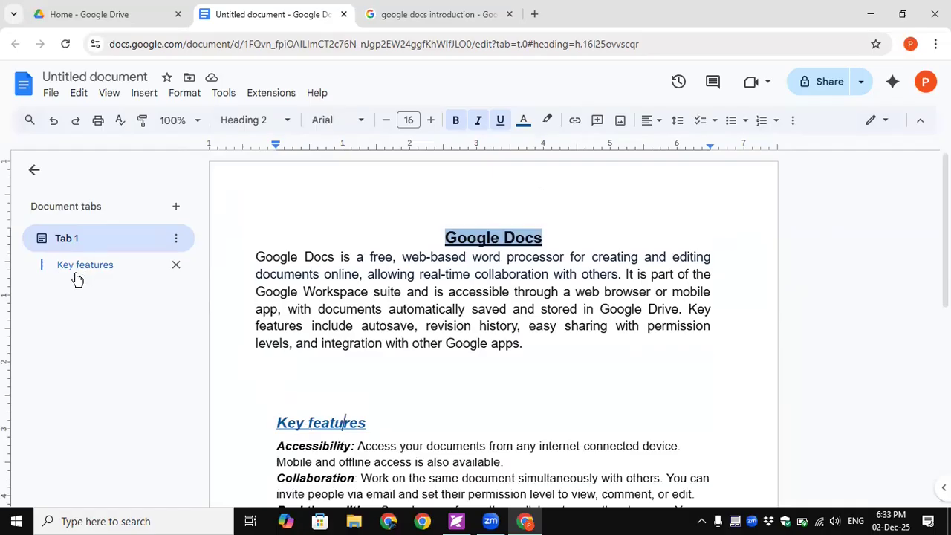
scroll(393, 283, down, 1)
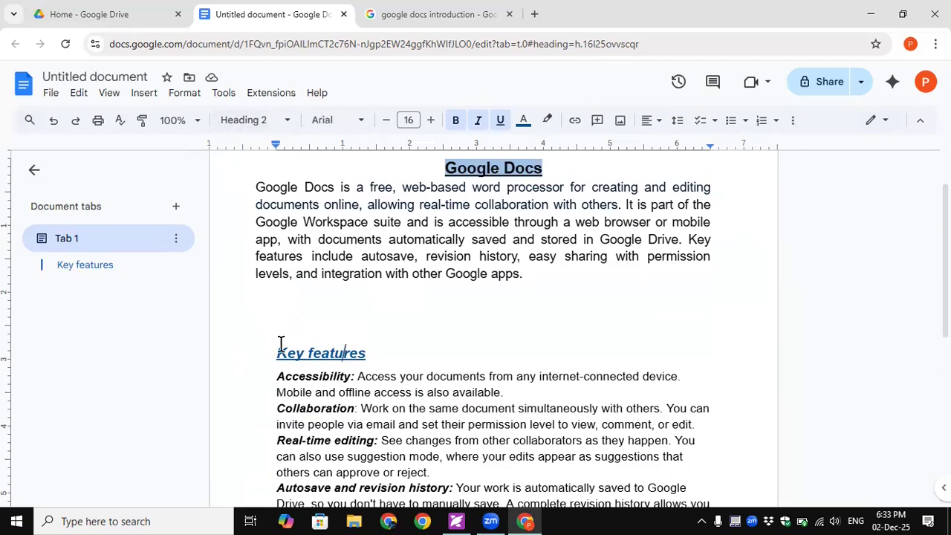
drag(376, 354, 272, 356)
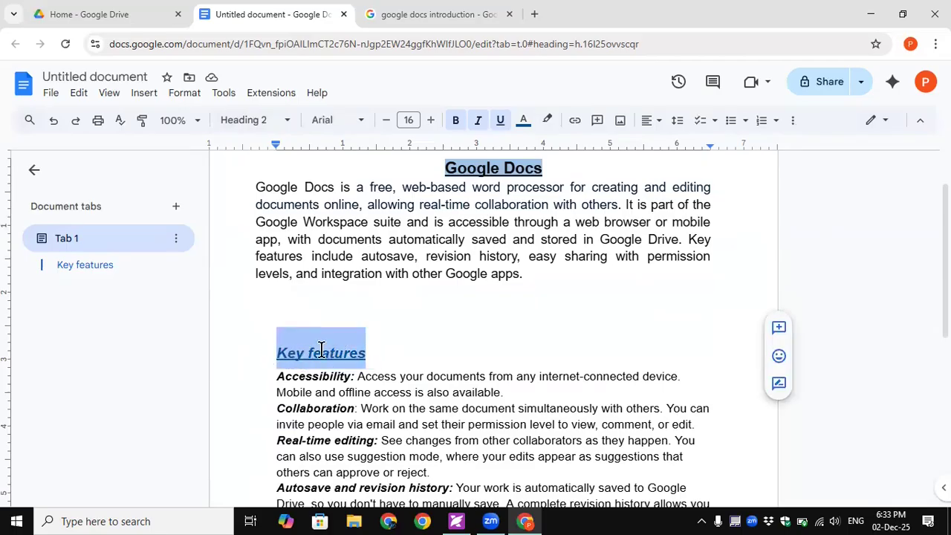
click(287, 122)
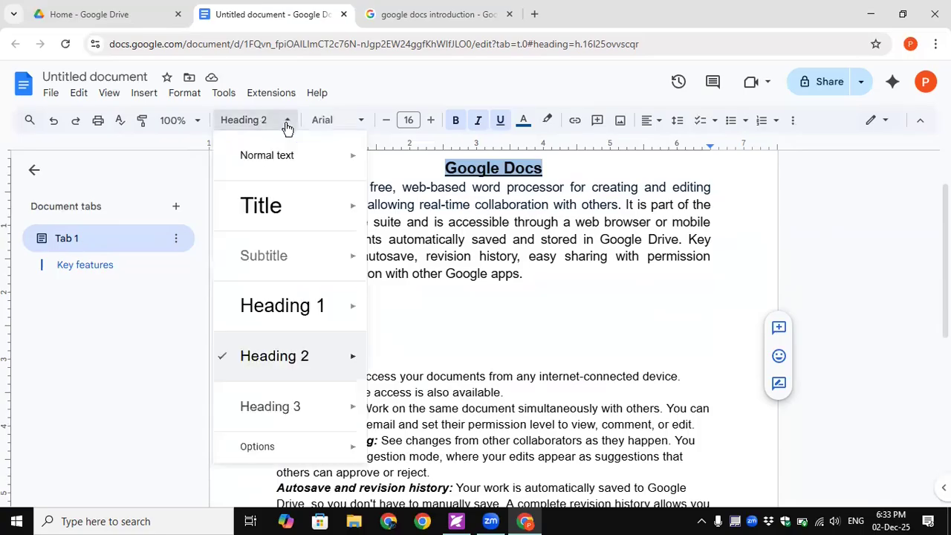
mouse_move(297, 369)
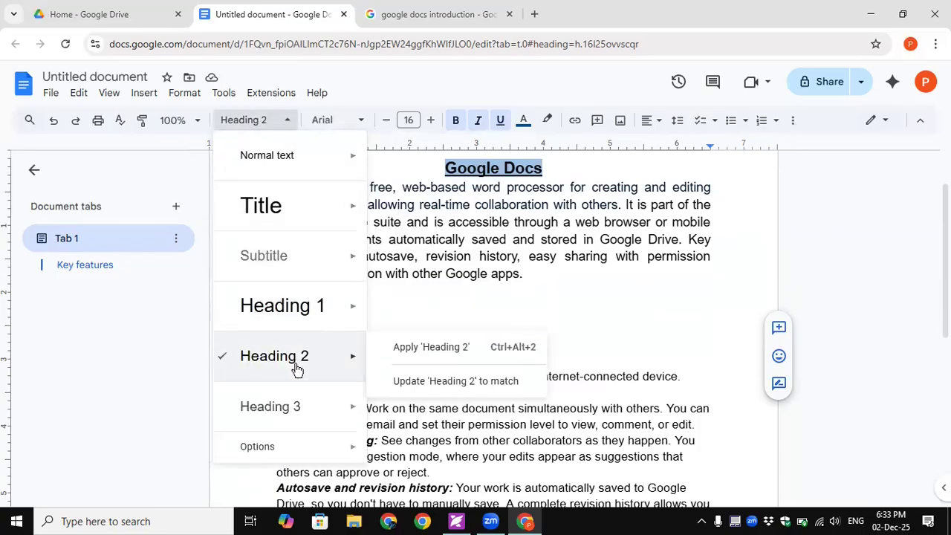
click(448, 385)
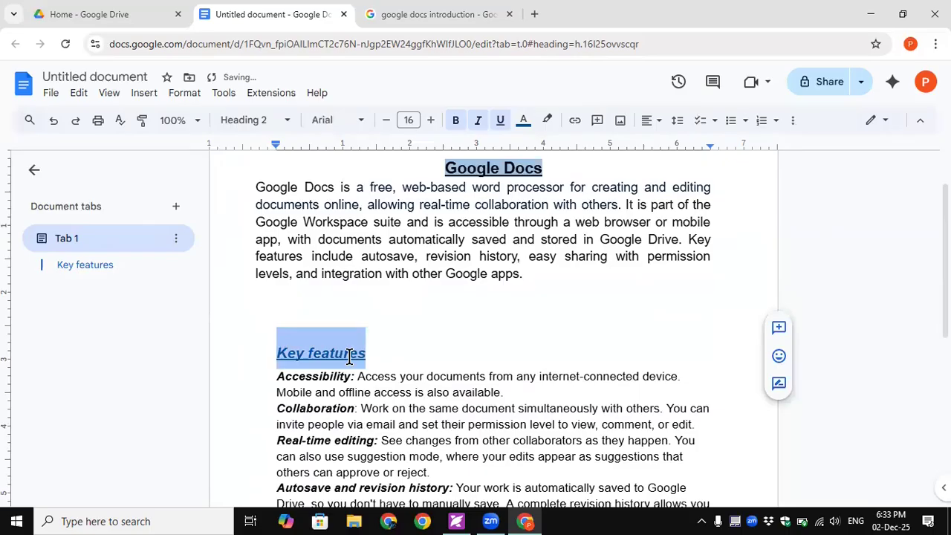
click(413, 328)
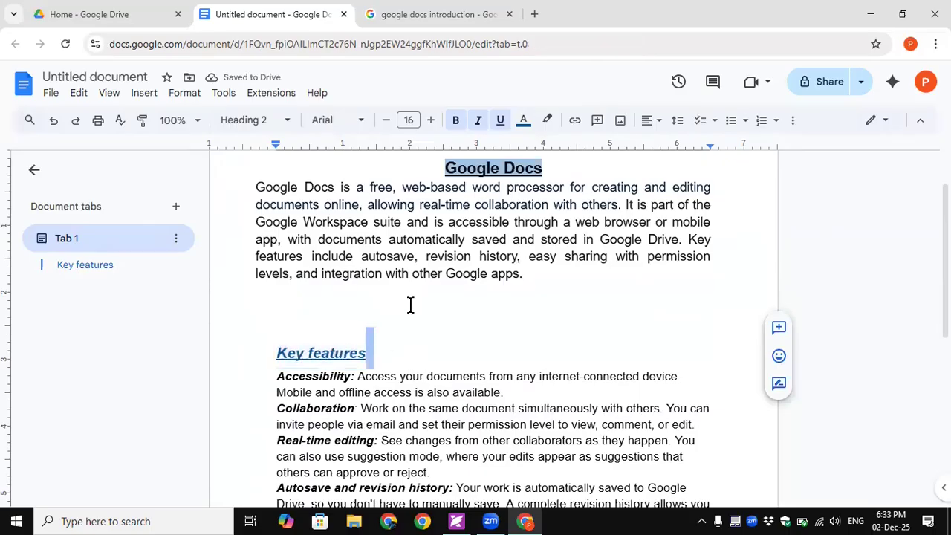
Try the Heading 2 style on the "Collaboration:" label, and return its paragraph to the previous formatting
scroll(412, 304, up, 1)
scroll(413, 304, down, 3)
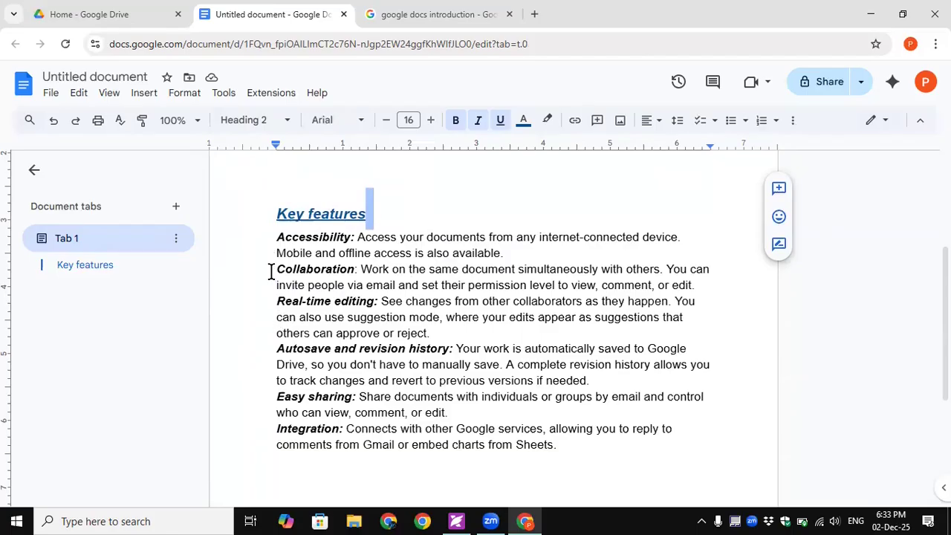
drag(276, 270, 359, 271)
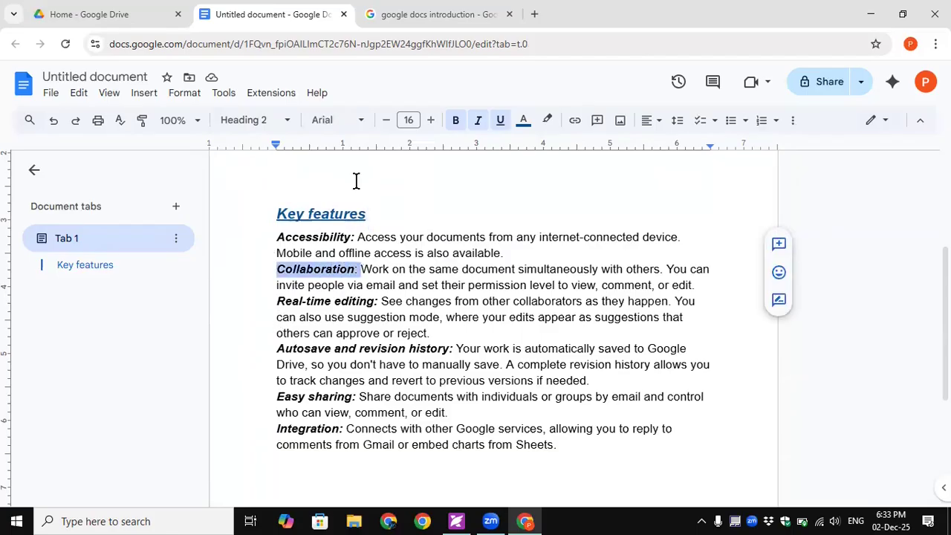
click(286, 120)
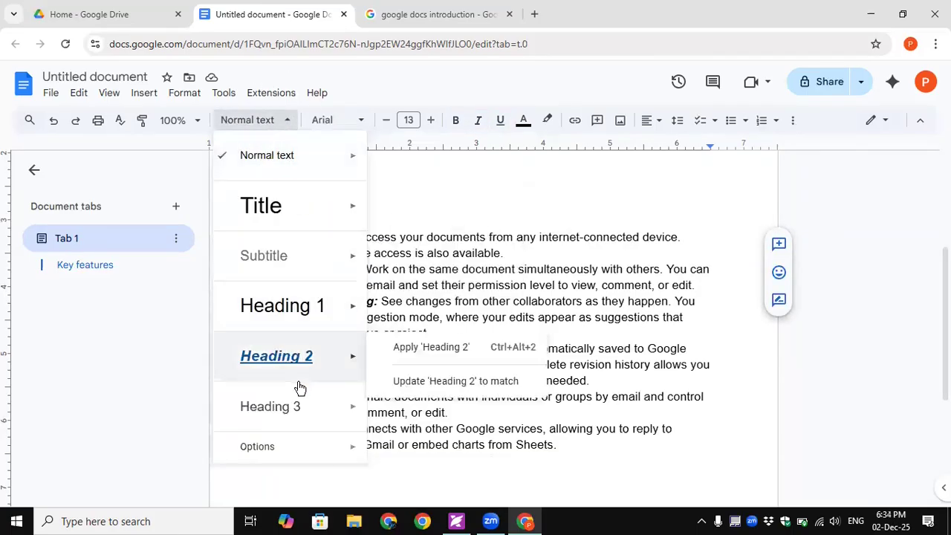
click(425, 346)
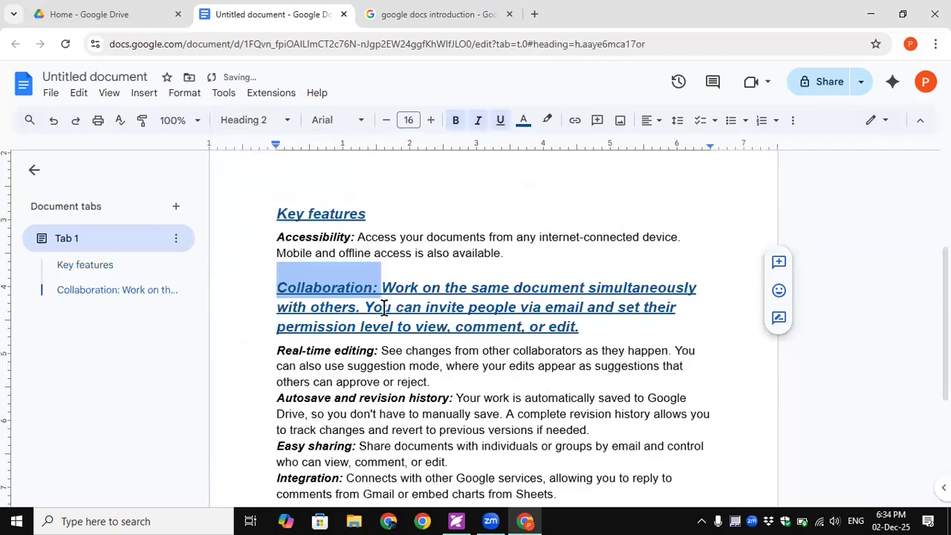
click(471, 285)
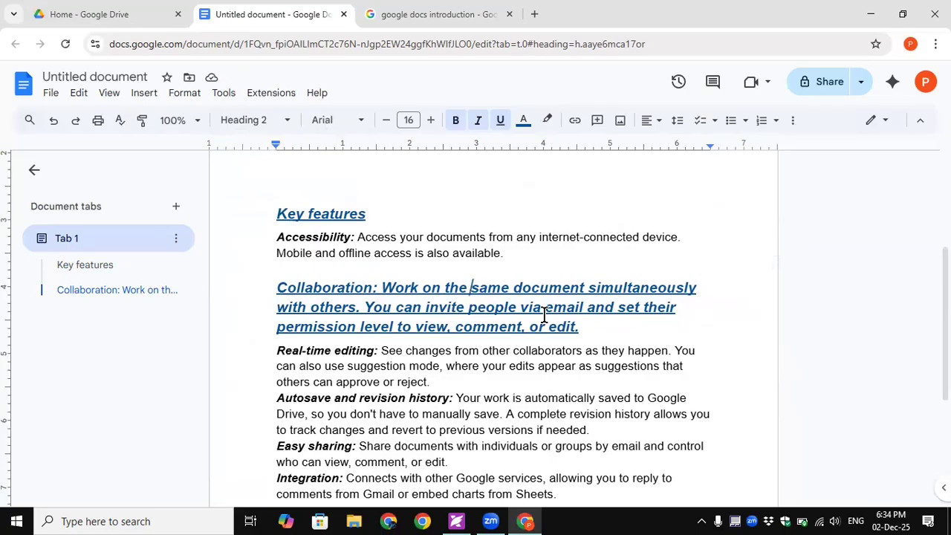
text(z)
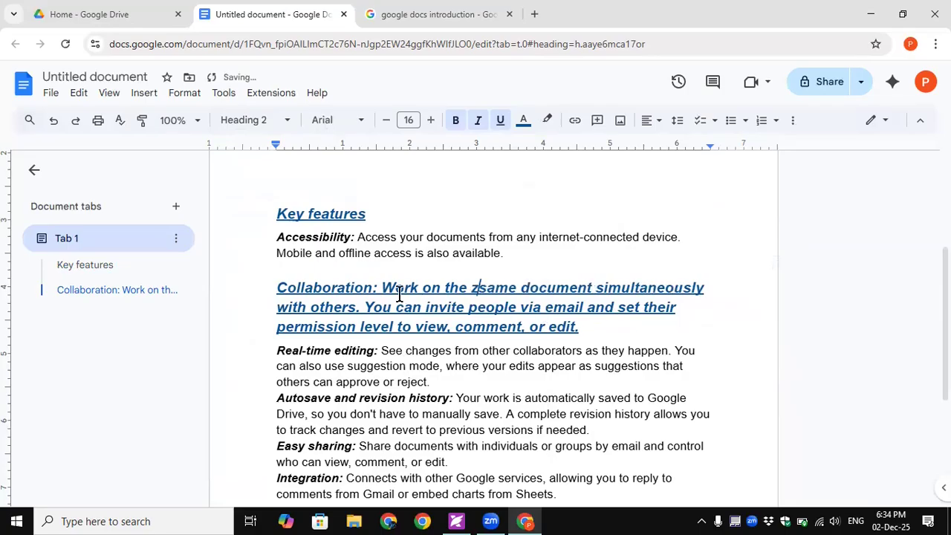
key(BackSpace)
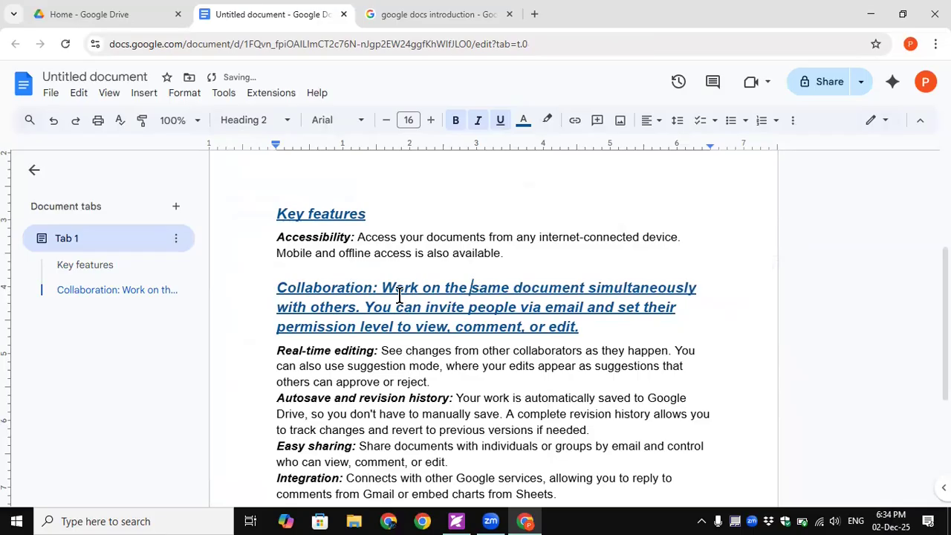
key(ctrl+alt+0)
Move the descriptions after the "Collaboration:", "Real-time editing:" and "Accessibility:" labels onto their own lines
click(363, 270)
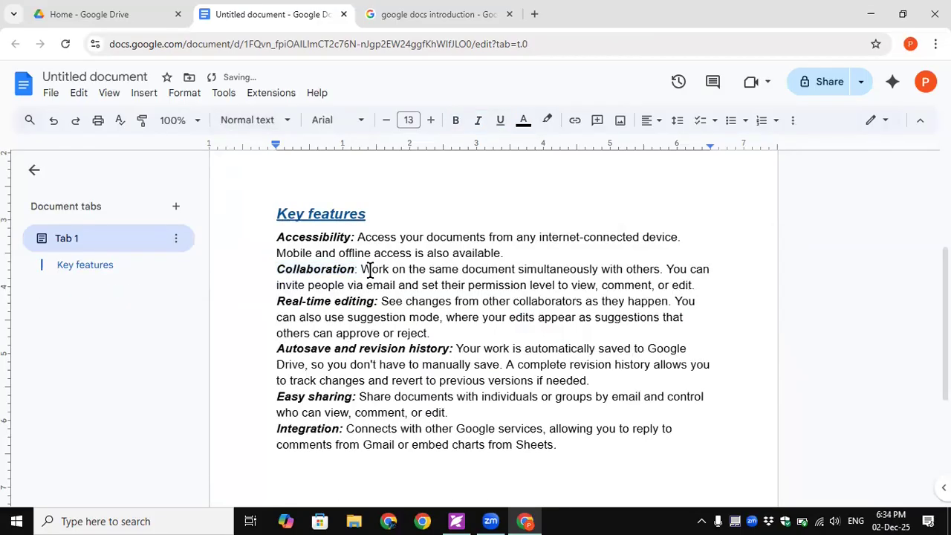
key(Return)
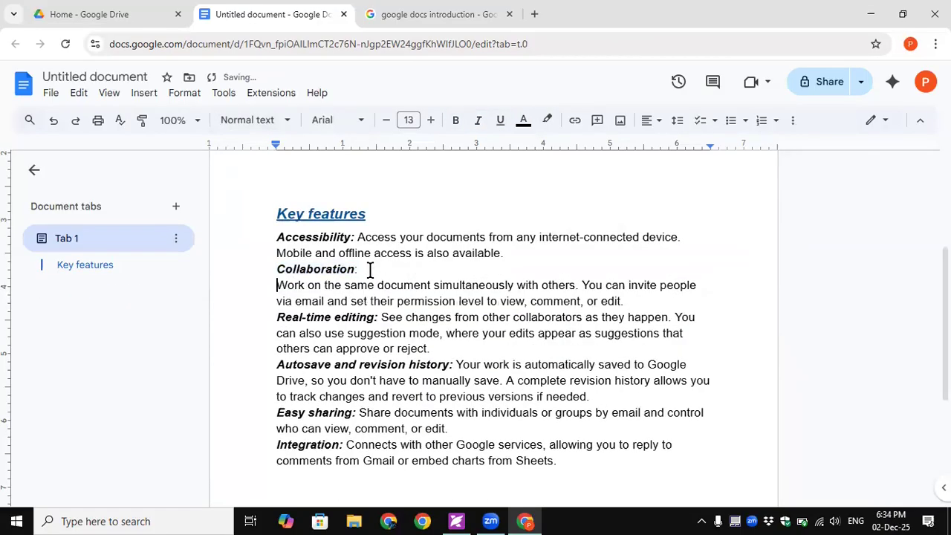
click(381, 317)
key(Return)
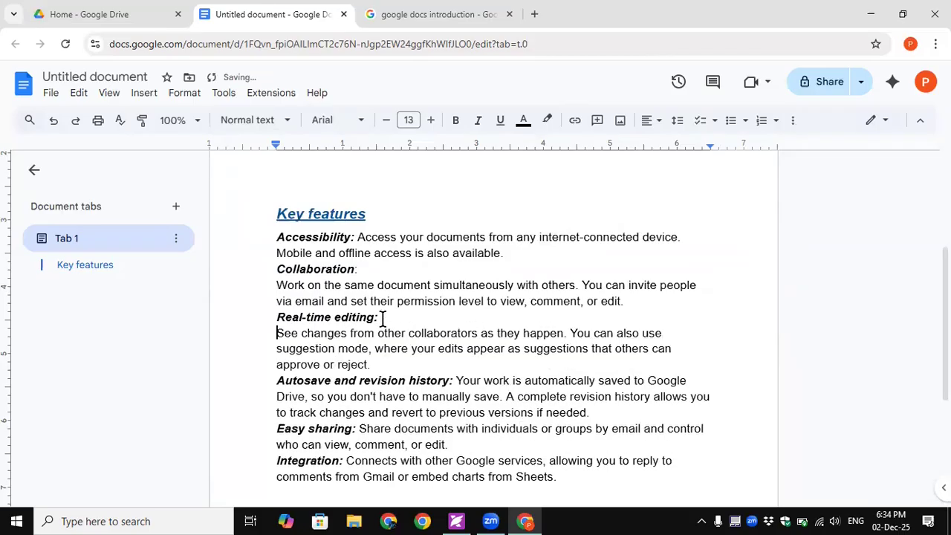
click(358, 237)
key(Return)
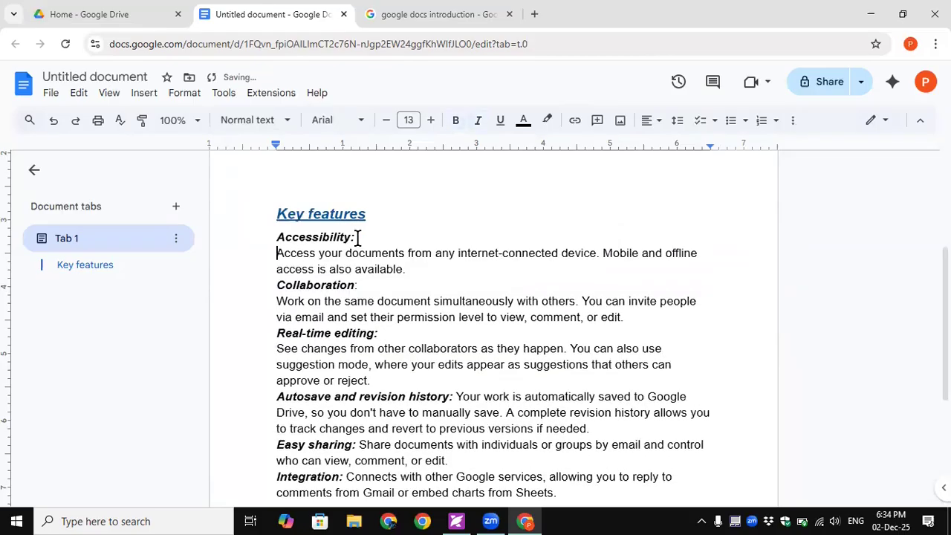
Apply the Heading 3 style to the "Accessibility:" line and make it bold and italic
drag(361, 237, 276, 237)
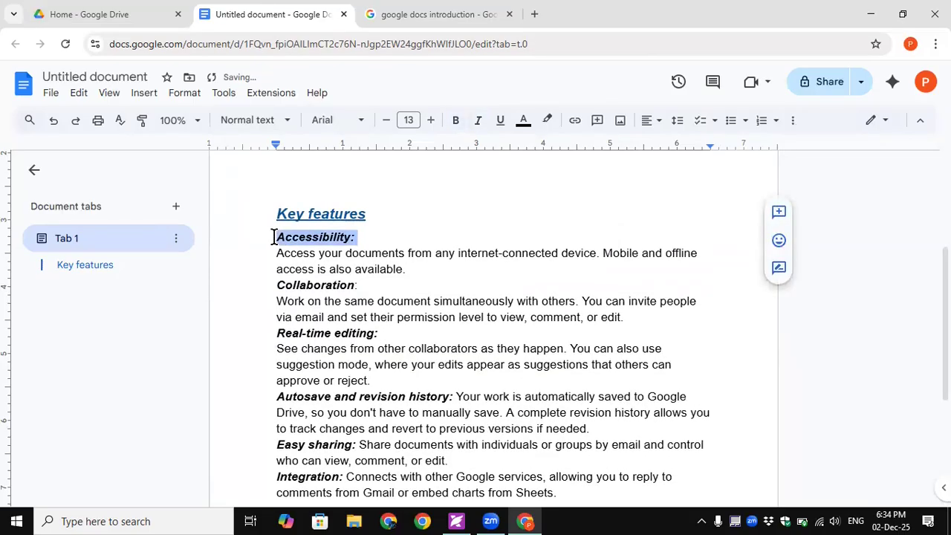
click(258, 127)
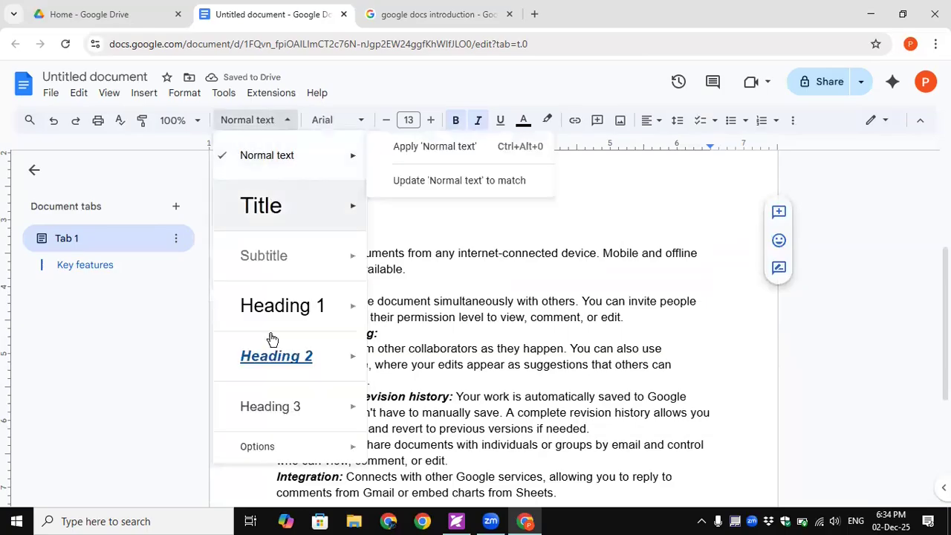
mouse_move(307, 366)
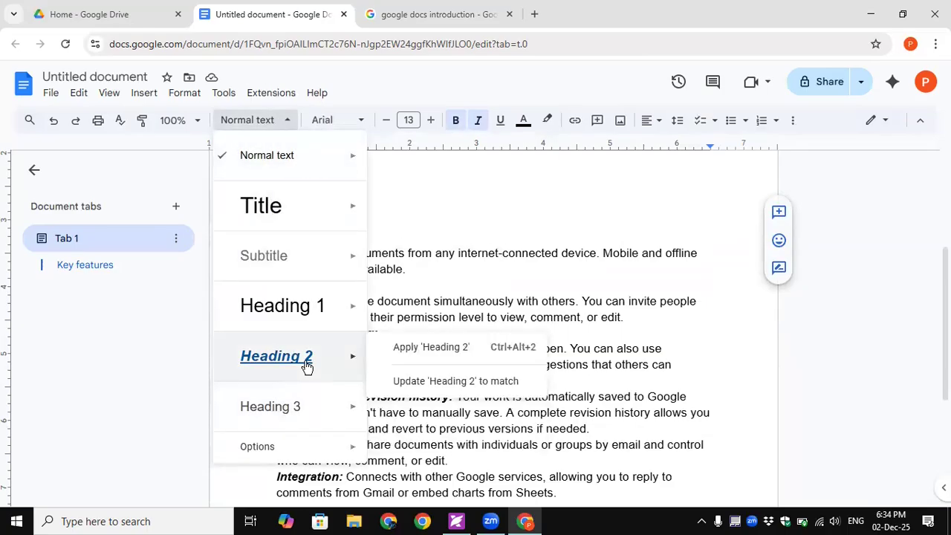
mouse_move(316, 415)
click(425, 398)
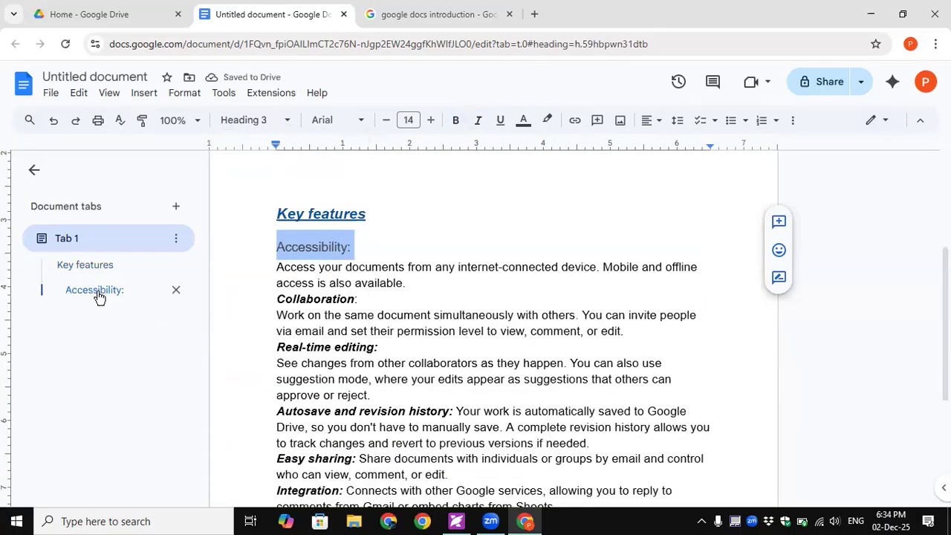
click(456, 121)
click(479, 120)
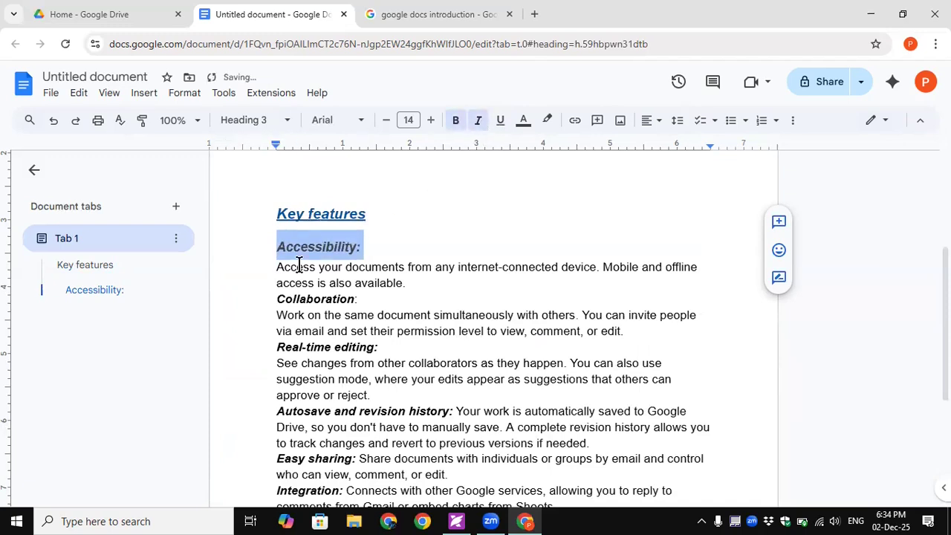
Update the Heading 3 style to match the bold italic "Accessibility:" heading
click(252, 120)
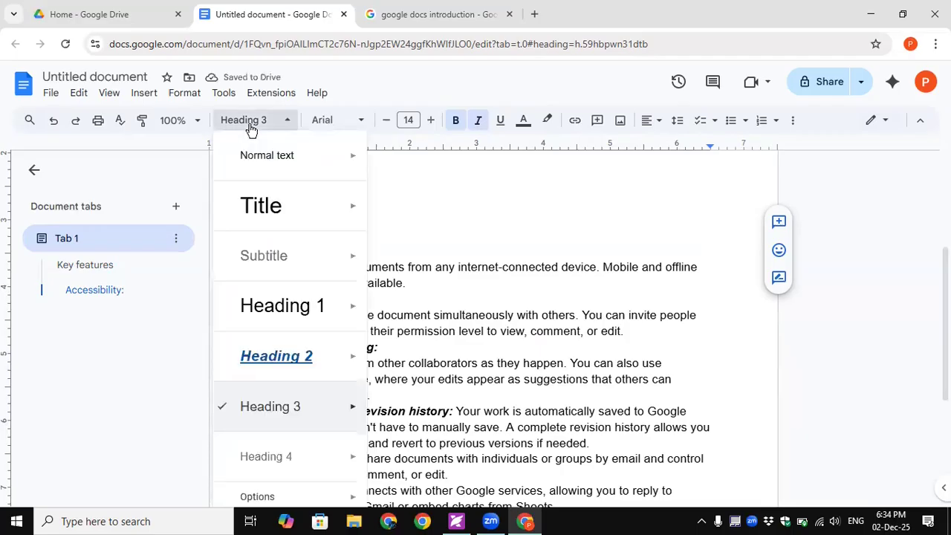
mouse_move(340, 412)
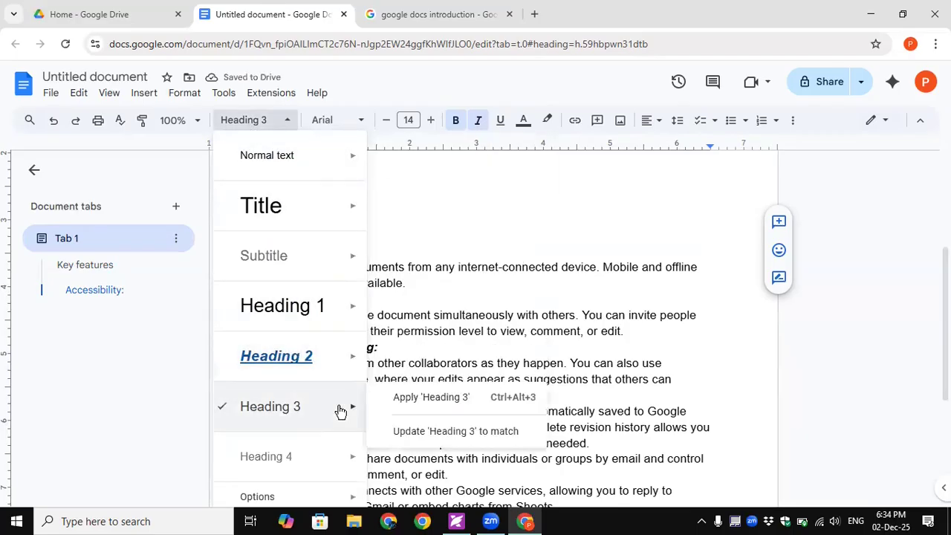
click(405, 431)
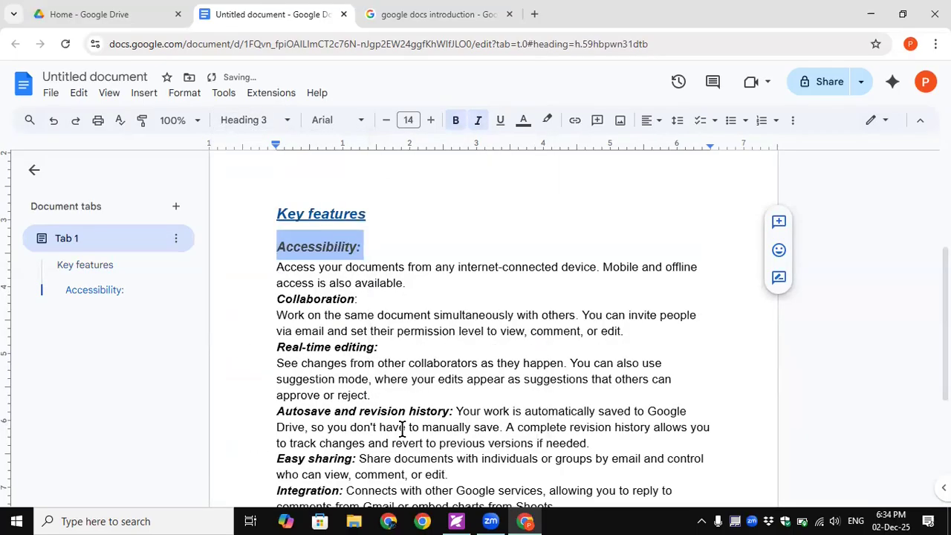
click(362, 247)
Apply the updated Heading 3 style to the "Collaboration:" and "Real-time editing:" lines together
drag(367, 299, 280, 300)
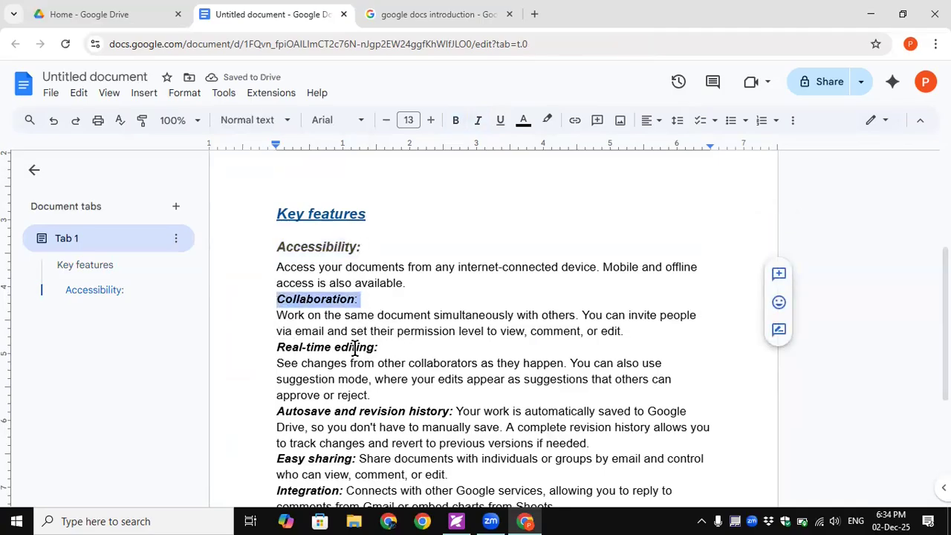
drag(379, 347, 262, 347)
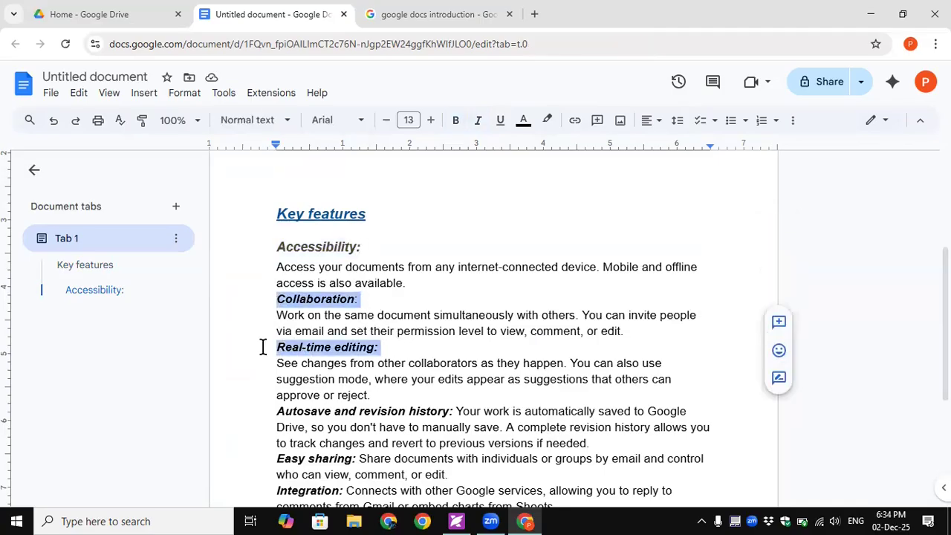
click(286, 121)
mouse_move(303, 427)
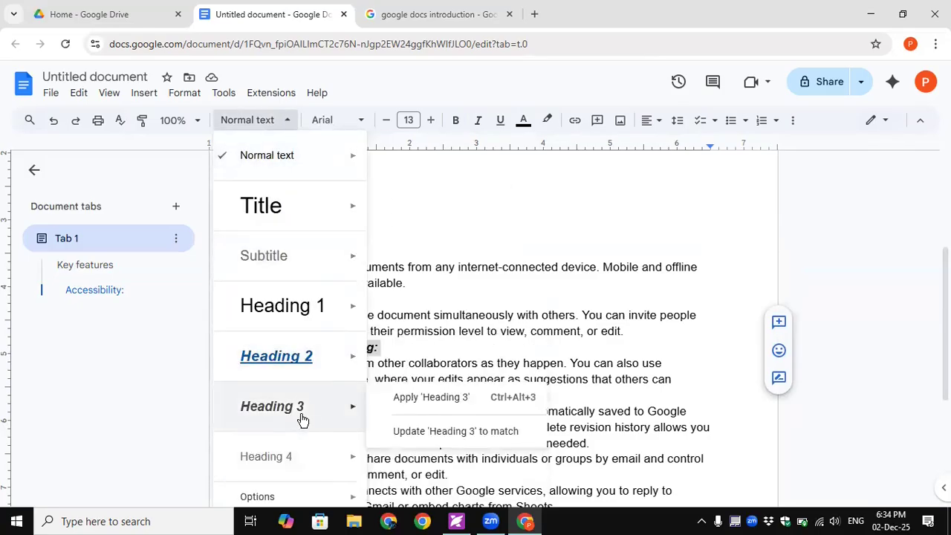
click(425, 400)
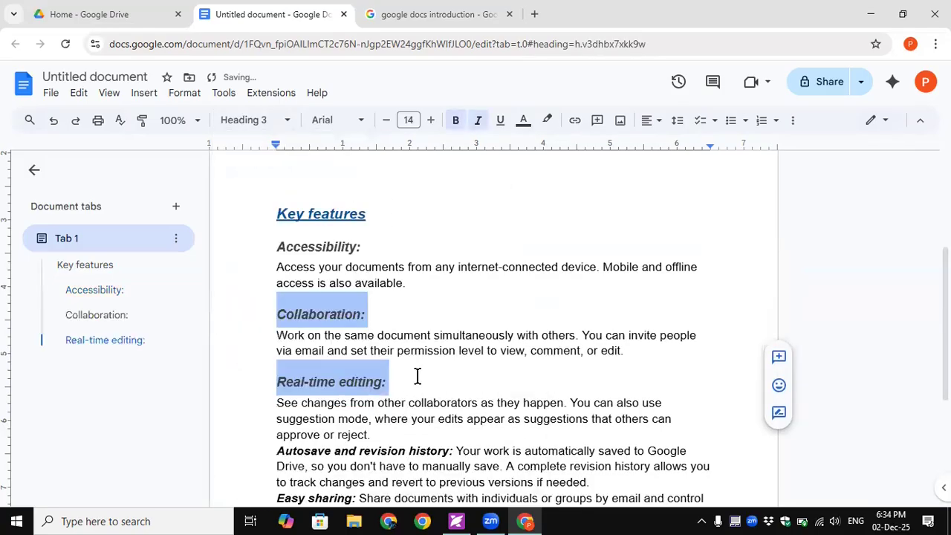
click(417, 376)
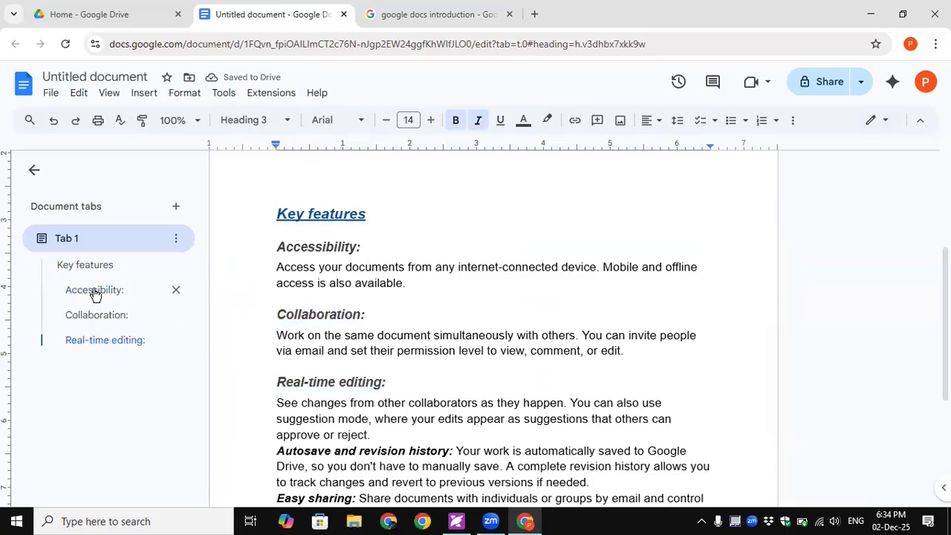
Move the descriptions after the "Autosave and revision history:", "Easy sharing:" and "Integration:" labels onto their own lines
scroll(491, 334, down, 2)
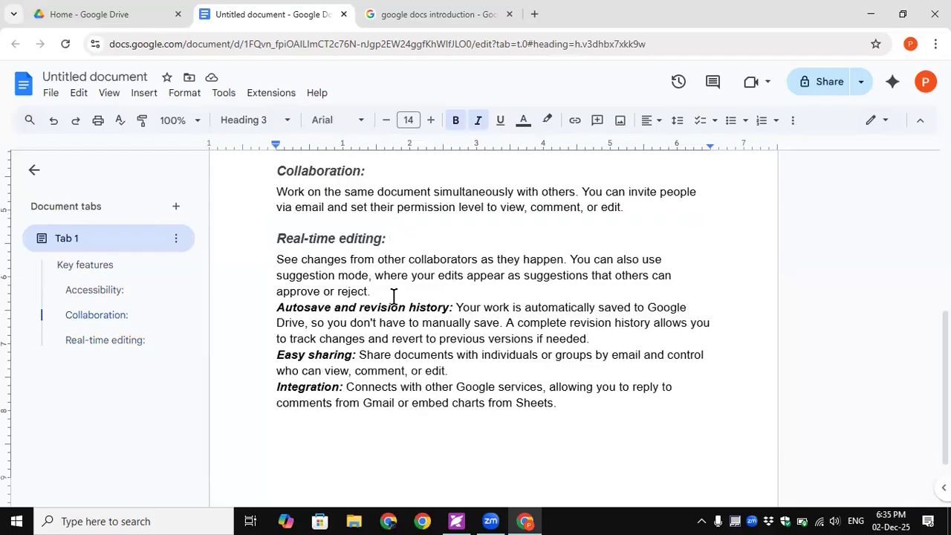
click(456, 307)
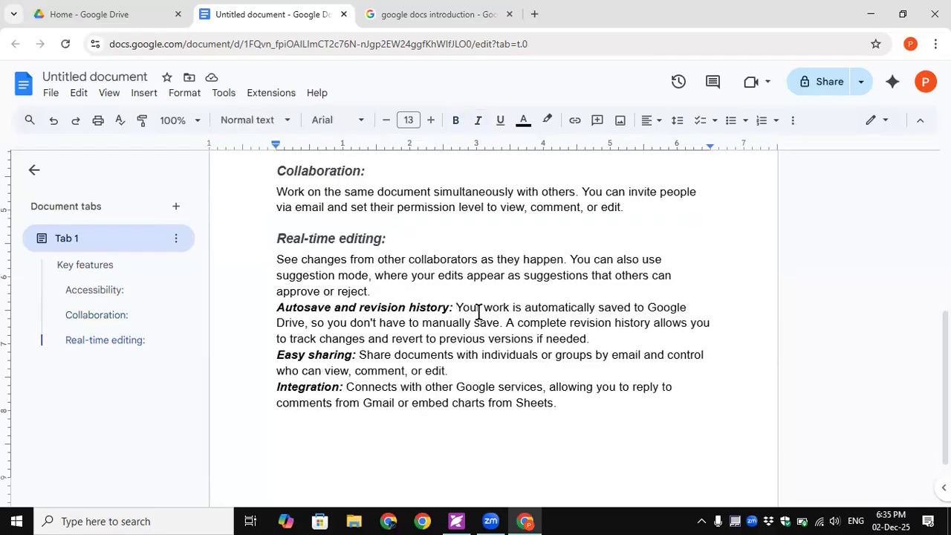
key(Return)
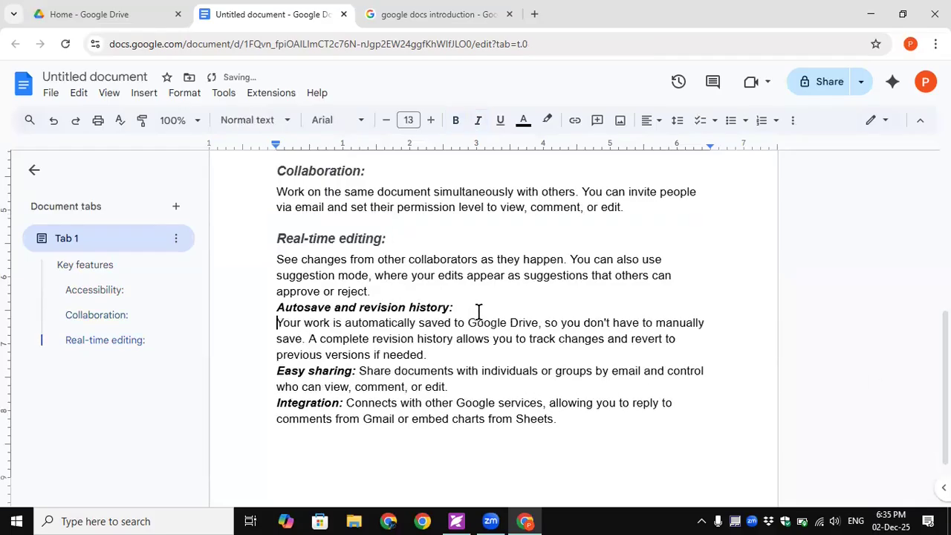
click(359, 370)
key(Return)
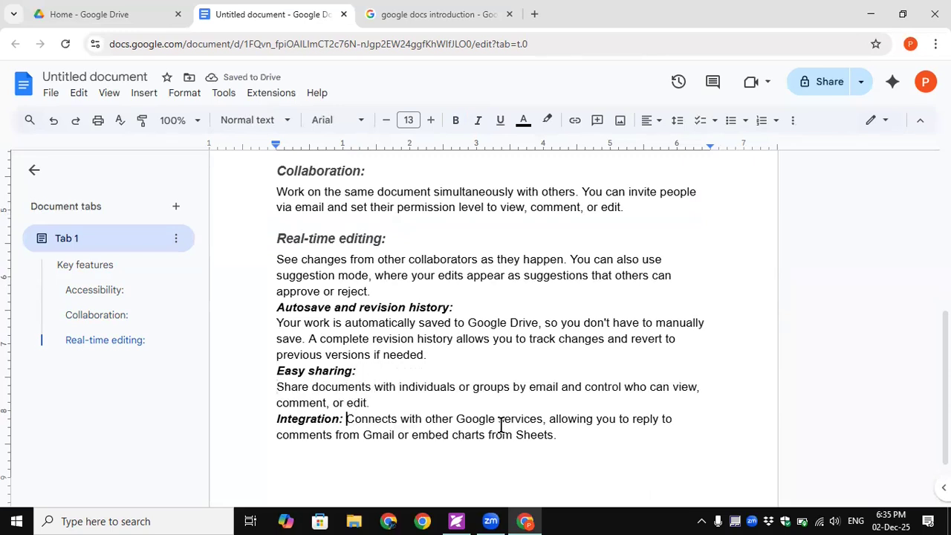
key(Return)
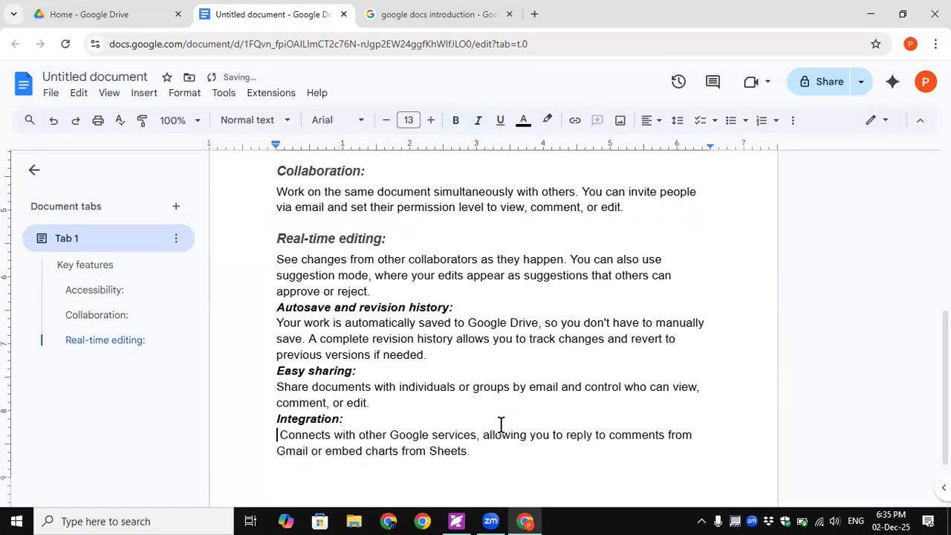
Apply the Heading 3 style to the "Autosave and revision history:" line
drag(423, 312, 277, 310)
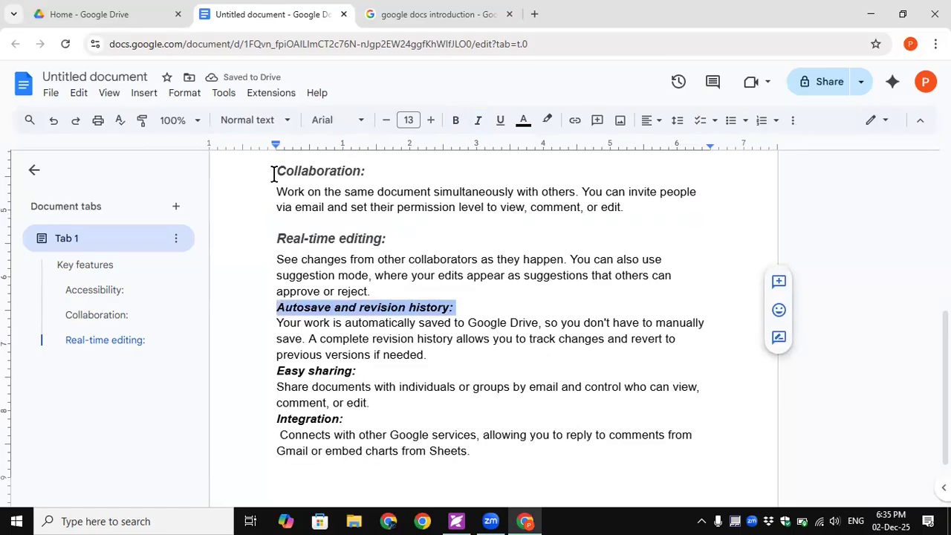
click(260, 121)
mouse_move(311, 408)
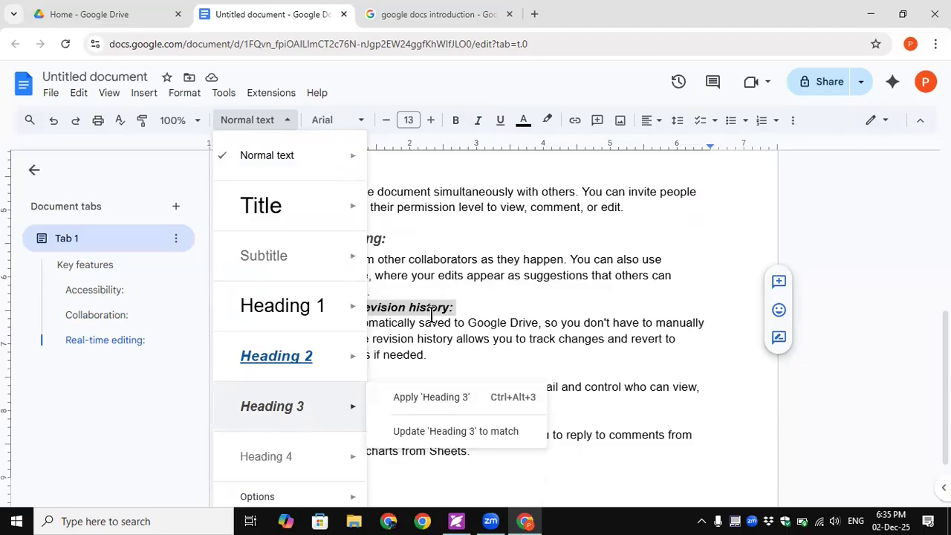
click(421, 401)
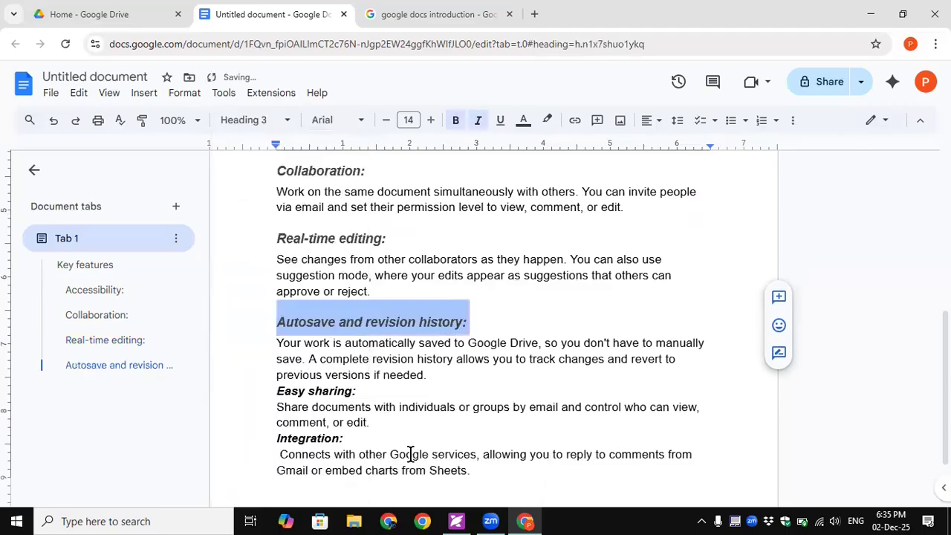
Apply the Heading 2 style to the "Easy sharing:" line and jump to "Key features" and "Easy sharing:" through the document outline
drag(367, 391, 260, 388)
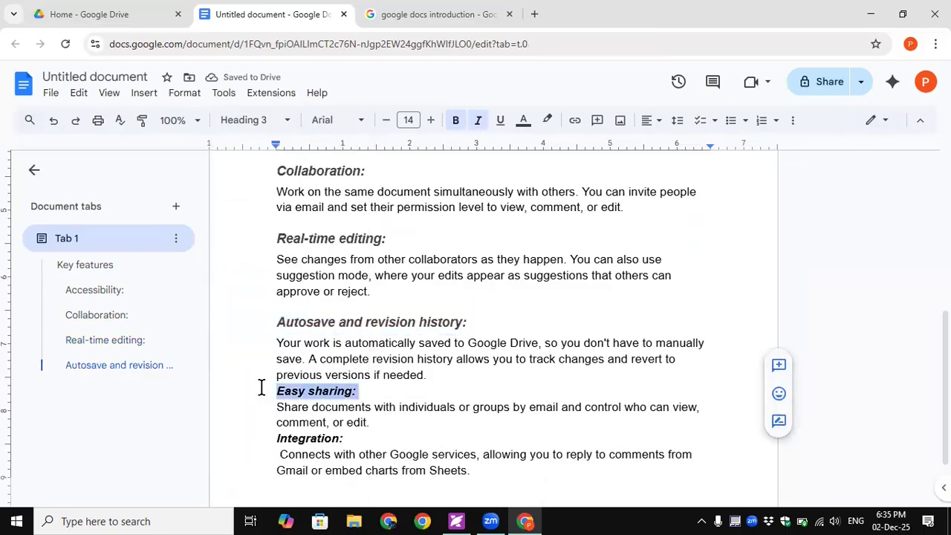
click(274, 122)
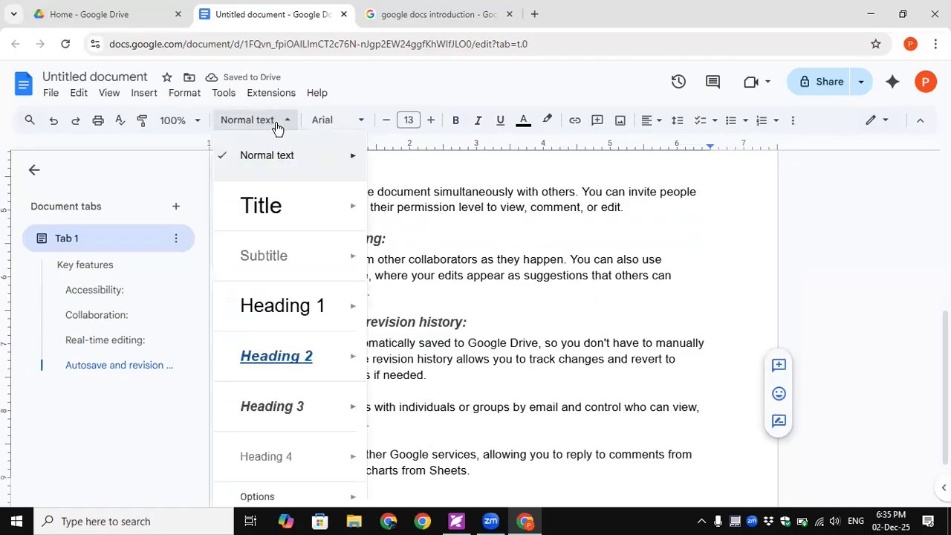
mouse_move(297, 363)
click(416, 350)
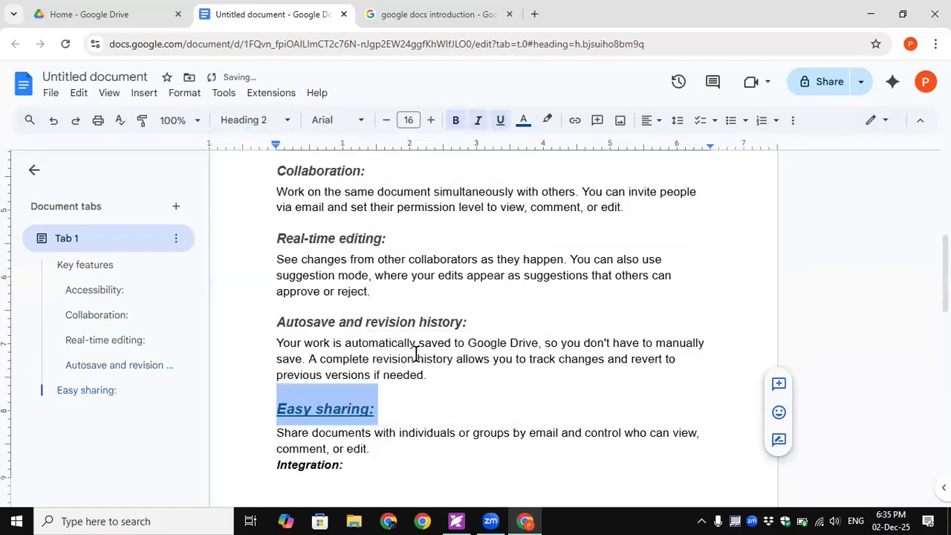
scroll(383, 353, up, 5)
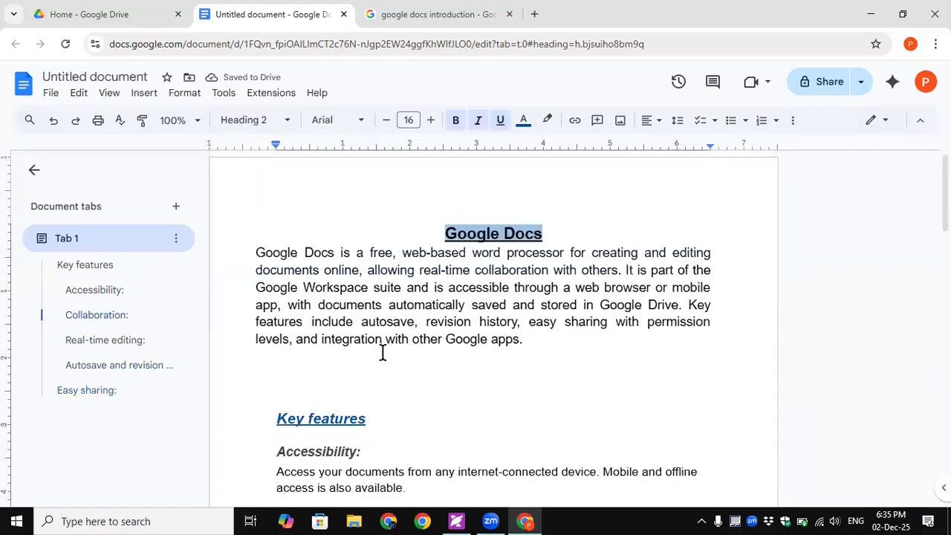
scroll(308, 431, down, 5)
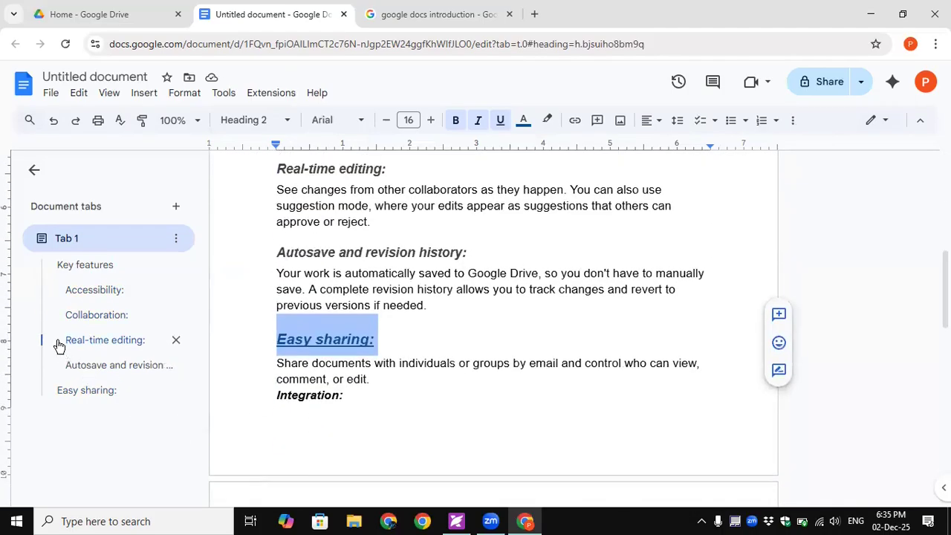
click(57, 266)
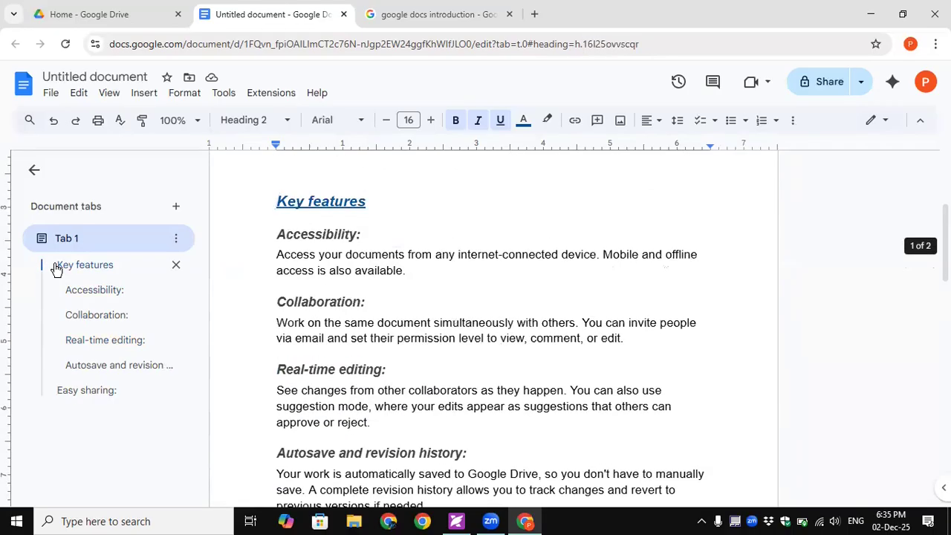
click(66, 396)
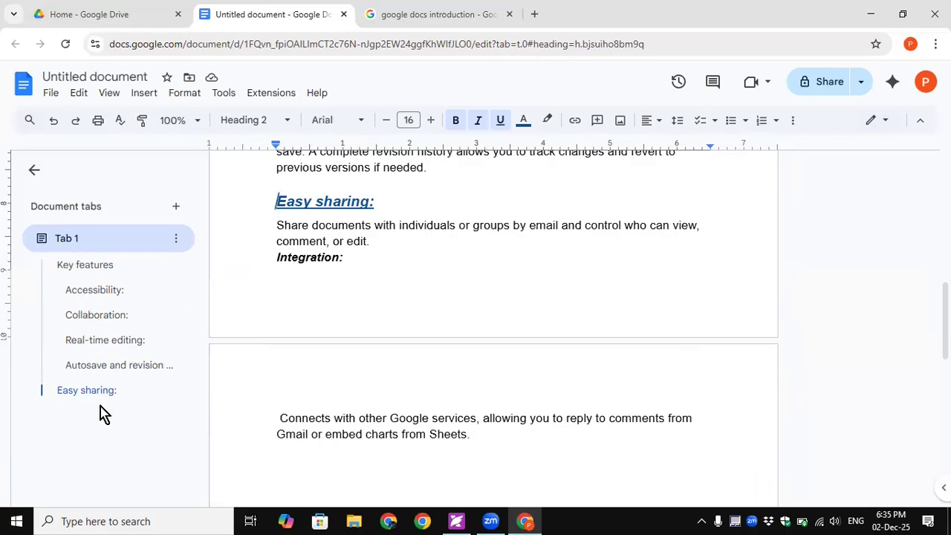
Apply the Heading 2 style to the "Integration:" line
scroll(329, 261, up, 3)
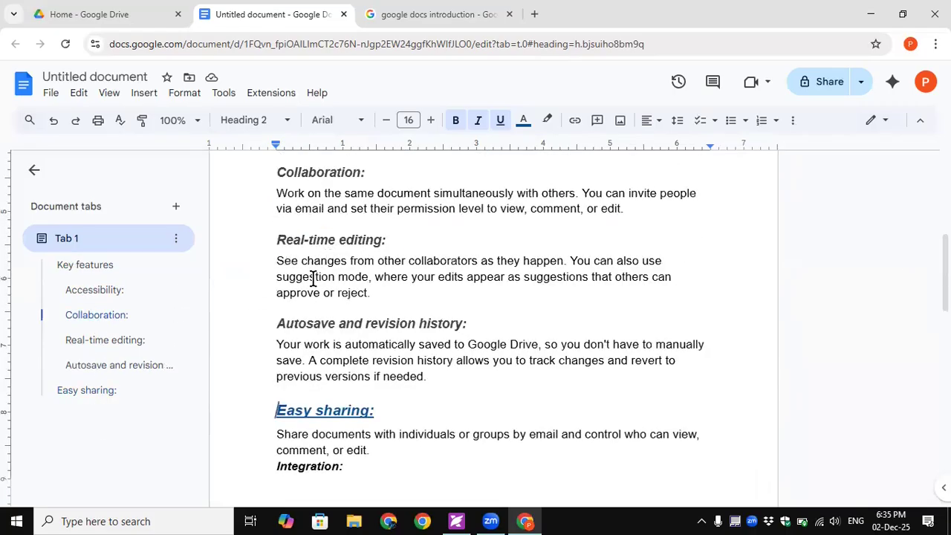
scroll(313, 276, down, 5)
scroll(314, 280, up, 2)
drag(265, 251, 356, 254)
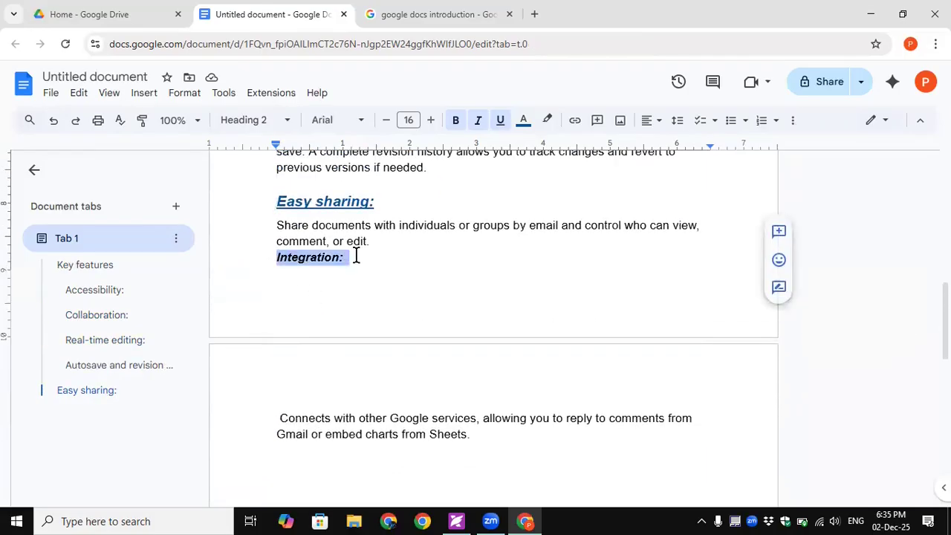
click(253, 119)
mouse_move(305, 397)
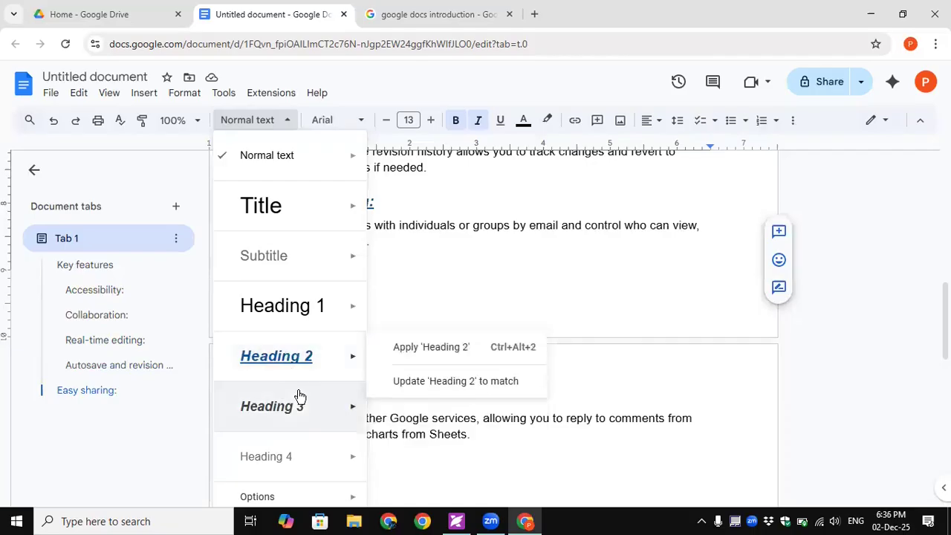
mouse_move(327, 375)
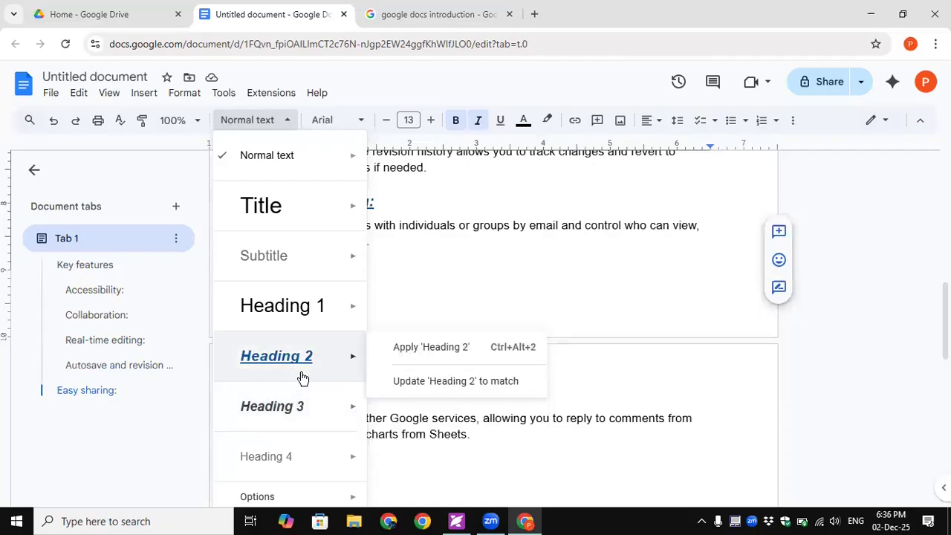
click(422, 349)
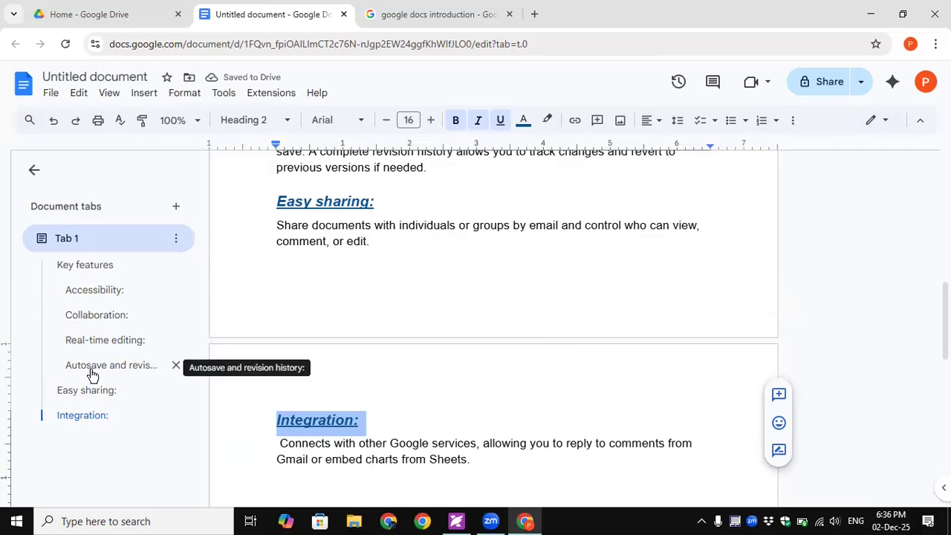
Apply the Heading 1 style to the "Google Docs" title line and align it left
click(429, 274)
scroll(429, 275, up, 4)
scroll(429, 274, up, 4)
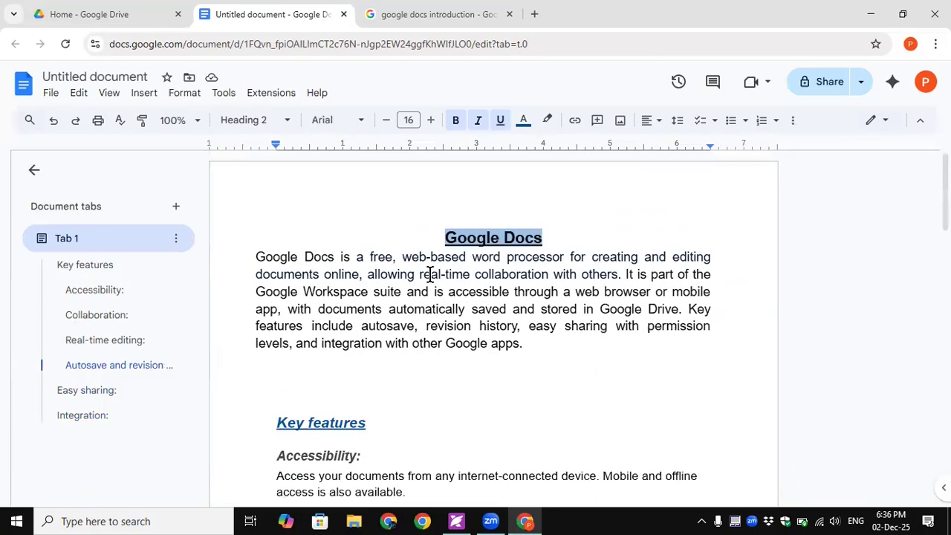
drag(435, 233, 571, 236)
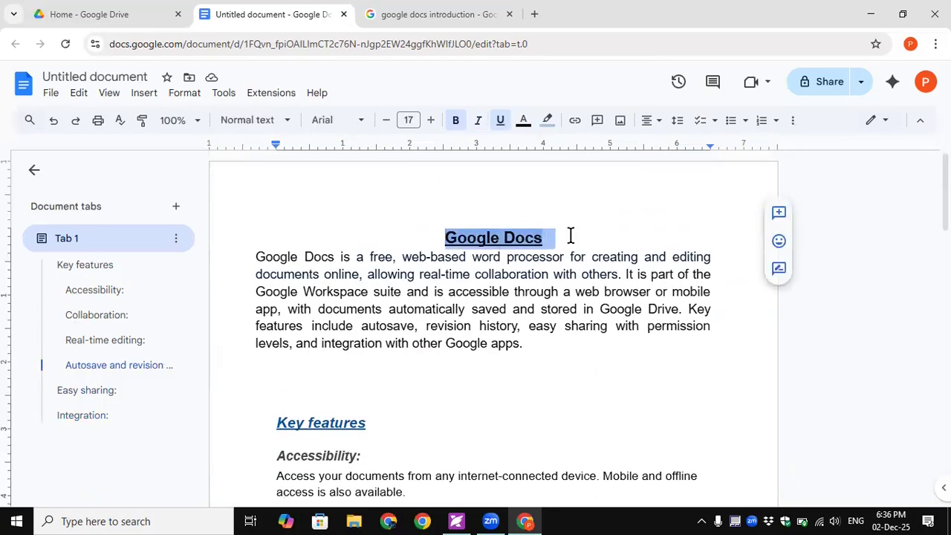
click(251, 122)
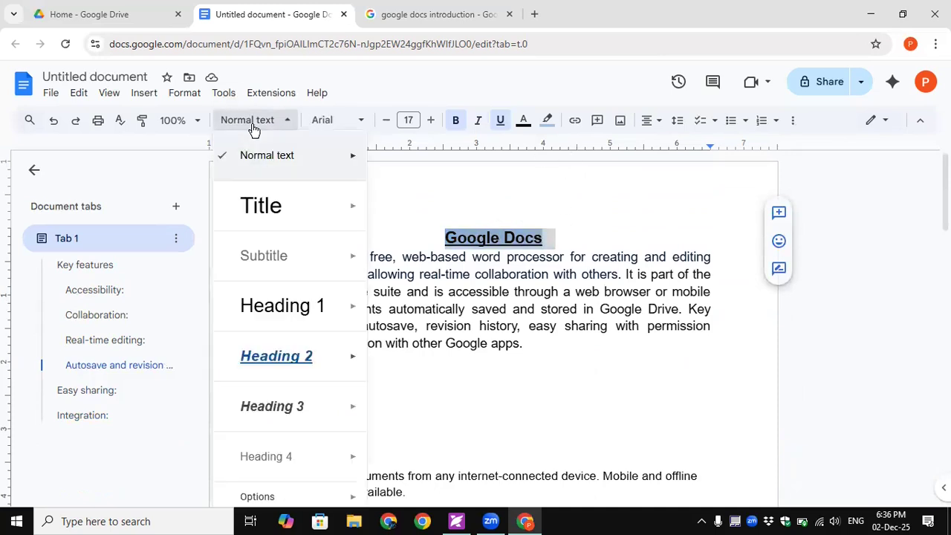
mouse_move(297, 309)
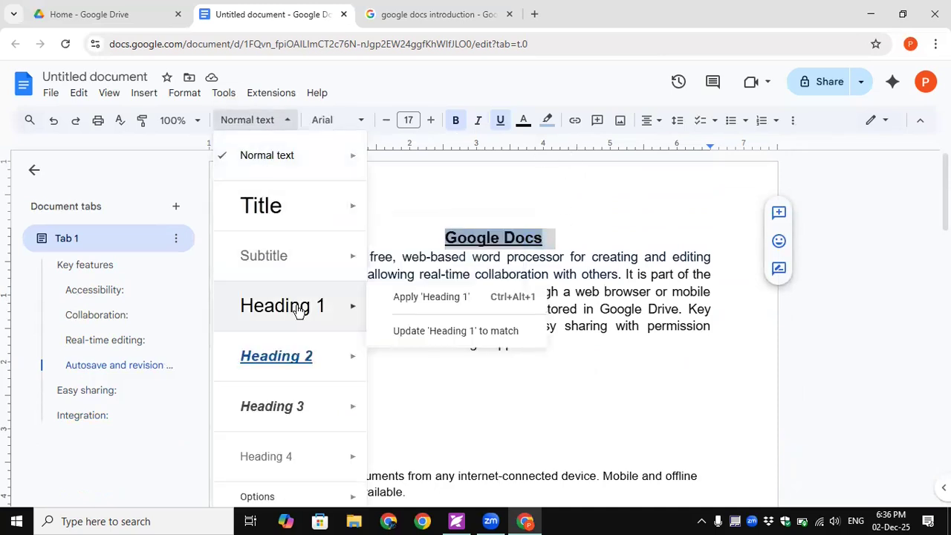
click(408, 304)
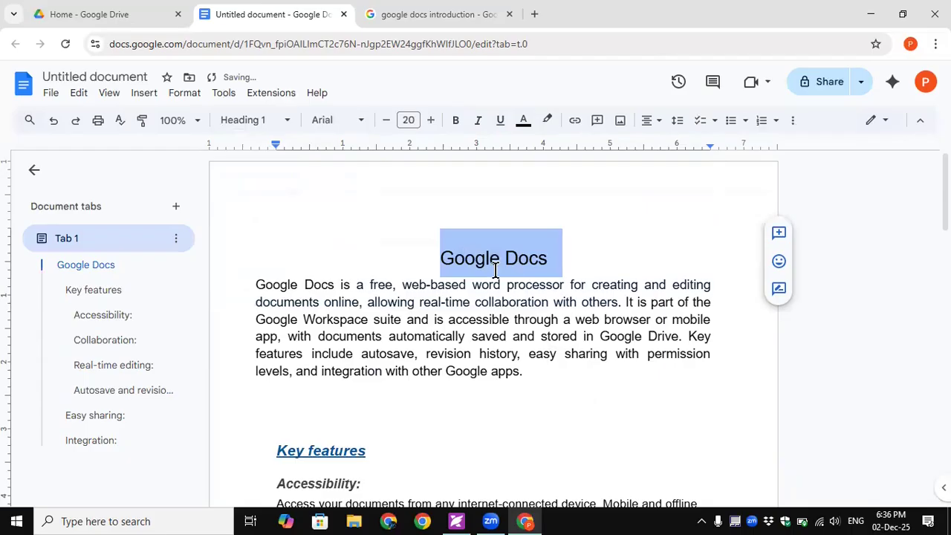
click(651, 121)
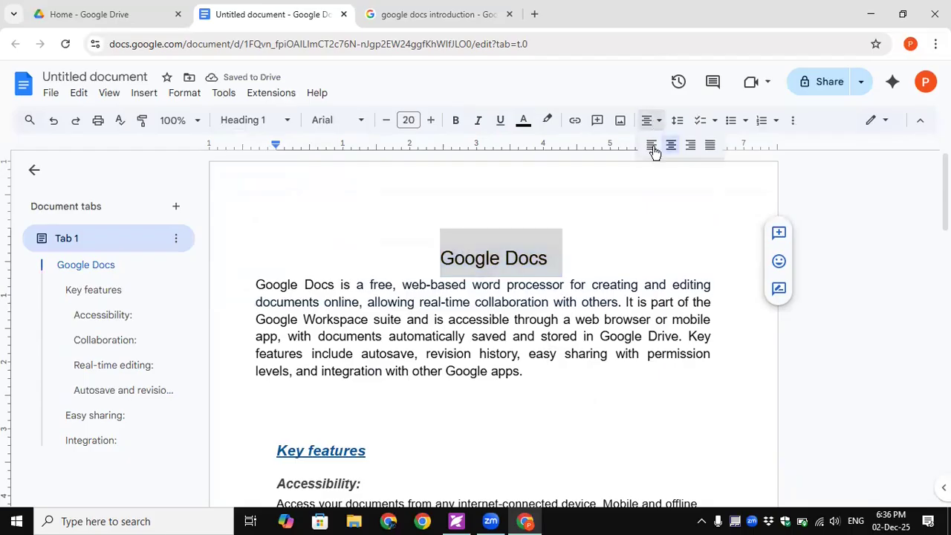
click(649, 145)
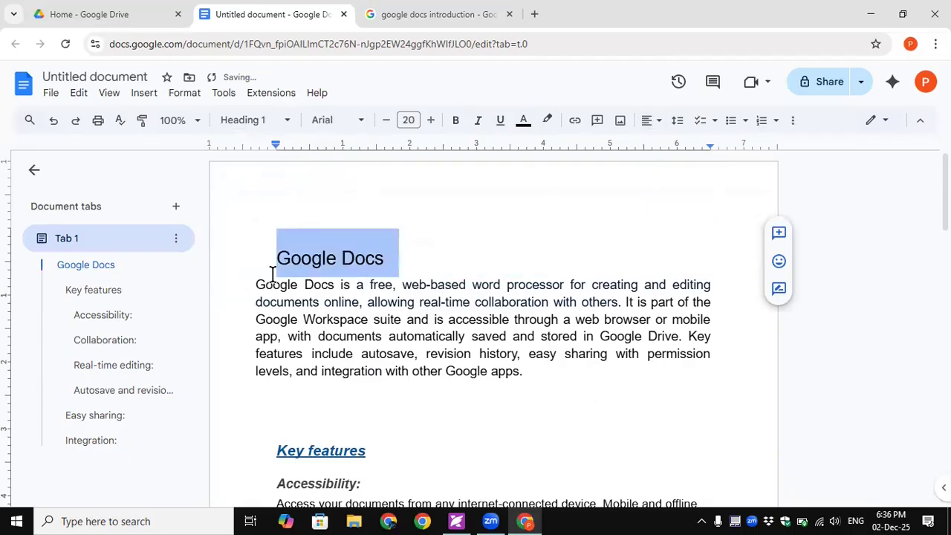
Make the "Google Docs" title bold and update the Heading 1 style to match it
drag(403, 257, 244, 250)
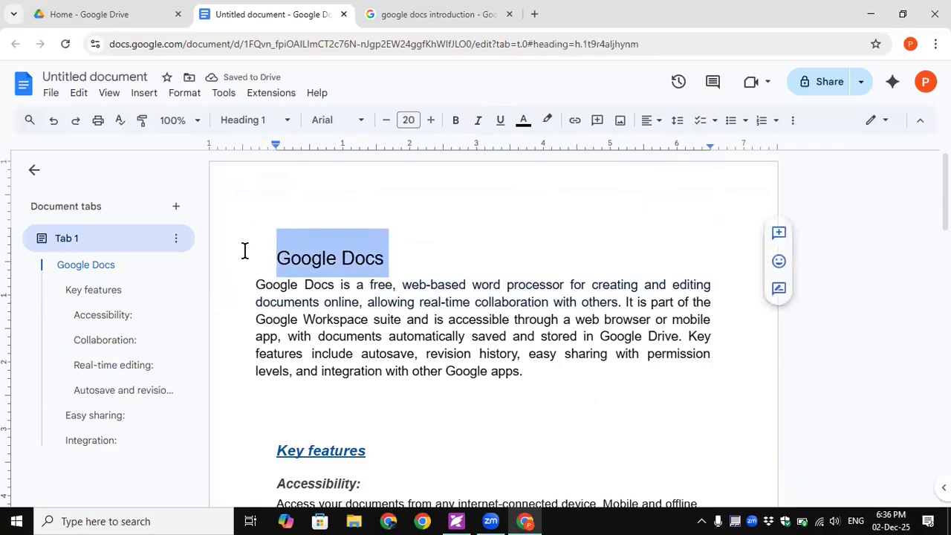
click(455, 120)
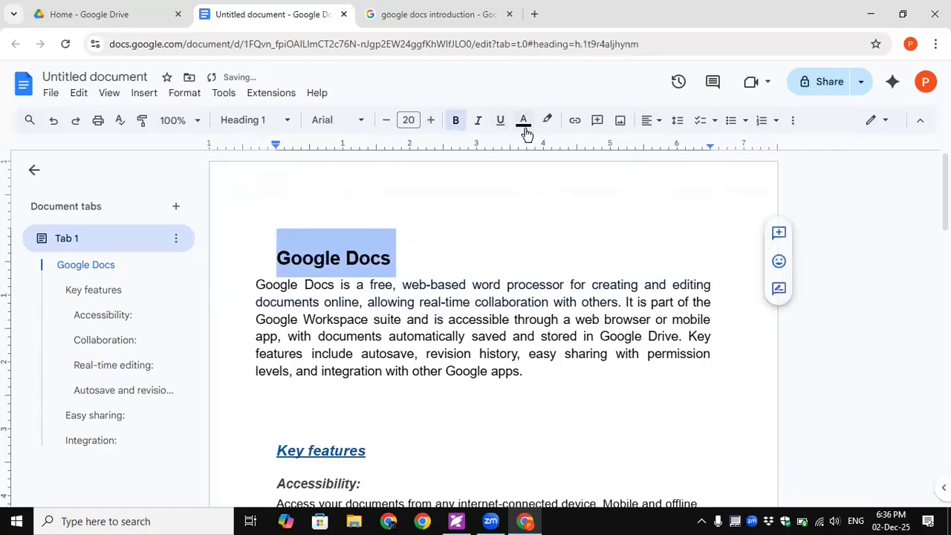
click(261, 121)
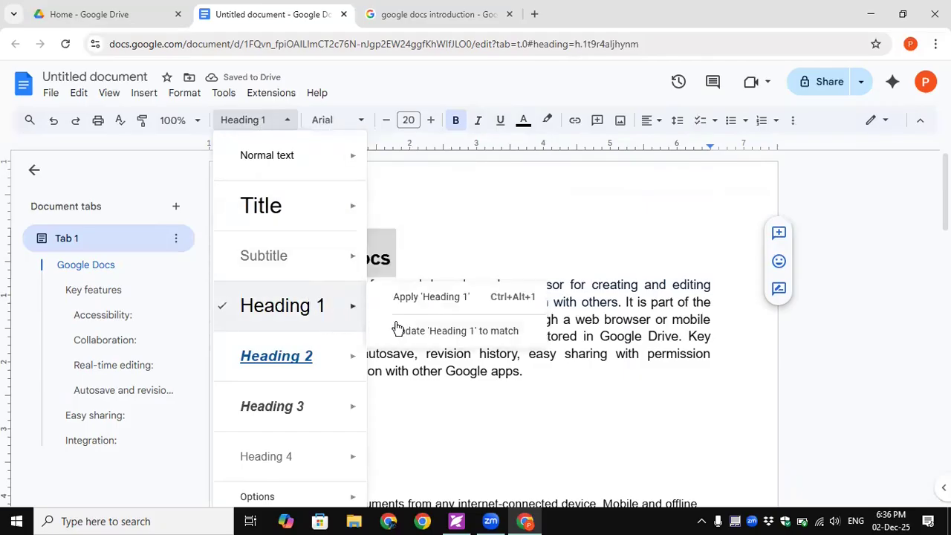
click(401, 329)
click(498, 241)
scroll(413, 389, down, 10)
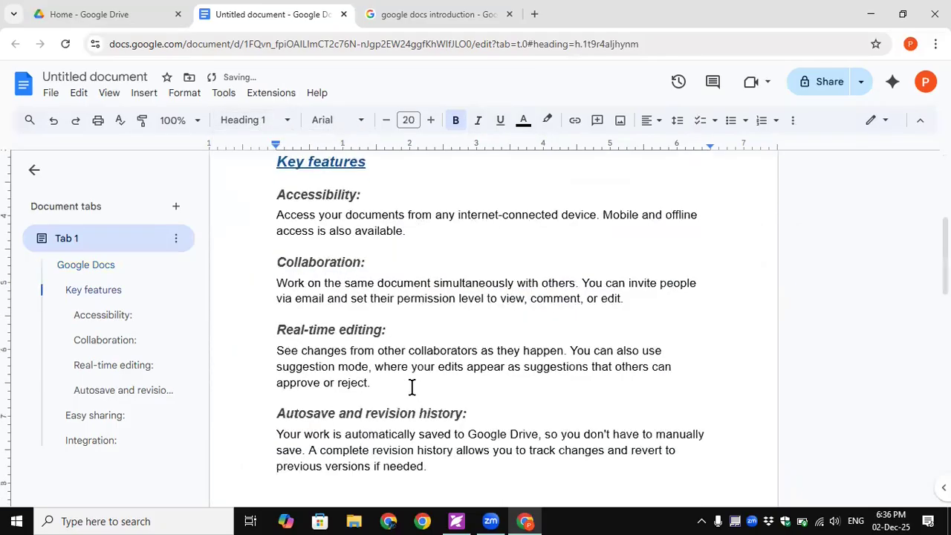
Add a new line after the "Integration:" paragraph and insert a page break there
mouse_move(463, 514)
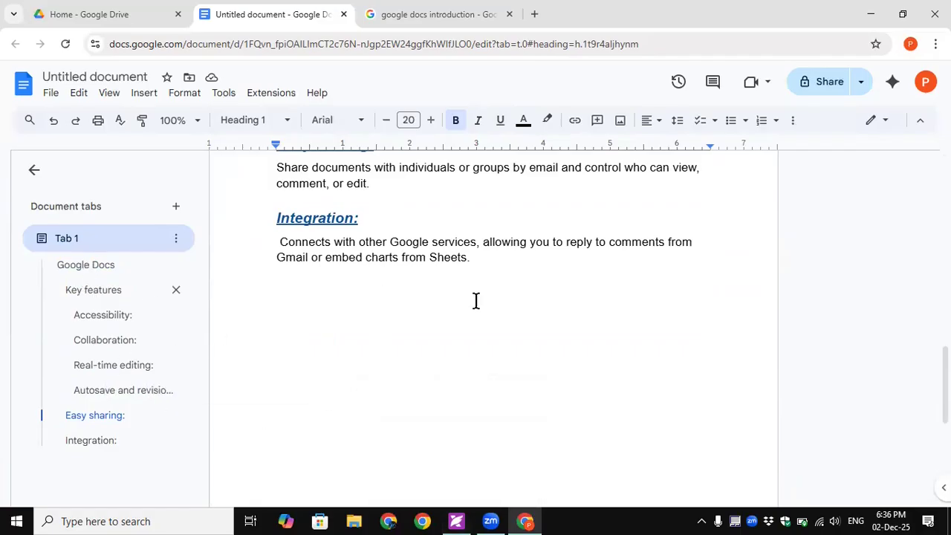
click(512, 262)
key(Return)
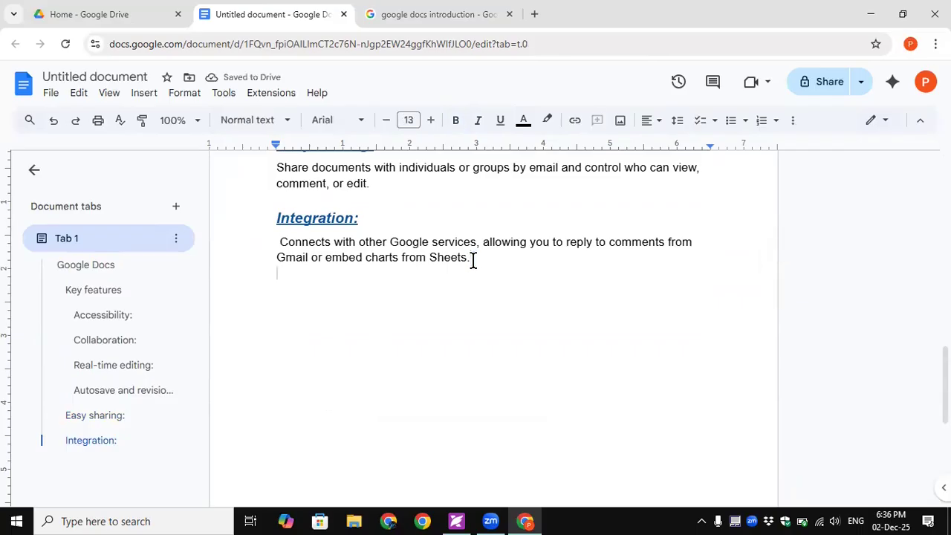
key(ctrl+Return)
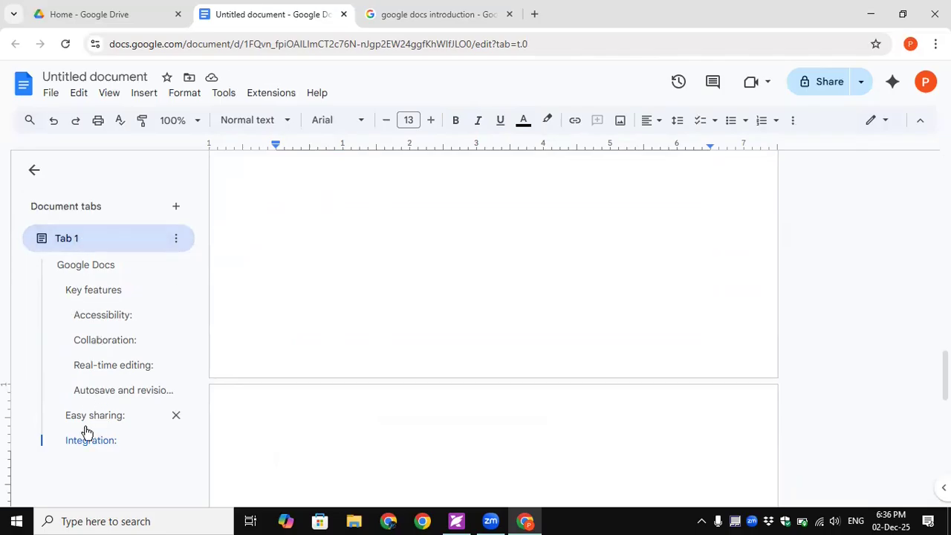
Jump to the "Real-time editing:" heading through the outline and select the heading together with its paragraph
click(98, 368)
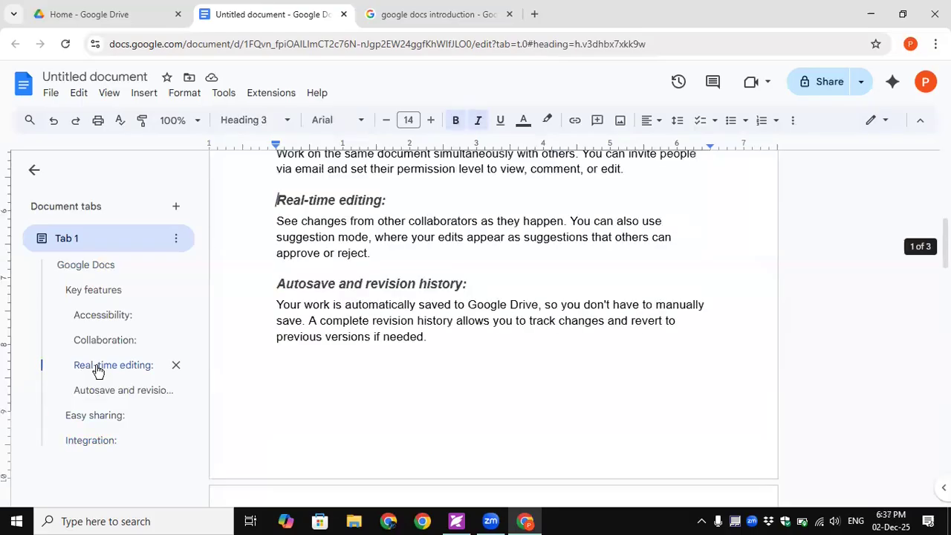
drag(276, 198, 416, 255)
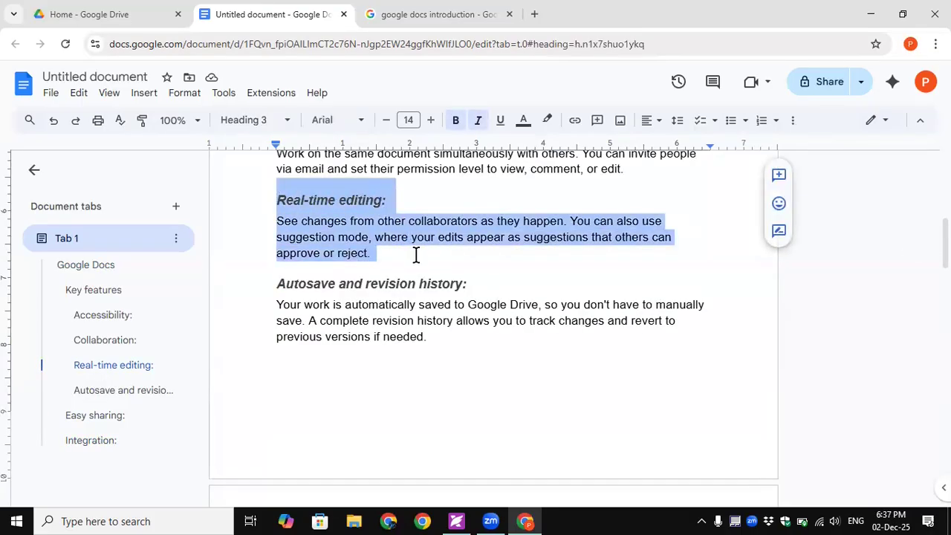
Clear the text selection and navigate through the document outline to the Google Docs heading and the Integration heading
click(309, 396)
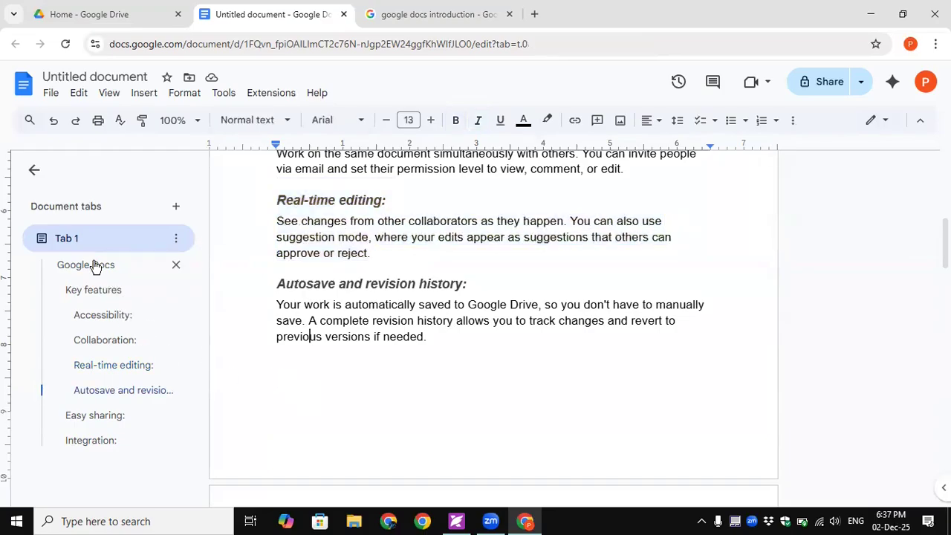
click(95, 266)
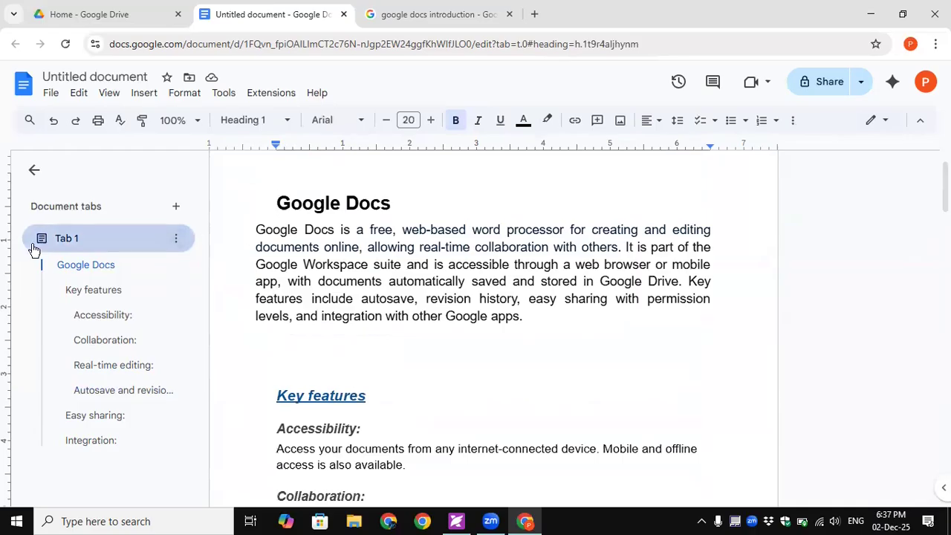
click(83, 444)
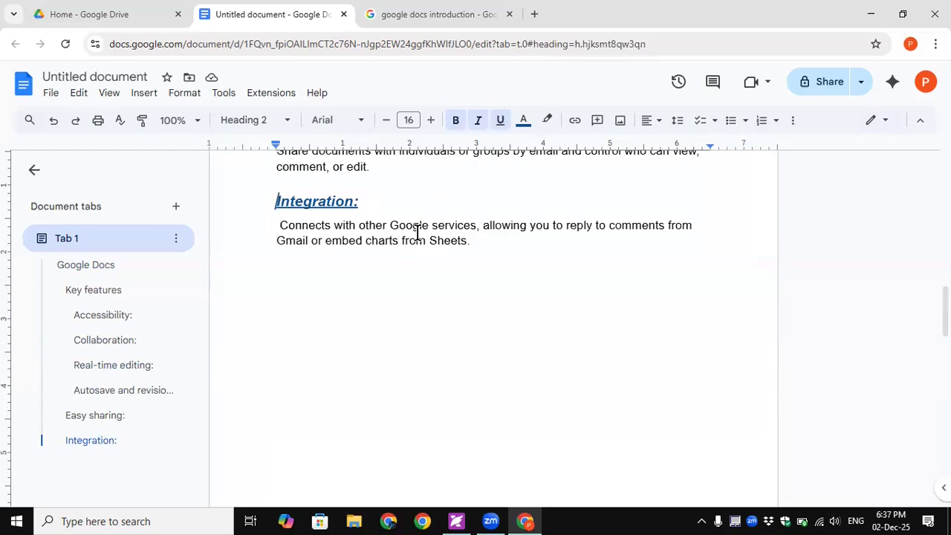
Rename the document tab Tab 1 as "Google Docs Intro"
click(176, 240)
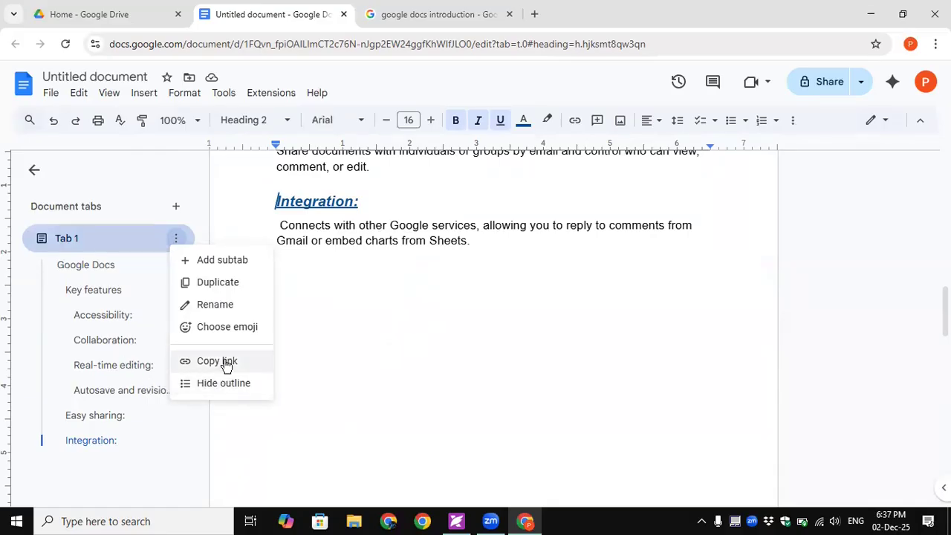
click(221, 304)
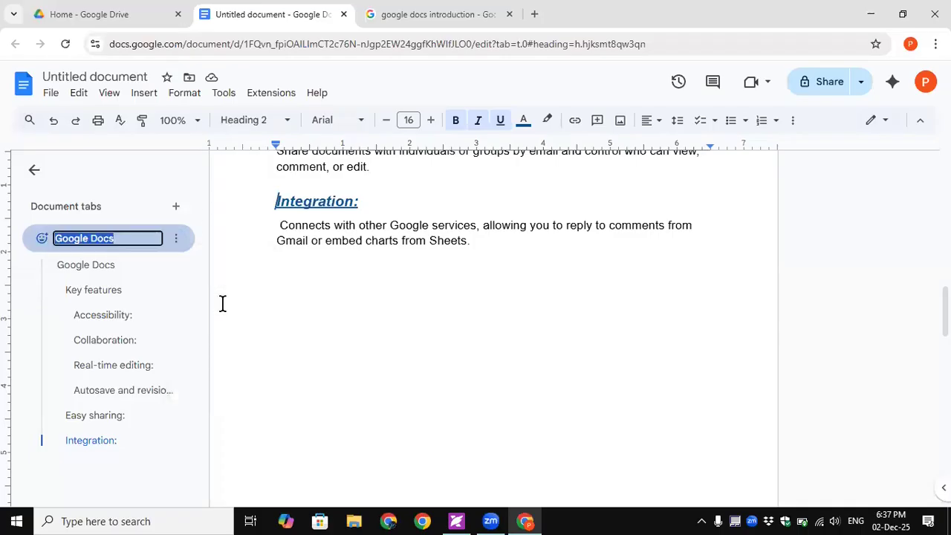
key(Return)
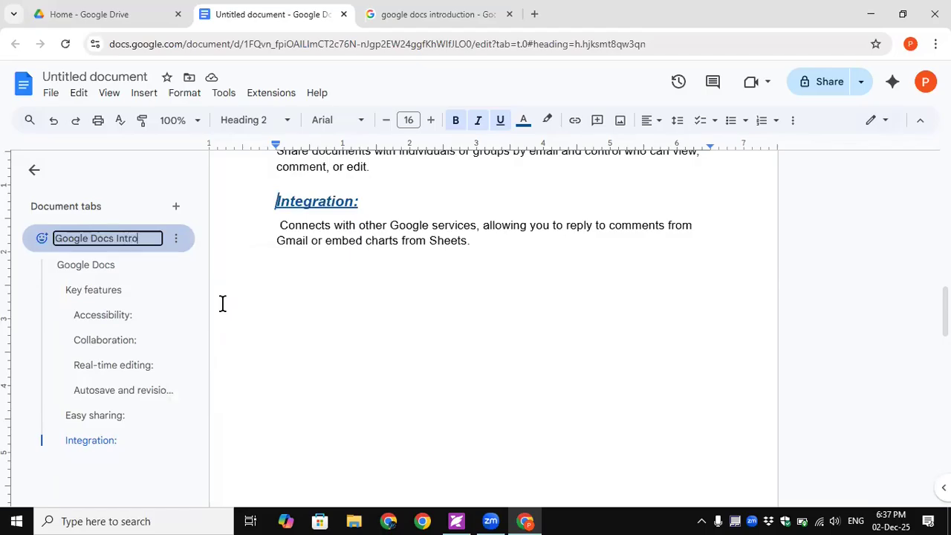
key(Return)
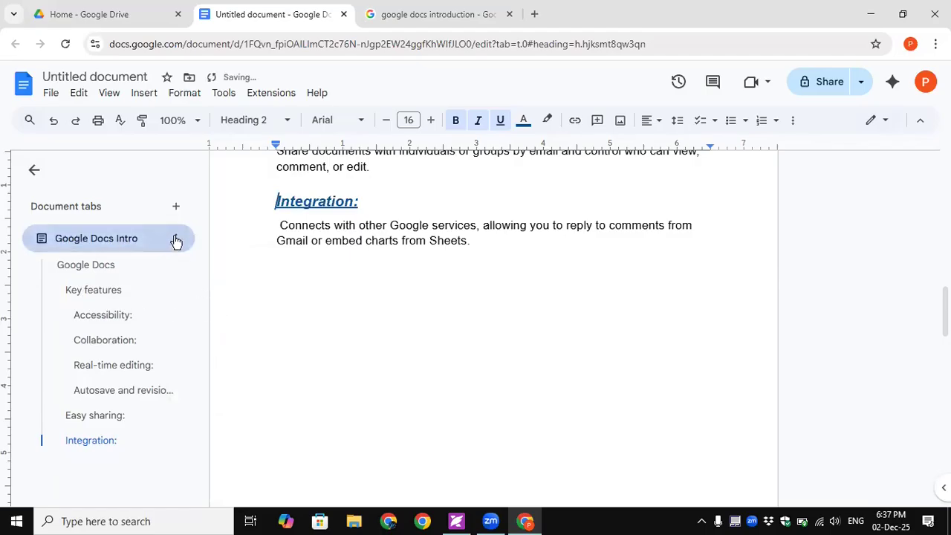
Set the writing hand emoji as the icon of the Google Docs Intro tab
click(40, 239)
scroll(161, 238, down, 7)
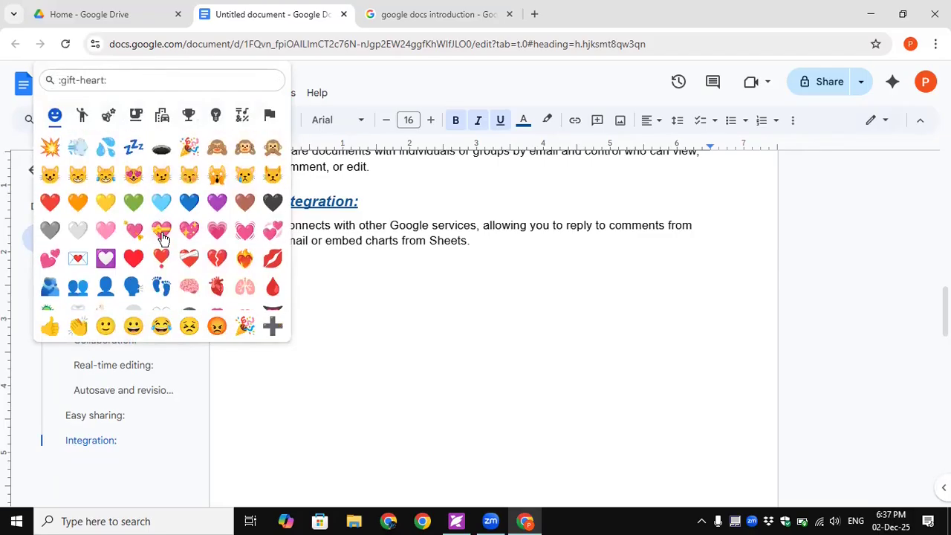
scroll(163, 237, down, 8)
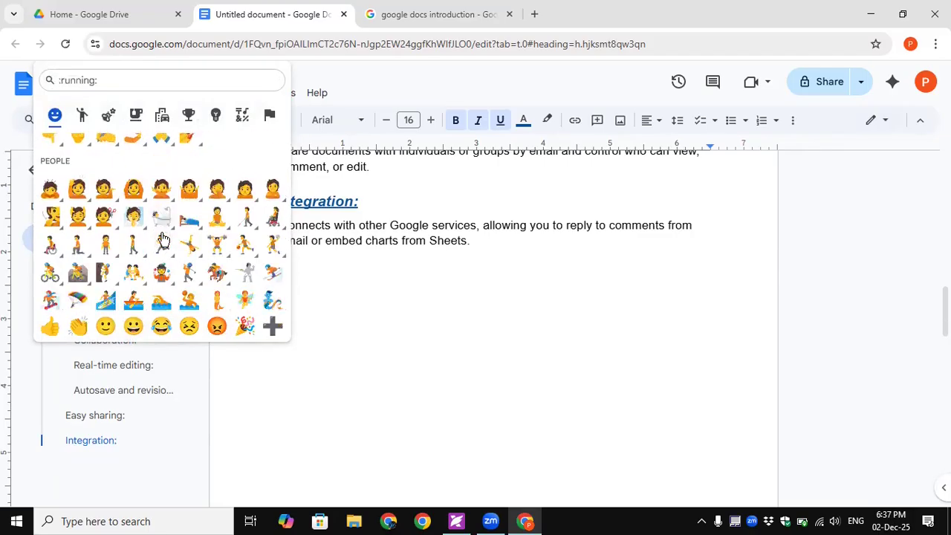
click(106, 205)
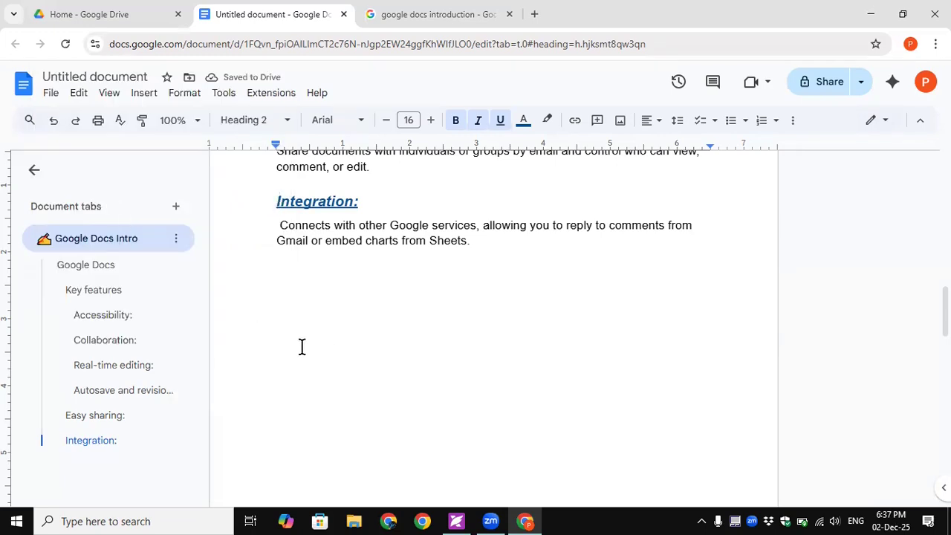
Hide the heading outline of the Google Docs Intro tab and show it again
click(176, 239)
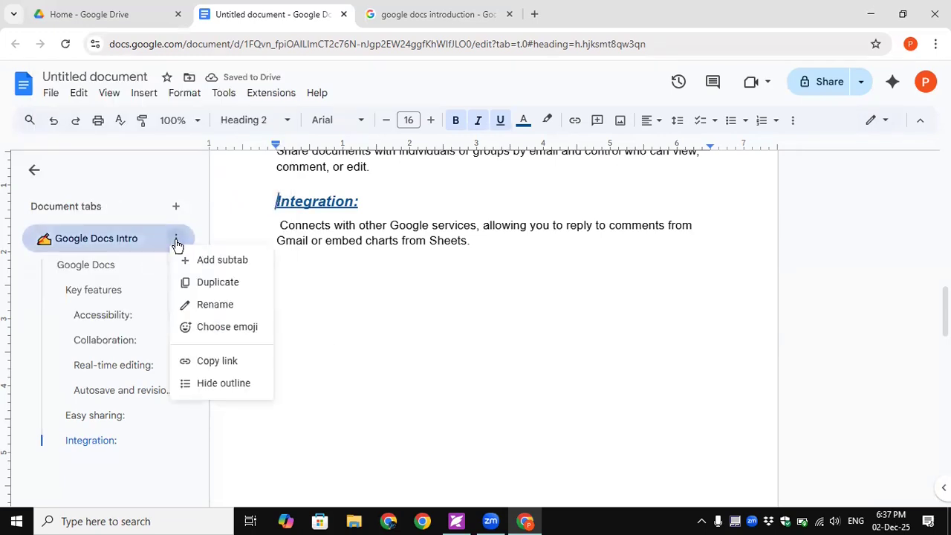
click(200, 387)
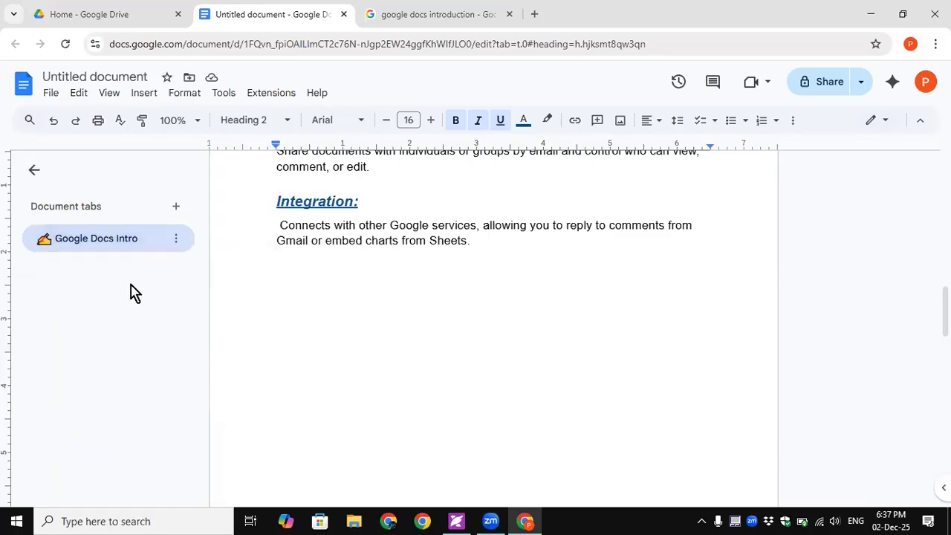
click(96, 242)
click(96, 242)
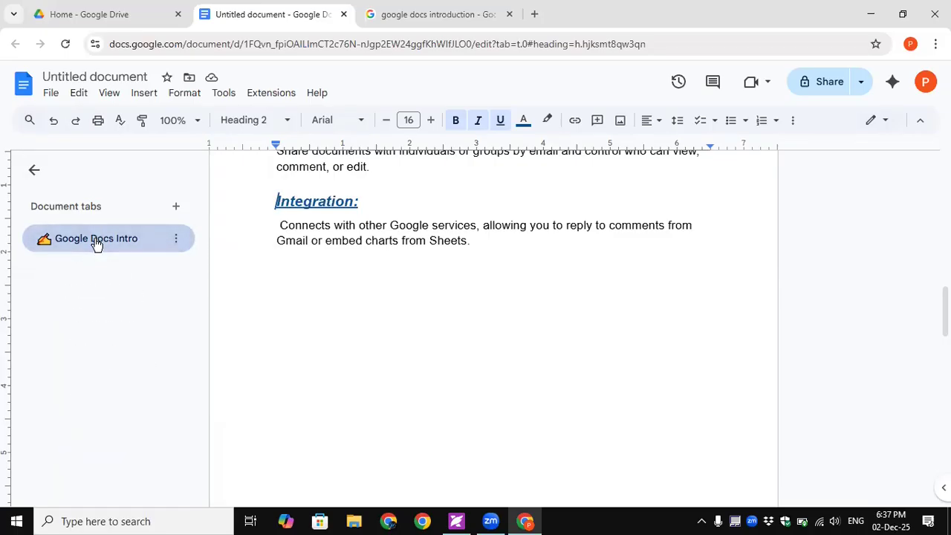
click(96, 242)
Duplicate the Google Docs Intro tab
click(176, 239)
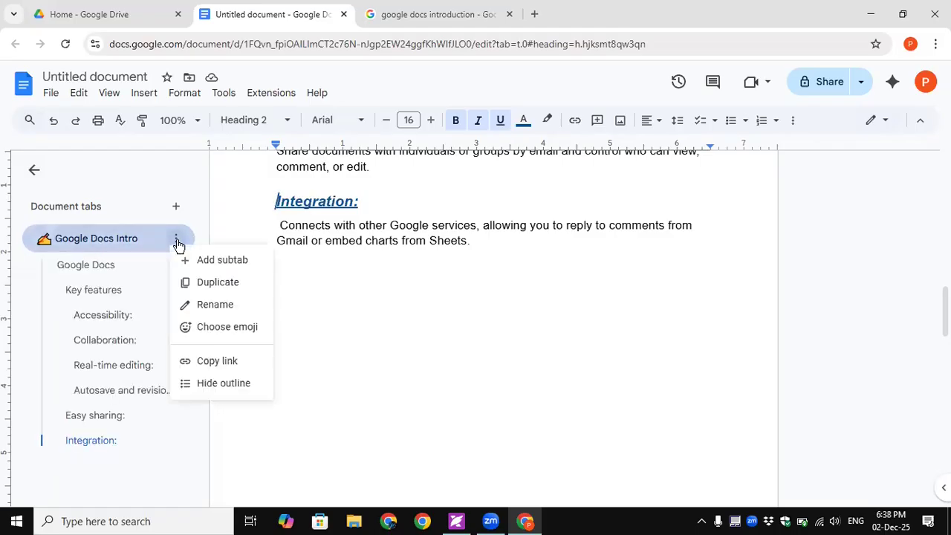
click(228, 291)
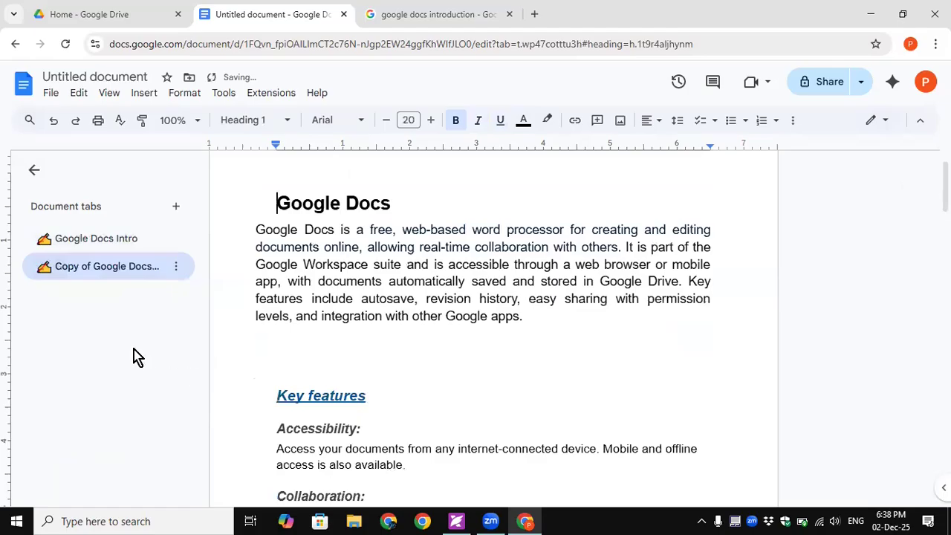
Compare the content of the duplicated tab with the original Google Docs Intro tab from beginning to end
click(68, 251)
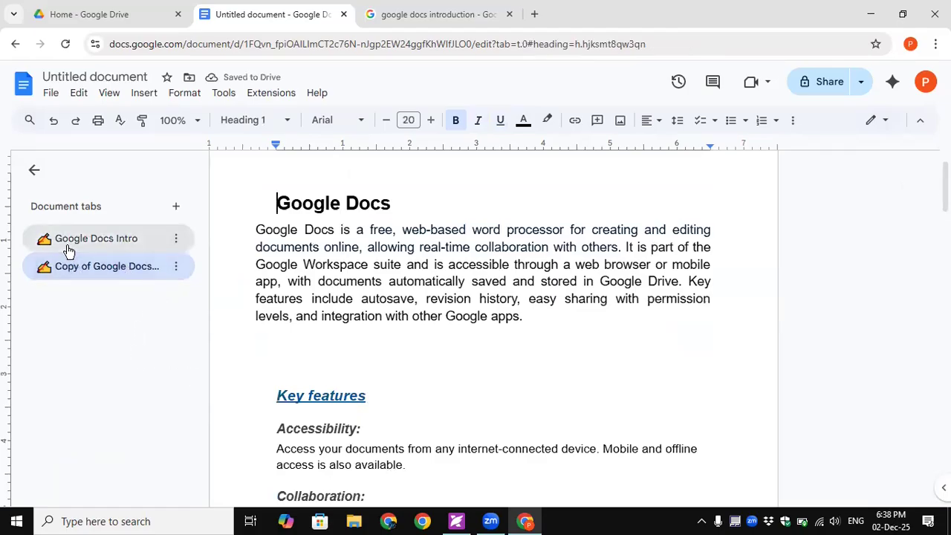
click(86, 273)
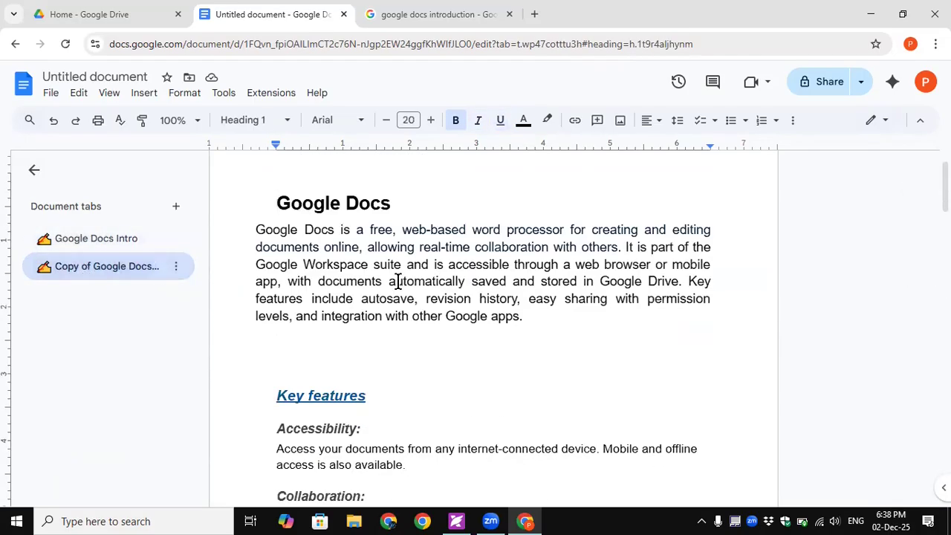
scroll(397, 283, up, 1)
scroll(404, 301, down, 10)
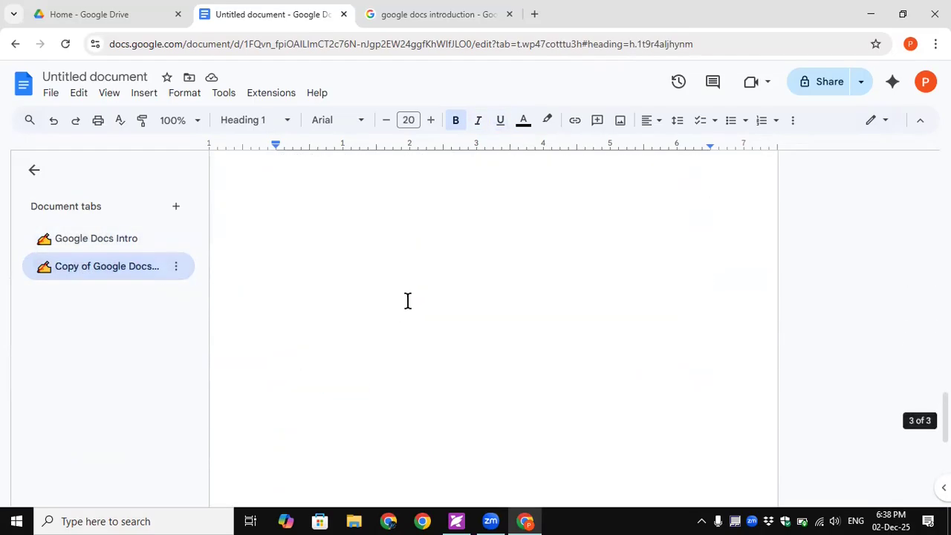
scroll(407, 301, up, 8)
scroll(408, 301, up, 5)
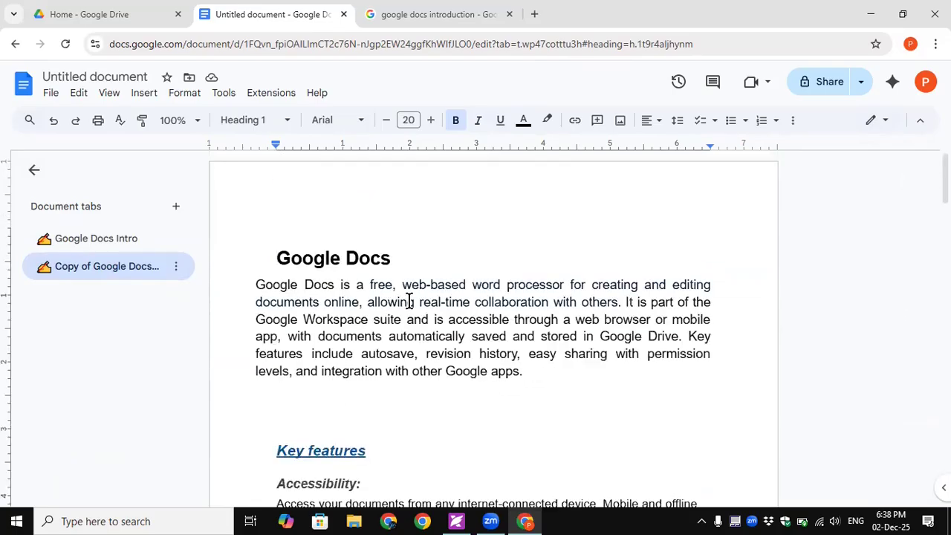
click(94, 240)
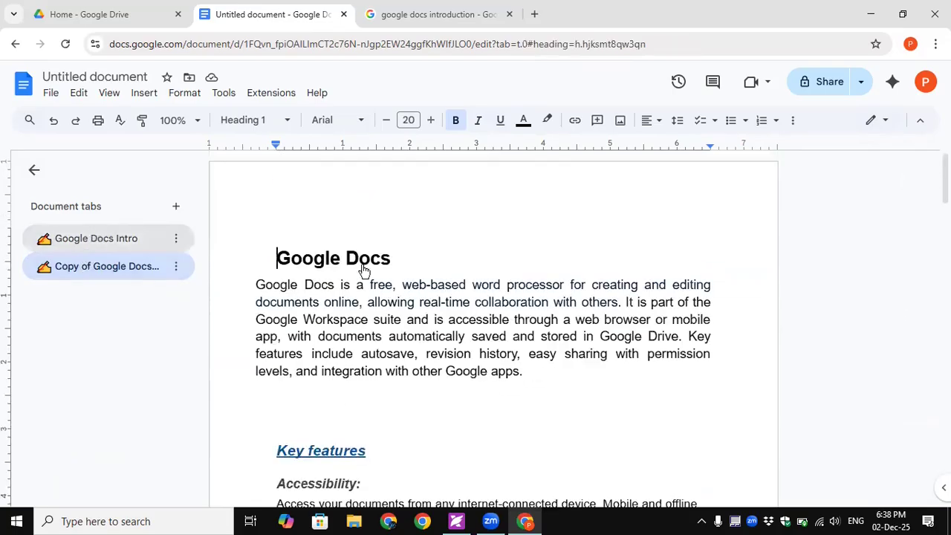
scroll(350, 246, up, 5)
scroll(364, 385, up, 4)
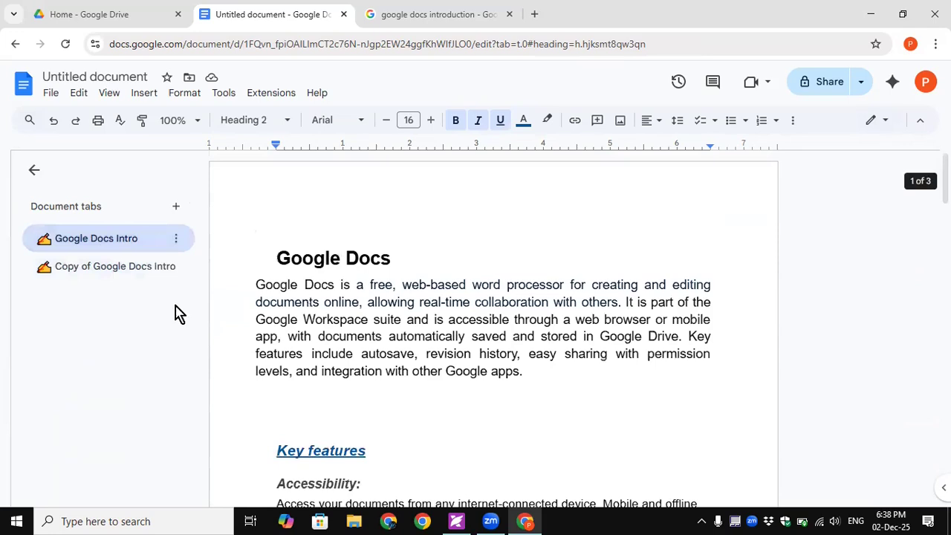
Delete the duplicated Copy of Google Docs Intro tab and confirm the deletion
click(176, 266)
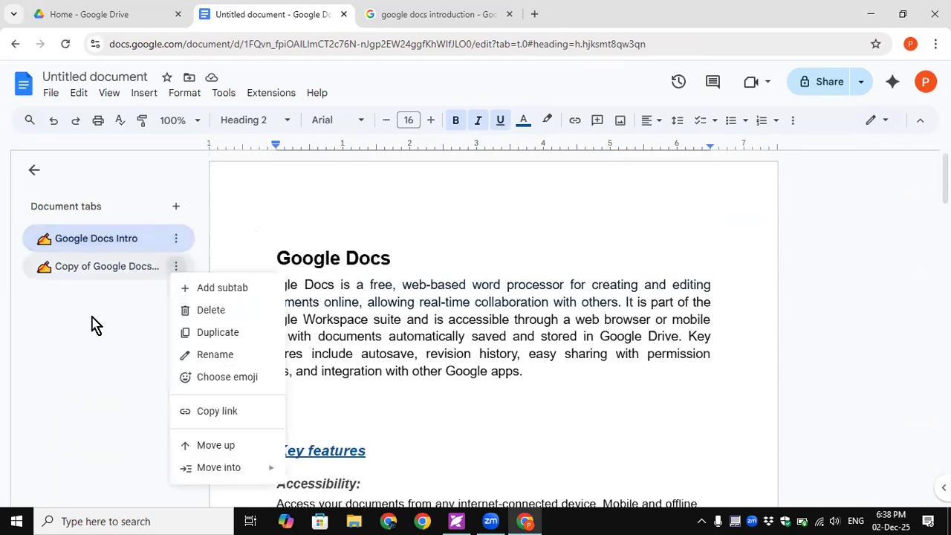
click(92, 269)
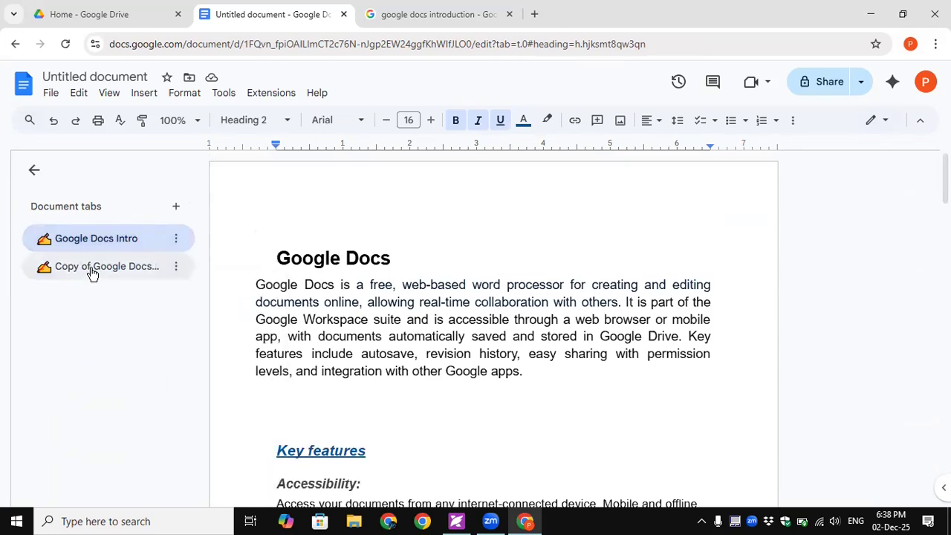
click(179, 267)
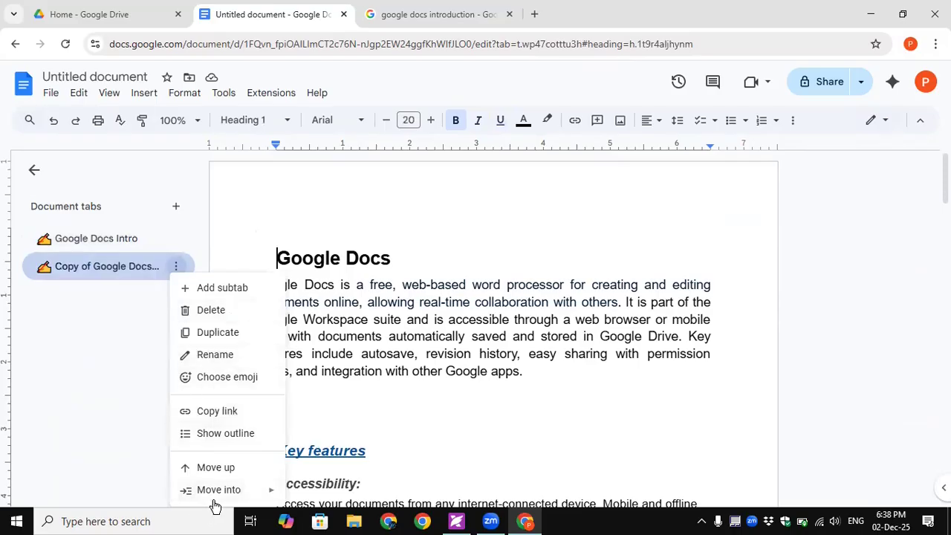
mouse_move(218, 498)
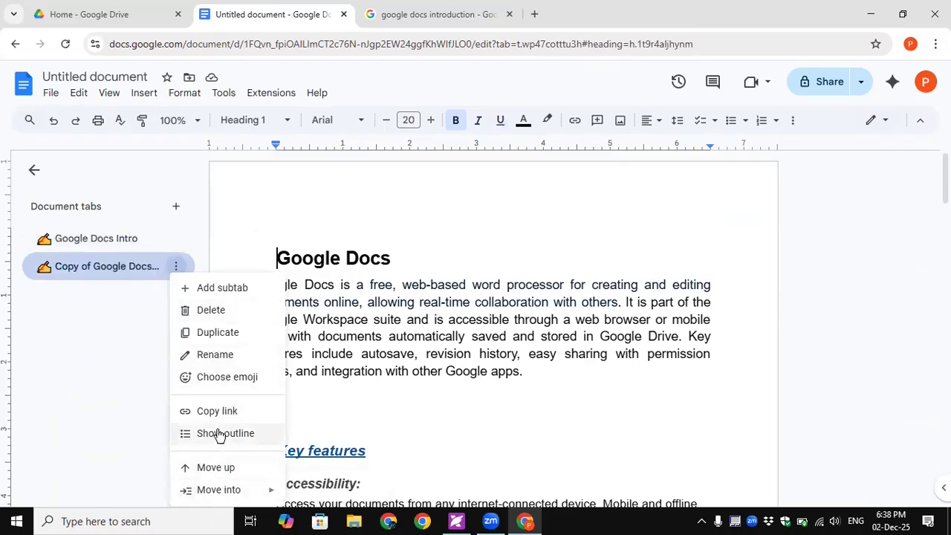
click(222, 312)
click(548, 324)
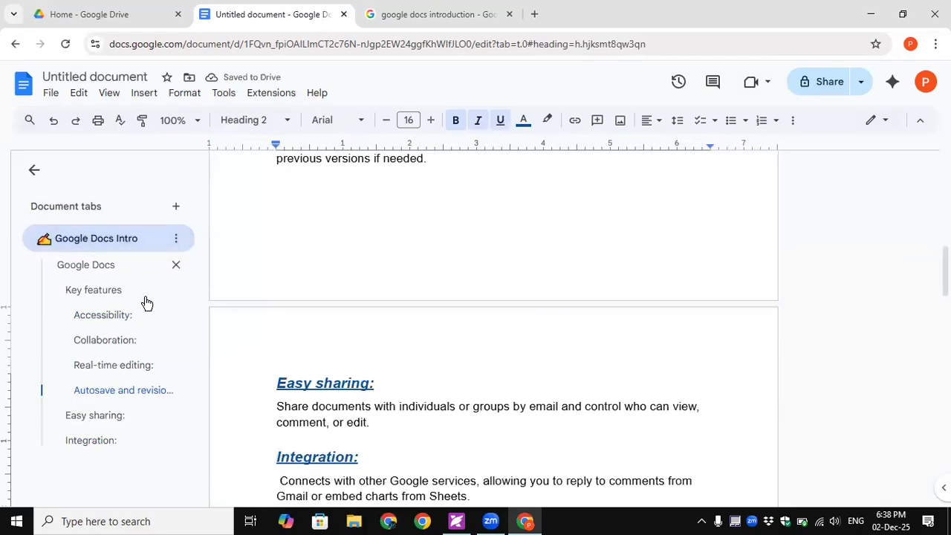
Collapse the outline of the Google Docs Intro tab and add a subtab under it
click(96, 238)
click(179, 239)
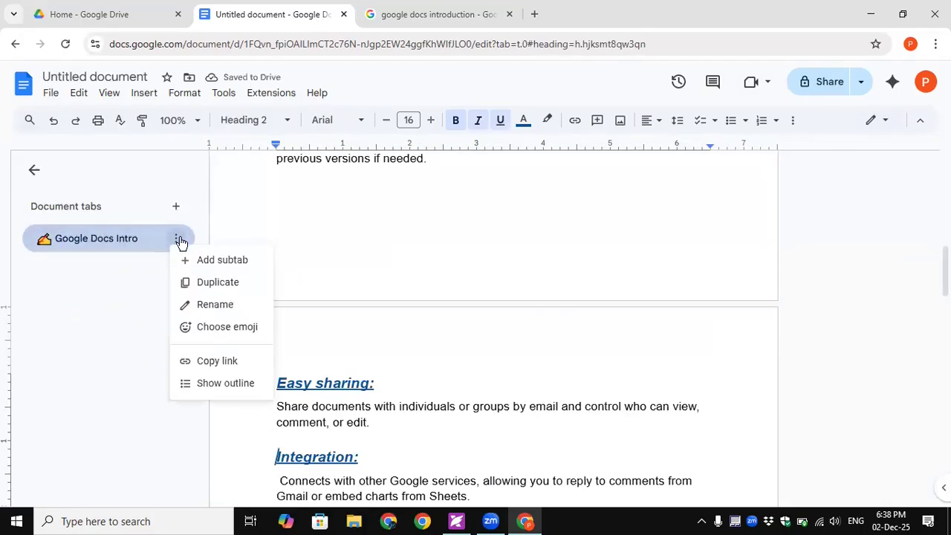
click(234, 263)
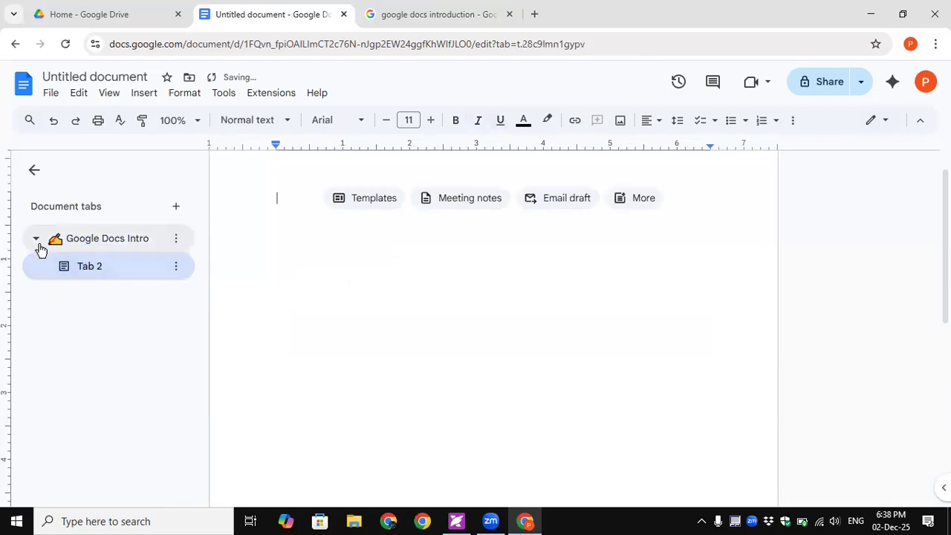
Collapse and expand the subtab list under Google Docs Intro and view the parent tab's content from its beginning
click(35, 240)
click(35, 240)
double_click(104, 238)
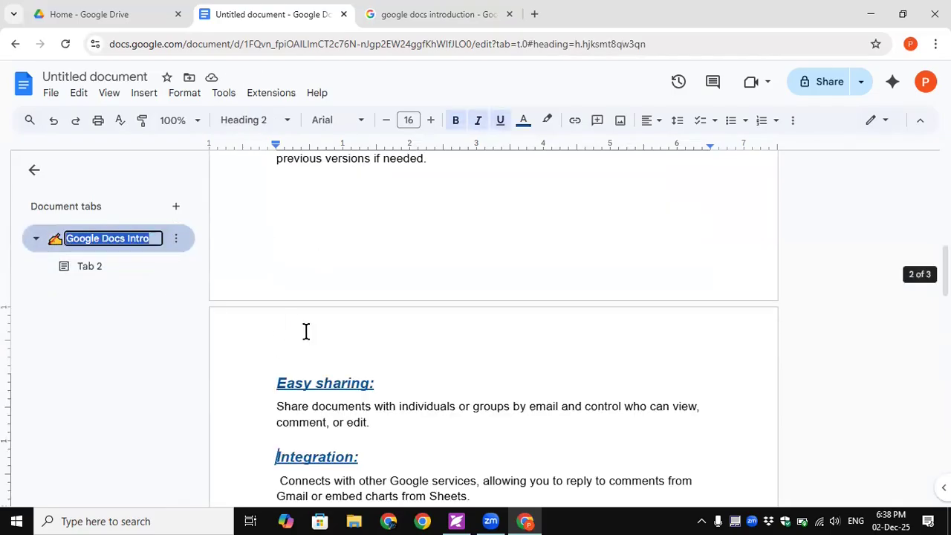
scroll(327, 312, up, 8)
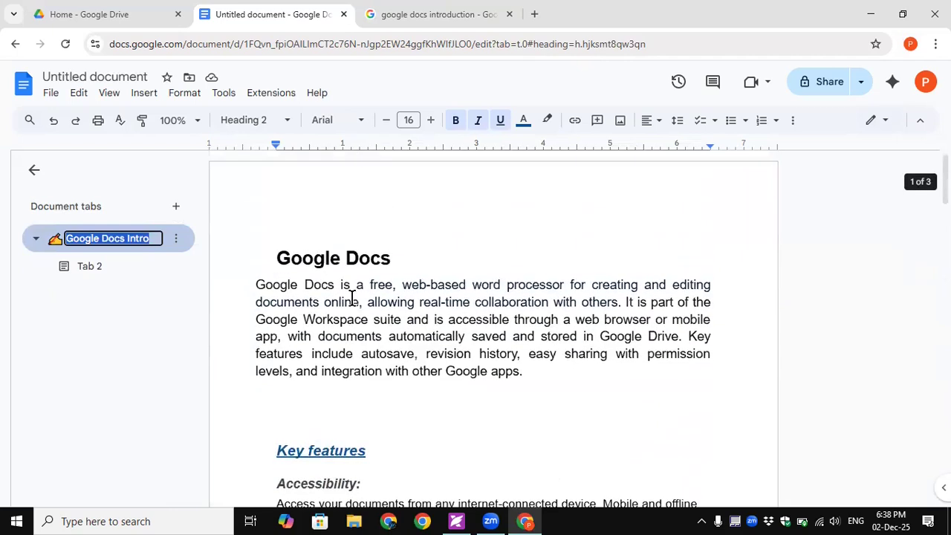
View the Tab 2 subtab down to its page end and follow the link there back to Google Docs Intro
click(89, 269)
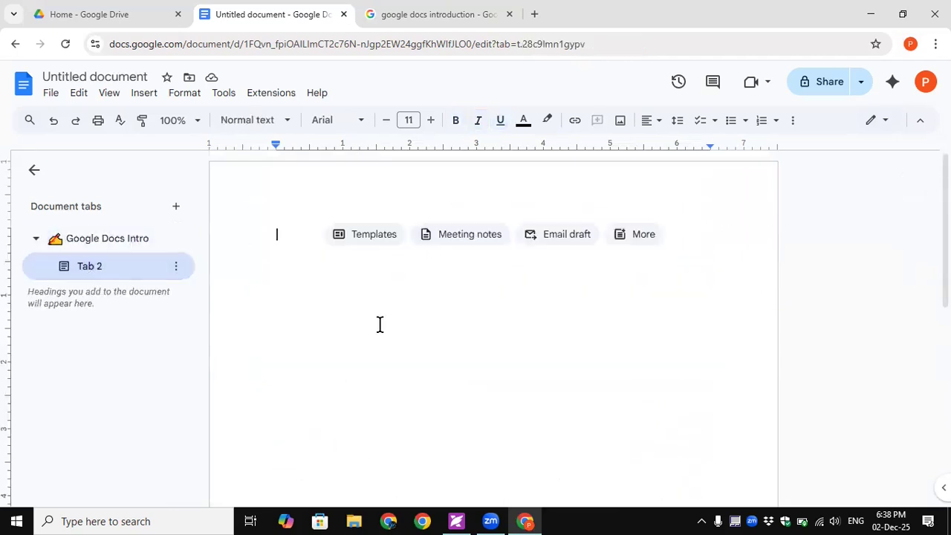
scroll(389, 354, down, 5)
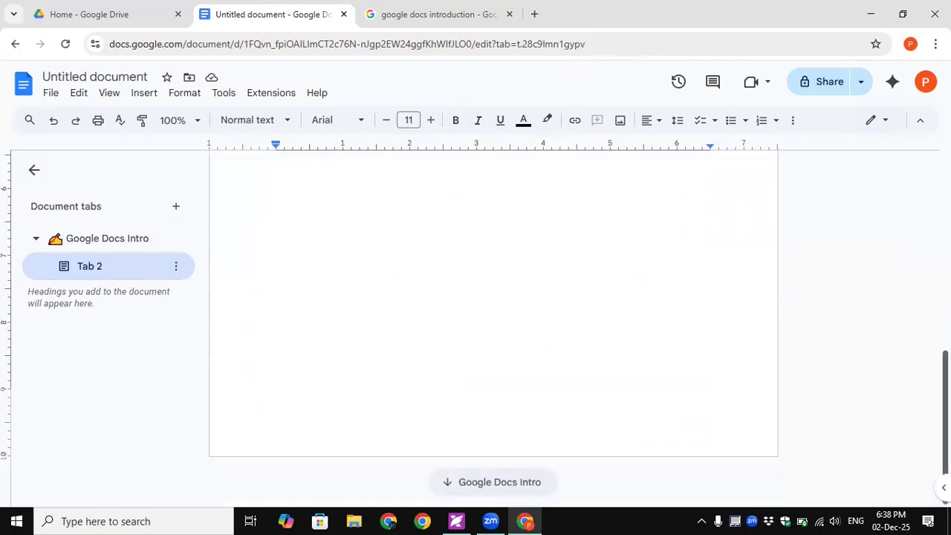
mouse_move(946, 428)
mouse_down()
mouse_move(946, 234)
mouse_move(946, 428)
mouse_up()
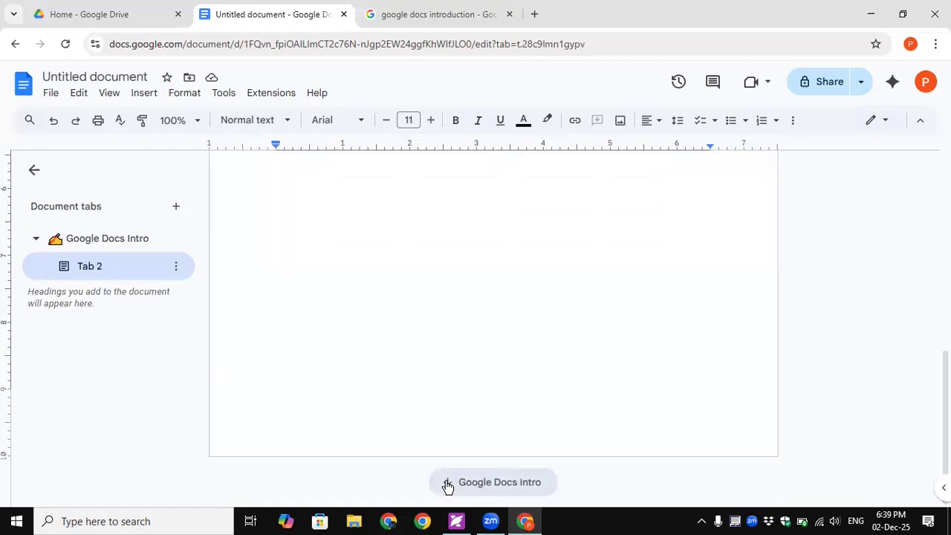
click(491, 484)
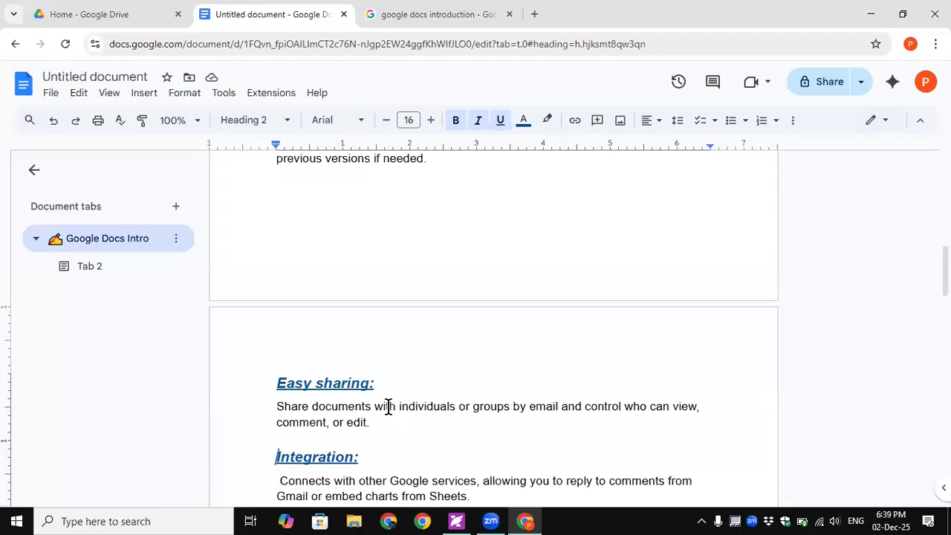
scroll(388, 406, up, 10)
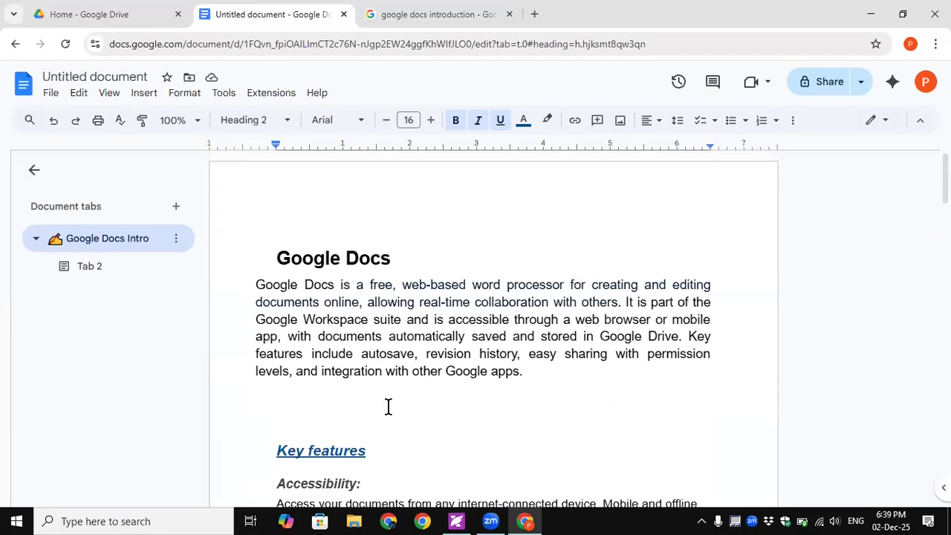
Follow the link at the end of the Google Docs Intro tab to Tab 2 and delete that subtab
scroll(388, 406, down, 20)
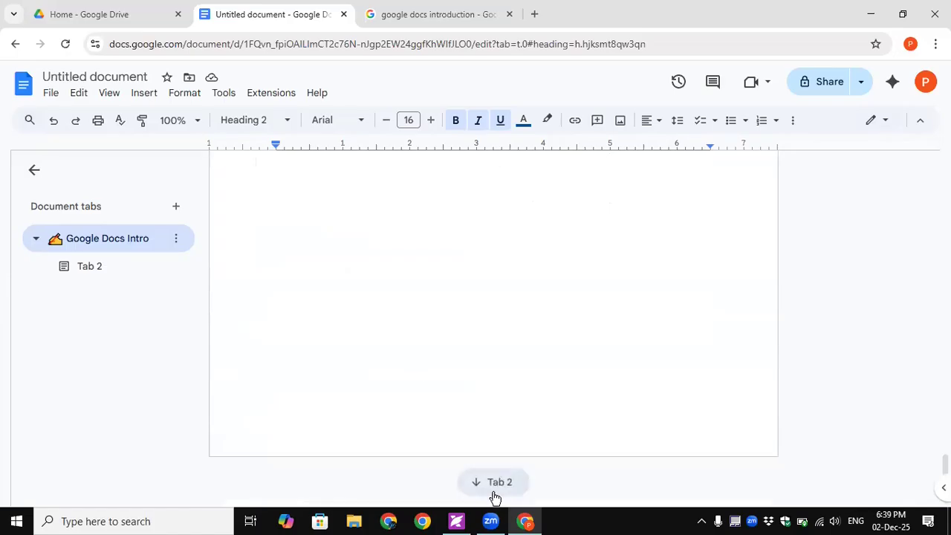
click(491, 486)
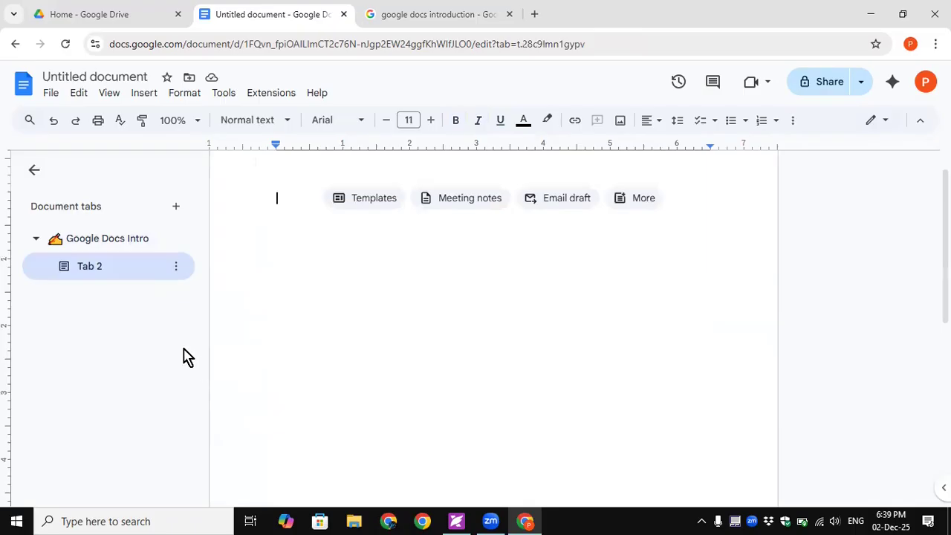
click(176, 268)
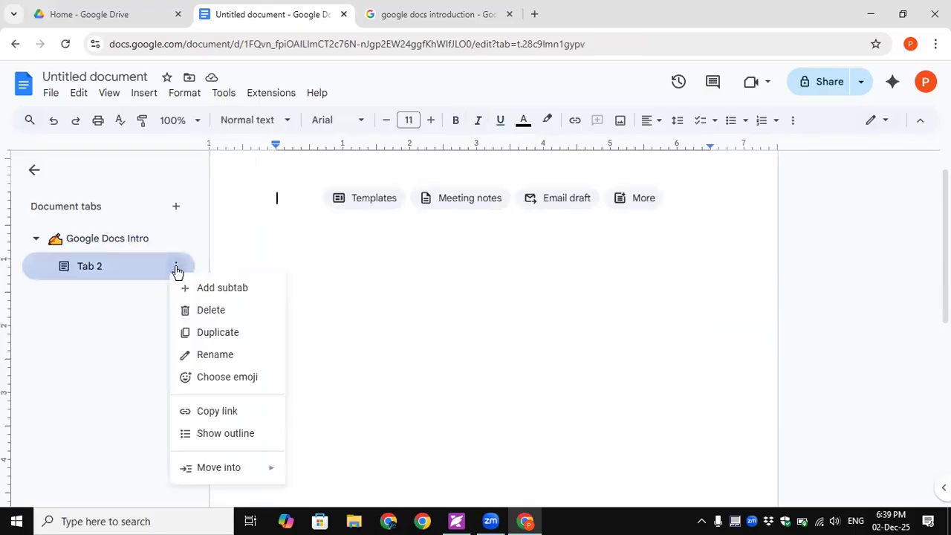
click(199, 312)
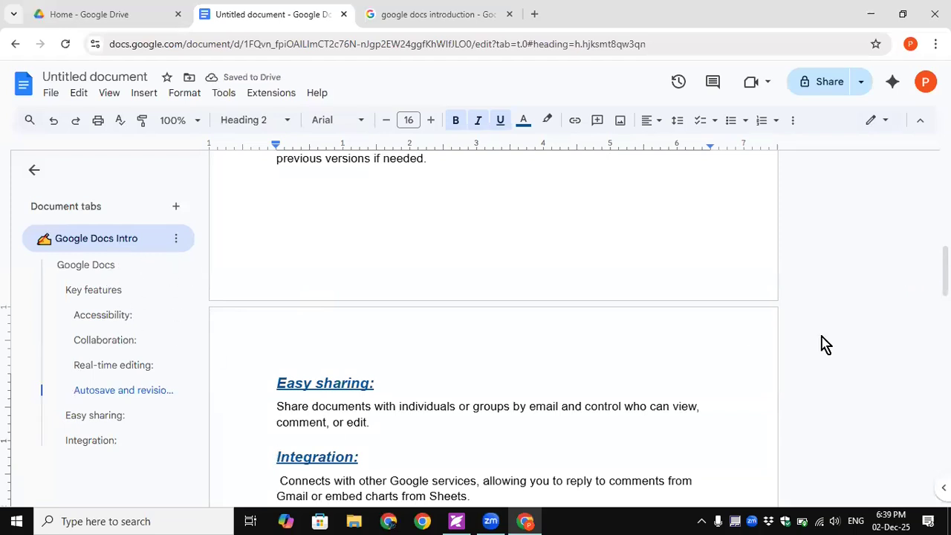
Delete the extra blank space above the Key features heading and align the Google Docs heading's left indent with the introduction paragraph
scroll(238, 411, up, 15)
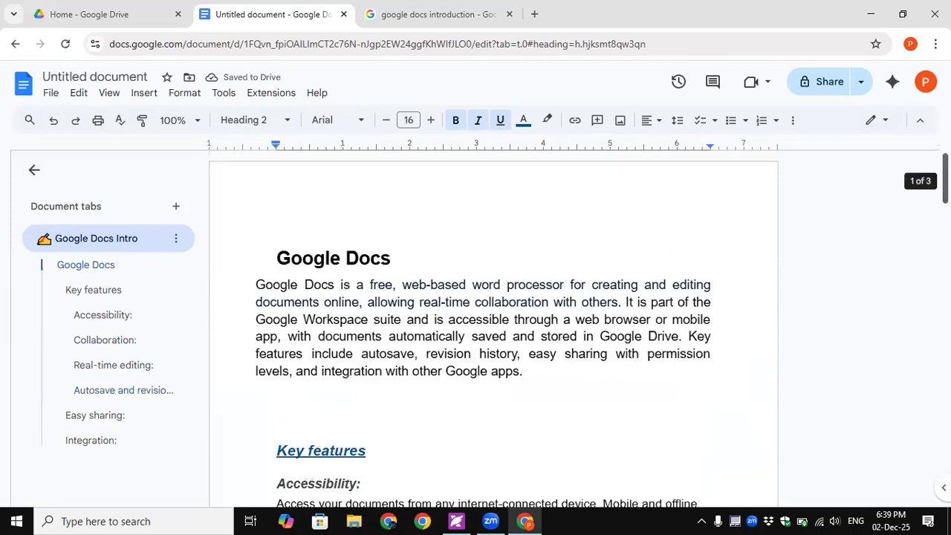
click(284, 393)
key(Delete)
key(Delete)
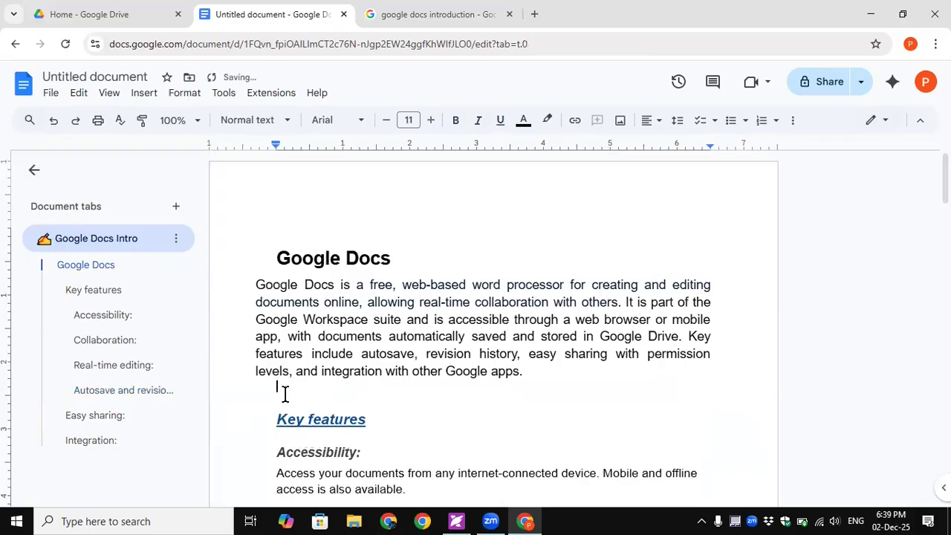
click(287, 207)
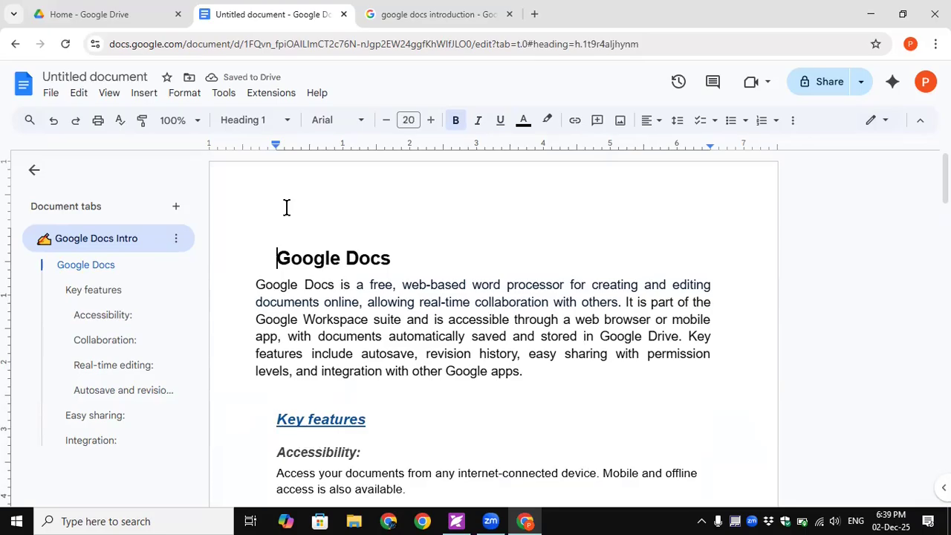
drag(279, 148, 260, 159)
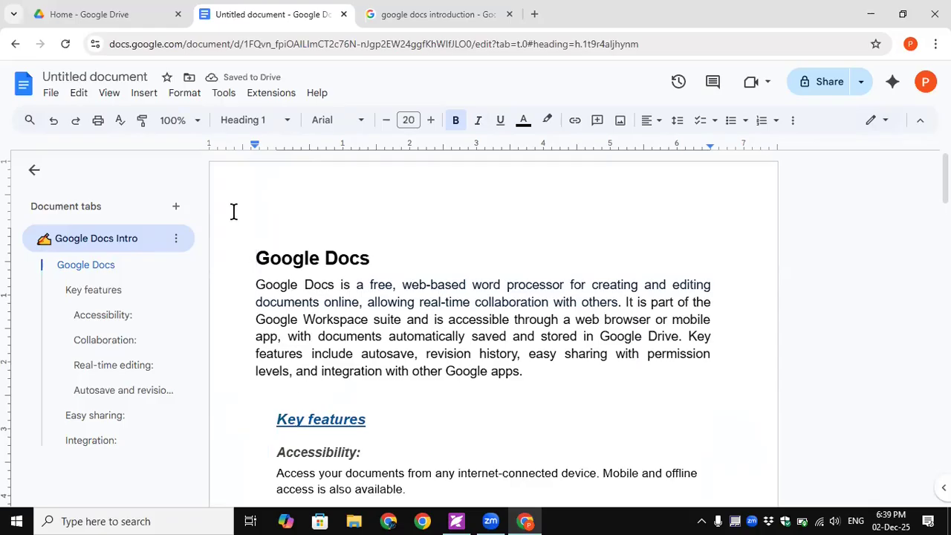
click(186, 101)
mouse_move(206, 119)
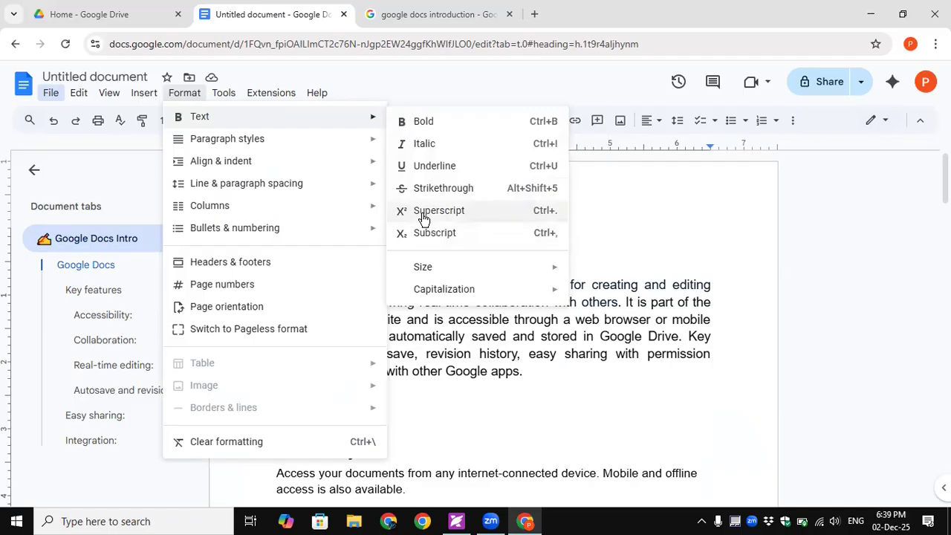
mouse_move(442, 268)
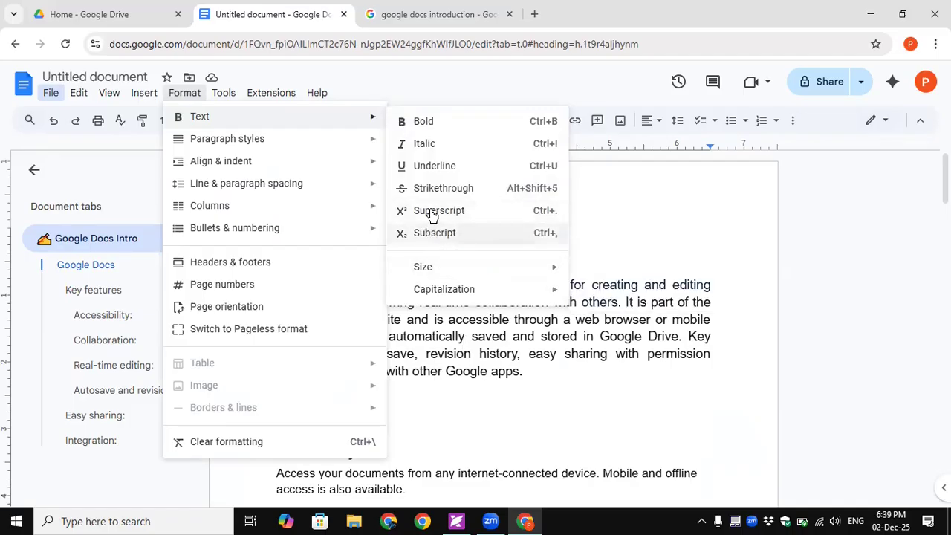
click(594, 407)
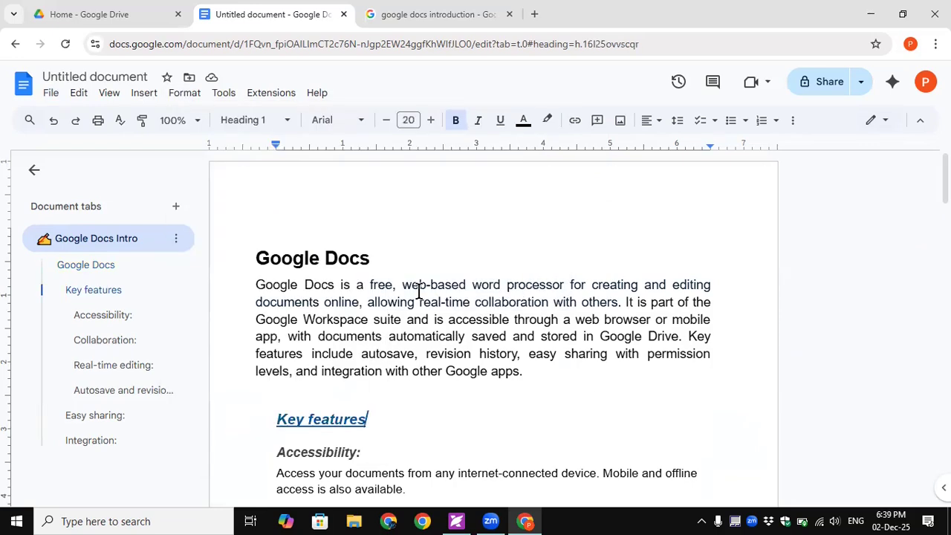
Add a new line reading "2nd document" directly below the introduction paragraph
click(385, 257)
click(550, 376)
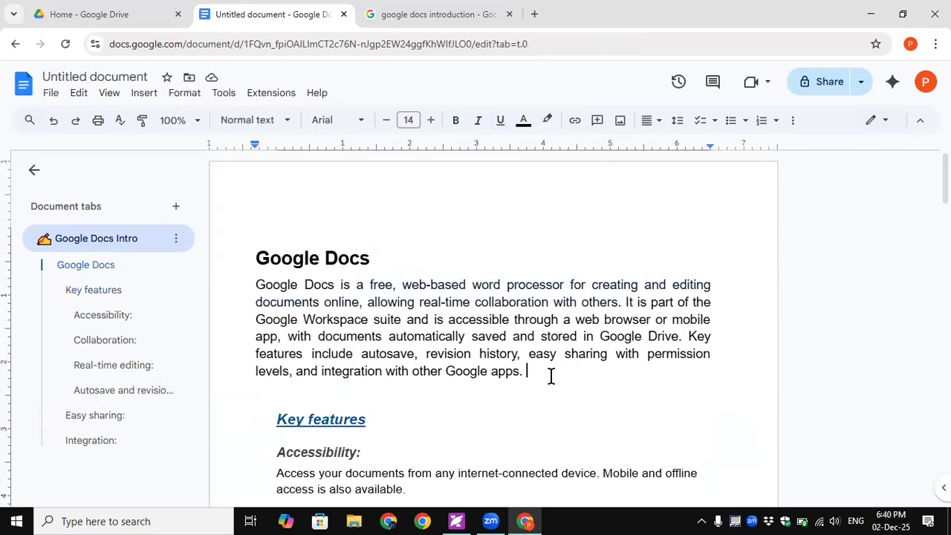
key(Return)
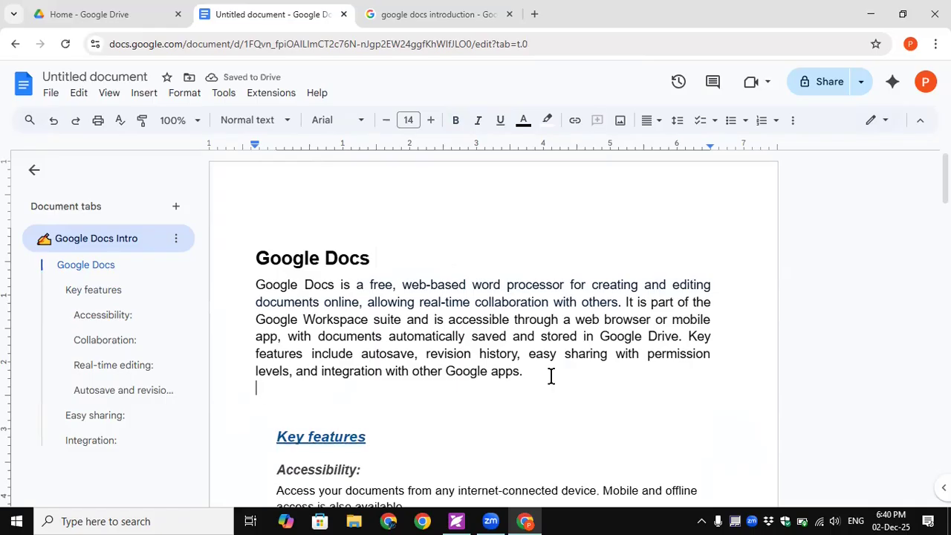
text(2nd document)
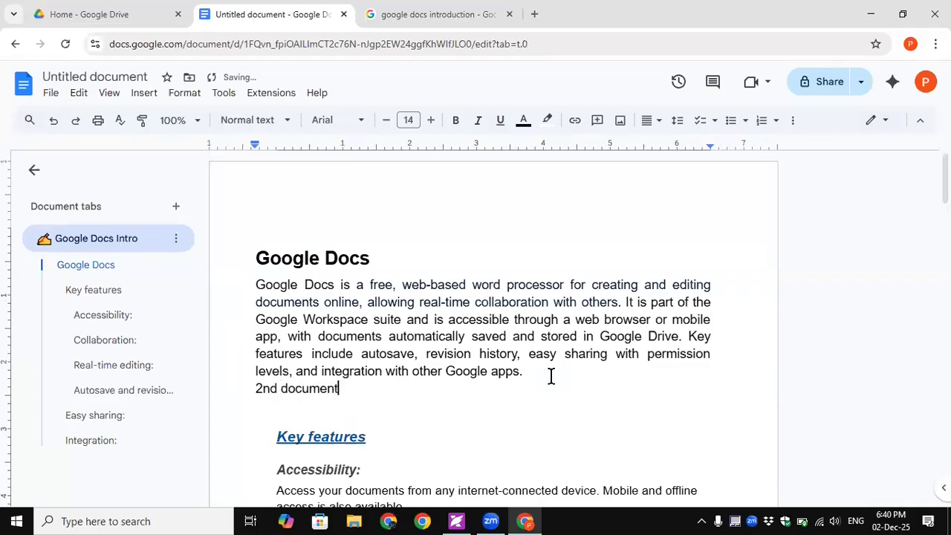
Copy "2nd document", paste it after the original on the same line, and change the copy to "3rd document"
key(ctrl+plus)
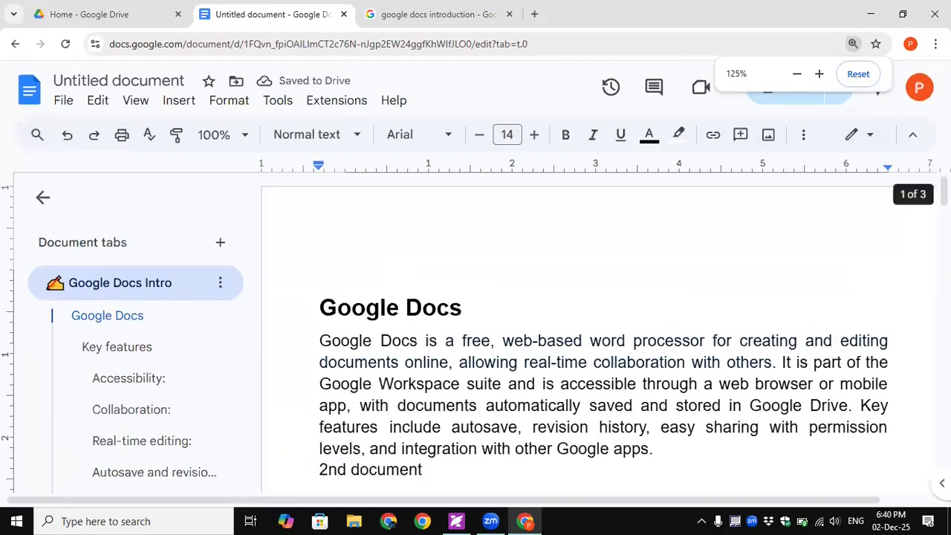
scroll(942, 197, down, 2)
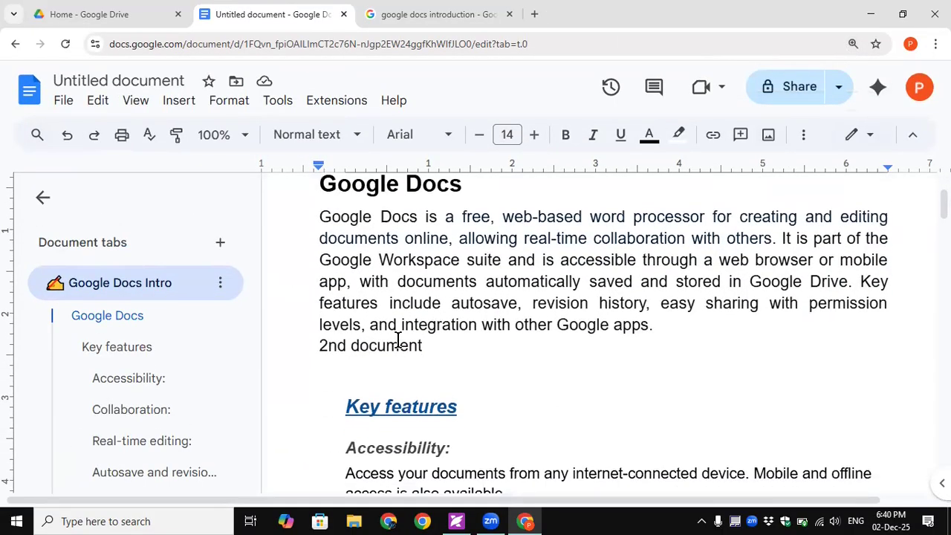
drag(321, 343, 425, 349)
key(ctrl+c)
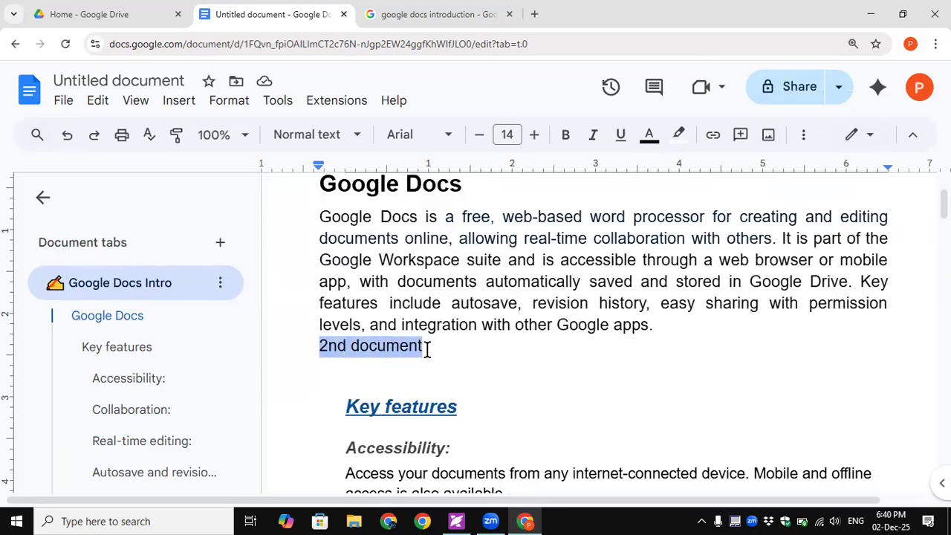
click(427, 347)
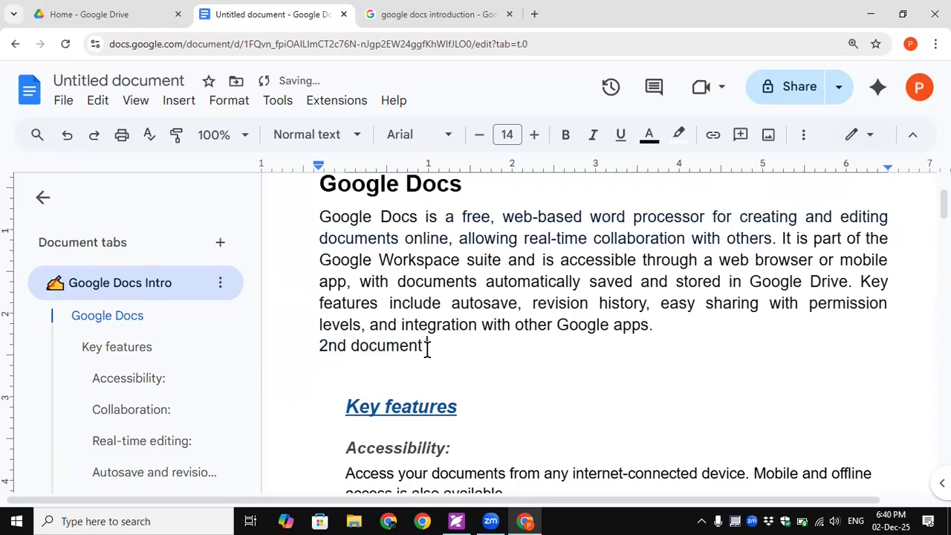
key(ctrl+v)
click(436, 346)
key(BackSpace)
key(Delete)
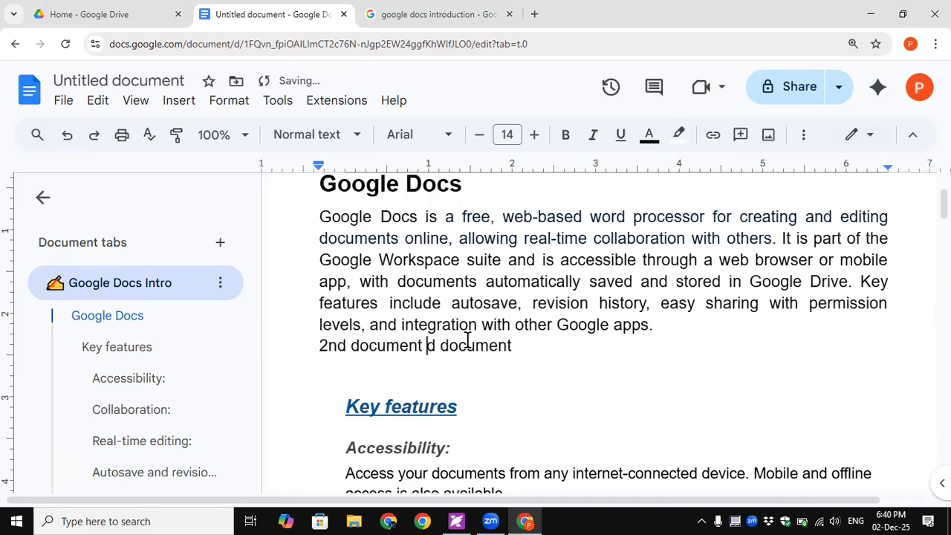
text(3r)
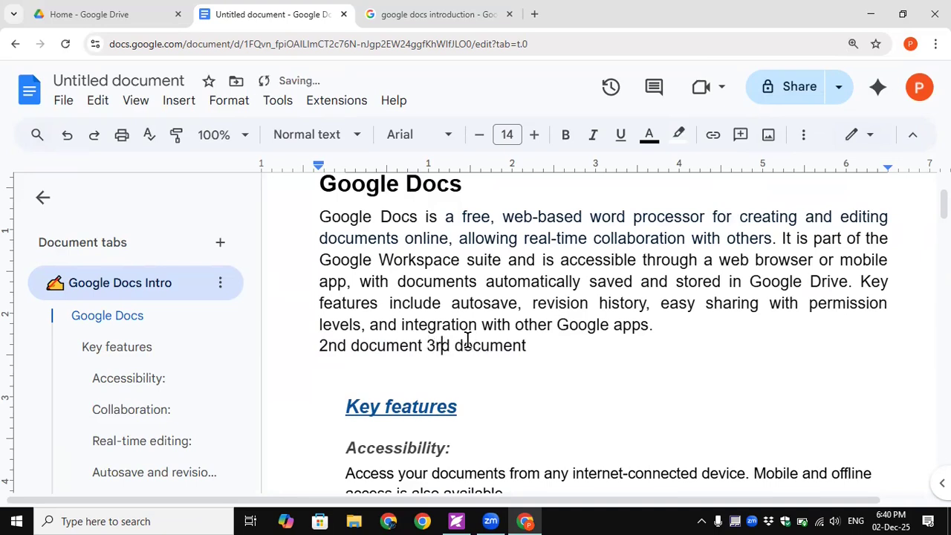
Format the letters "nd" in "2nd document" as superscript
drag(329, 346, 344, 344)
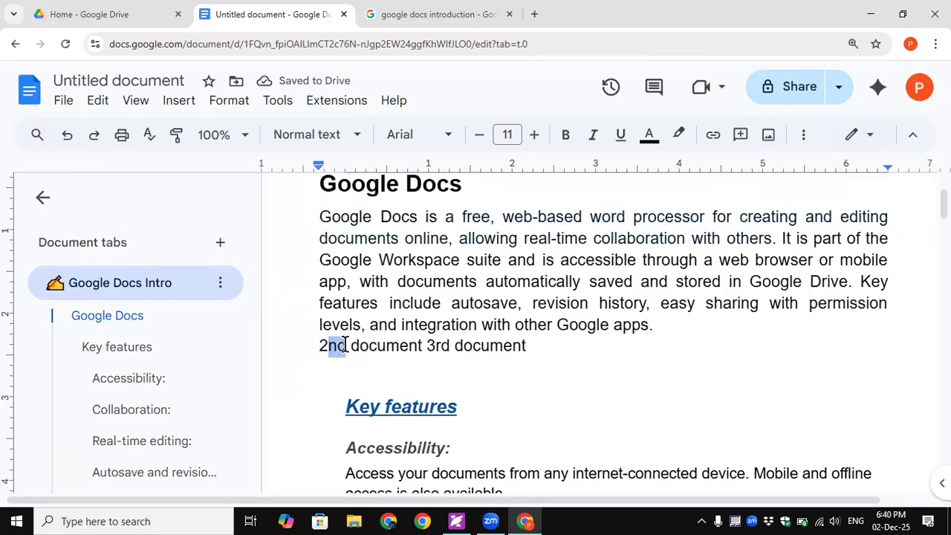
click(231, 101)
mouse_move(264, 130)
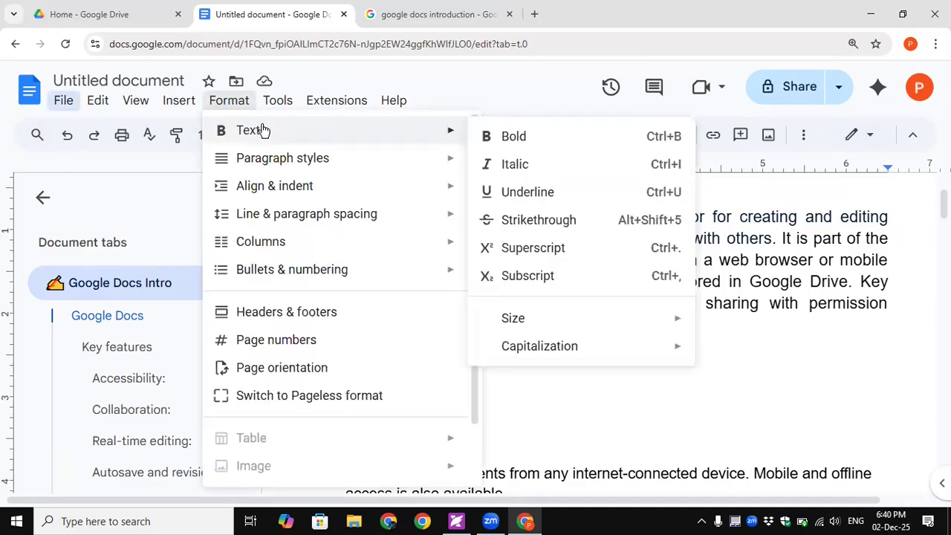
click(519, 247)
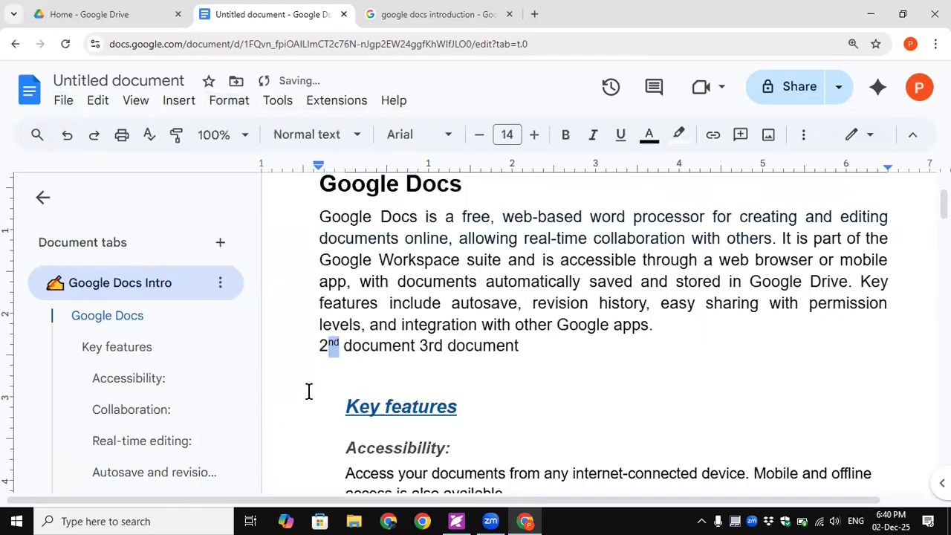
Format the letters "rd" in "3rd document" as subscript and reset the browser zoom
click(430, 344)
drag(439, 343, 444, 345)
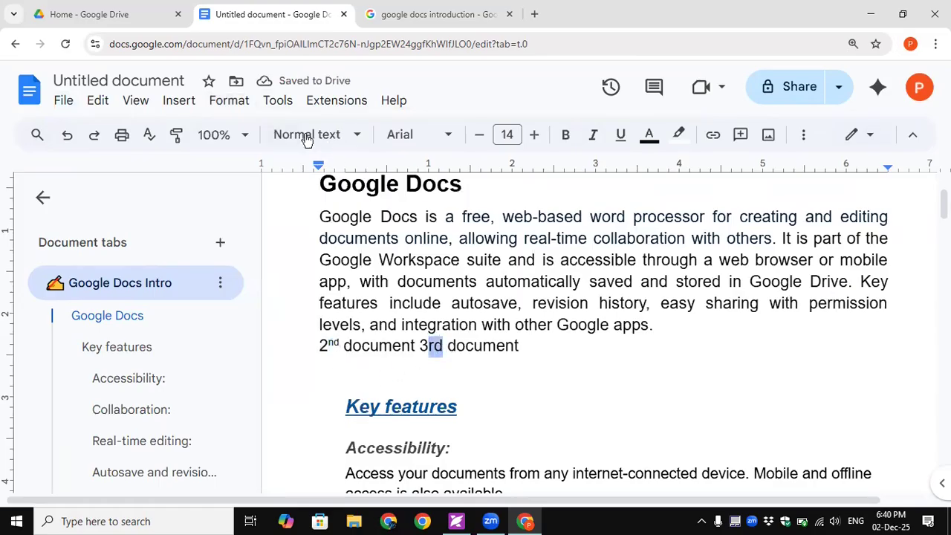
click(228, 104)
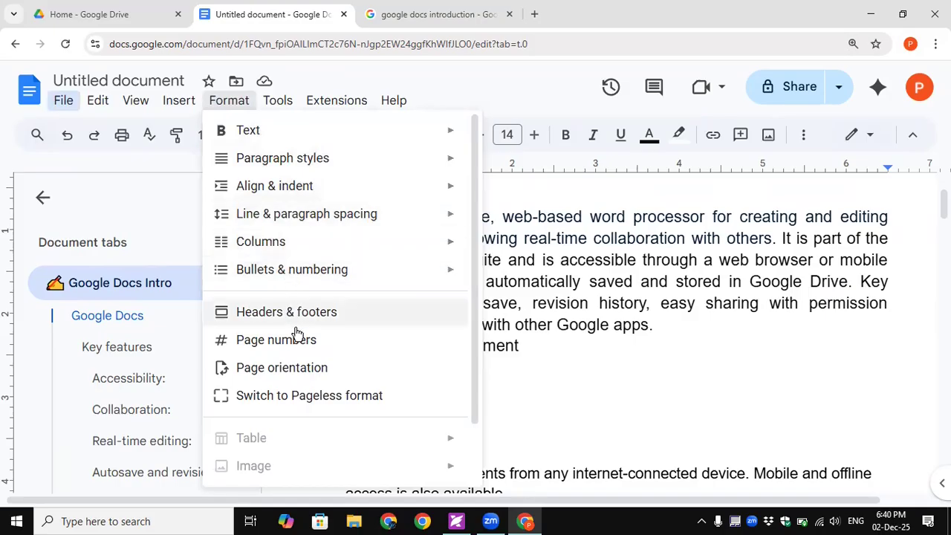
mouse_move(276, 136)
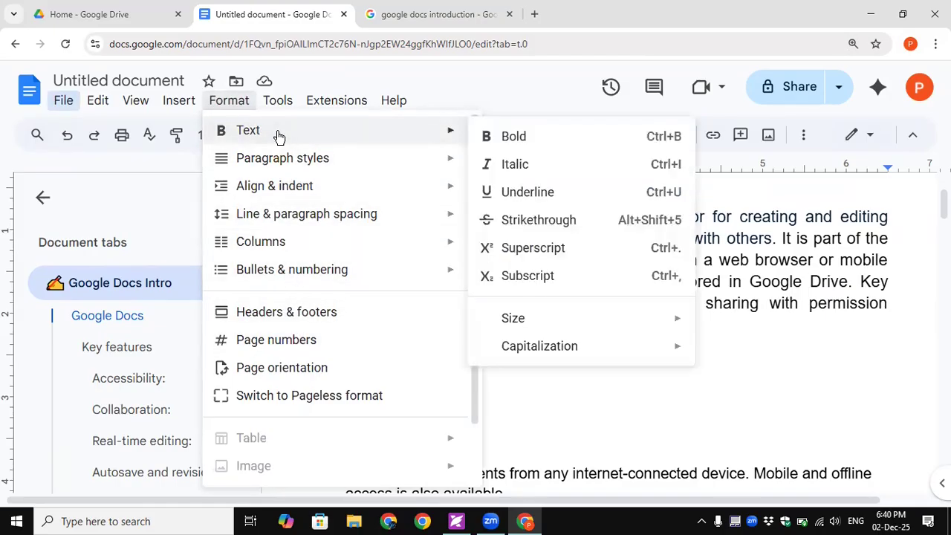
click(508, 279)
click(556, 381)
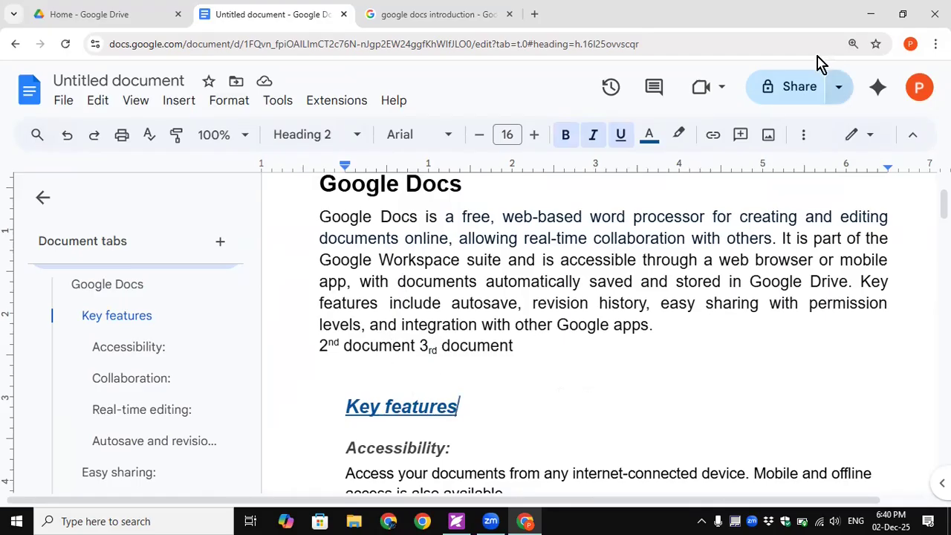
click(853, 46)
click(856, 74)
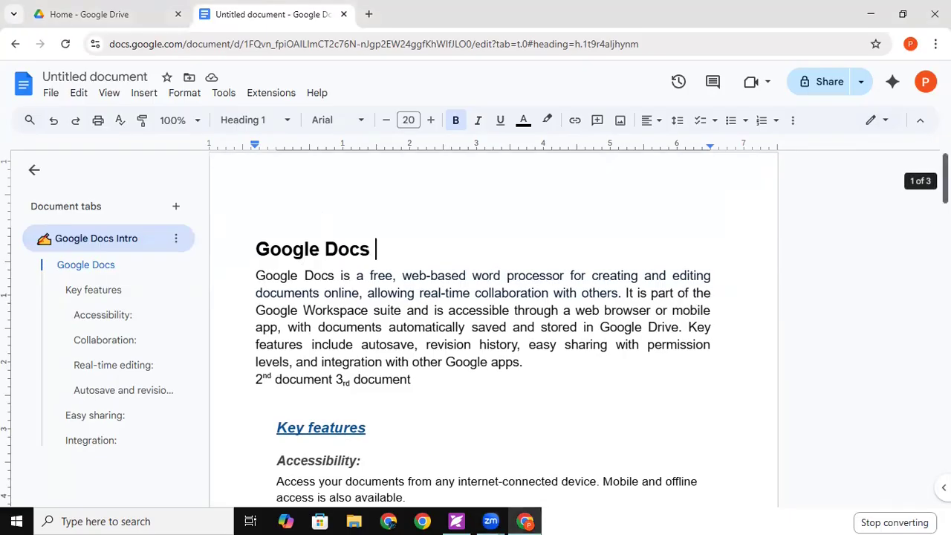
Look through the document and examine the formatting options for alignment and indentation, line spacing, columns, and bullets and numbering
scroll(376, 248, down, 12)
scroll(493, 327, down, 3)
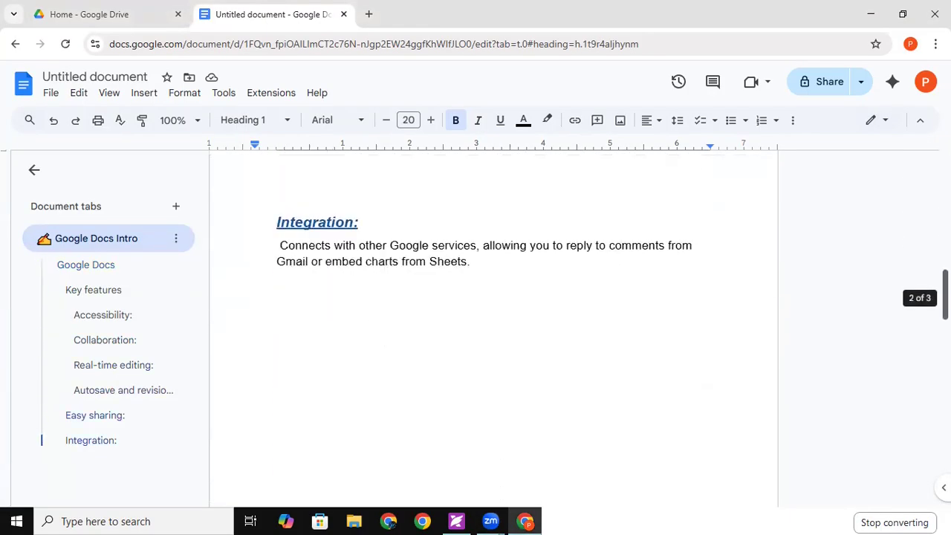
scroll(493, 327, up, 3)
scroll(493, 327, up, 12)
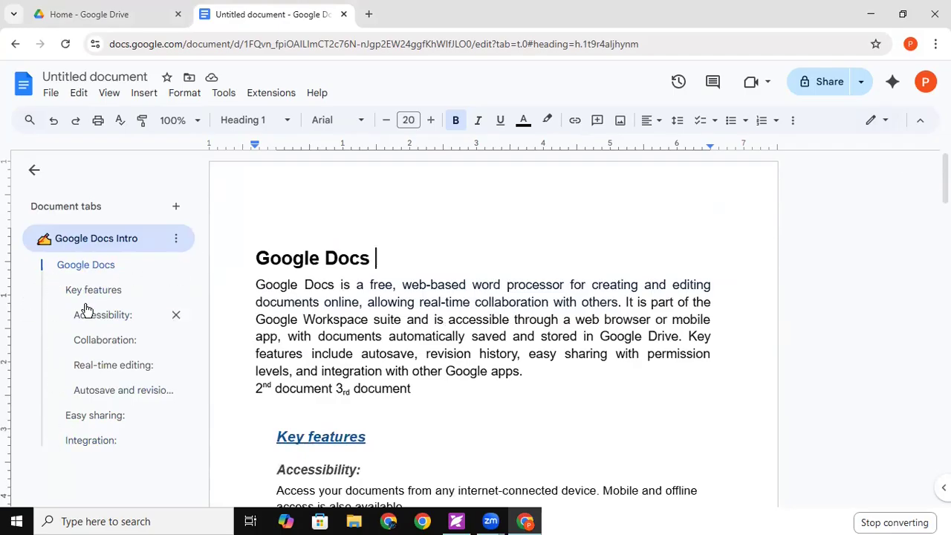
click(183, 95)
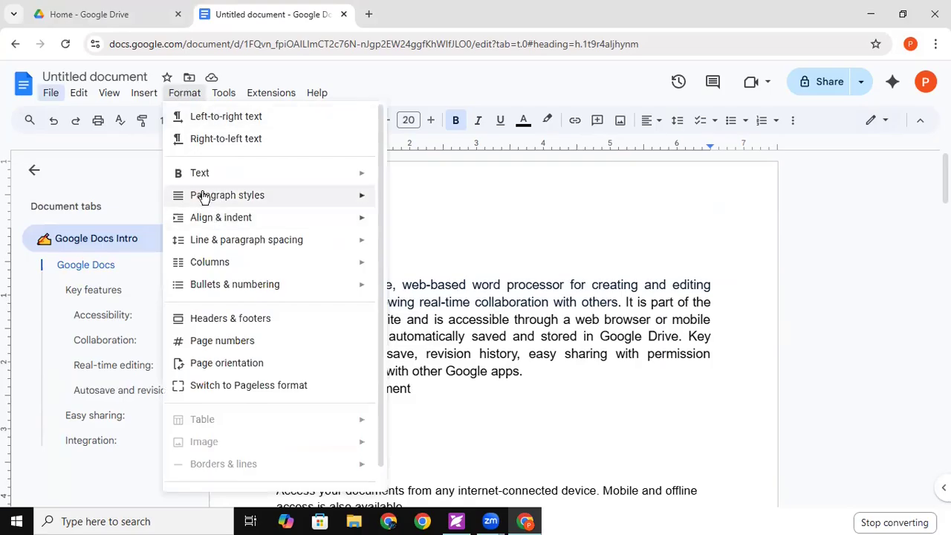
mouse_move(198, 177)
mouse_move(220, 205)
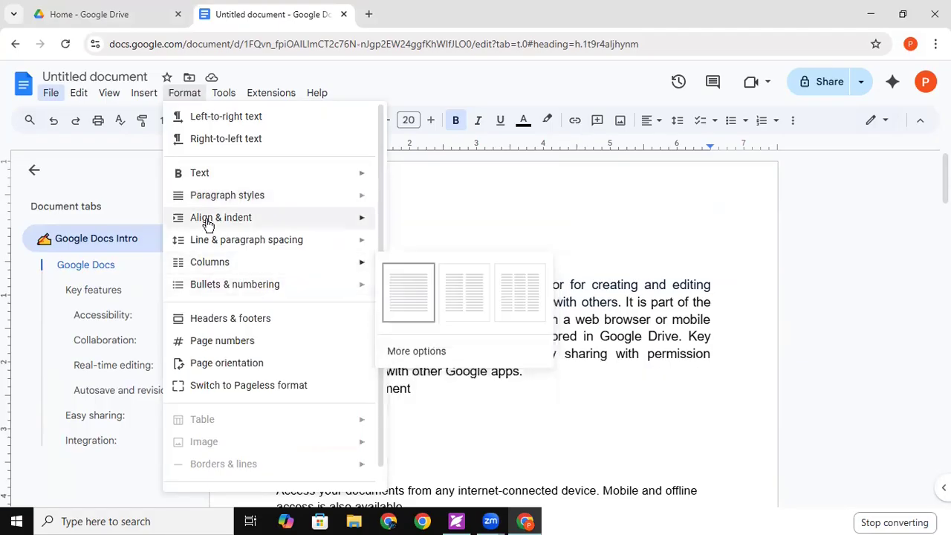
mouse_move(207, 225)
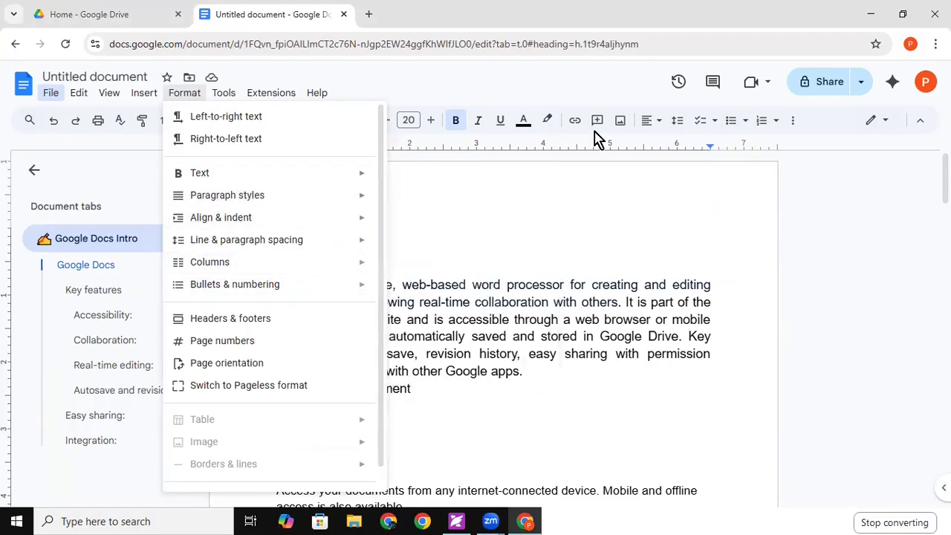
mouse_move(270, 220)
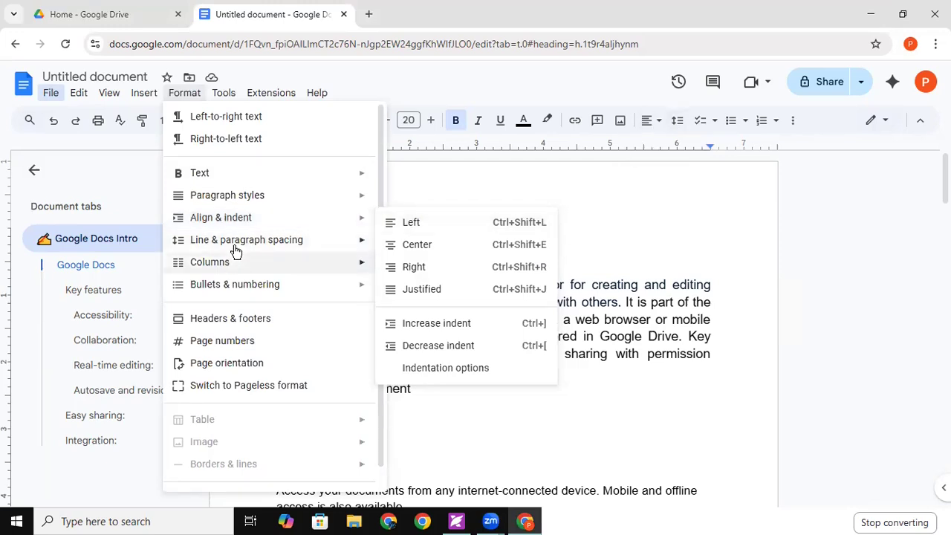
mouse_move(244, 245)
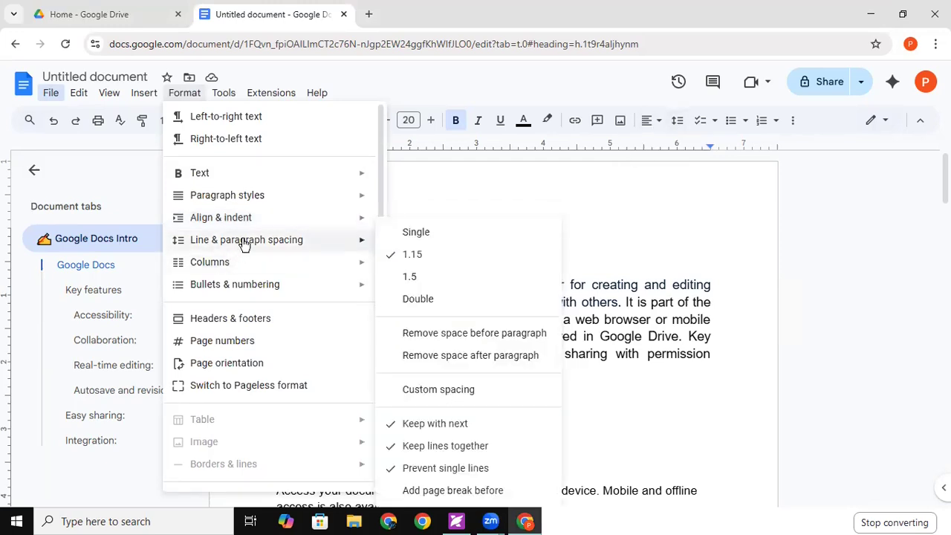
mouse_move(230, 268)
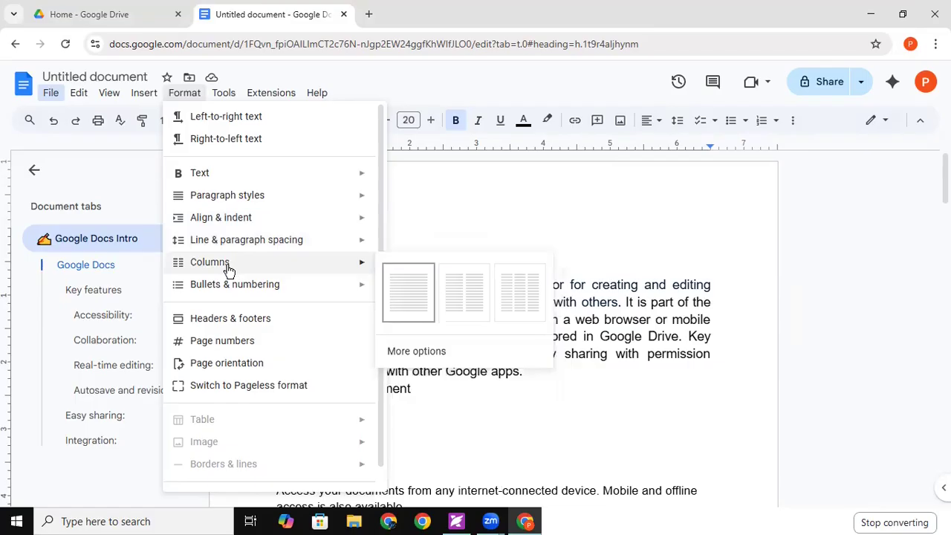
mouse_move(240, 290)
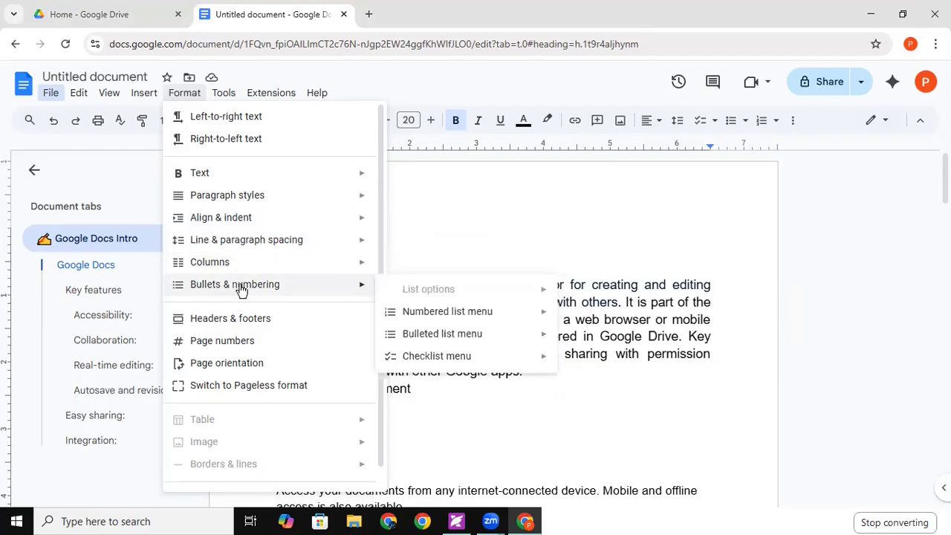
click(652, 329)
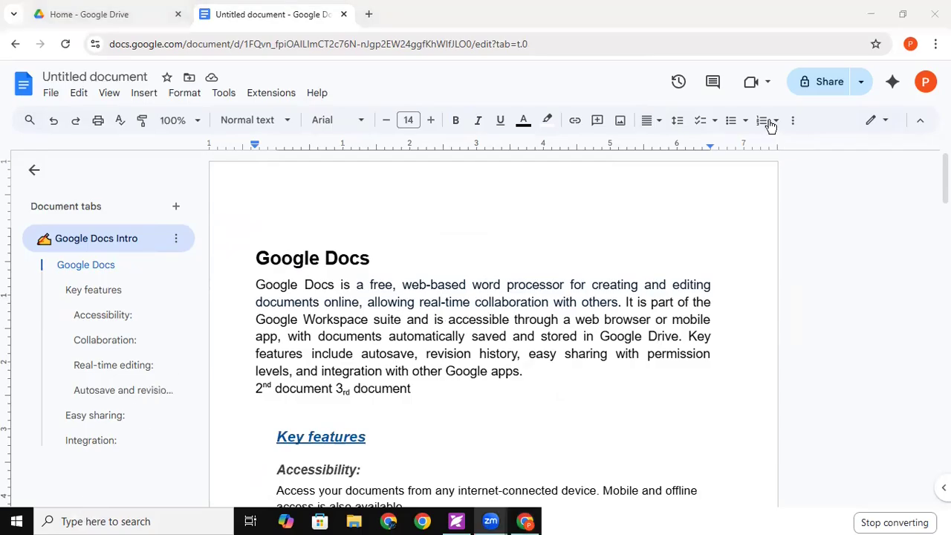
Format the "Accessibility:" heading under Key features as a bulleted list item with the star bullet style
scroll(362, 314, down, 3)
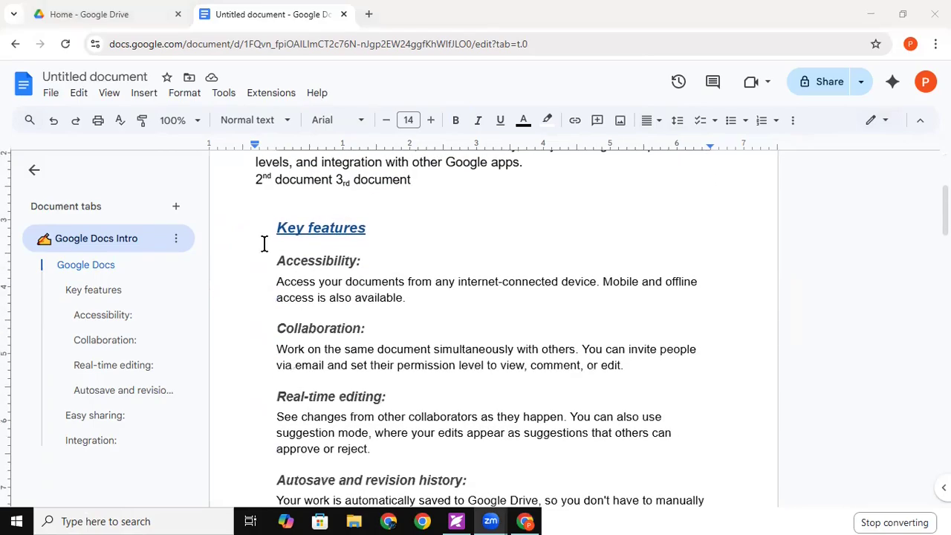
drag(271, 257, 359, 258)
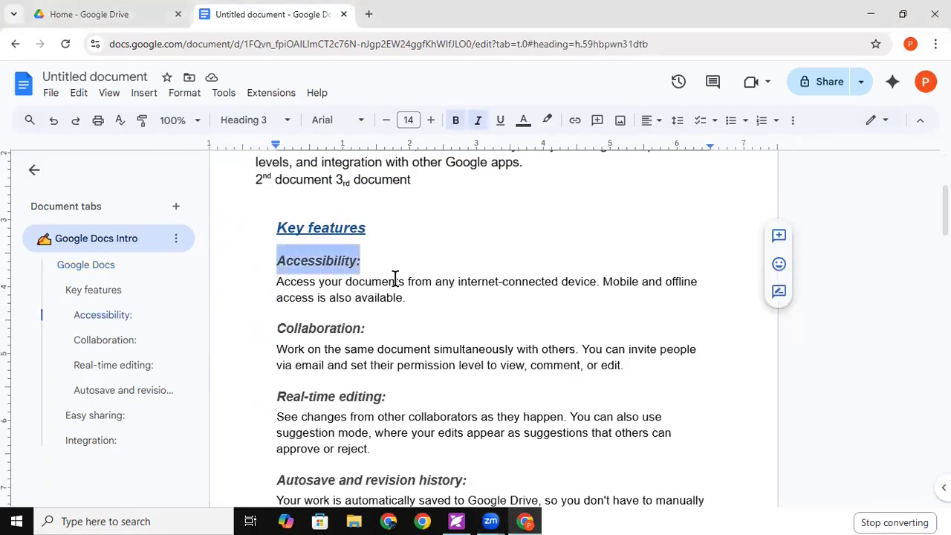
click(746, 125)
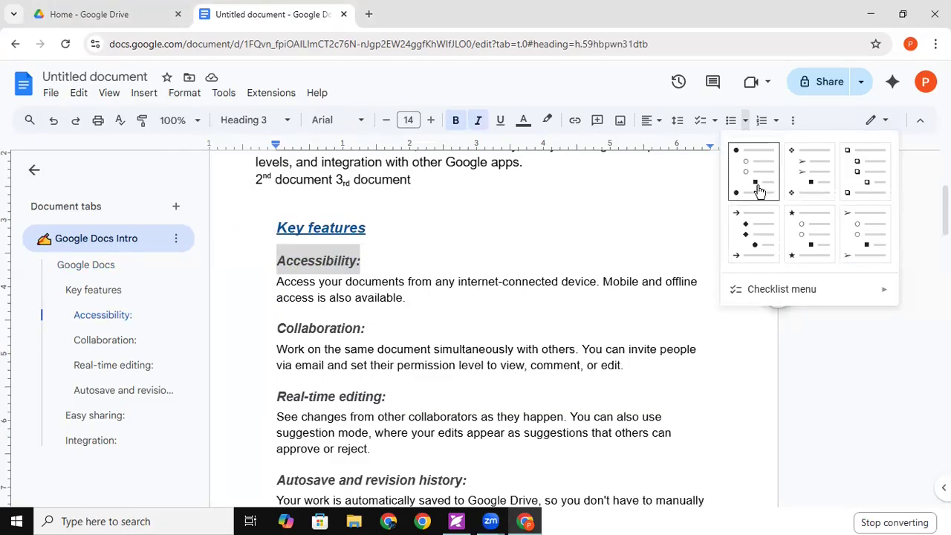
mouse_move(763, 296)
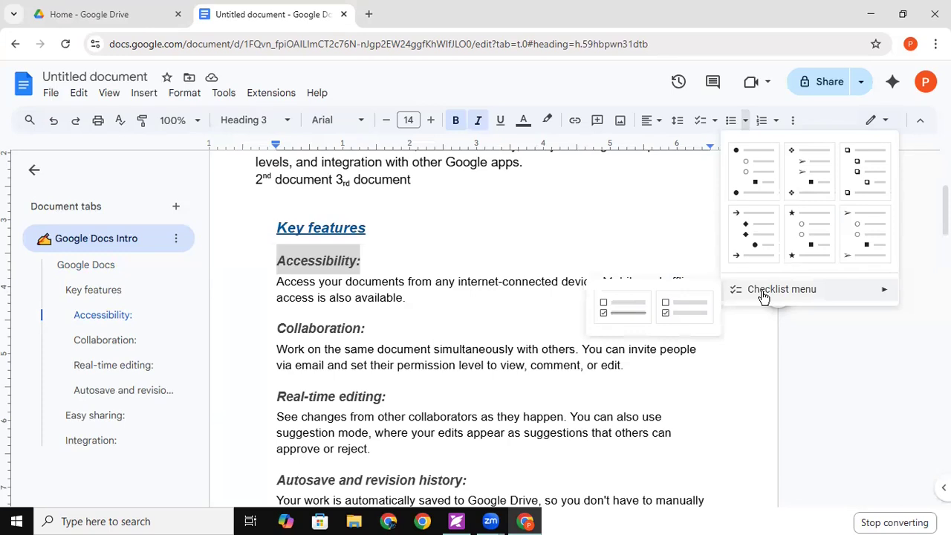
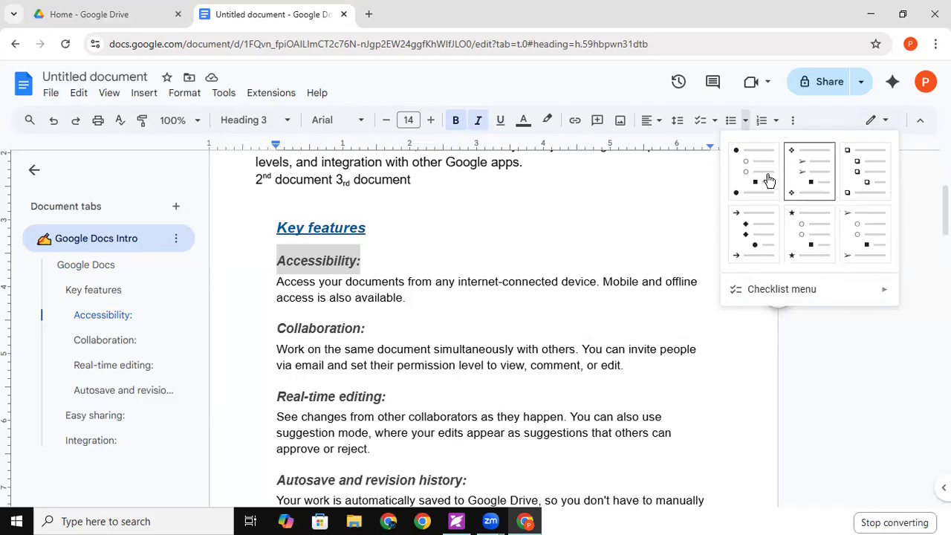
mouse_move(818, 287)
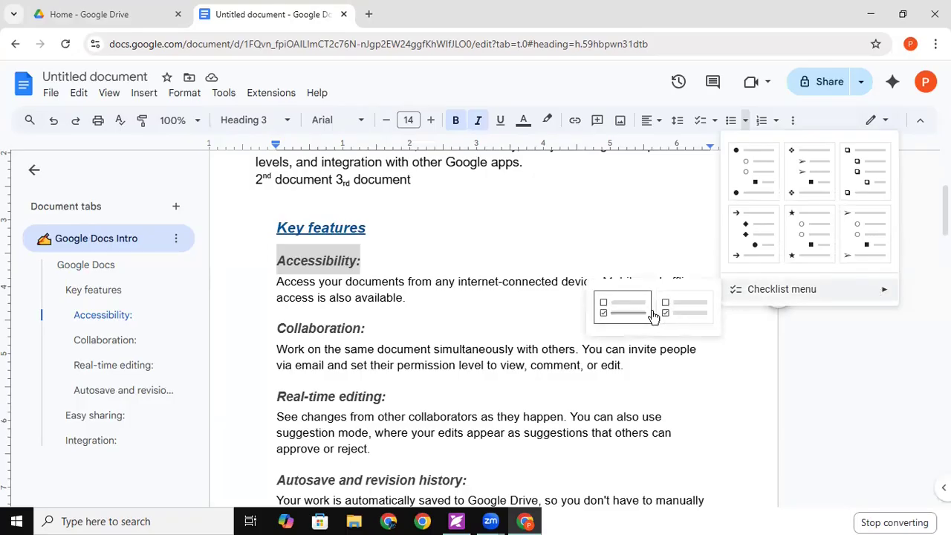
click(809, 226)
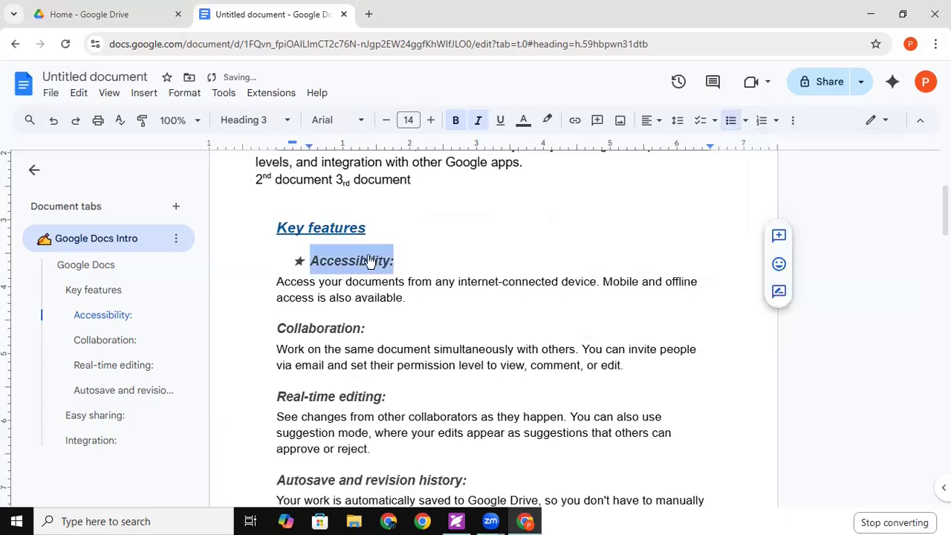
Make the "Collaboration:" heading a bulleted list item with the star bullet style
click(304, 328)
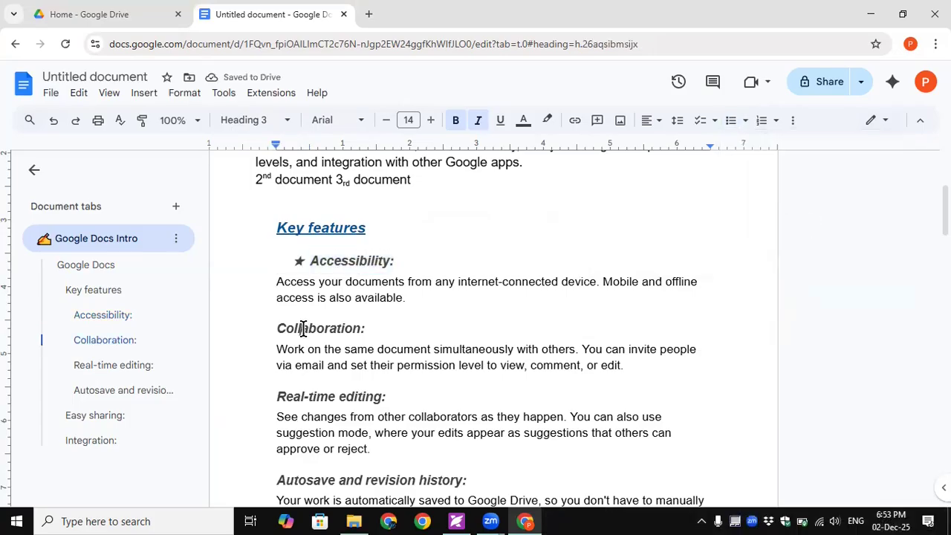
click(731, 123)
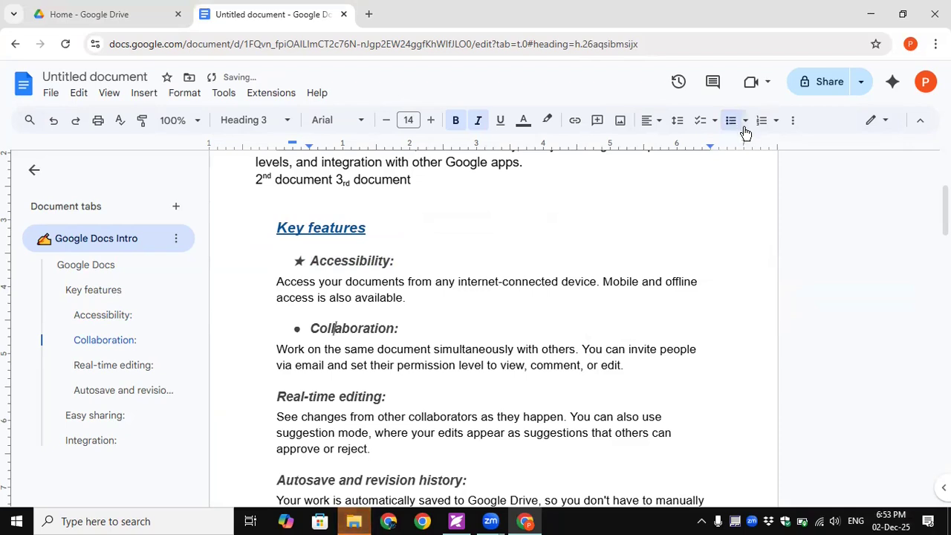
click(745, 122)
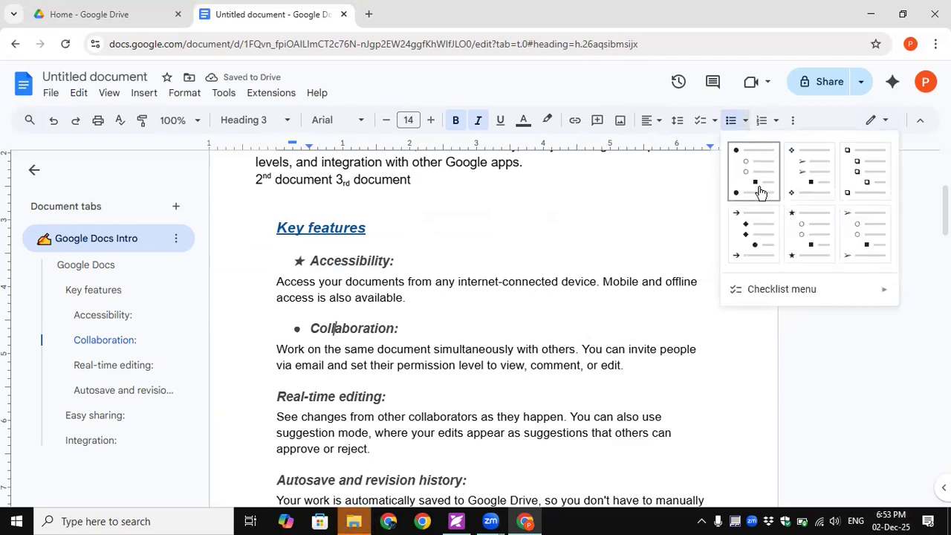
click(810, 233)
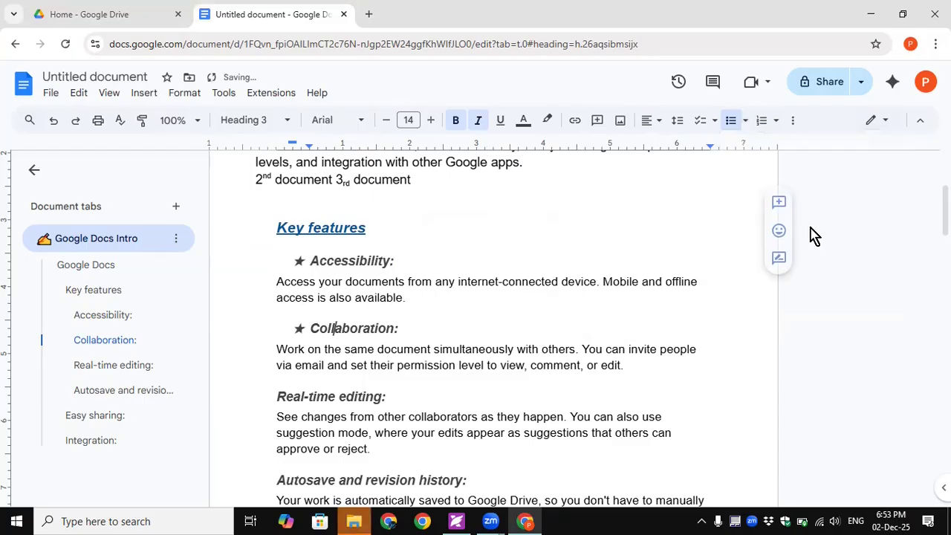
Add an arrowhead-style bullet to the "Real-time editing:" heading
scroll(550, 255, down, 3)
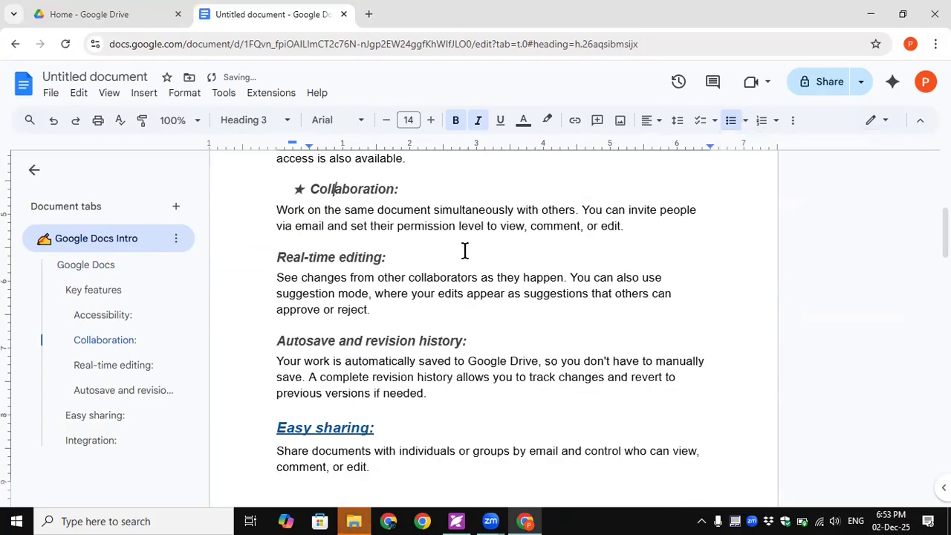
drag(279, 256, 409, 257)
click(329, 258)
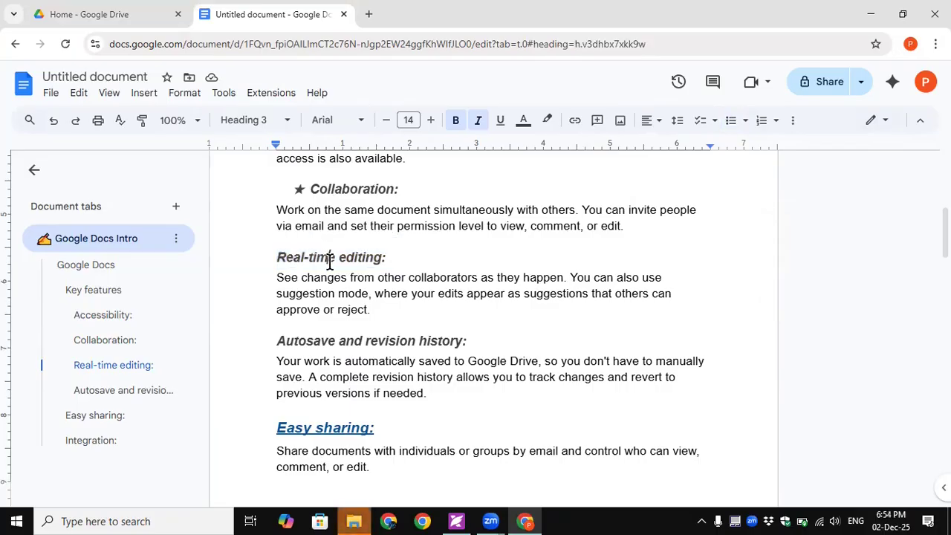
click(745, 120)
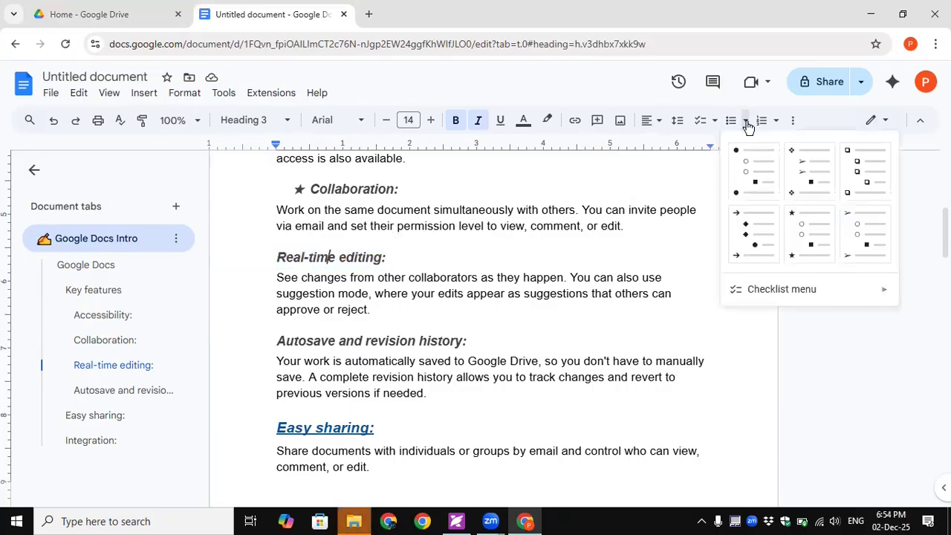
click(859, 227)
Turn the "Autosave and revision history:" heading into a numbered list item using the capital-letter style (A., a., i.)
click(340, 340)
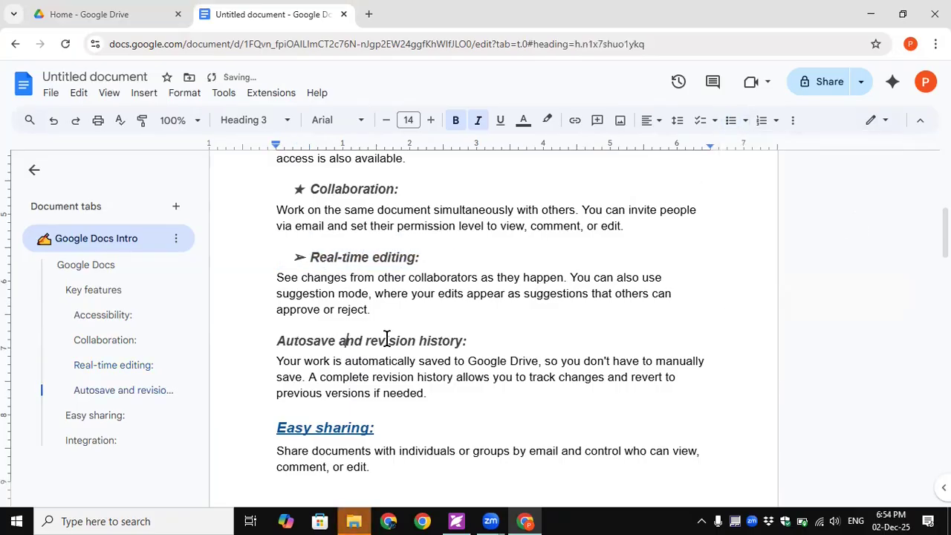
click(762, 123)
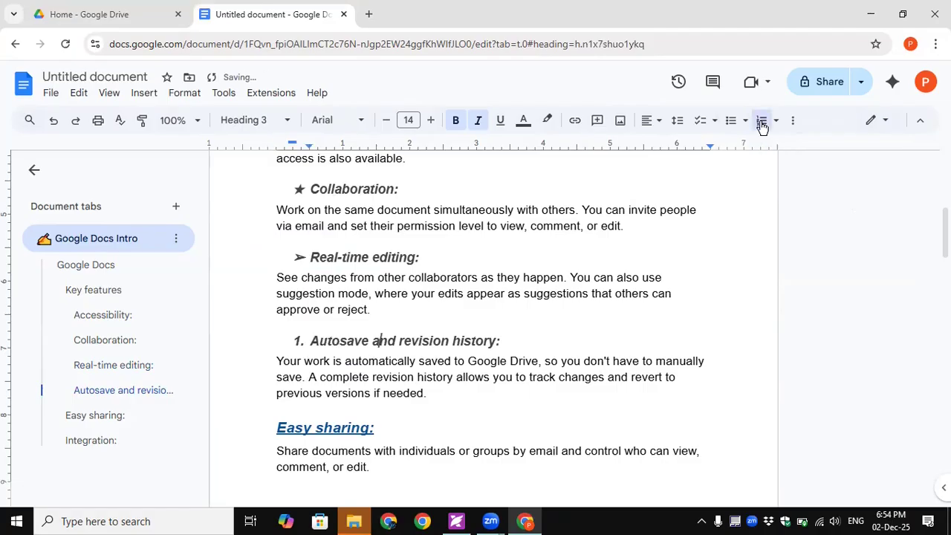
click(777, 121)
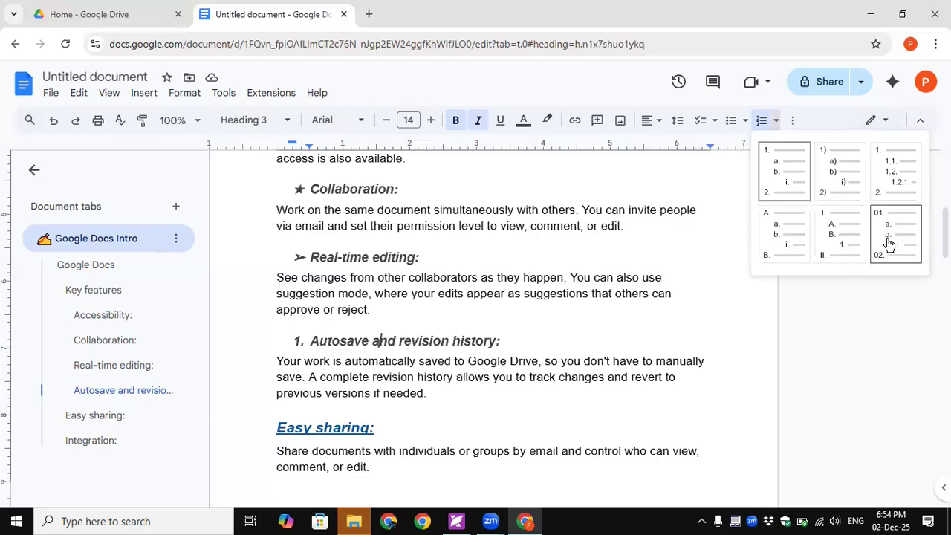
click(777, 237)
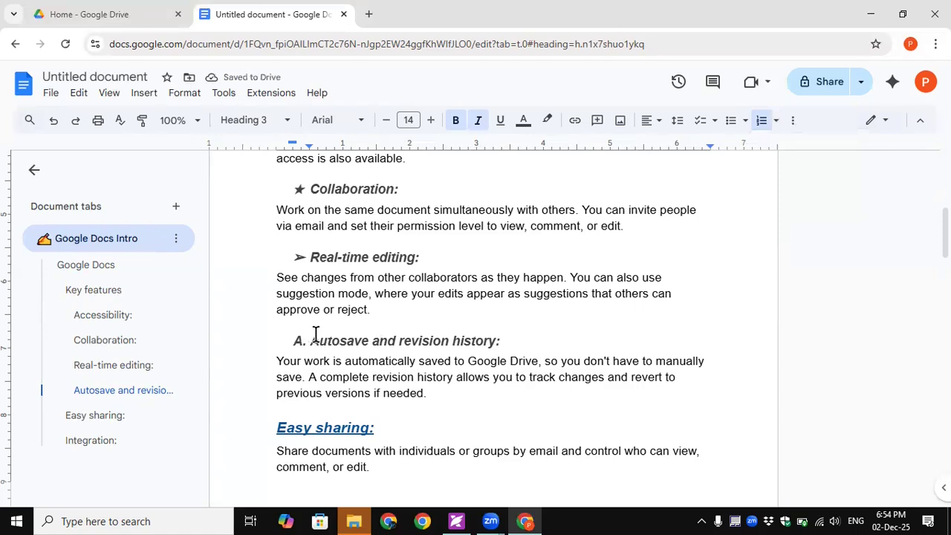
Review the bulleted headings and examine the line and paragraph spacing options for the "Accessibility:" heading
scroll(342, 335, down, 3)
scroll(344, 332, up, 5)
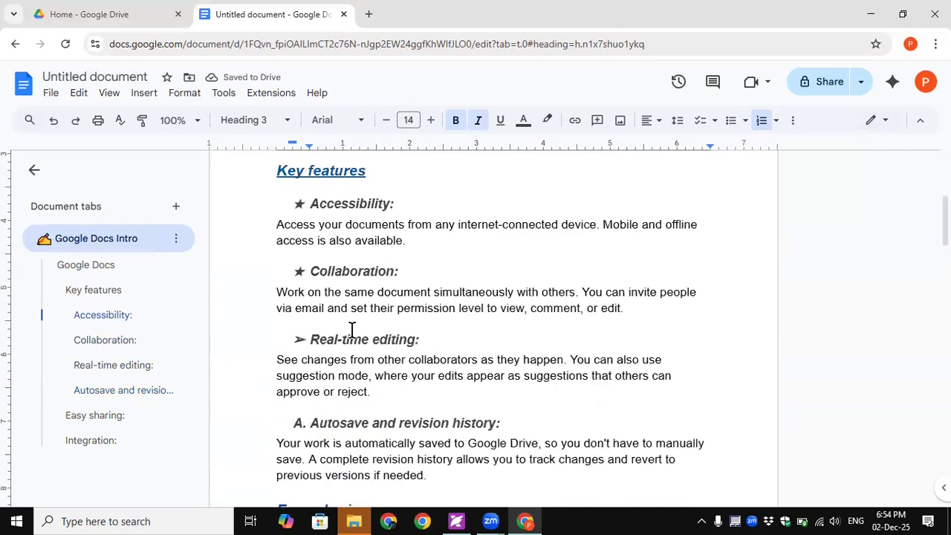
click(307, 260)
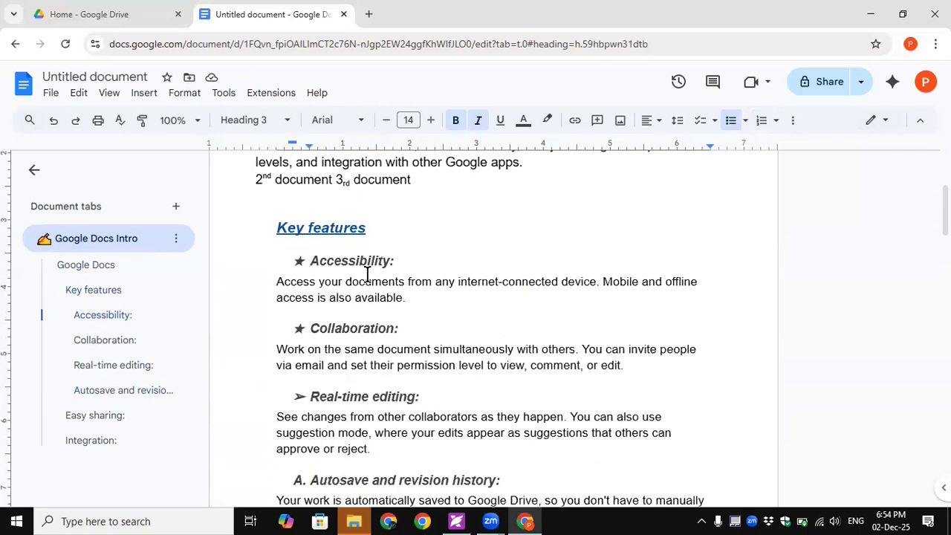
click(188, 93)
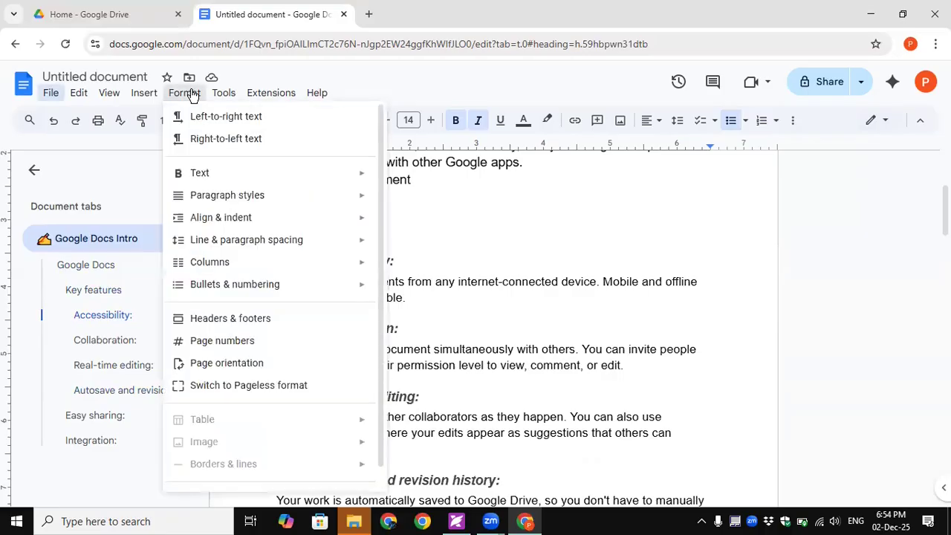
mouse_move(228, 251)
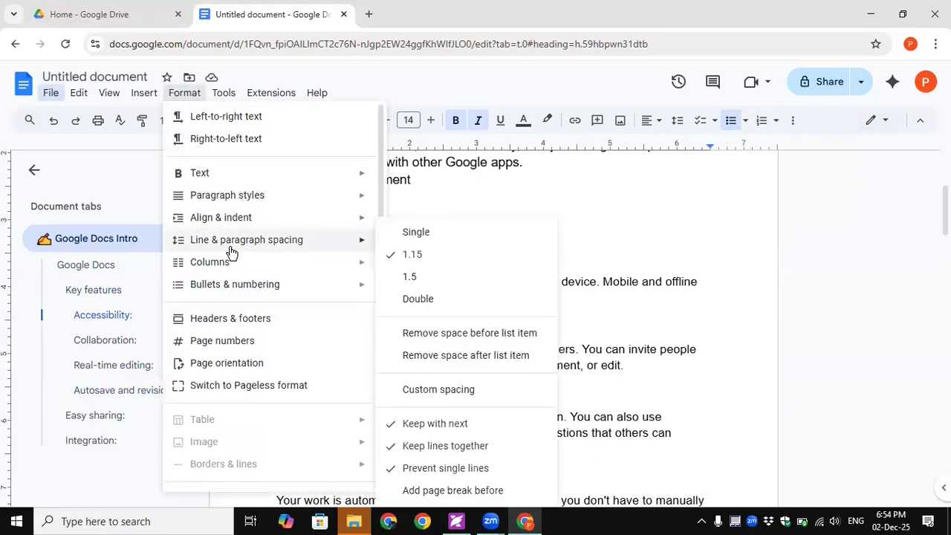
click(592, 329)
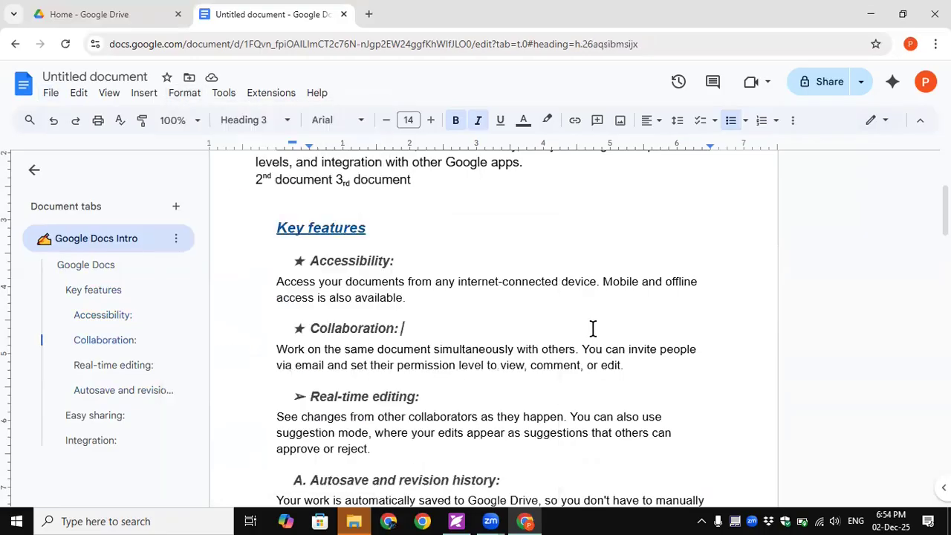
click(427, 300)
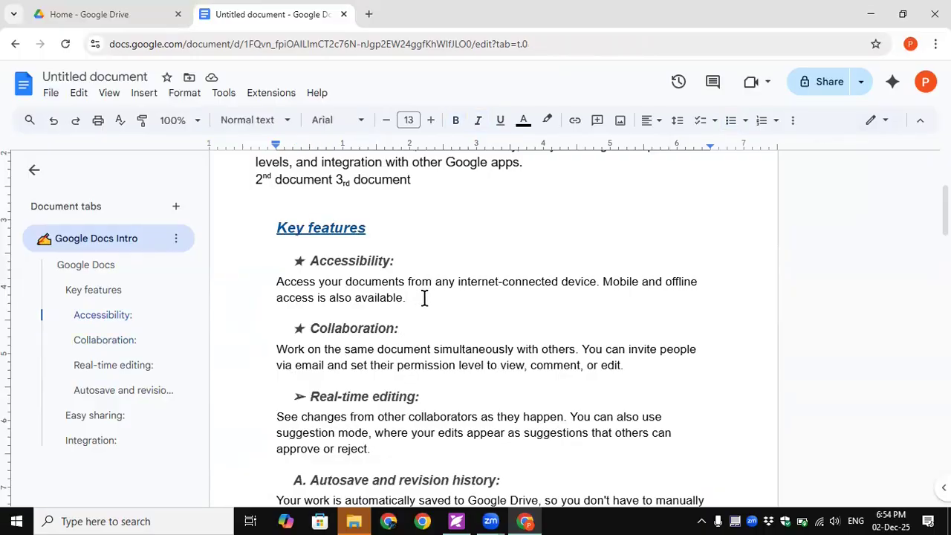
key(Delete)
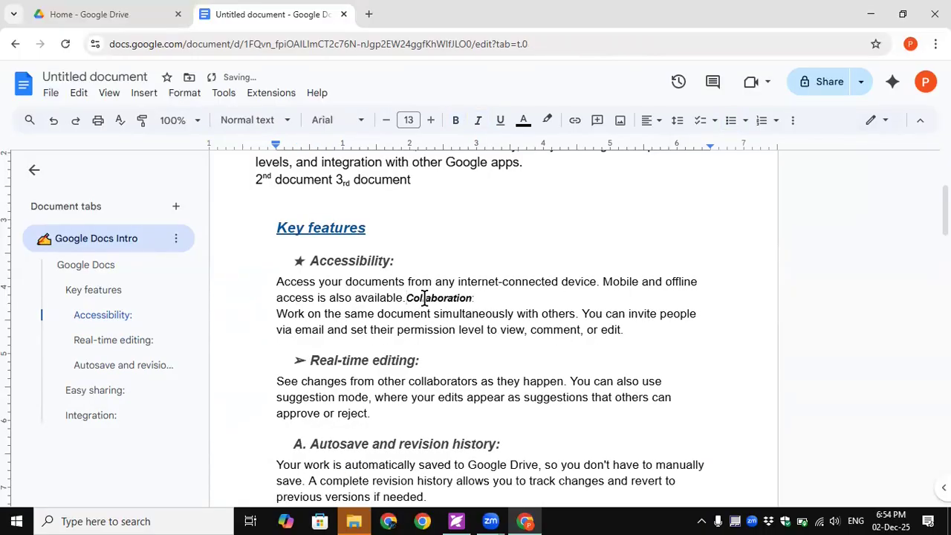
key(ctrl+z)
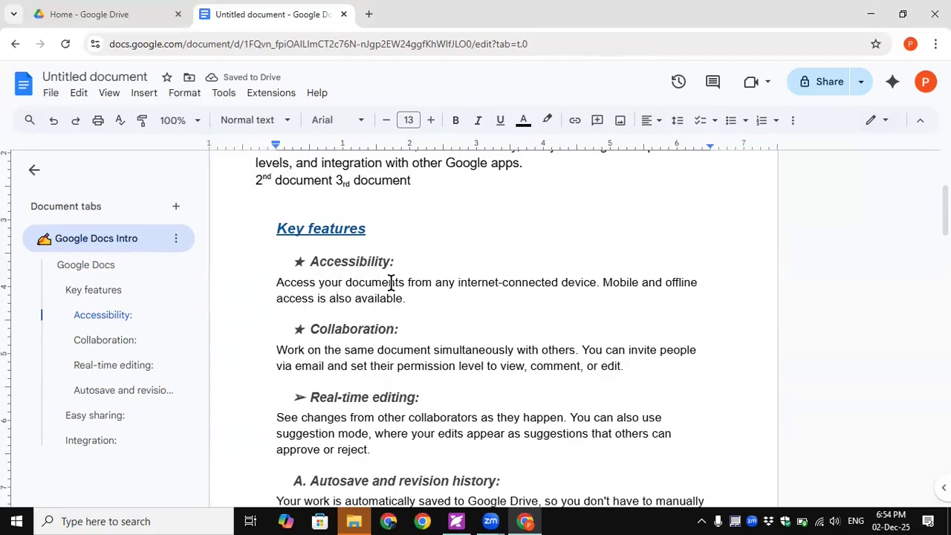
Delete the "2nd document 3rd document" line below the introductory paragraph
scroll(390, 282, up, 3)
scroll(392, 282, down, 1)
drag(256, 214, 253, 319)
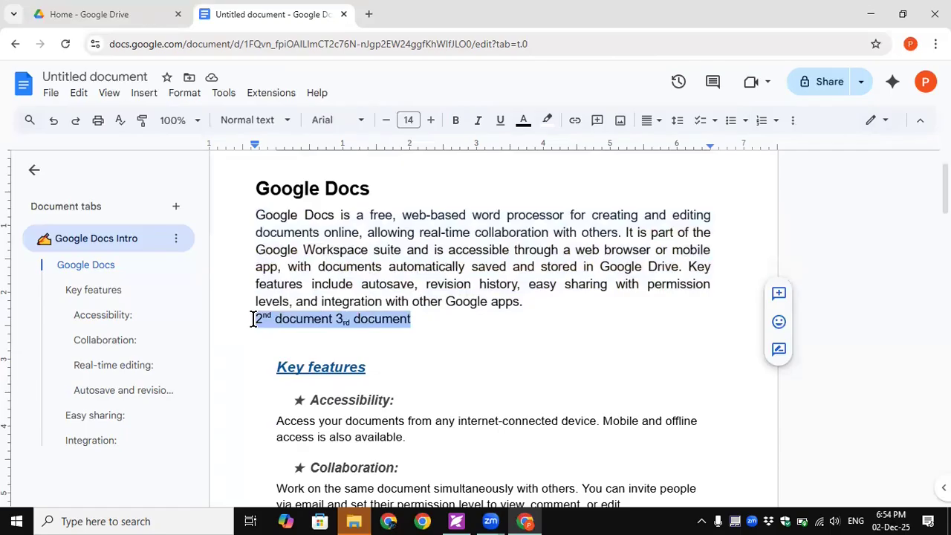
key(BackSpace)
Try left alignment on the introductory paragraph and return it to justified alignment
drag(255, 215, 525, 309)
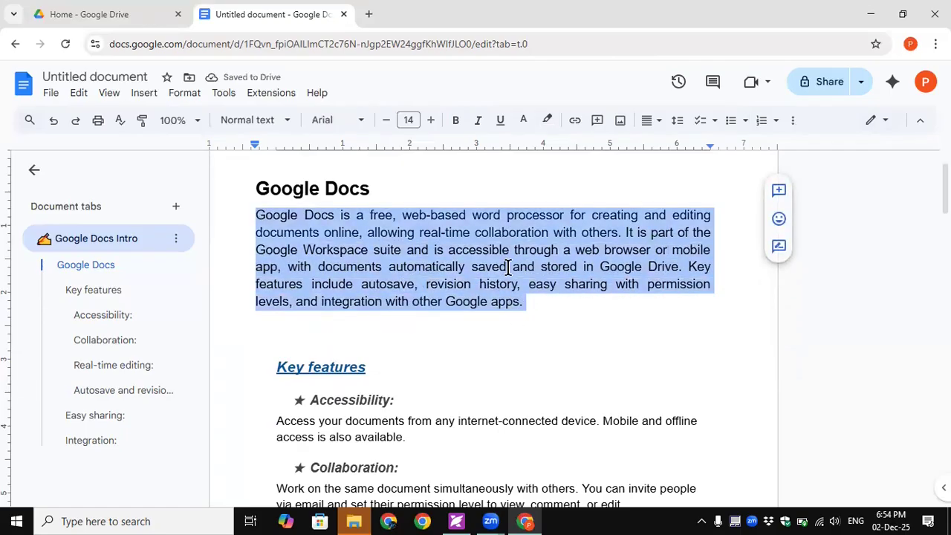
click(657, 122)
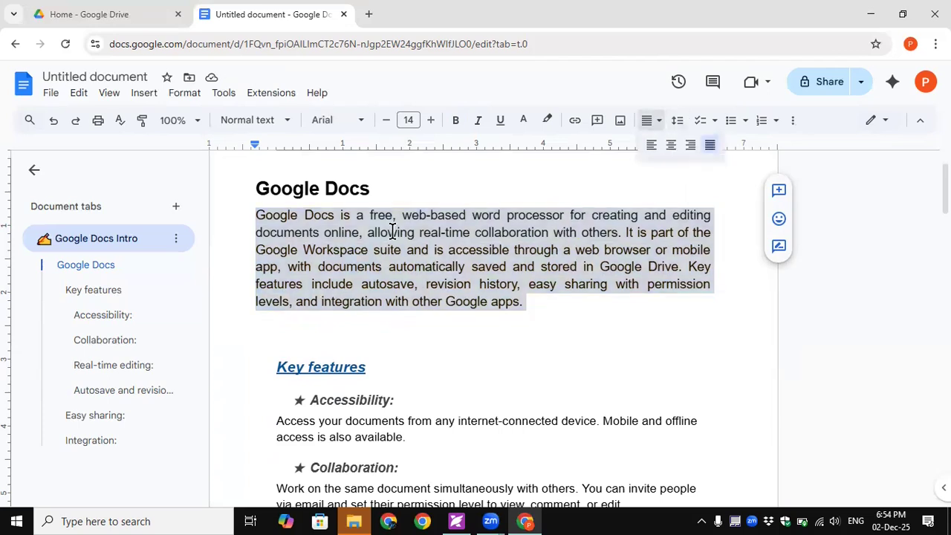
click(652, 145)
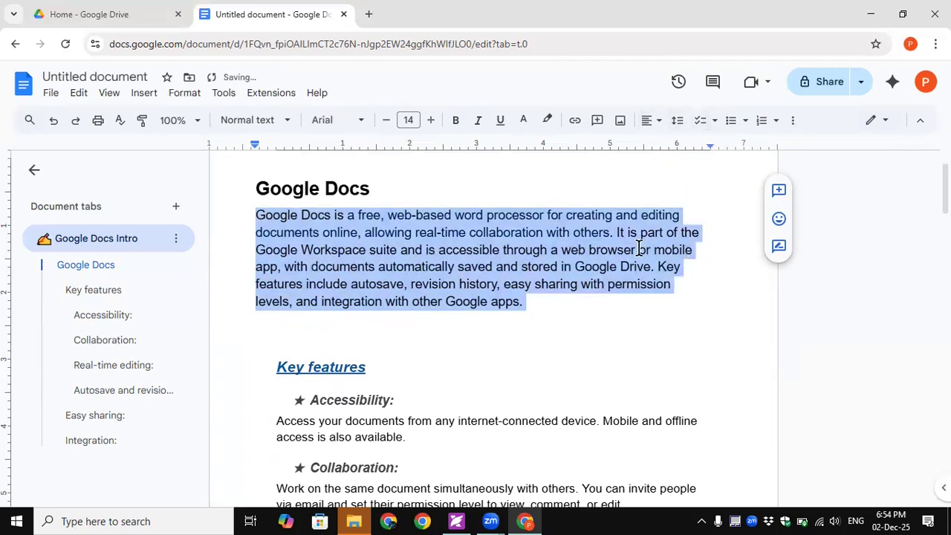
click(655, 121)
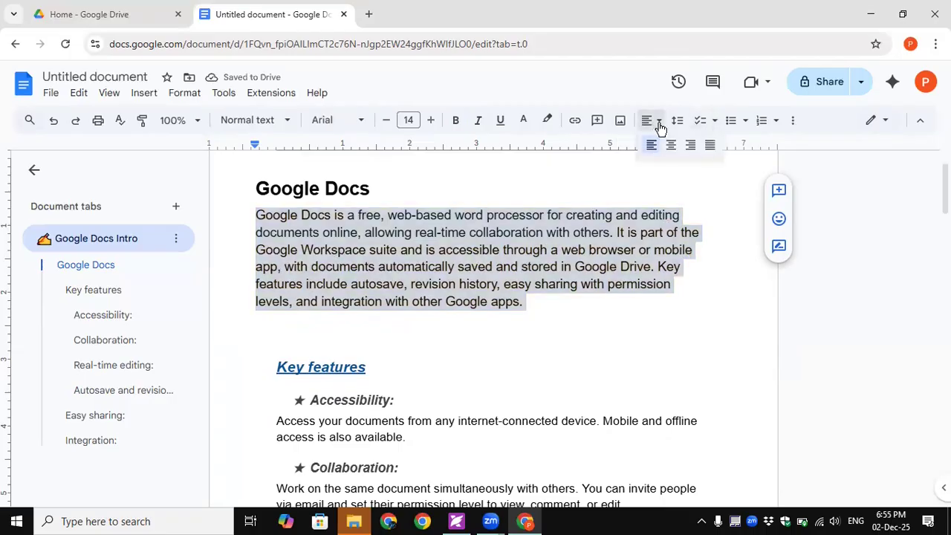
click(711, 147)
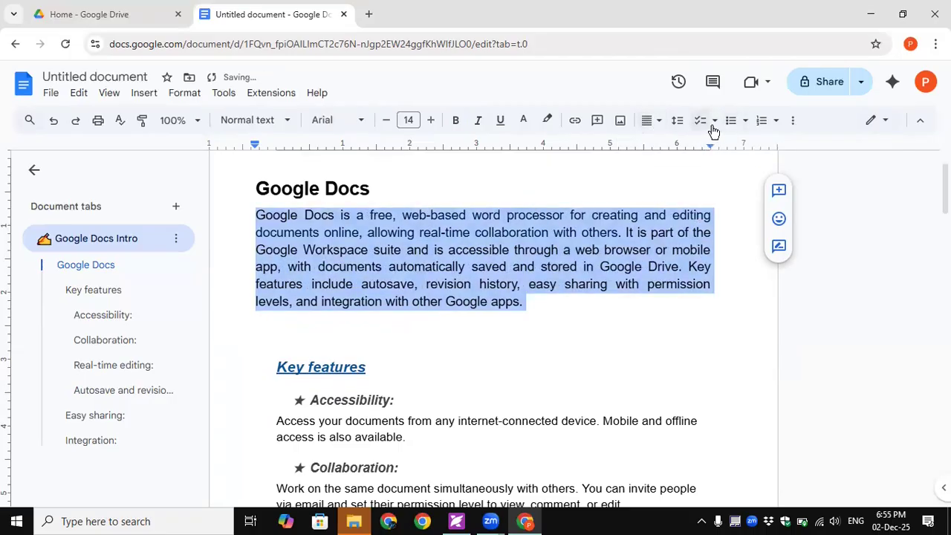
View the checklist and bullet styles, and try Single line spacing on the introductory paragraph
click(715, 123)
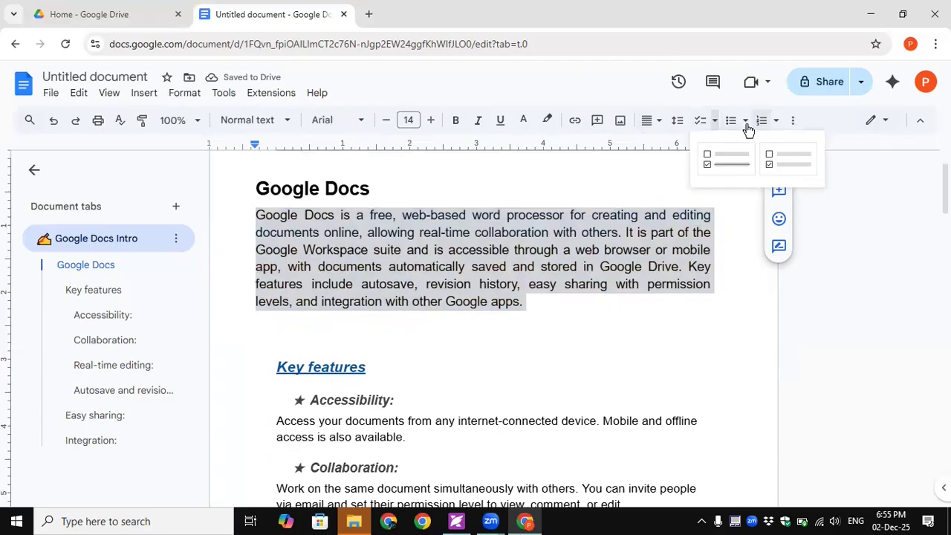
click(746, 122)
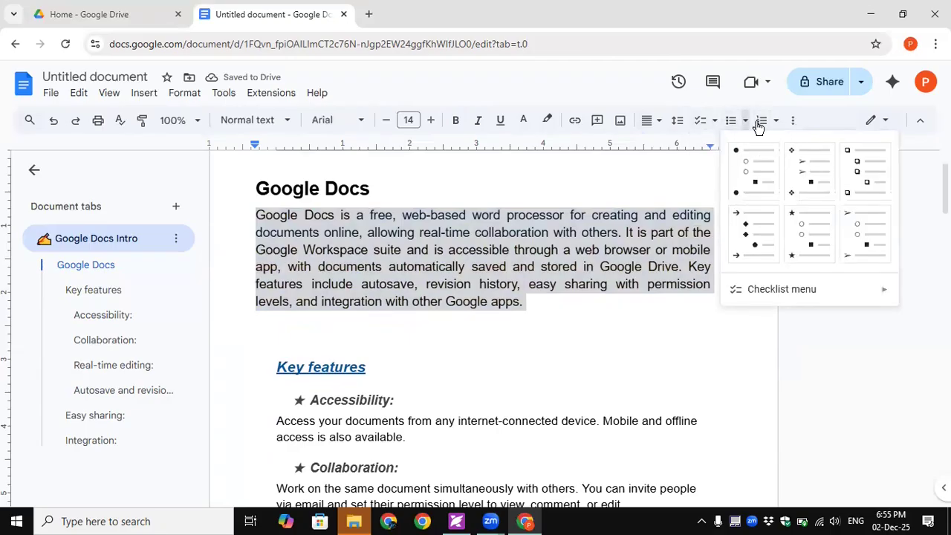
click(681, 124)
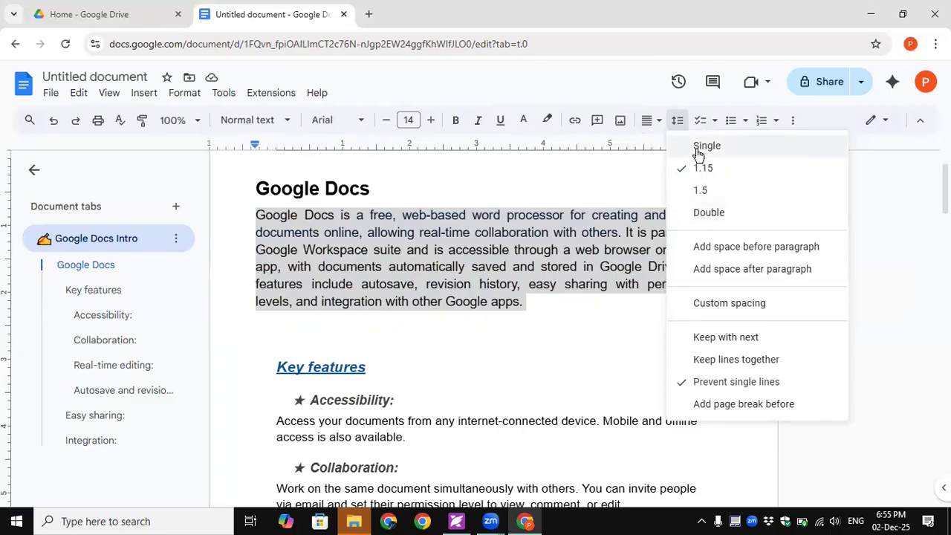
click(702, 148)
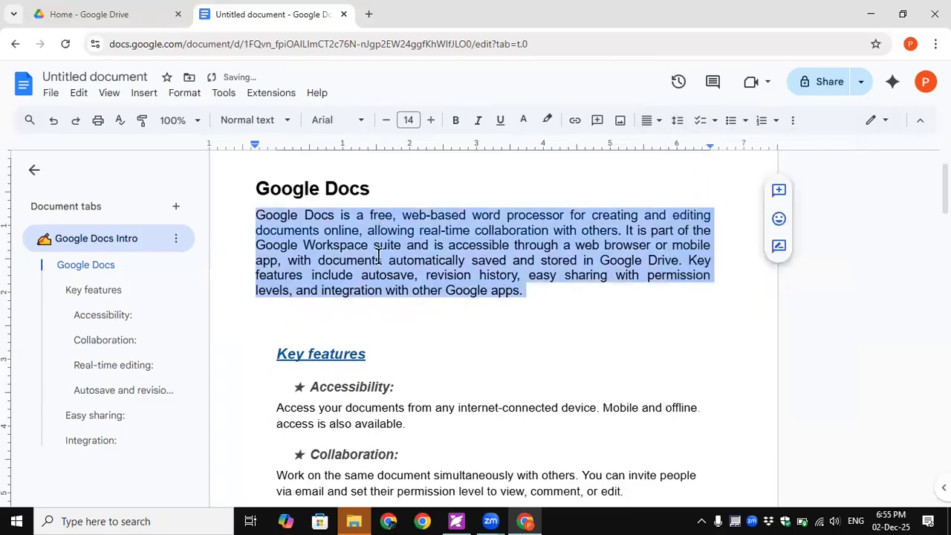
Try 1.5, Double and 1.15 line spacing in turn on the introductory paragraph
click(679, 121)
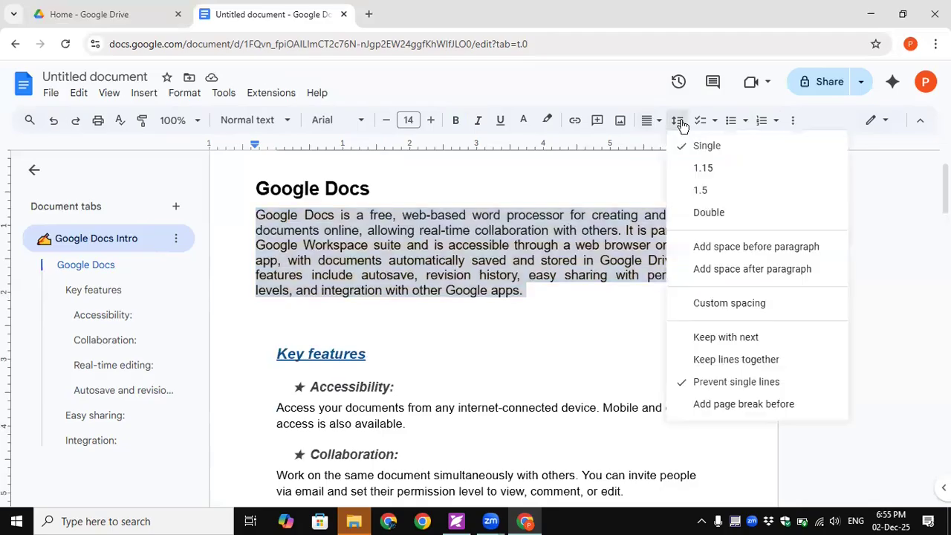
click(700, 191)
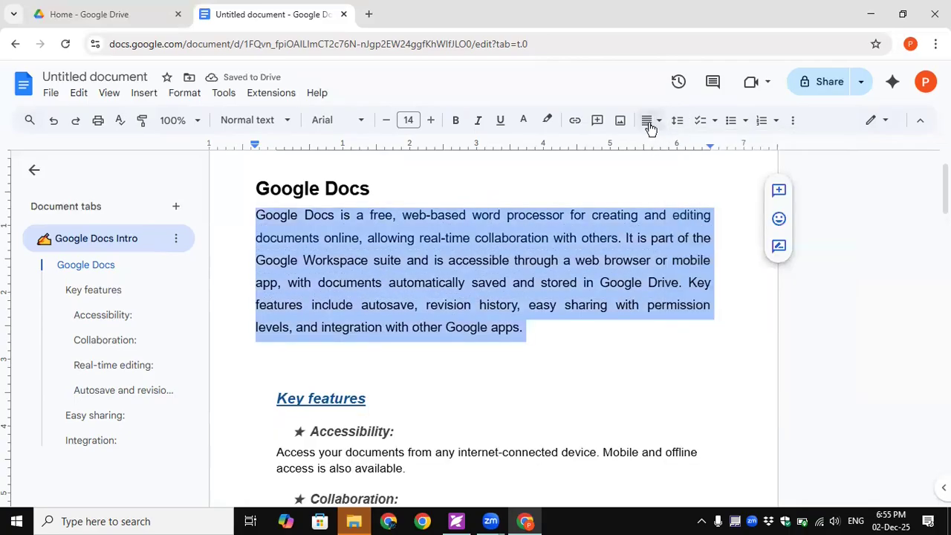
click(677, 120)
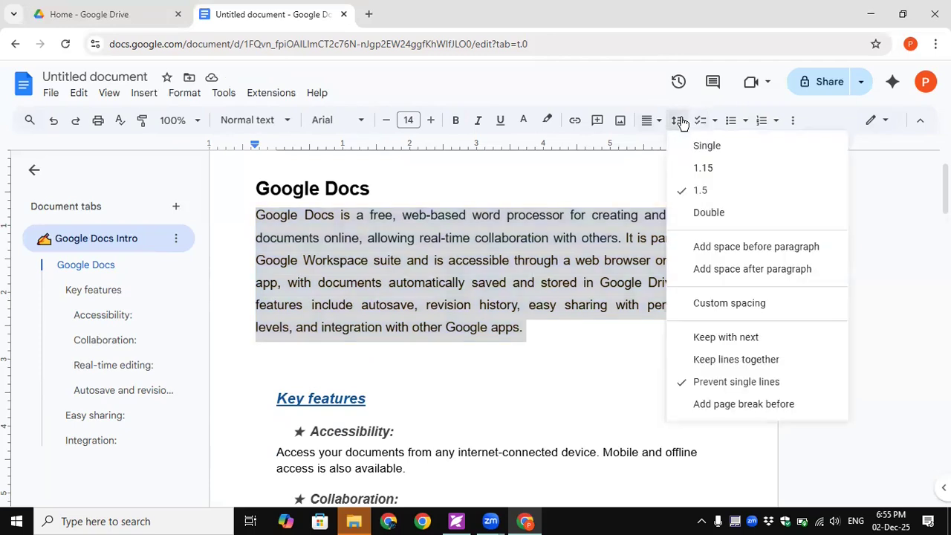
click(700, 212)
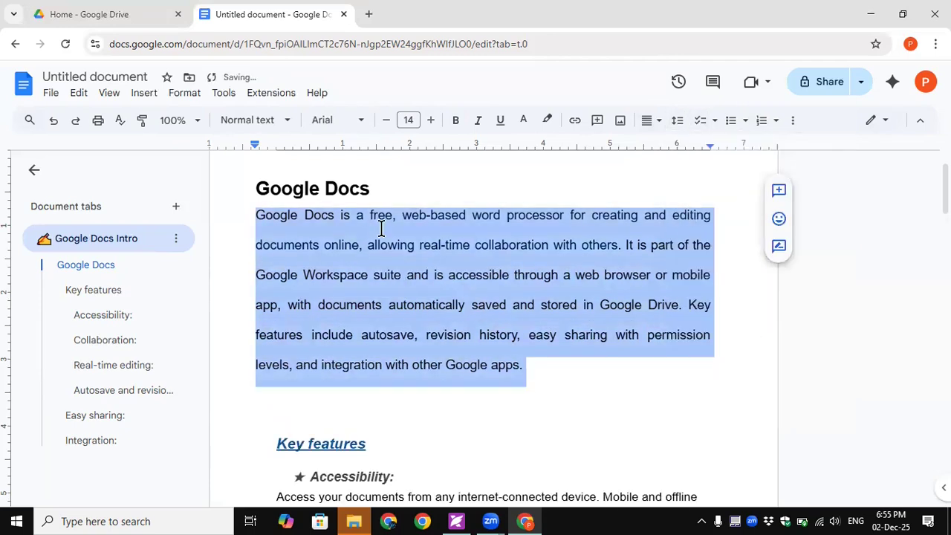
click(680, 121)
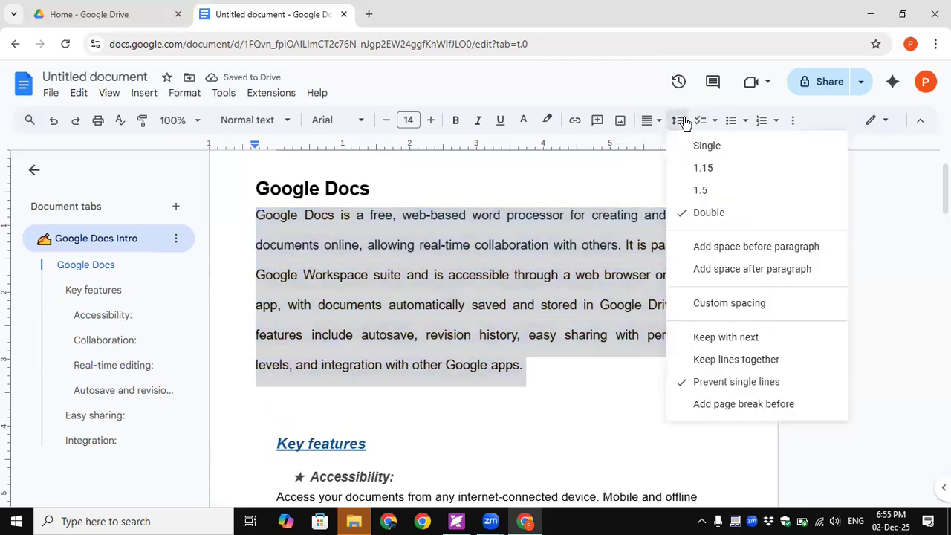
click(690, 169)
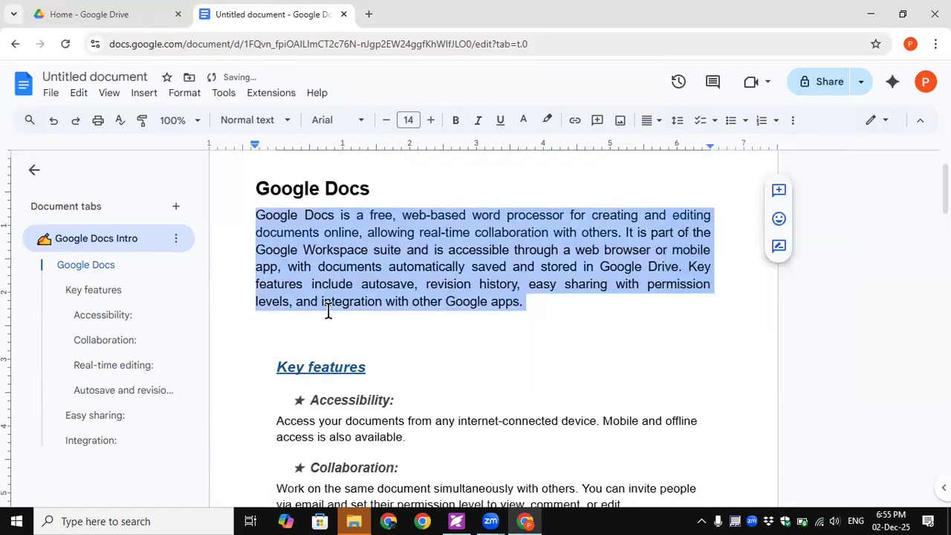
Set the introductory paragraph's line spacing to 1.5 and split it into two paragraphs before "Key features include"
click(678, 122)
click(691, 191)
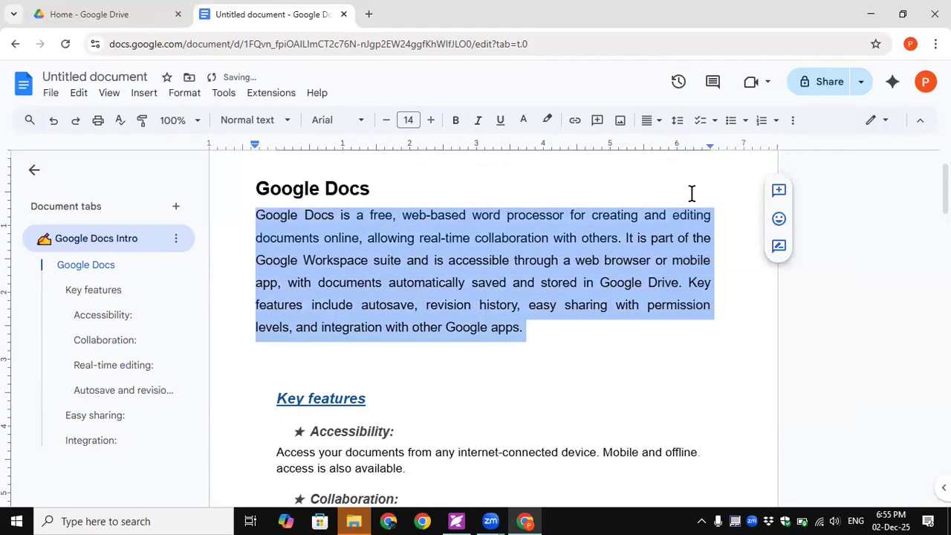
click(533, 331)
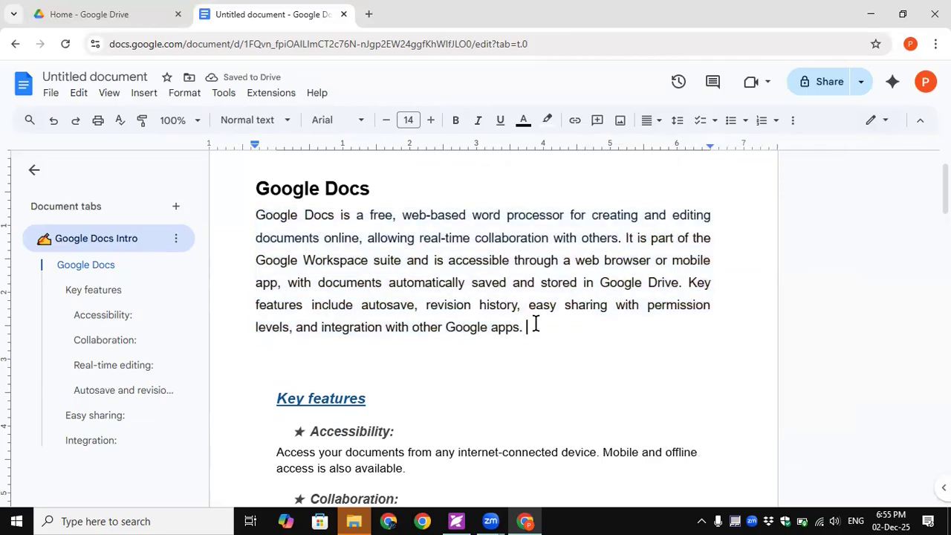
click(685, 281)
key(Return)
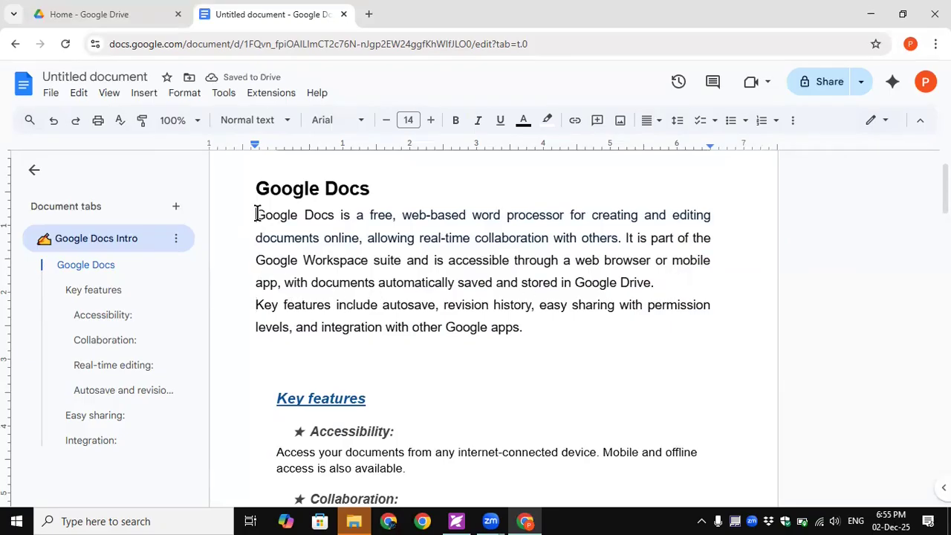
Add space before both introductory paragraphs under the "Google Docs" heading
drag(252, 281, 558, 328)
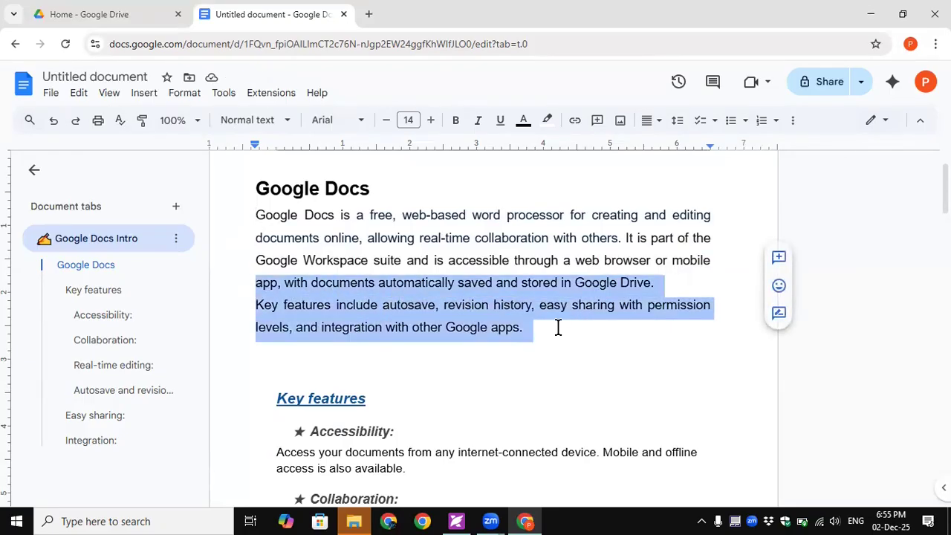
drag(256, 215, 523, 327)
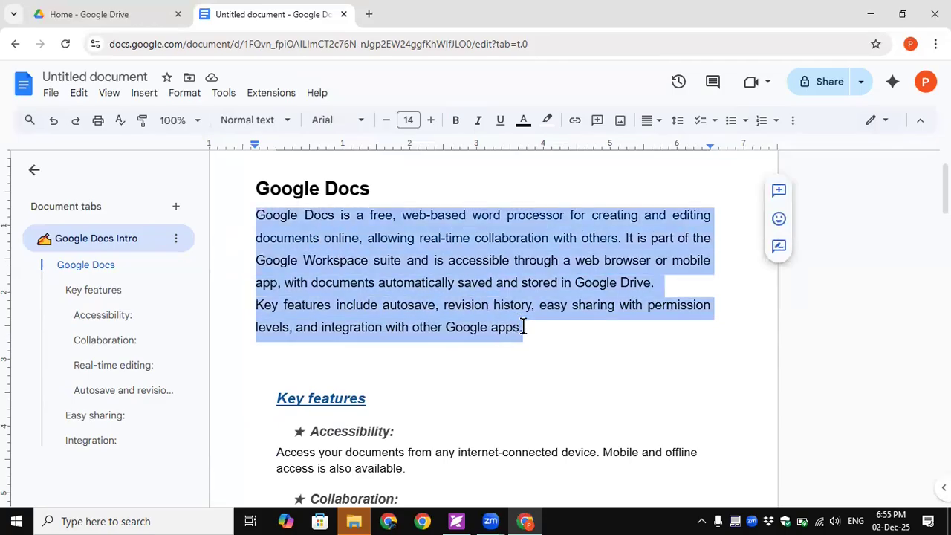
click(677, 120)
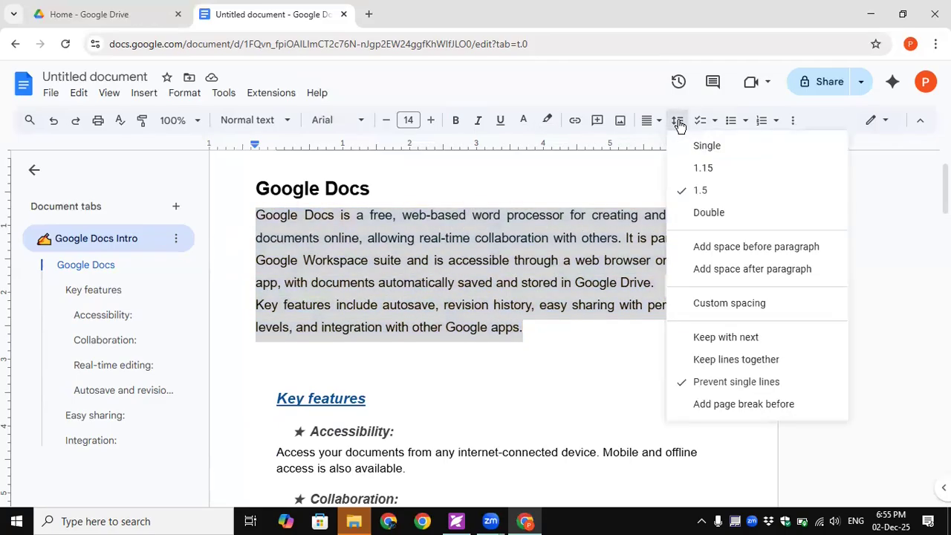
click(721, 247)
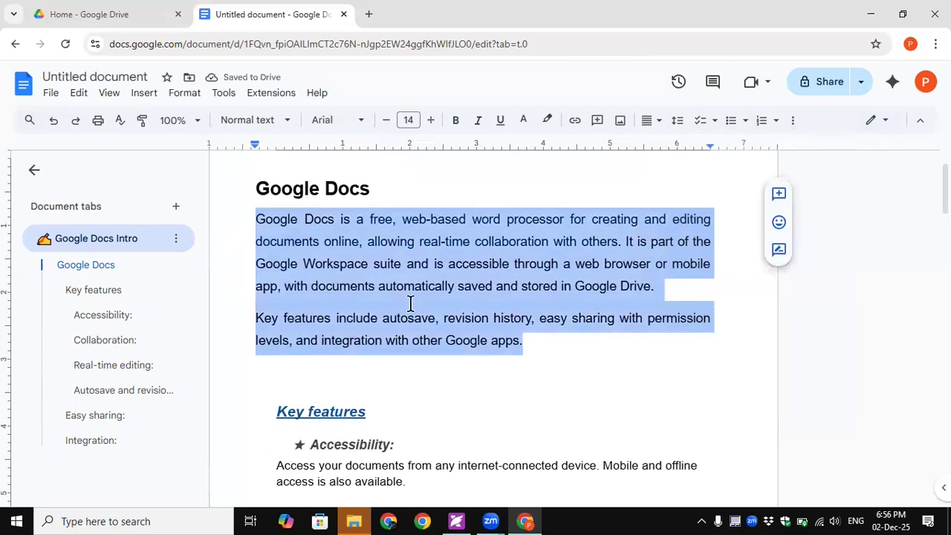
click(474, 310)
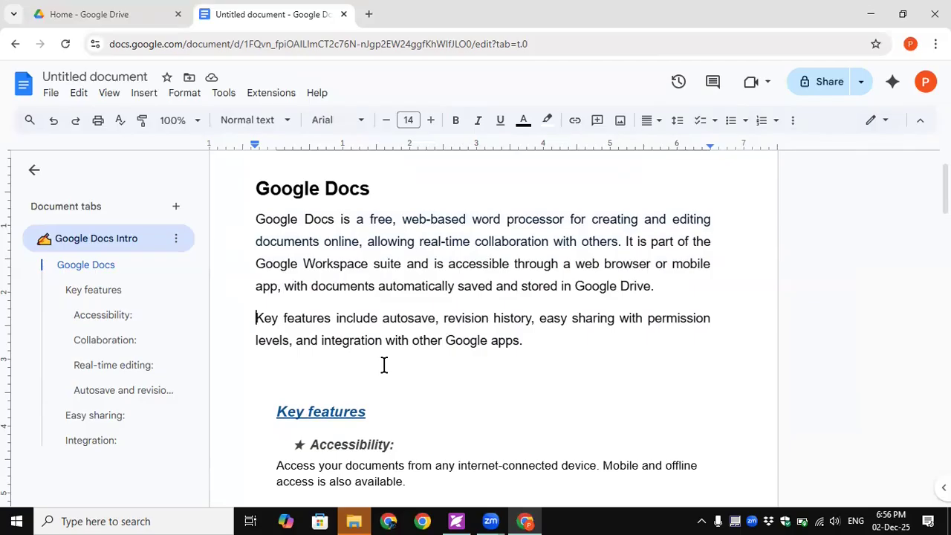
Remove the space before both introductory paragraphs
double_click(683, 285)
click(671, 289)
click(625, 242)
drag(253, 220, 528, 350)
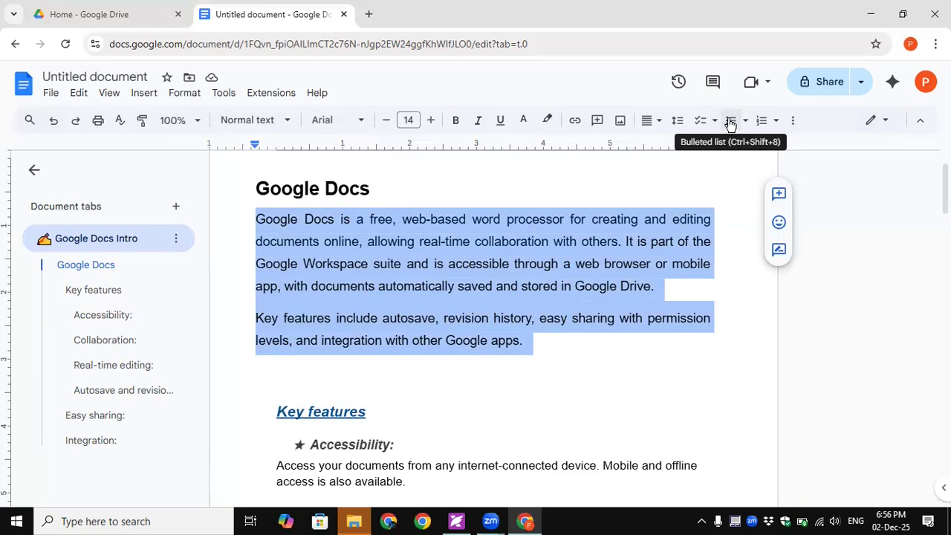
click(681, 128)
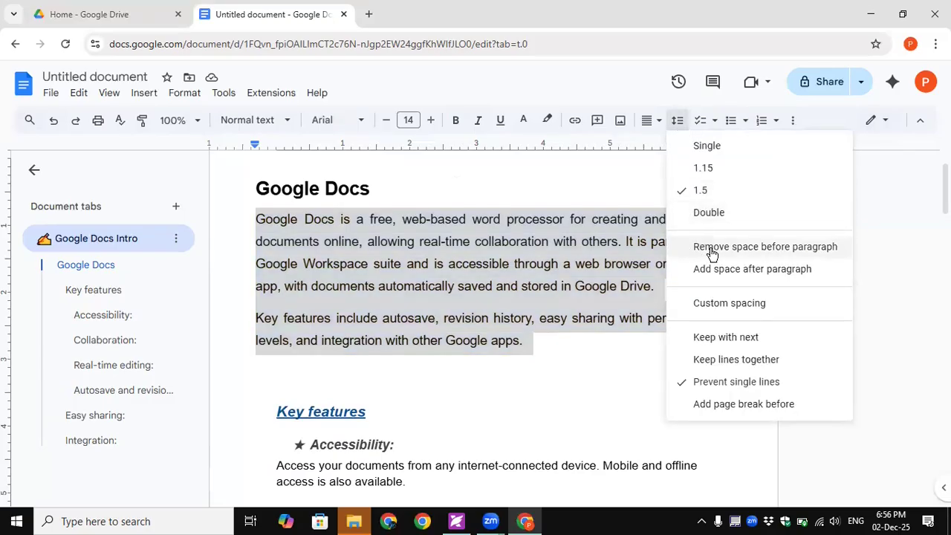
click(711, 253)
Add space after both introductory paragraphs and view the remaining spacing options
click(682, 123)
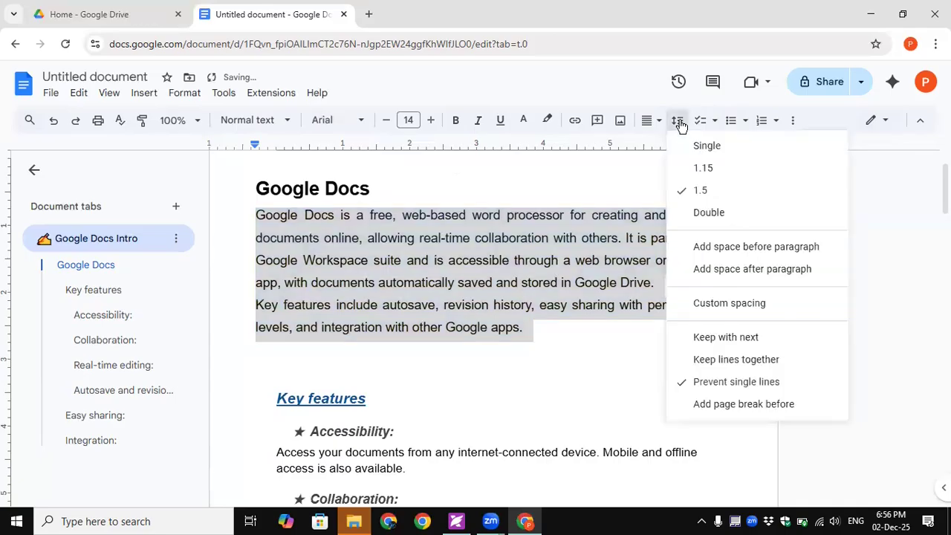
click(714, 271)
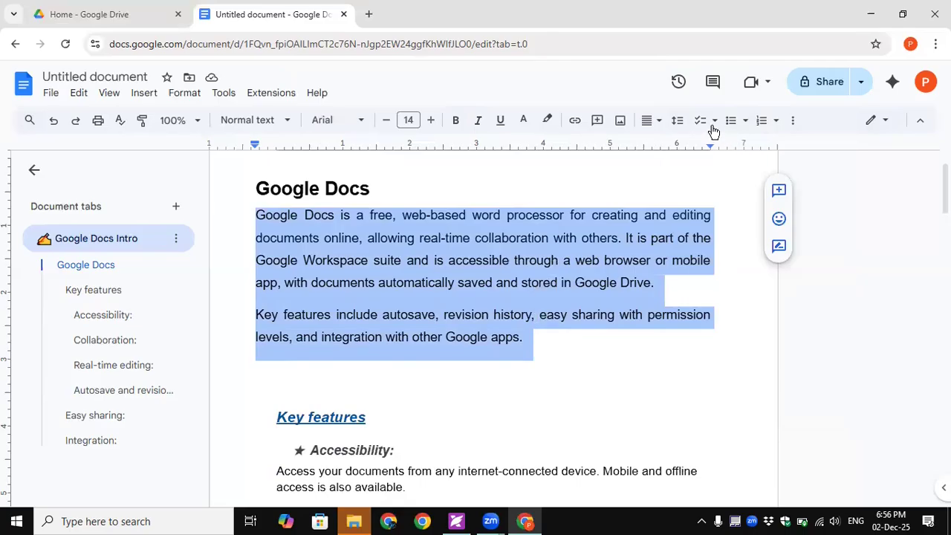
click(677, 123)
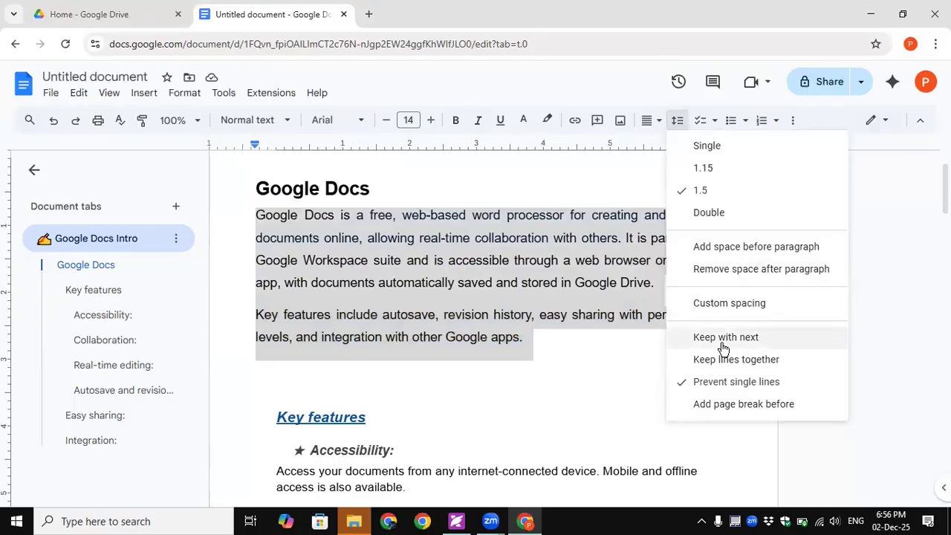
click(569, 376)
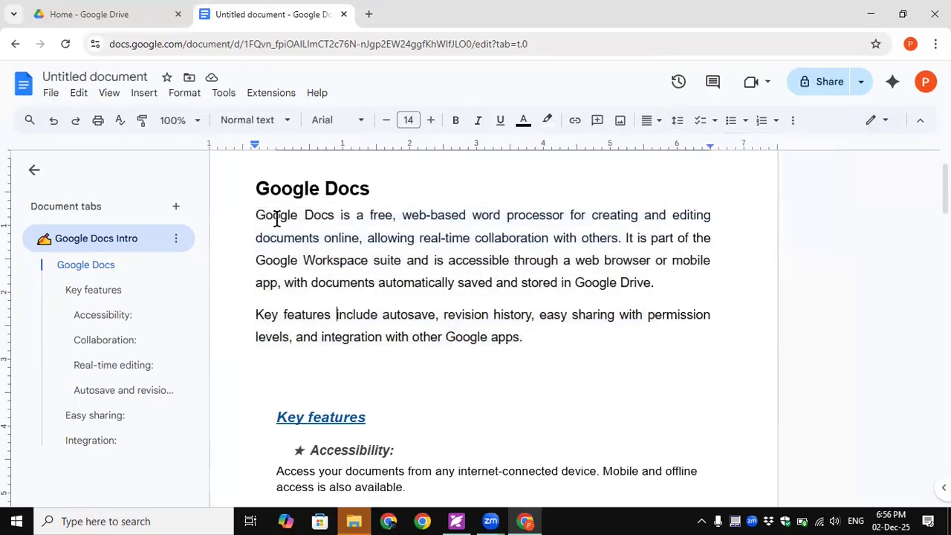
drag(255, 215, 520, 333)
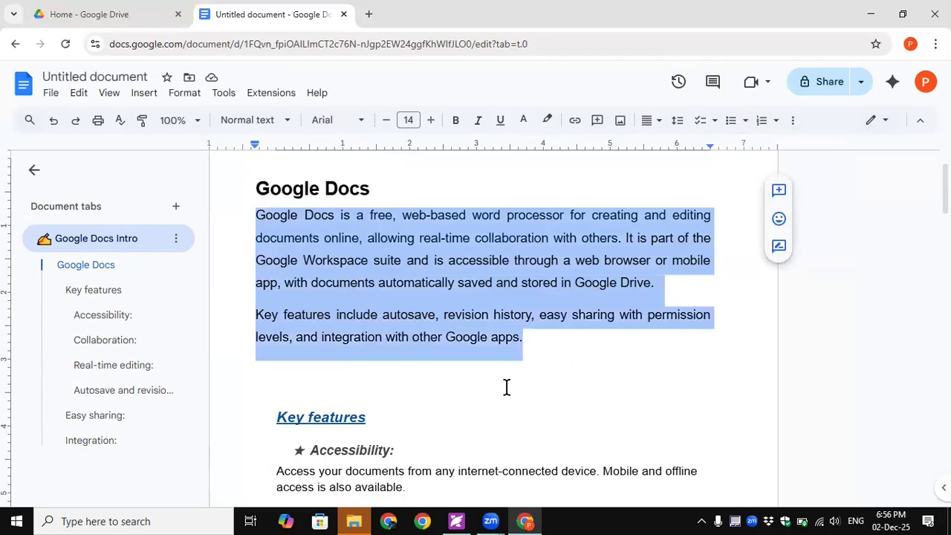
scroll(494, 376, down, 4)
scroll(480, 355, up, 2)
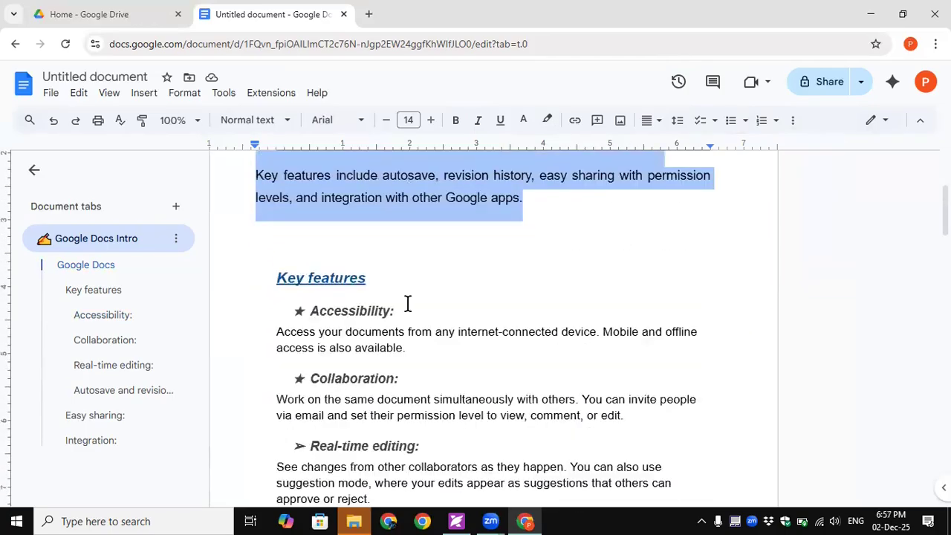
Set the line spacing of the Accessibility and Collaboration headings and their text to Single
drag(283, 302, 648, 420)
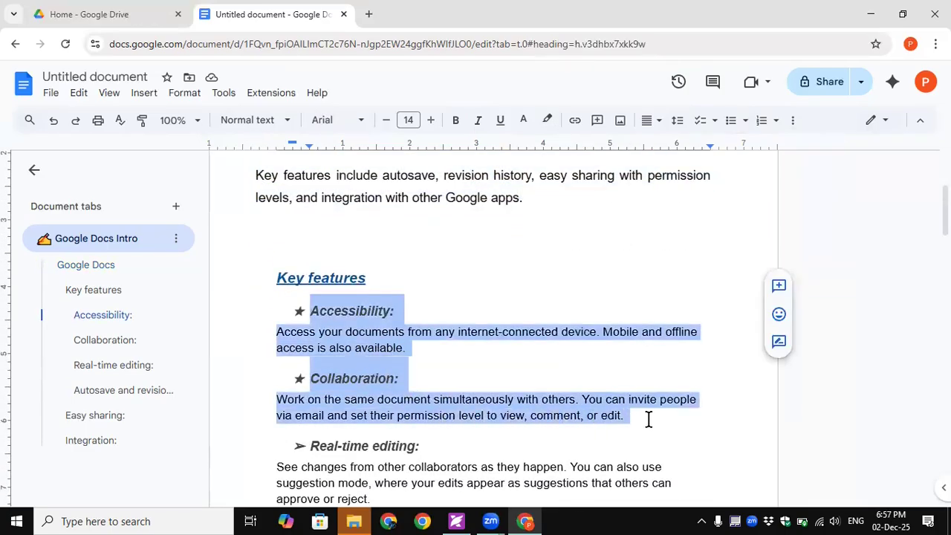
click(678, 120)
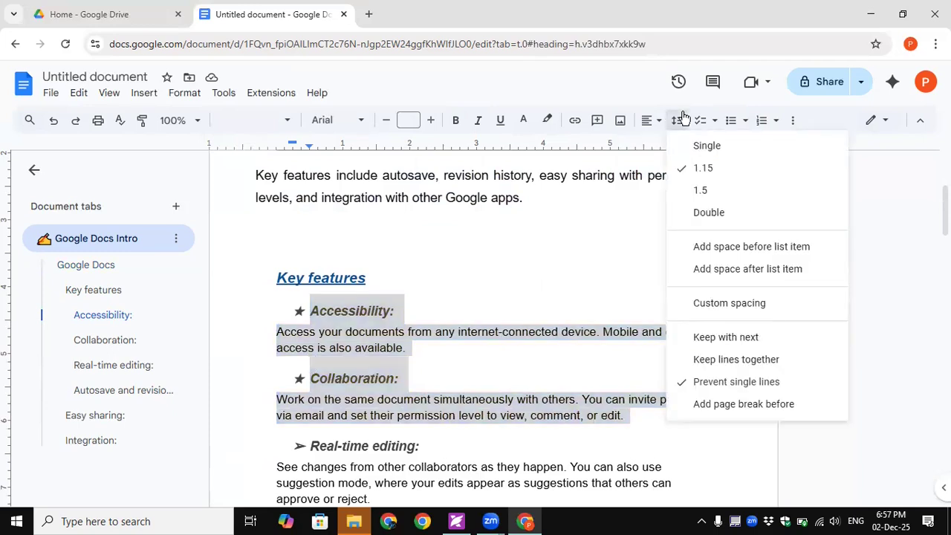
click(704, 146)
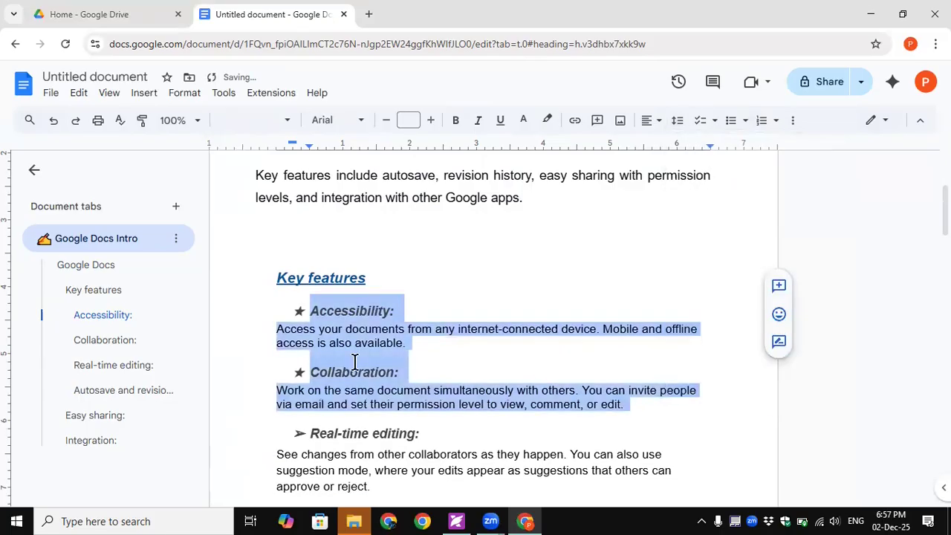
Set the selected Accessibility and Collaboration sections to 1.15 line spacing and add space before their items
click(677, 122)
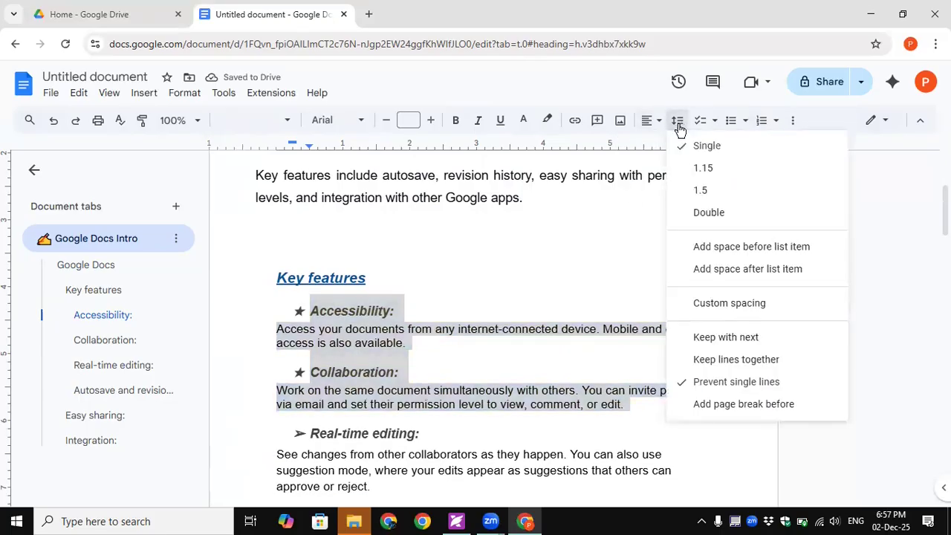
click(702, 168)
click(678, 122)
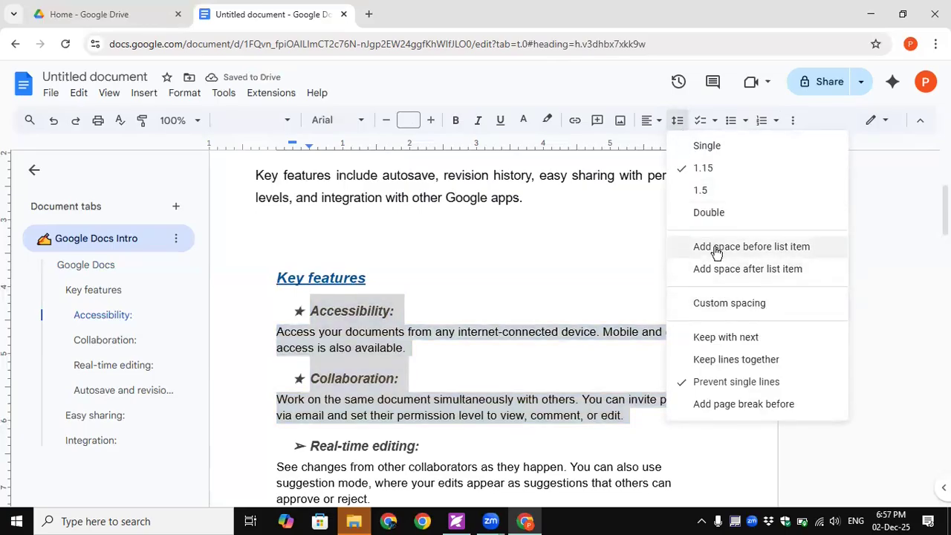
click(716, 250)
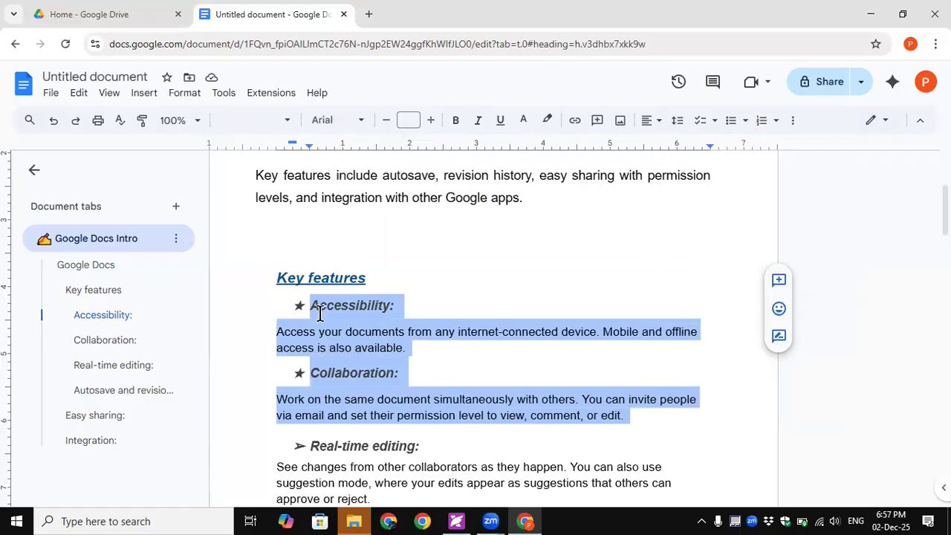
Try to join the Collaboration heading to the end of the Accessibility text, and undo the edit
click(408, 348)
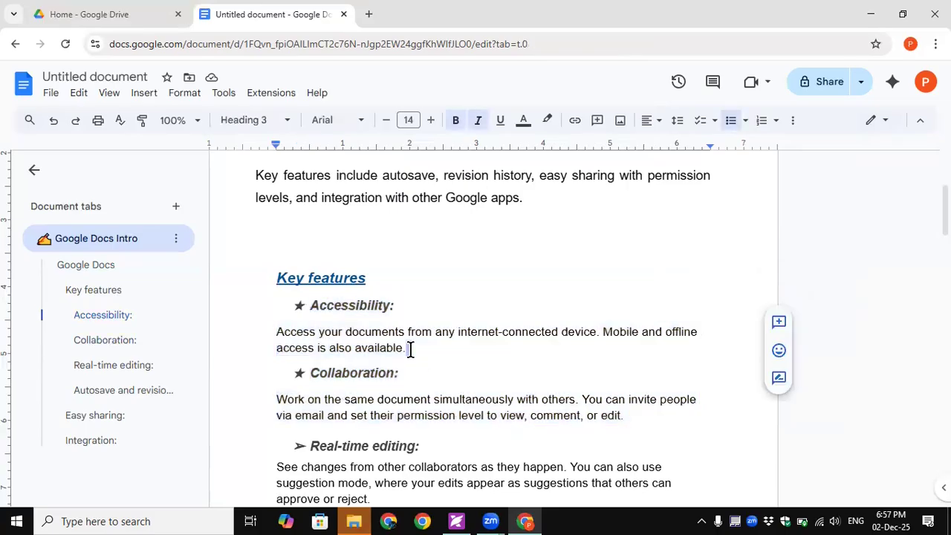
drag(268, 326, 269, 331)
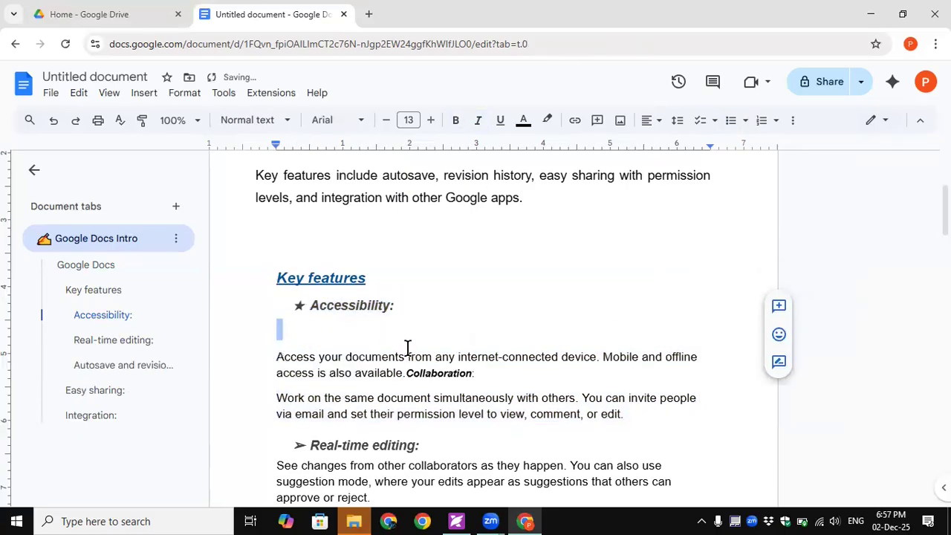
key(ctrl+z)
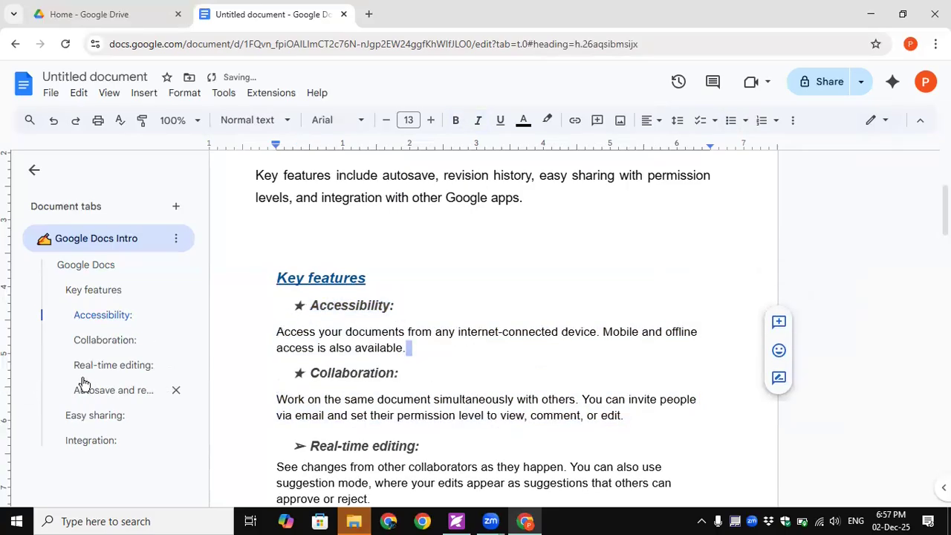
Remove the space before the Accessibility description paragraph and the Collaboration heading
drag(270, 327, 426, 358)
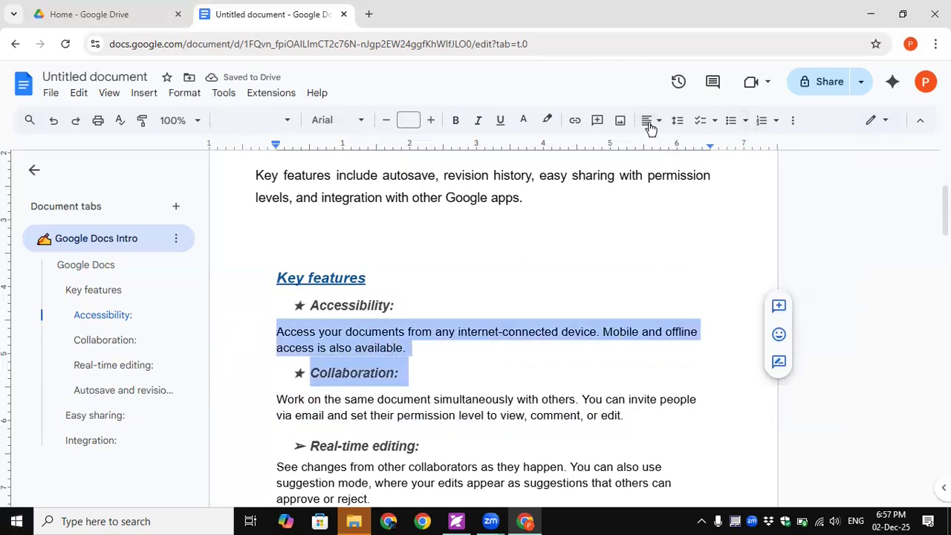
click(678, 121)
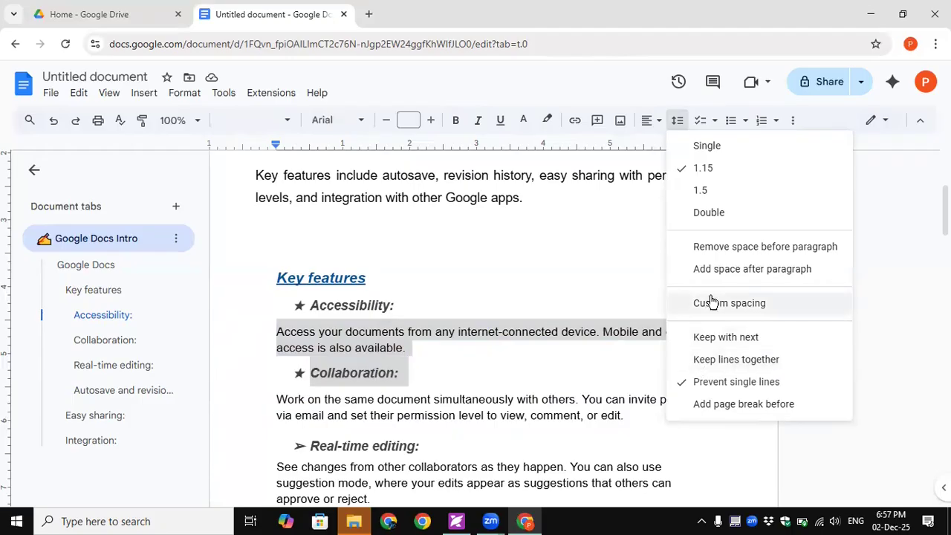
click(717, 253)
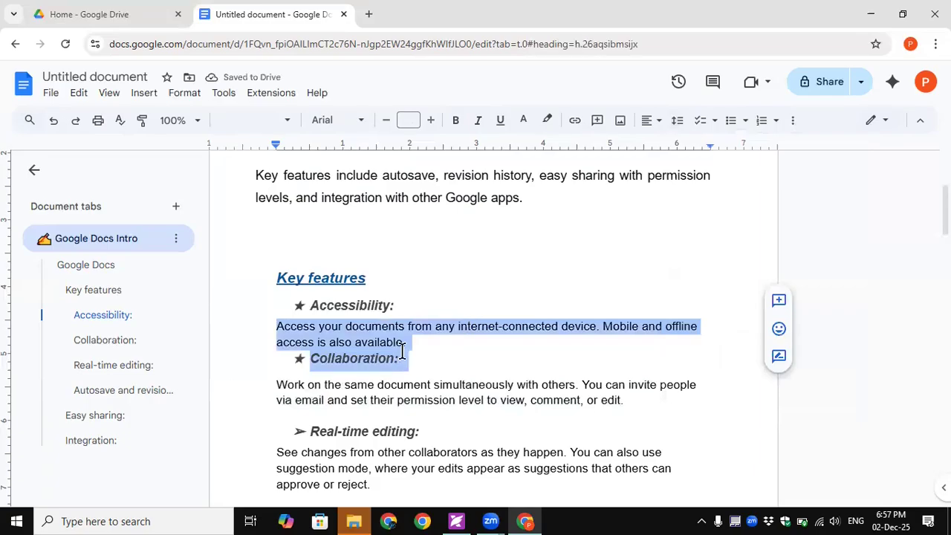
click(431, 355)
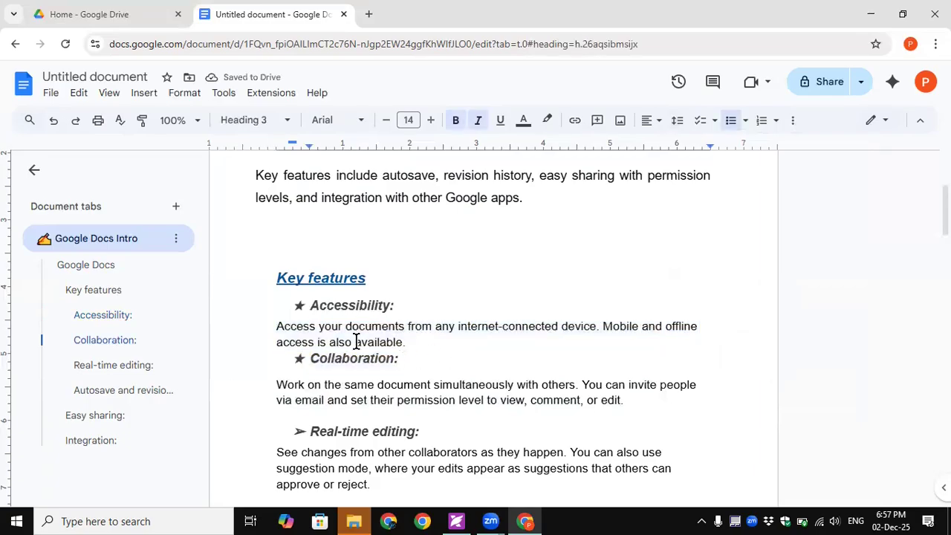
drag(309, 306, 431, 439)
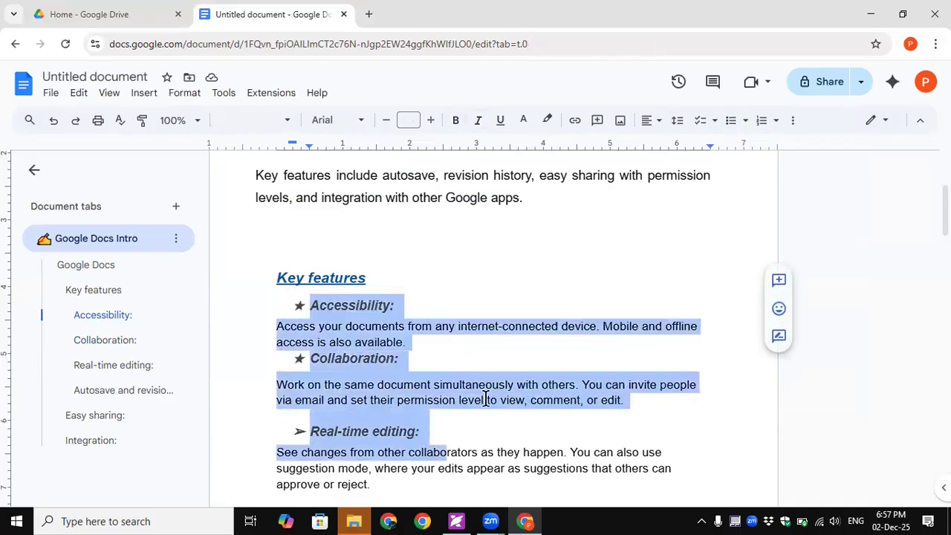
click(677, 121)
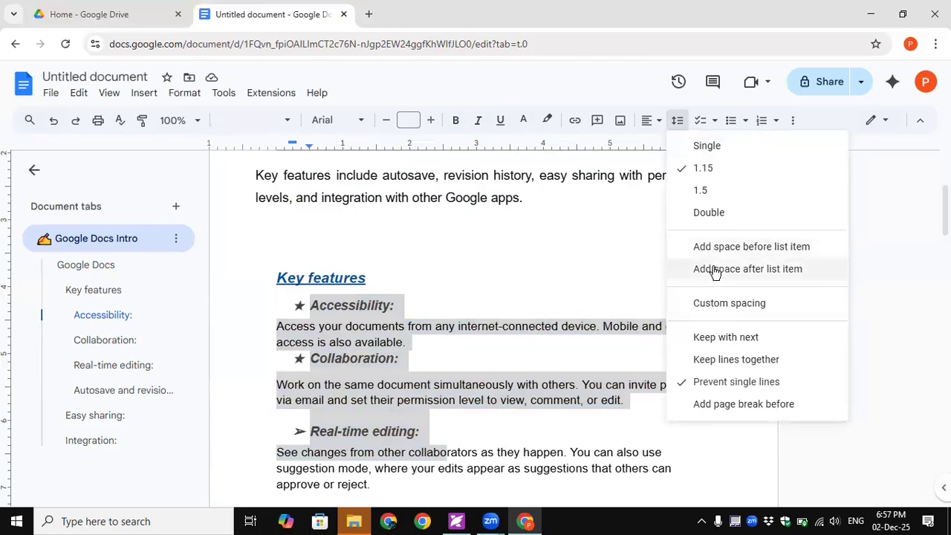
click(546, 338)
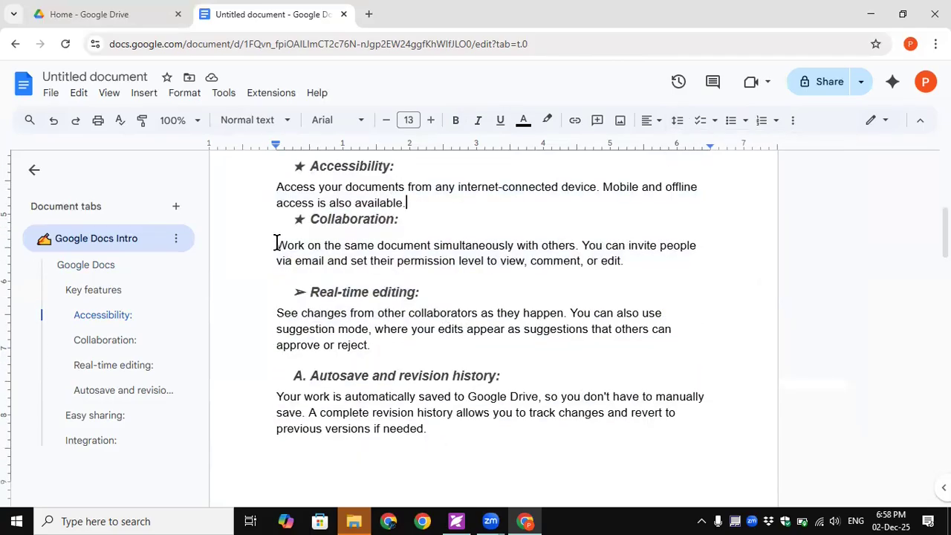
Add space after the Collaboration description paragraph and the Real-time editing heading
drag(278, 246, 432, 292)
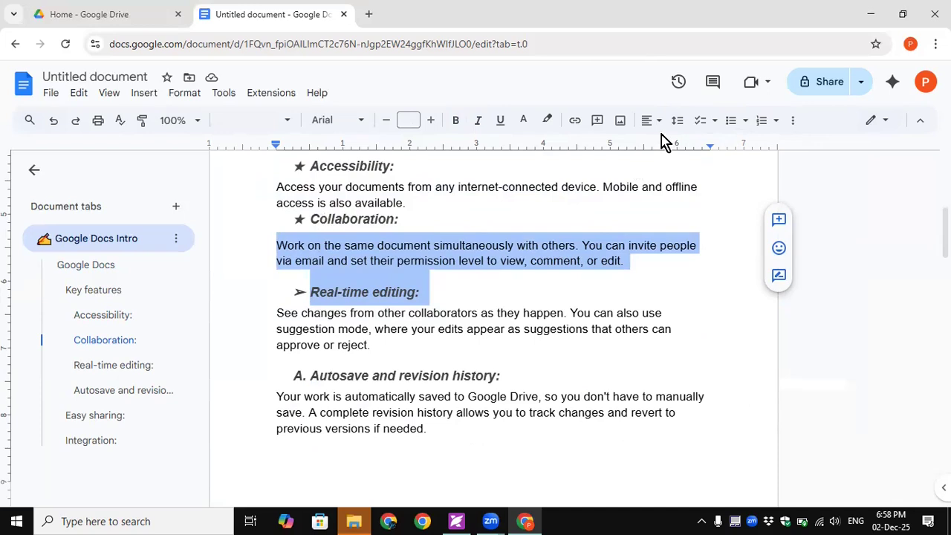
click(677, 120)
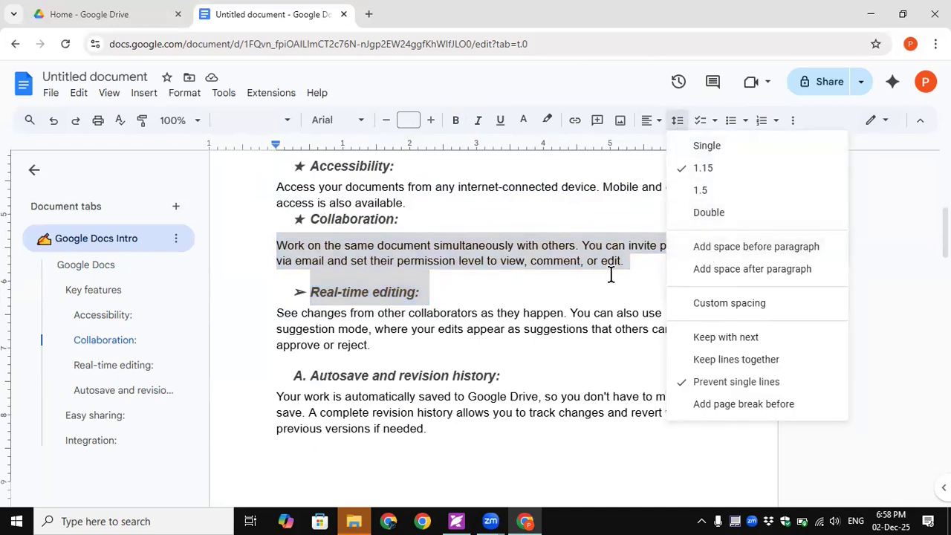
click(722, 271)
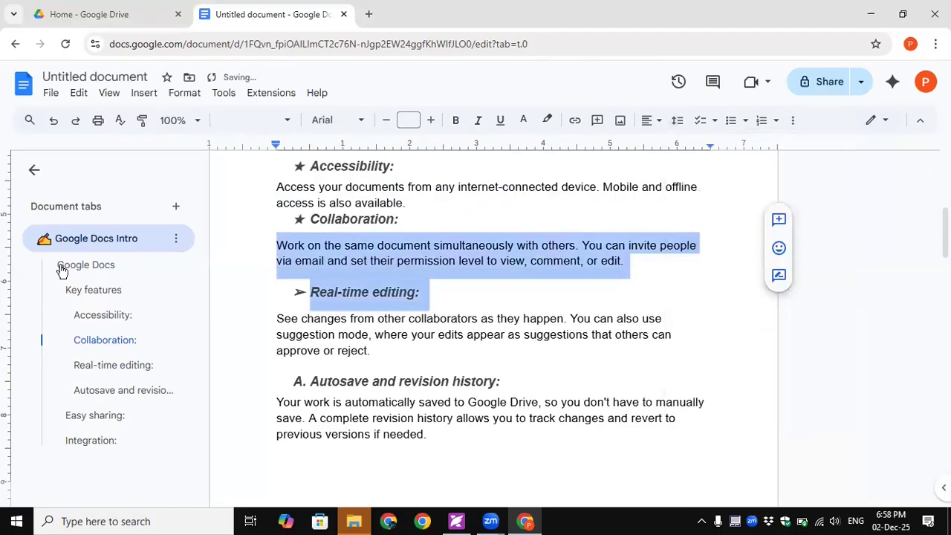
Remove the space after the Collaboration description paragraph and the Real-time editing heading
click(683, 125)
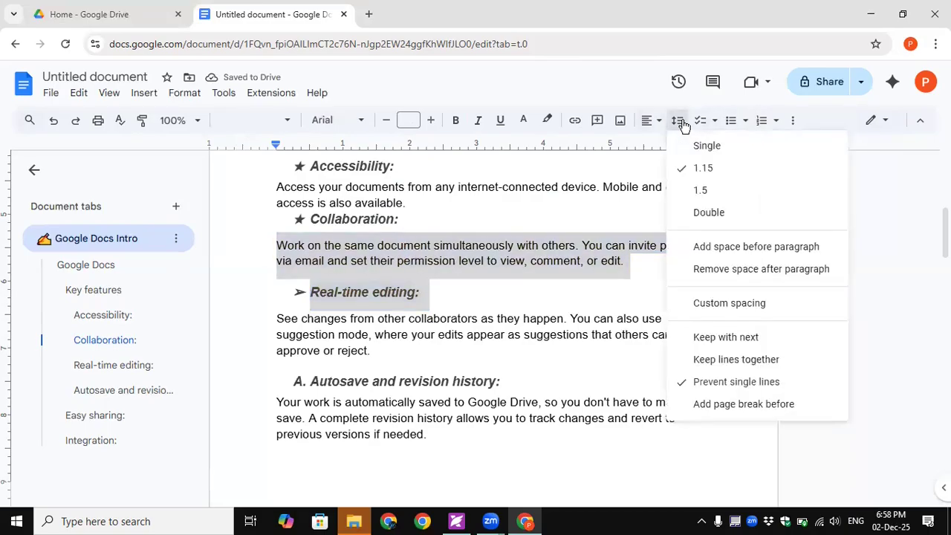
click(708, 271)
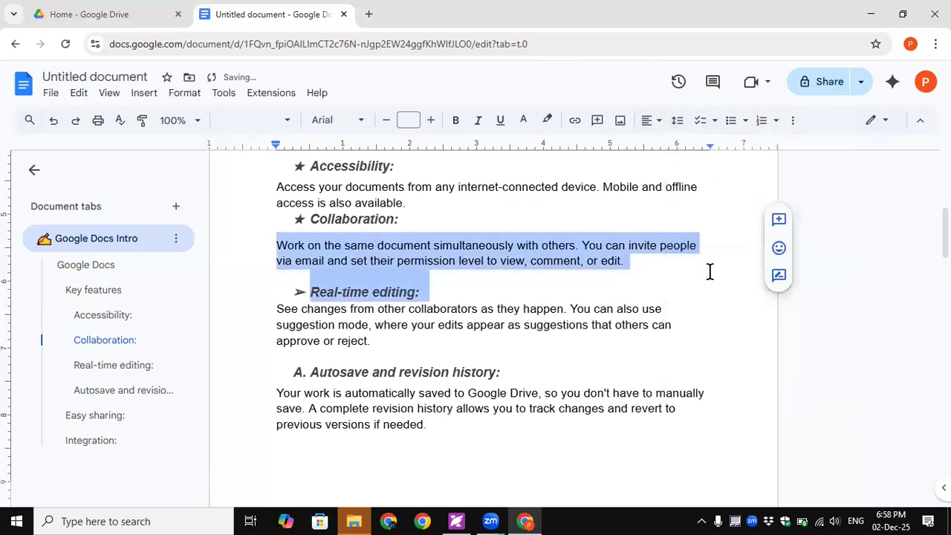
click(391, 287)
Merge the Real-time editing heading into the Collaboration description and split it back onto its own line as normal text
double_click(640, 266)
key(Delete)
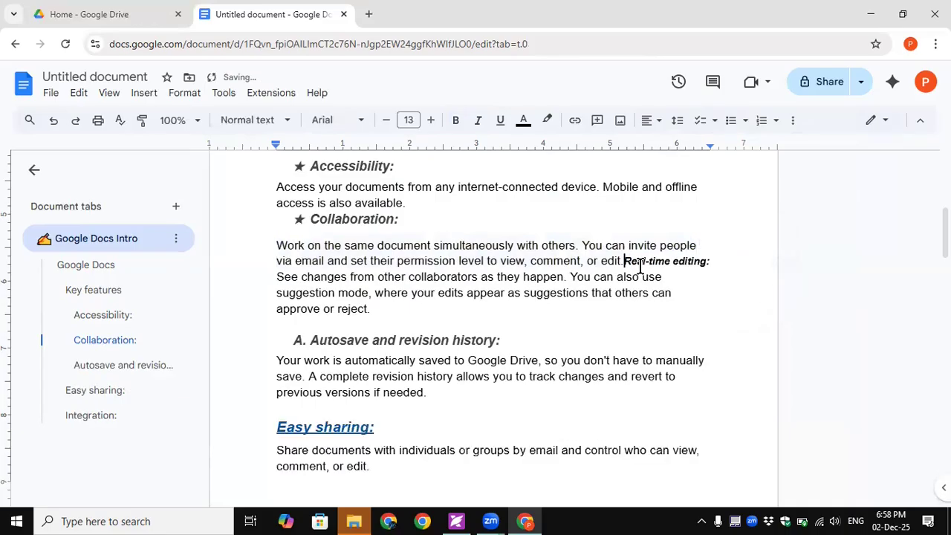
key(Return)
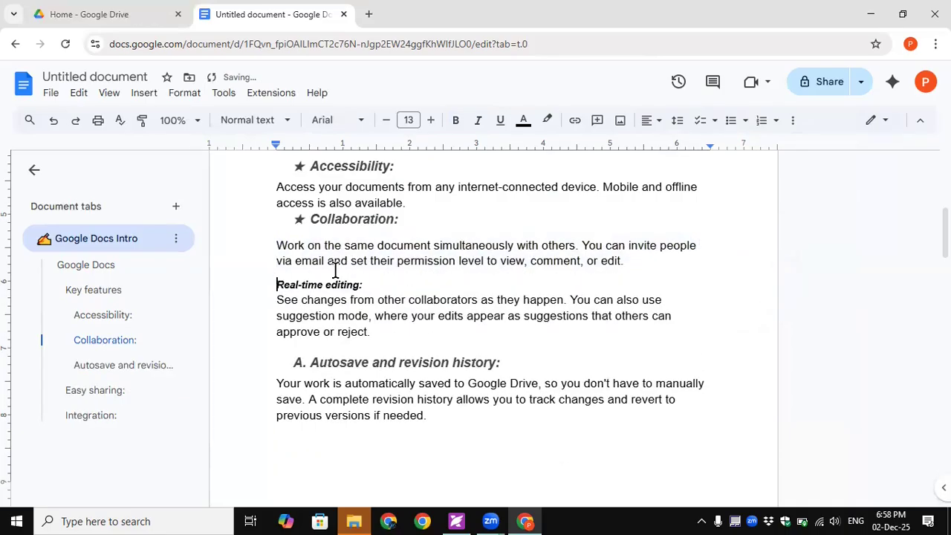
click(258, 123)
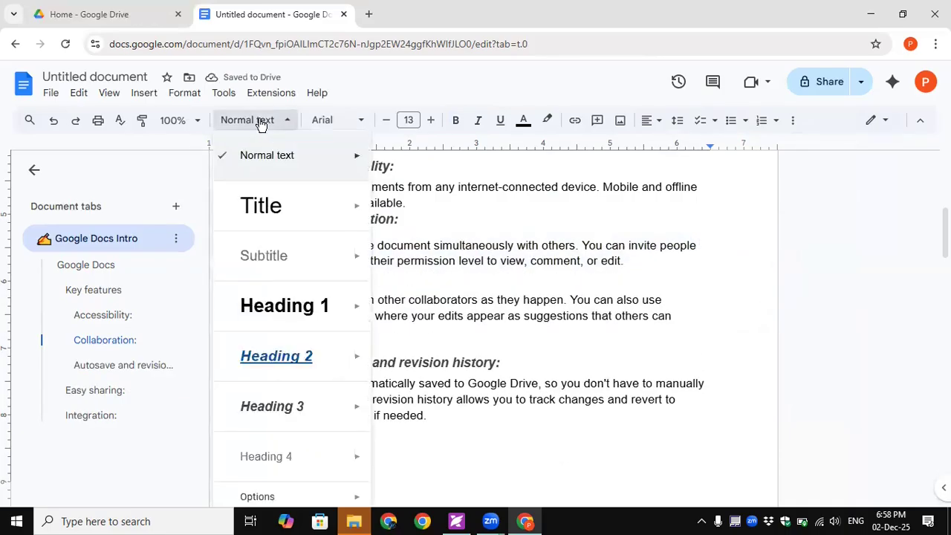
mouse_move(267, 312)
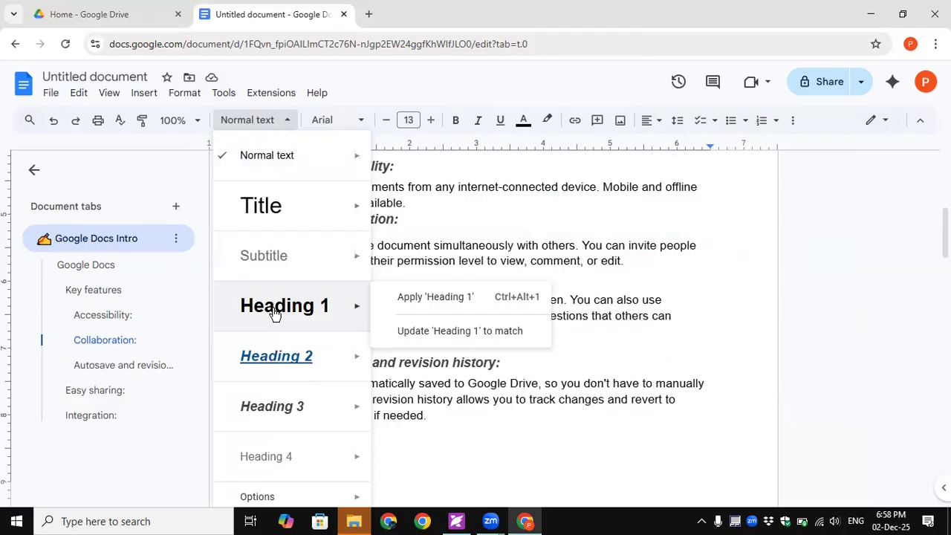
click(591, 350)
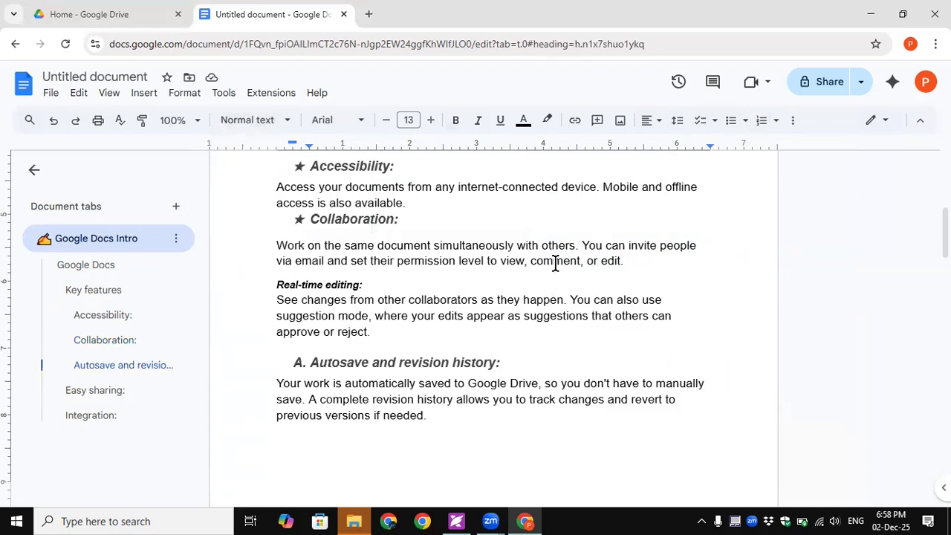
drag(421, 216, 341, 220)
drag(277, 187, 528, 381)
Remove the space both before and after the "Autosave and revision history" heading
click(325, 349)
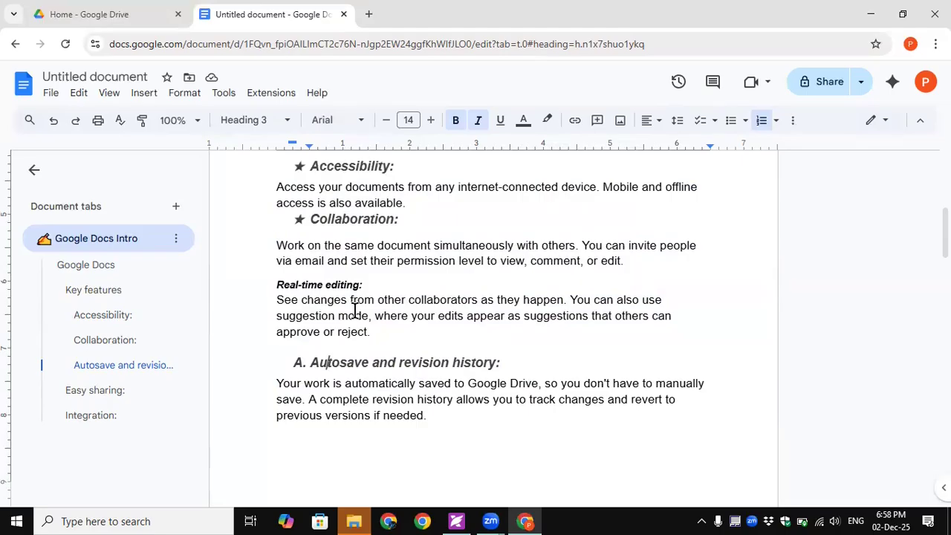
click(680, 126)
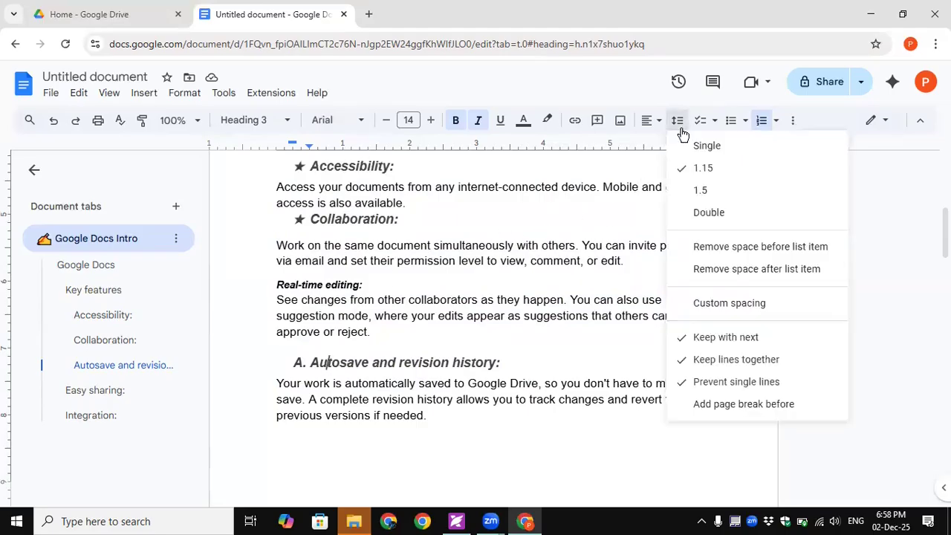
click(699, 248)
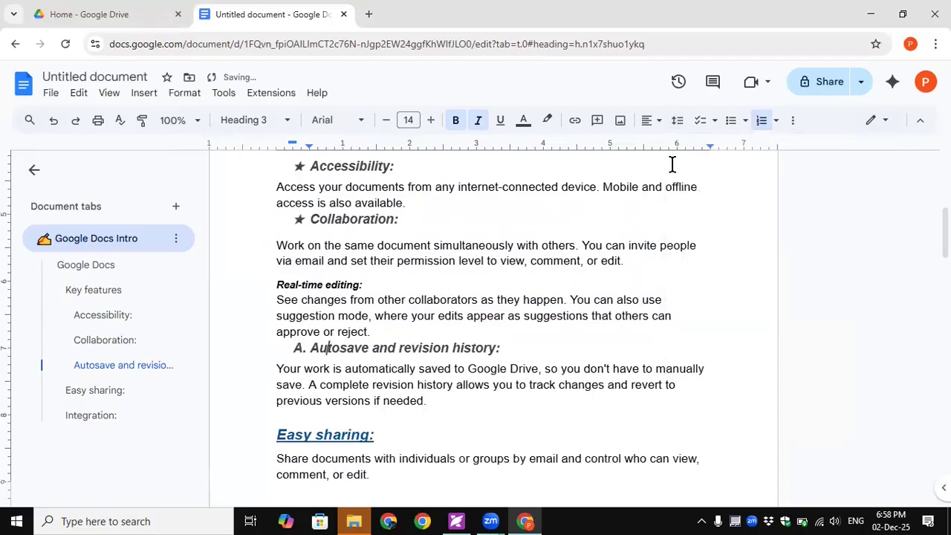
click(677, 121)
click(703, 271)
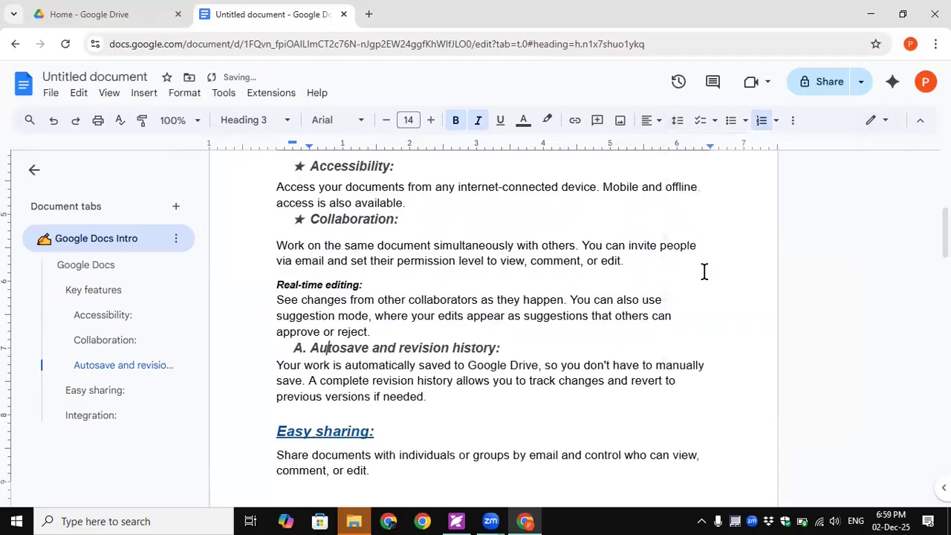
click(321, 351)
click(353, 364)
click(353, 344)
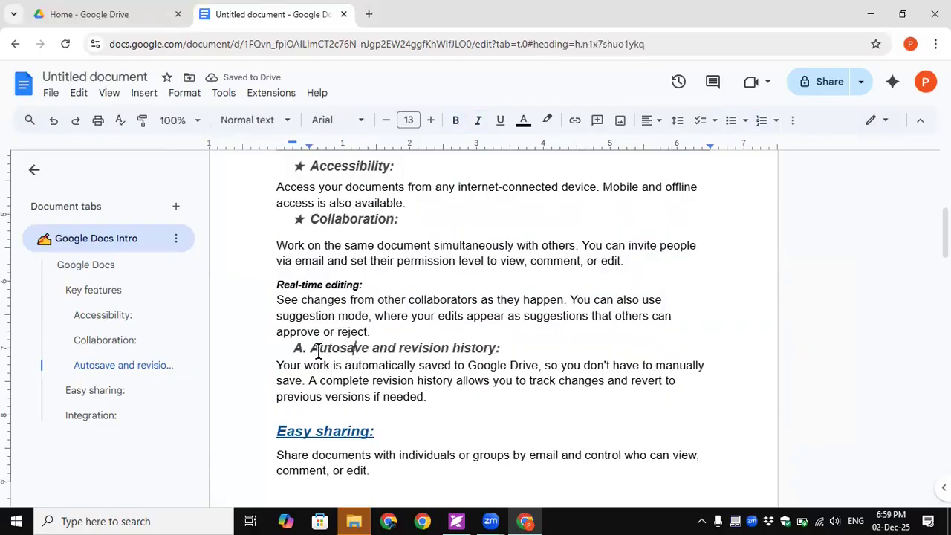
drag(312, 349, 498, 346)
click(414, 348)
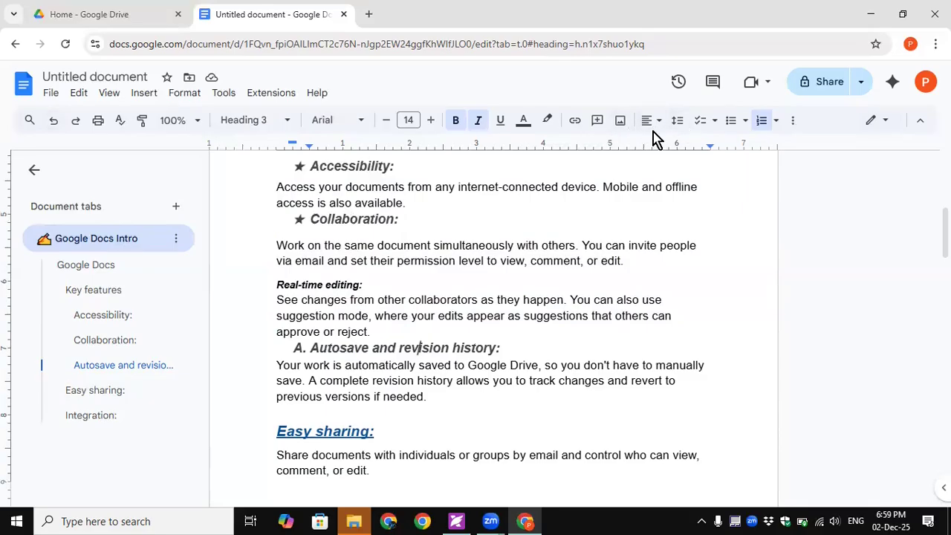
View the sources available for inserting an image within the Collaboration description paragraph
click(549, 246)
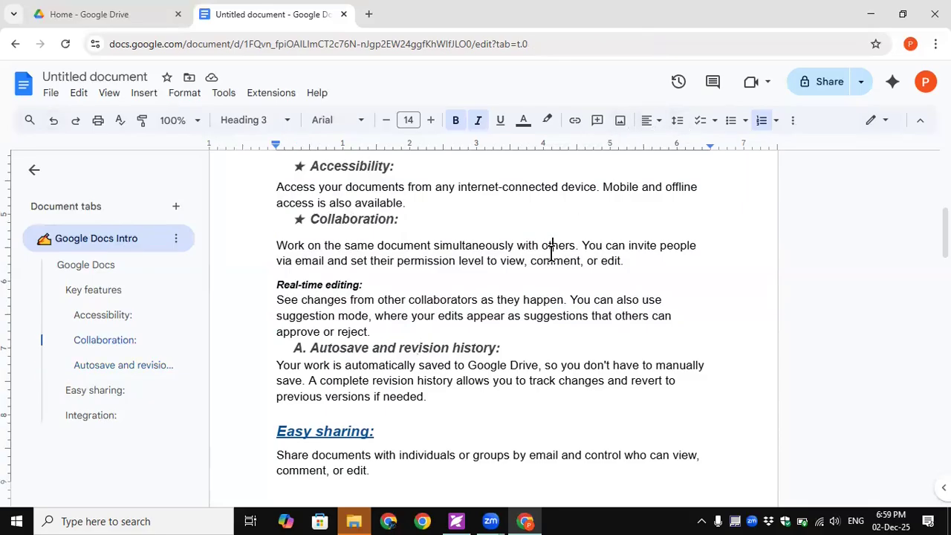
click(620, 122)
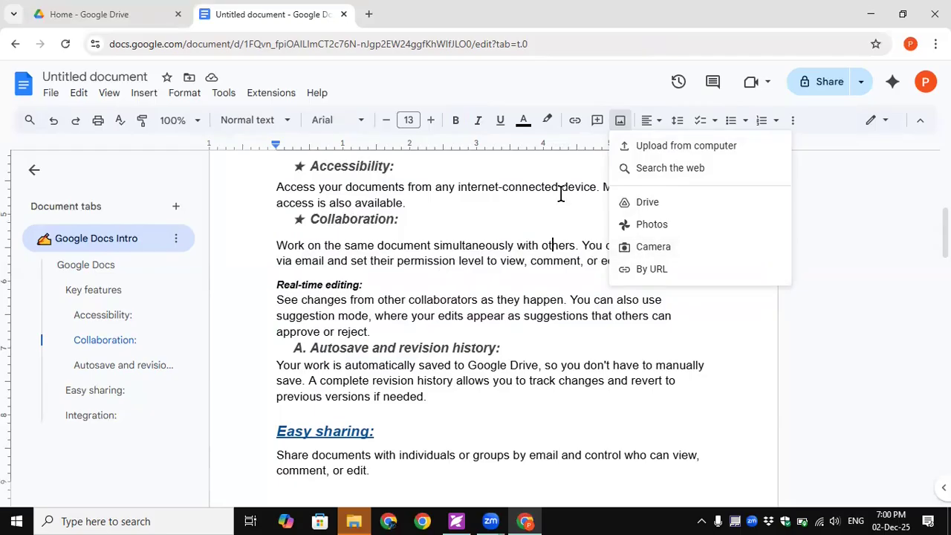
click(407, 237)
Add two blank lines after the Integration description at the end of the document
scroll(442, 287, down, 5)
scroll(442, 287, down, 1)
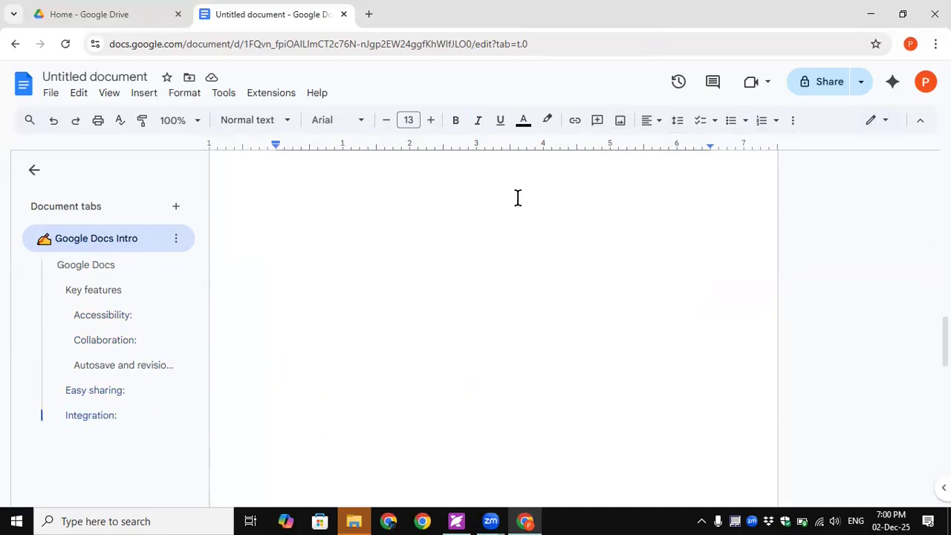
click(516, 276)
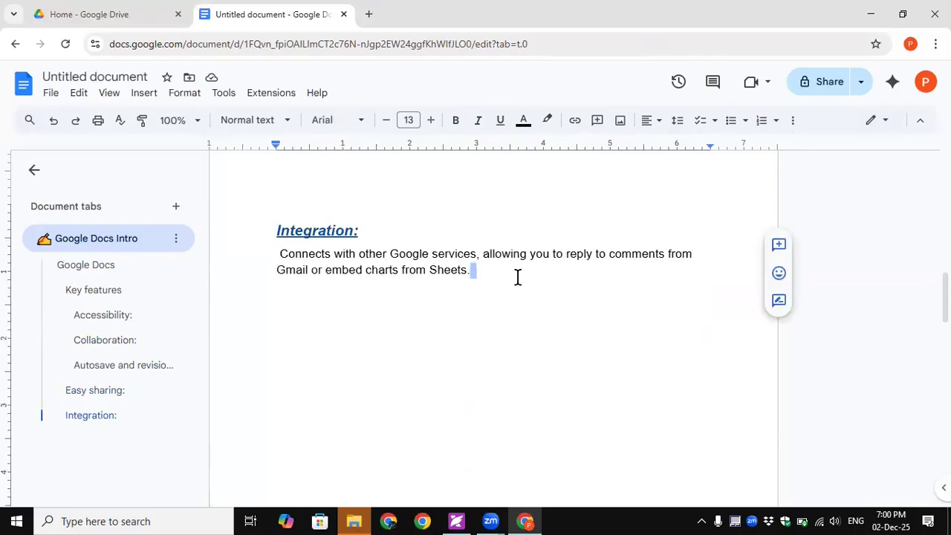
key(Return)
key(Return)
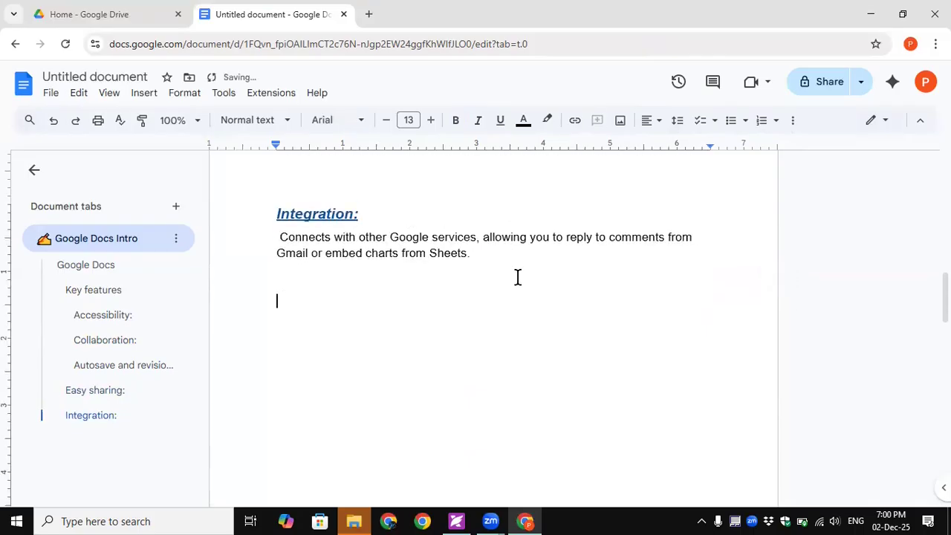
click(620, 120)
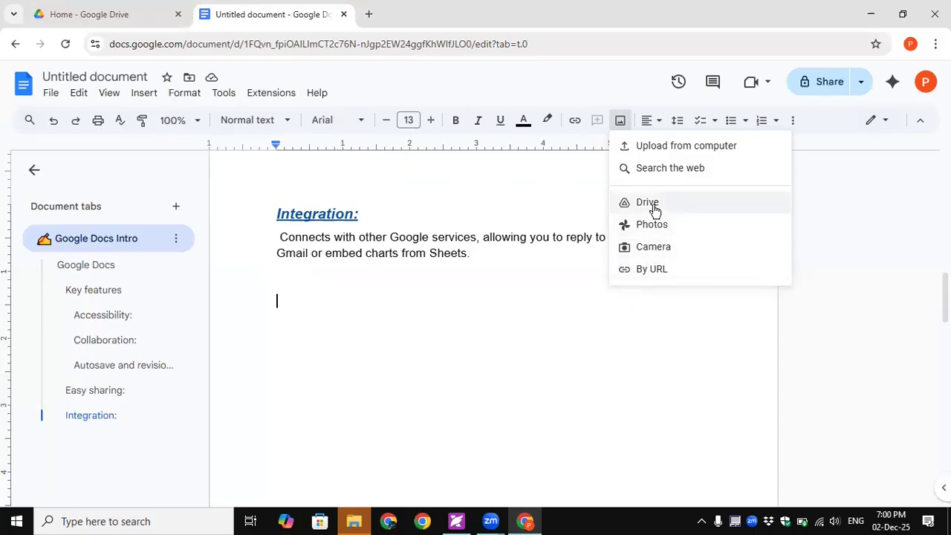
click(676, 147)
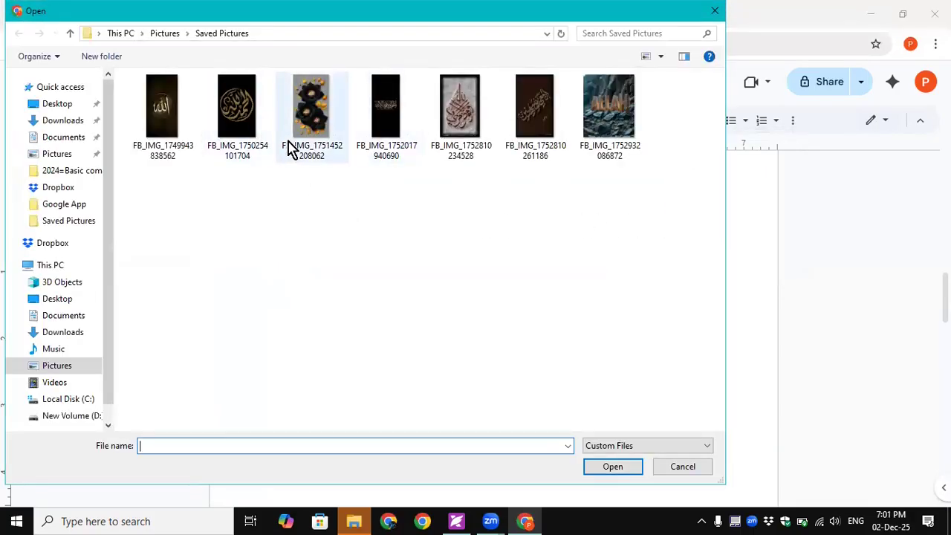
click(167, 125)
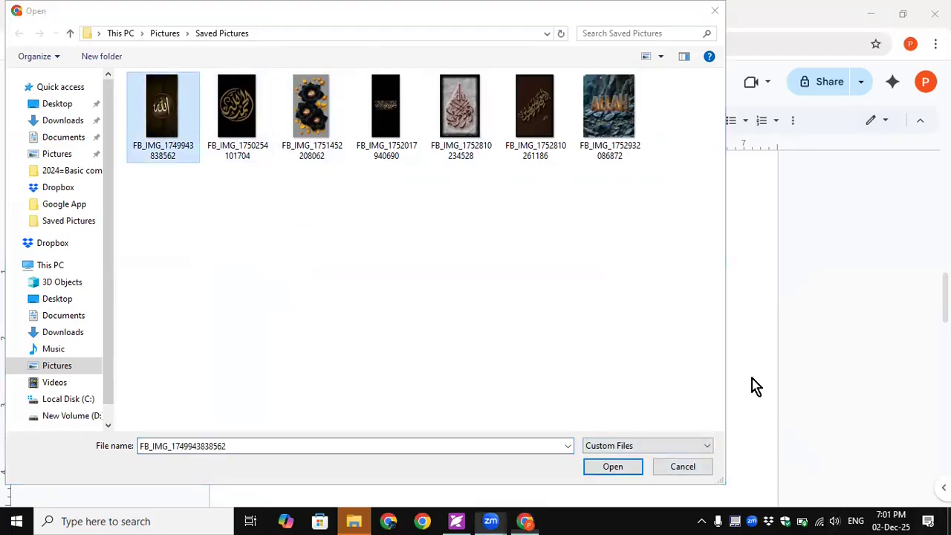
click(613, 466)
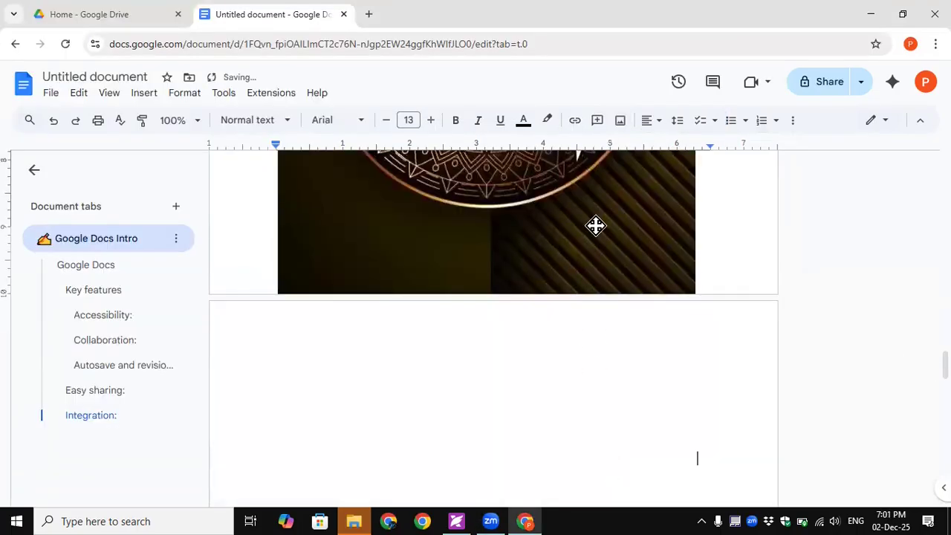
Shrink the inserted picture proportionally to about 5.4 inches wide
click(596, 226)
scroll(594, 225, up, 5)
scroll(613, 279, down, 1)
scroll(612, 279, down, 5)
scroll(613, 286, up, 7)
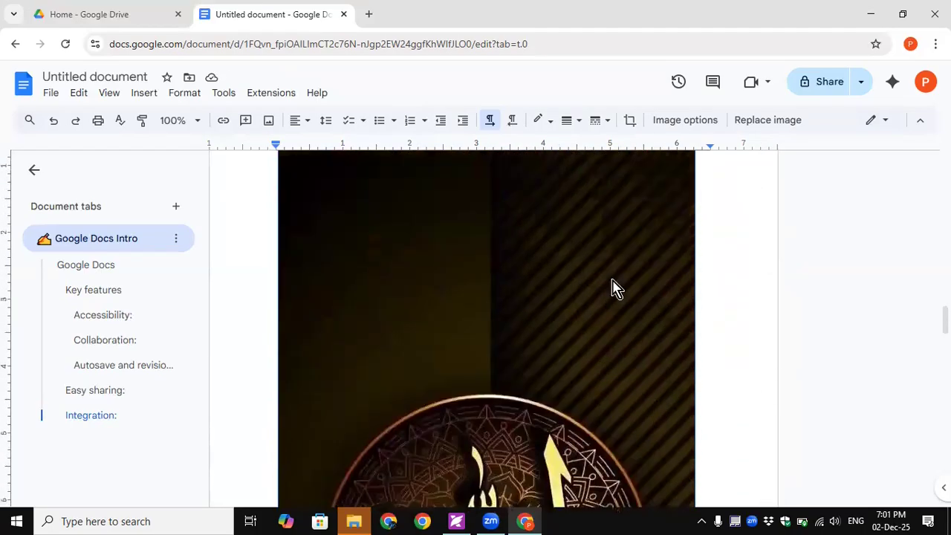
drag(278, 394, 397, 505)
scroll(513, 432, down, 2)
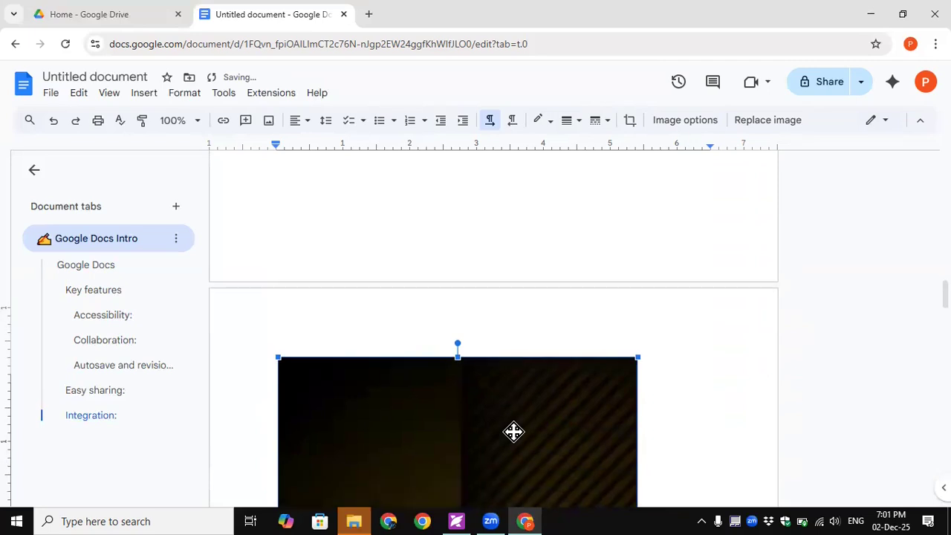
Reduce the whole picture further from its corner to about 3.2 inches wide, with the browser zoom back at 100%
key(ctrl+minus)
key(ctrl+minus)
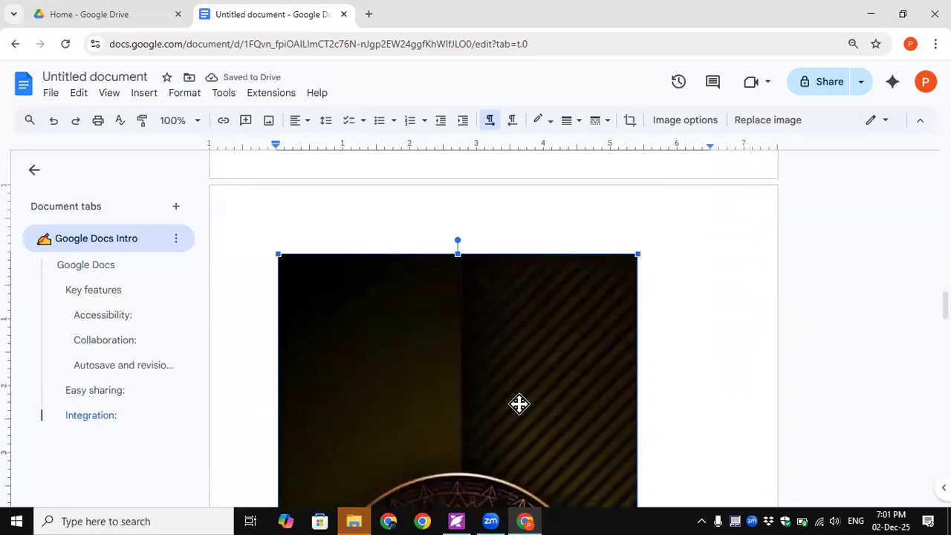
key(ctrl+minus)
key(ctrl+minus)
key(ctrl+minus)
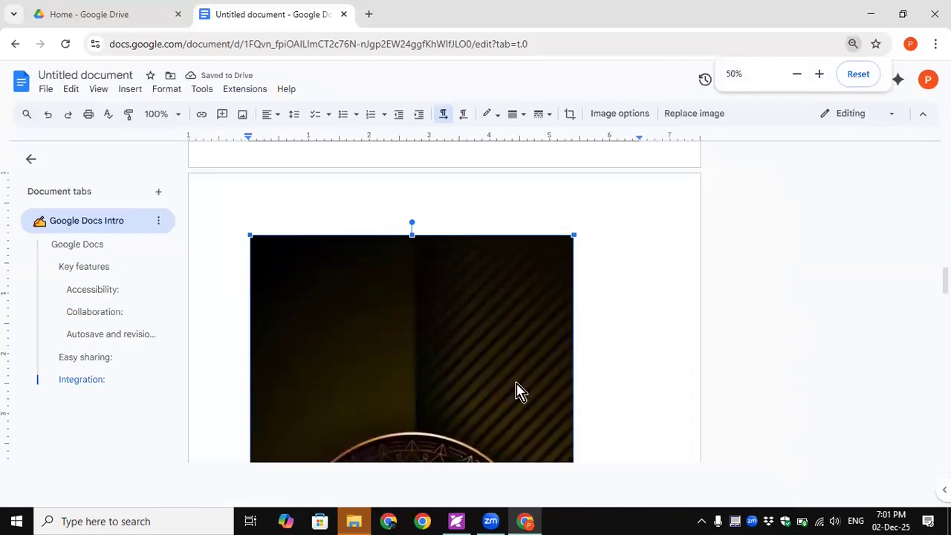
key(ctrl+minus)
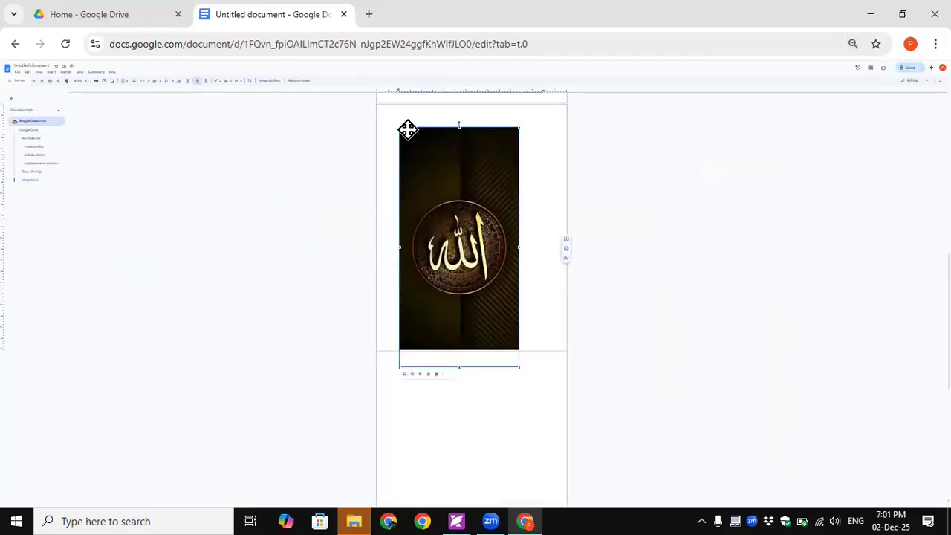
drag(399, 125, 461, 219)
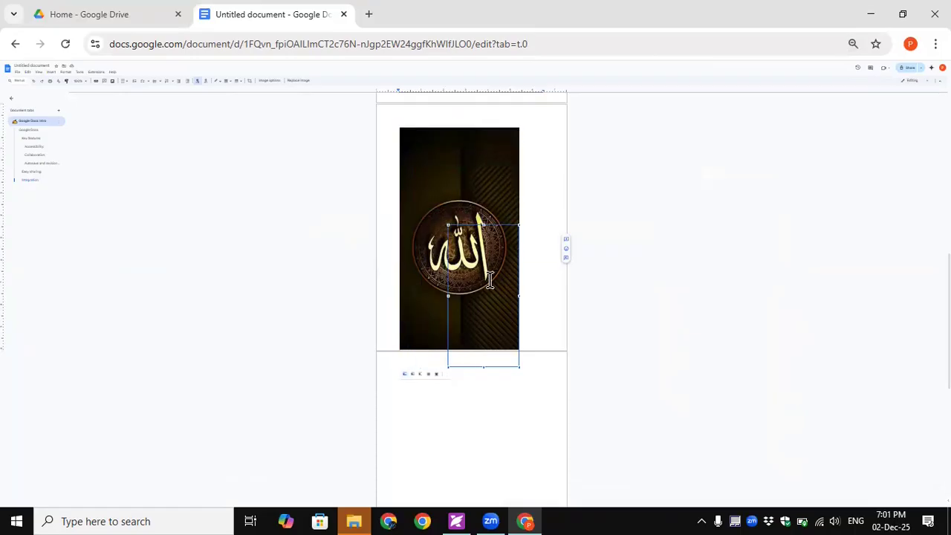
scroll(488, 279, down, 2)
click(852, 44)
click(858, 76)
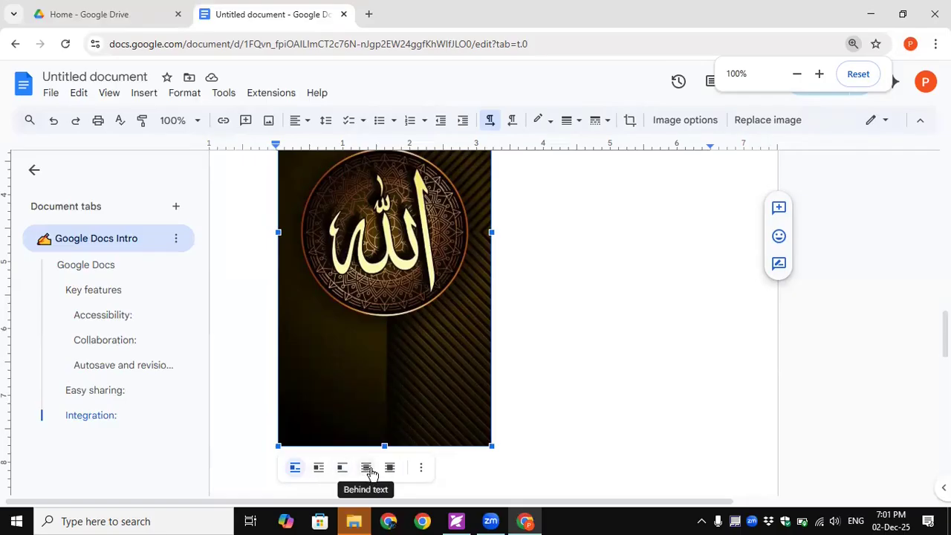
Set the picture's wrapping to In front of text and reposition it freely on the page
click(418, 468)
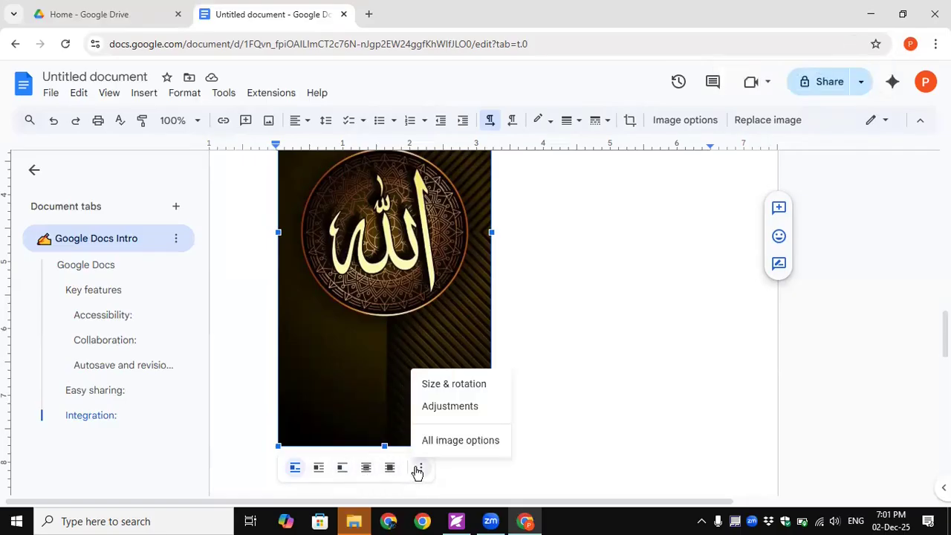
click(390, 468)
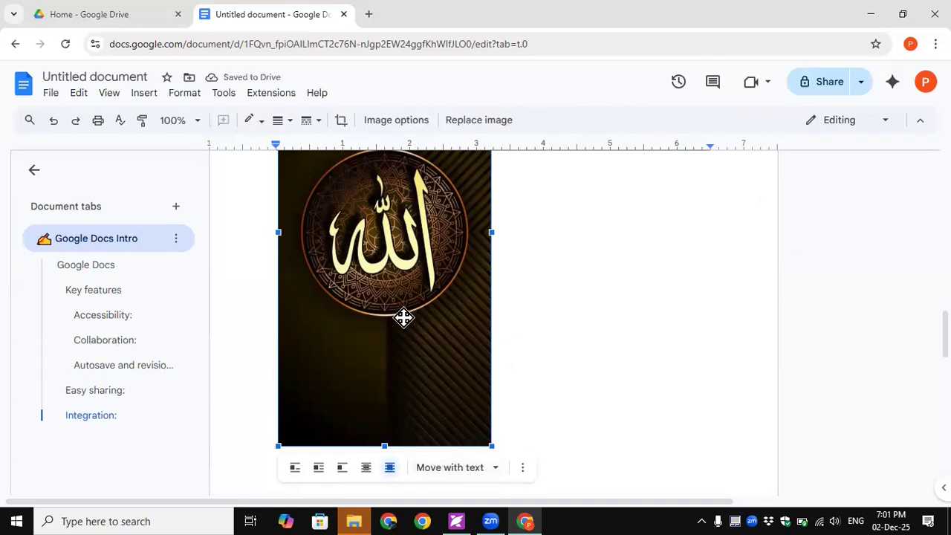
drag(404, 316, 556, 438)
drag(533, 340, 409, 280)
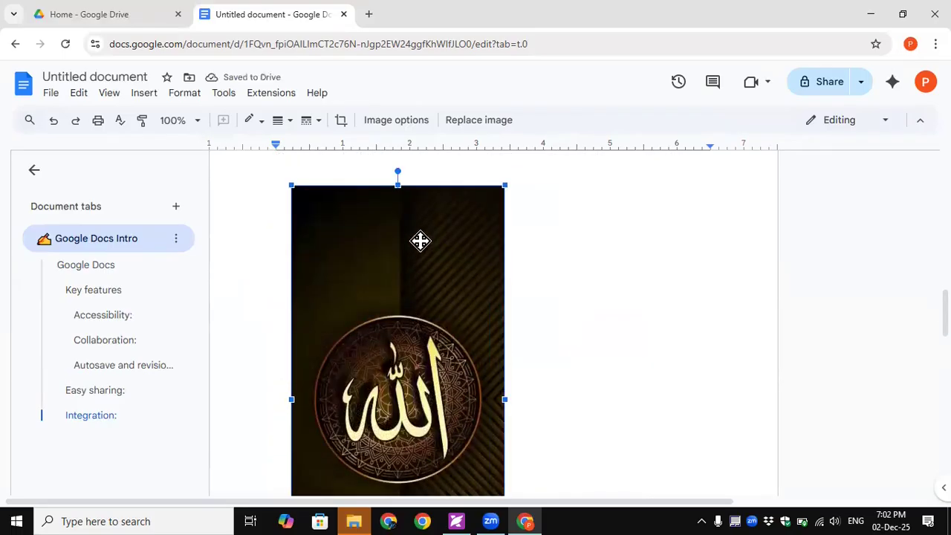
Shrink the picture to about 2.5 inches wide and crop its top and bottom around the circular emblem
drag(505, 186, 458, 279)
scroll(416, 315, down, 3)
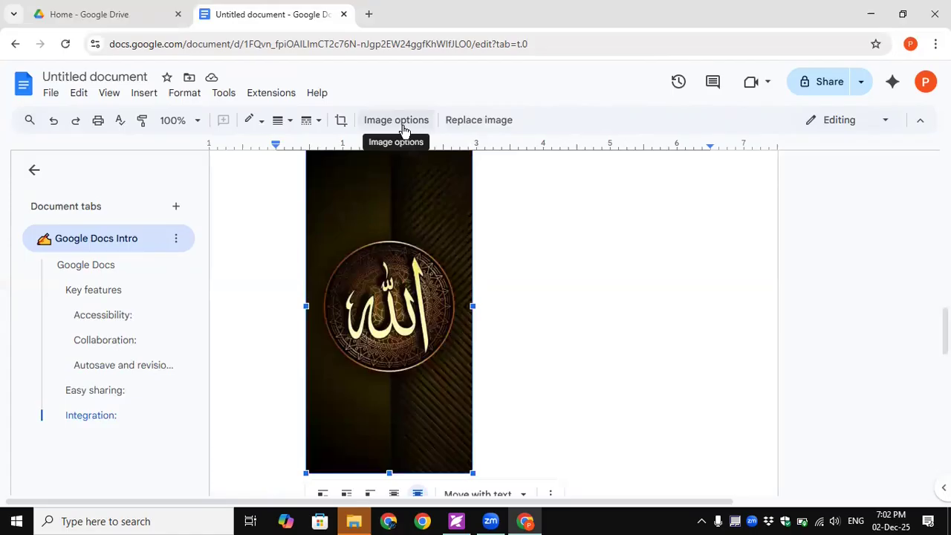
click(340, 121)
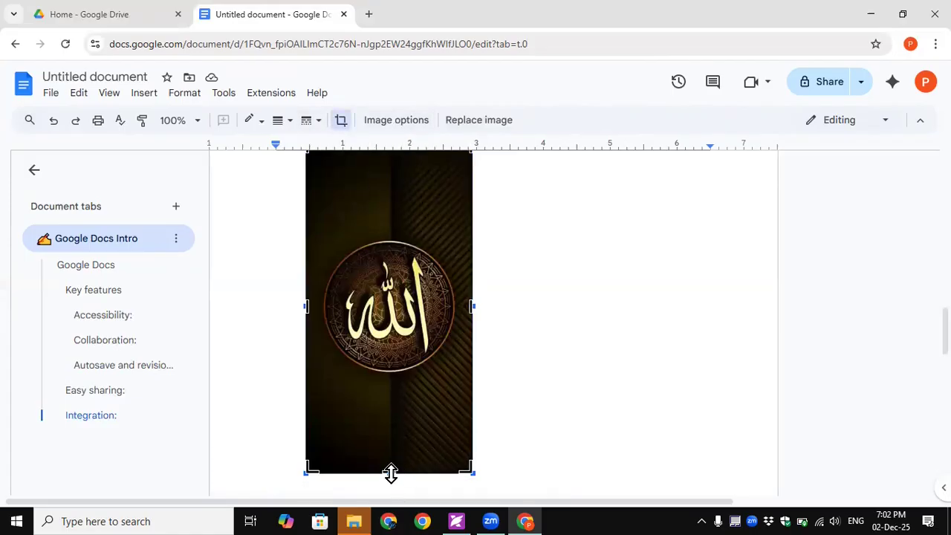
drag(391, 470, 399, 380)
scroll(407, 293, up, 2)
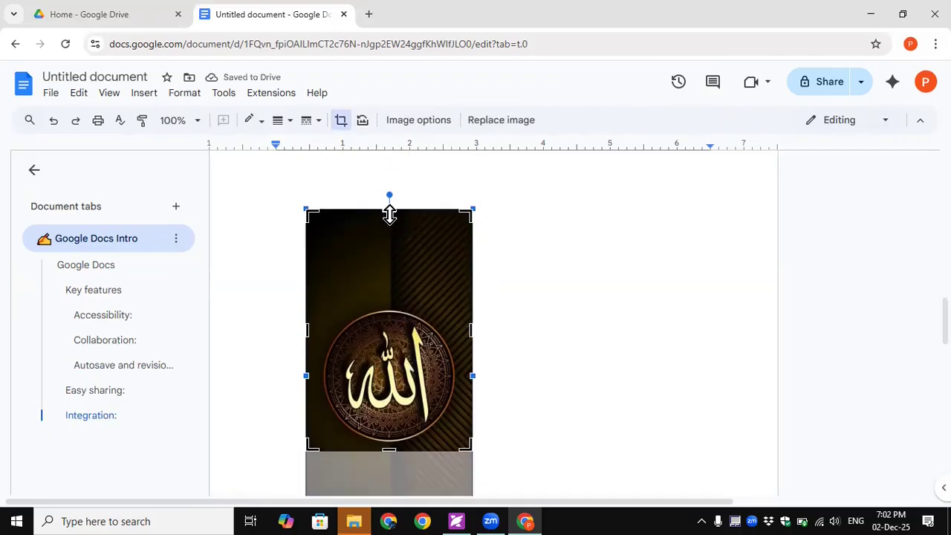
drag(389, 214, 404, 296)
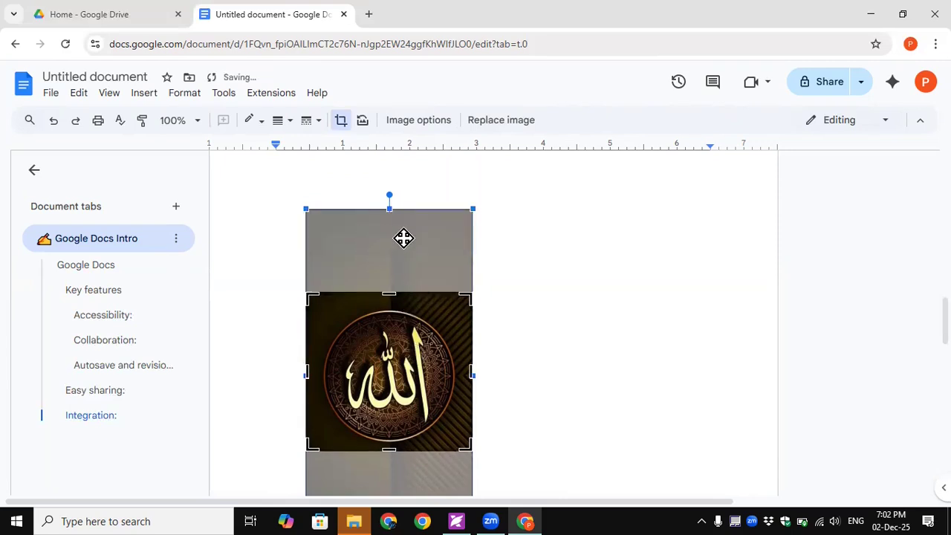
click(341, 120)
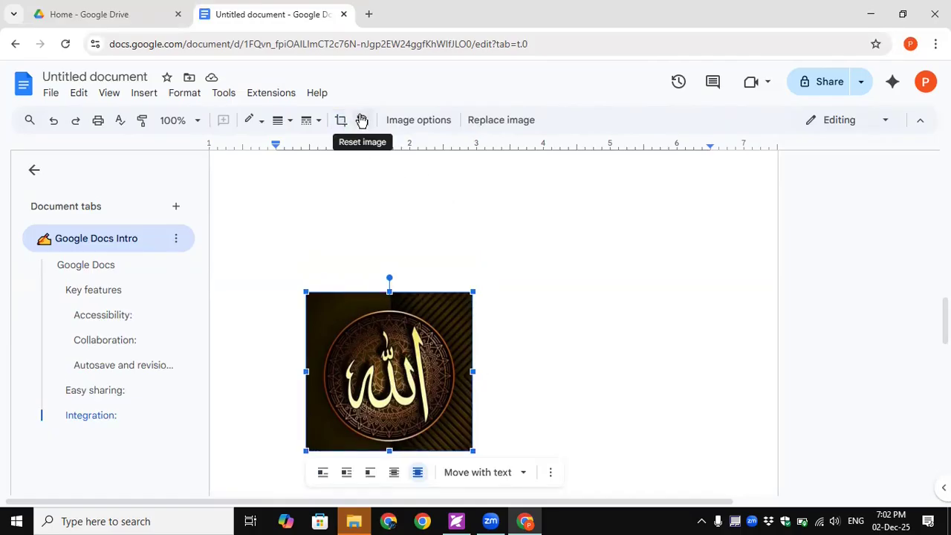
Give the cropped picture a solid red border with a weight of 4pt
click(314, 121)
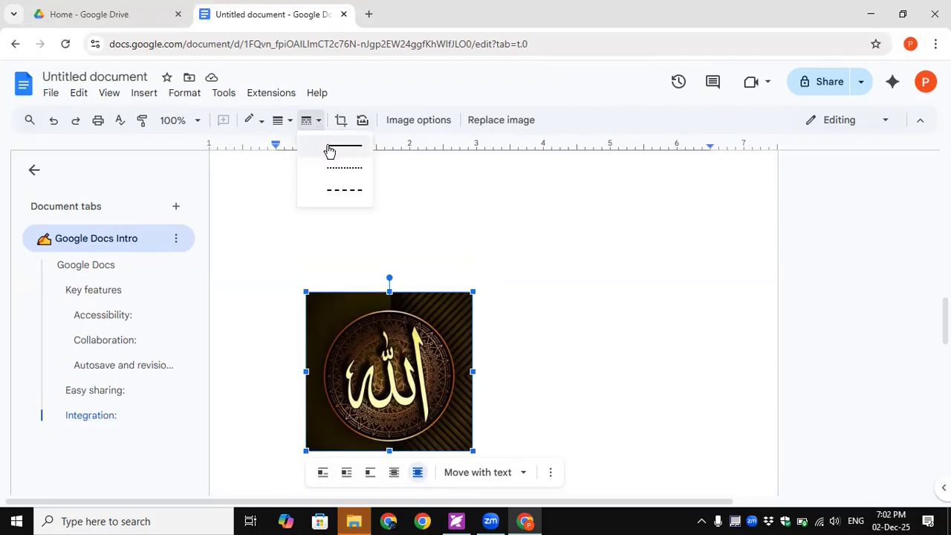
click(330, 152)
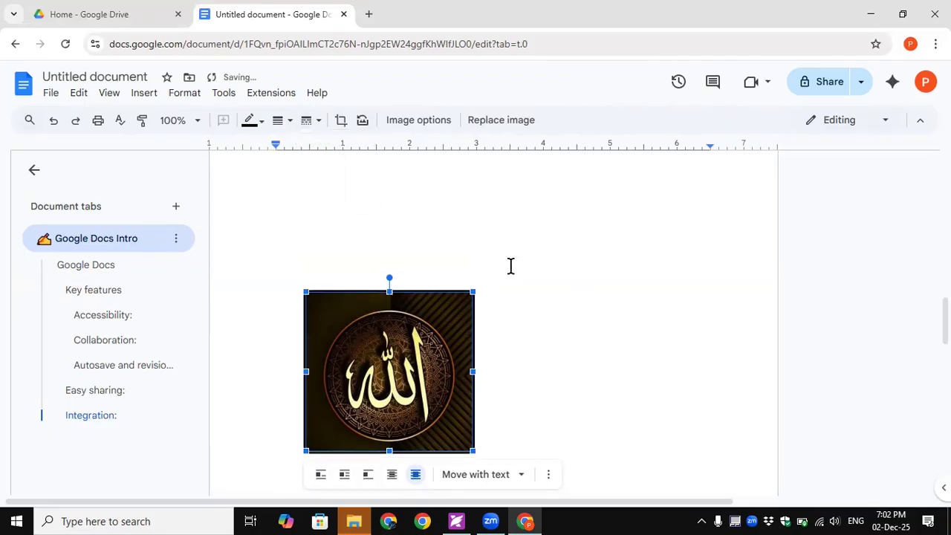
click(264, 123)
click(271, 186)
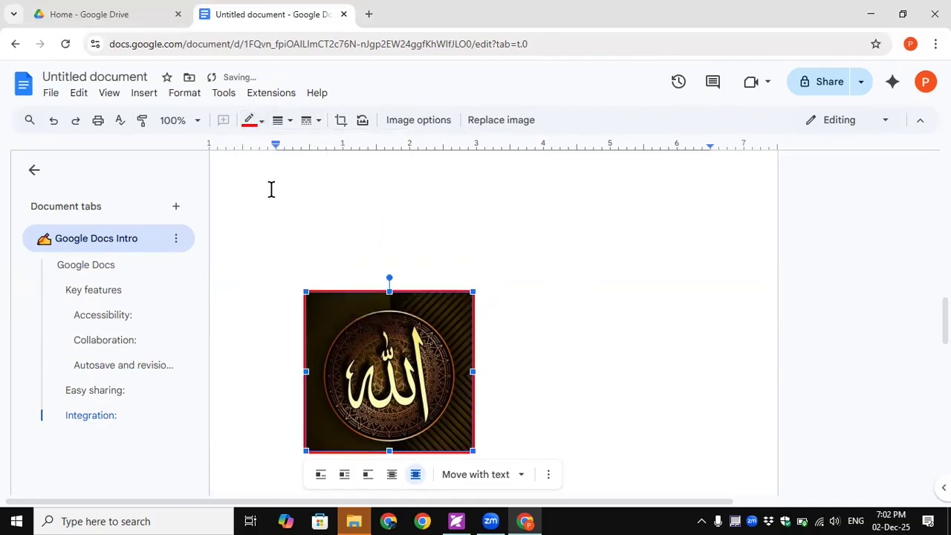
click(283, 122)
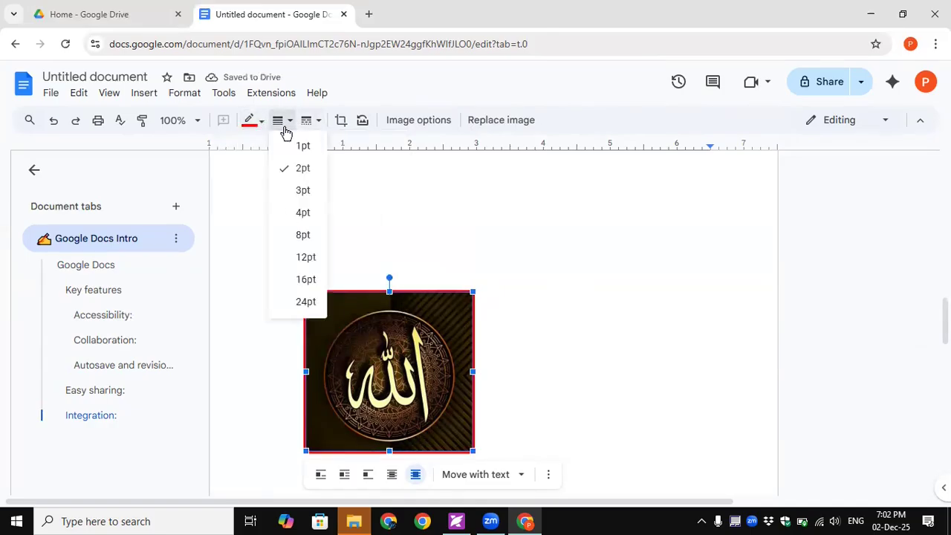
click(292, 213)
Move the bordered picture higher on the page and place its left edge about 0.9 inch from the left margin
drag(434, 369, 419, 299)
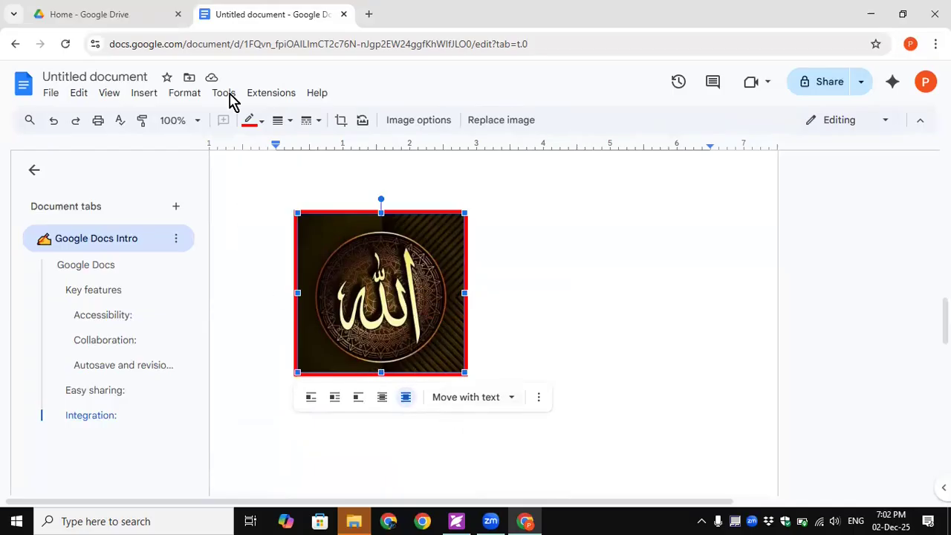
click(197, 123)
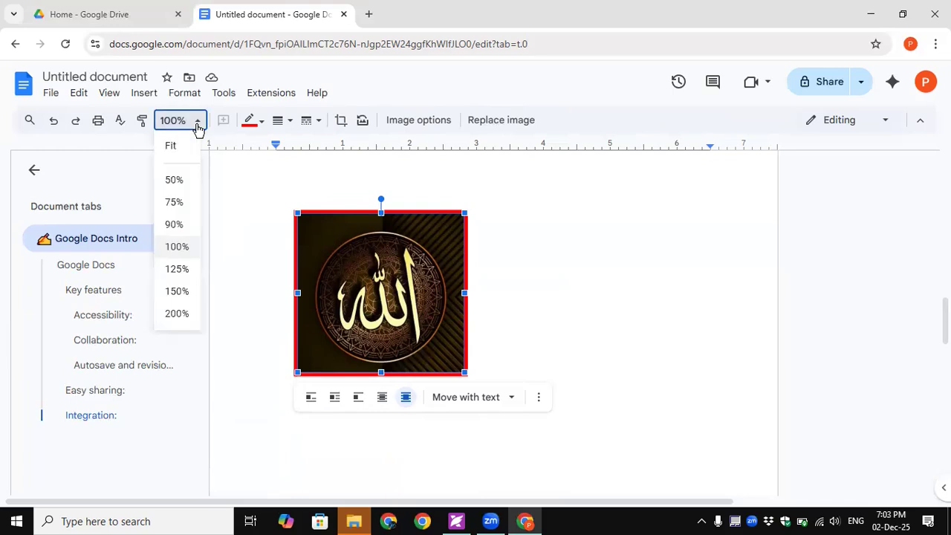
click(416, 277)
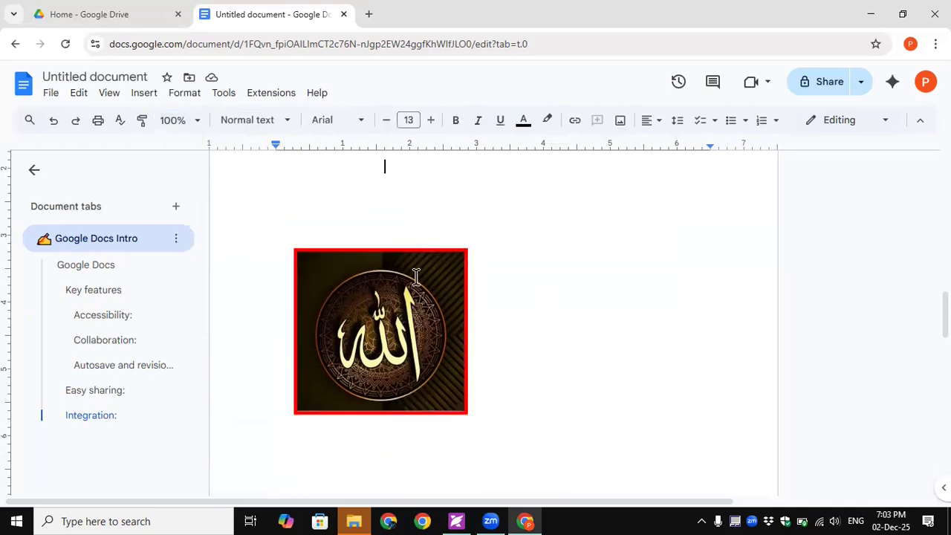
click(416, 277)
drag(398, 297, 429, 238)
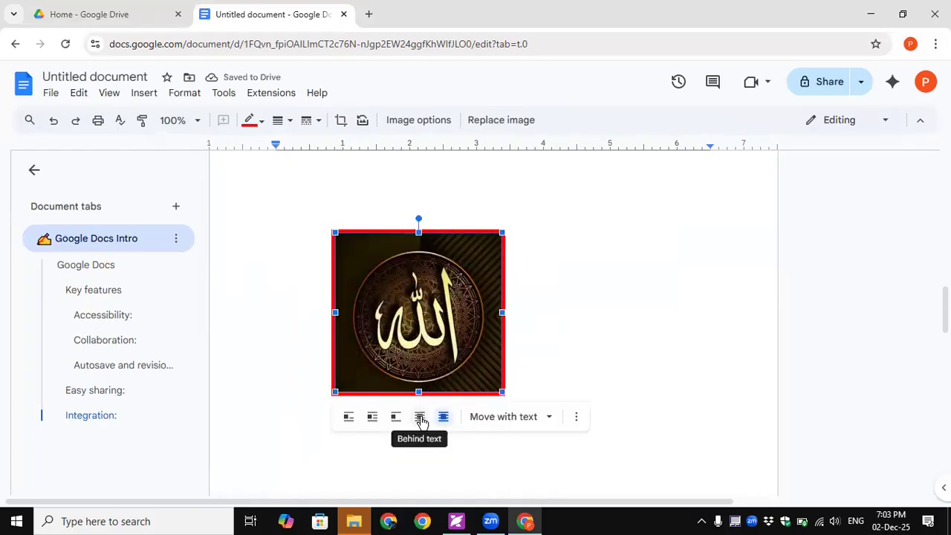
Examine the picture's position choices and its additional image options, and deselect it
click(551, 418)
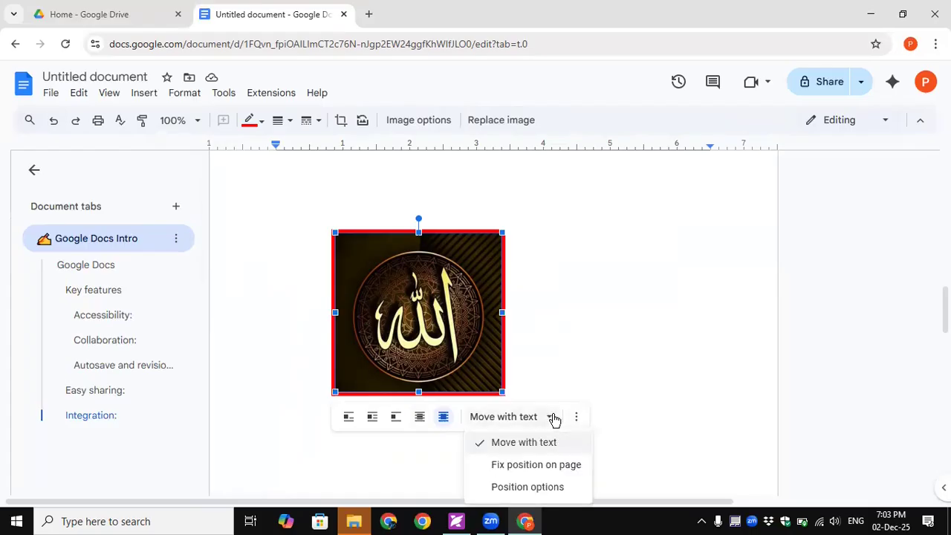
click(575, 417)
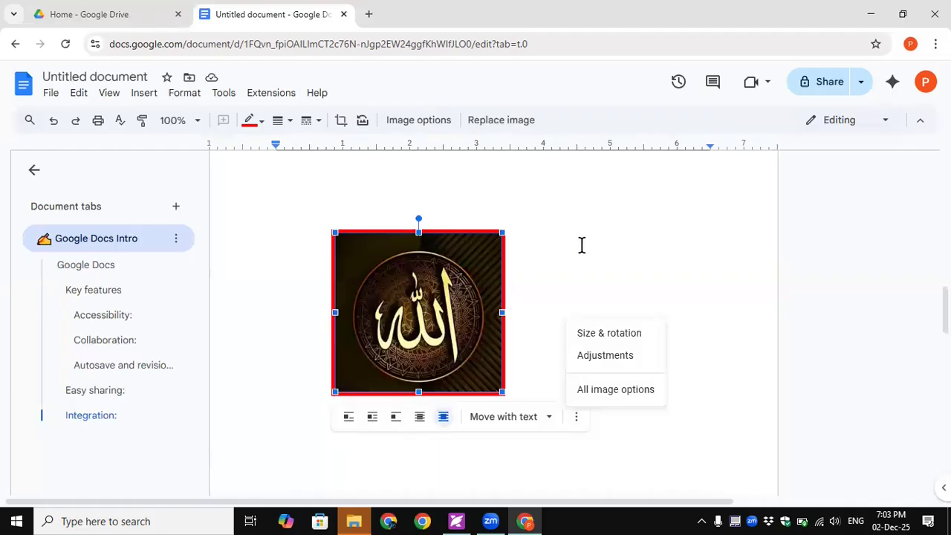
click(361, 412)
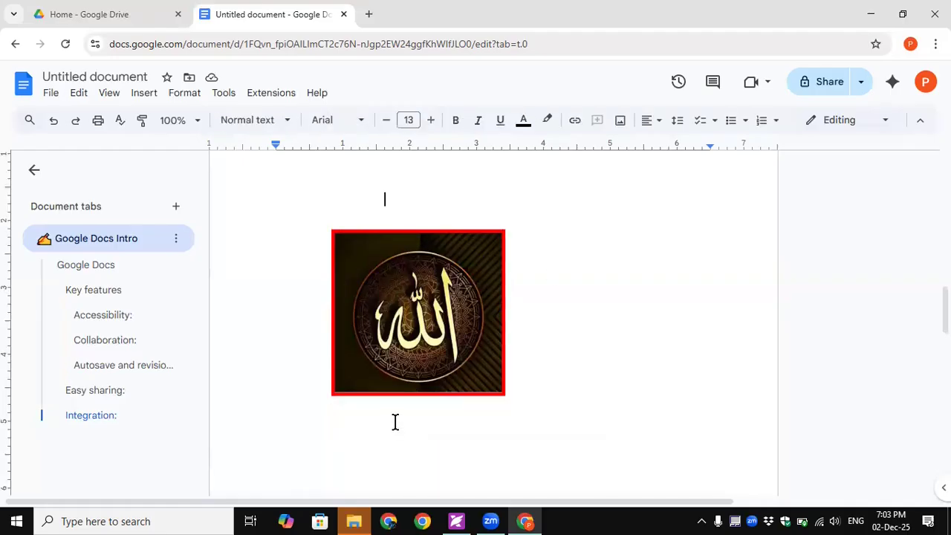
Move the bordered picture up over the Integration paragraph, with its left edge about 1.35 inches from the left margin
click(443, 312)
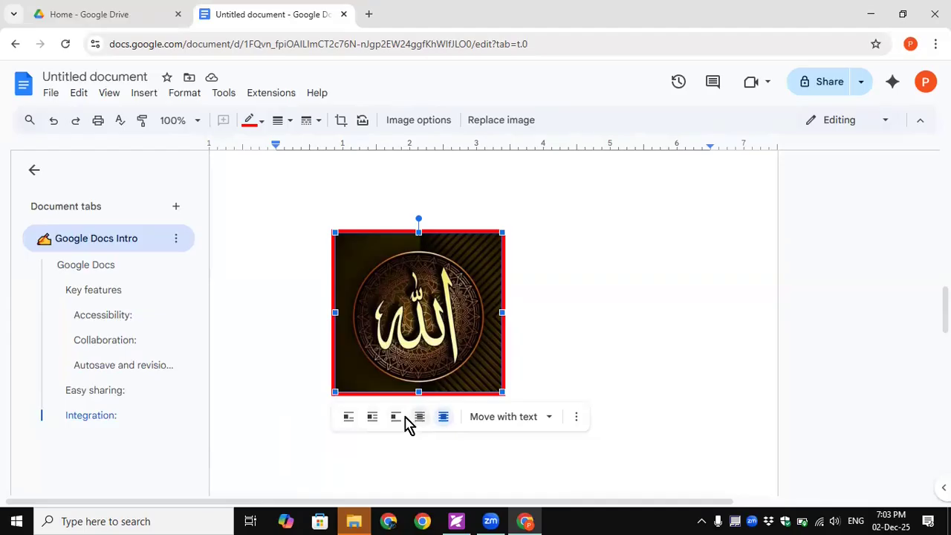
scroll(597, 349, up, 5)
scroll(361, 346, up, 2)
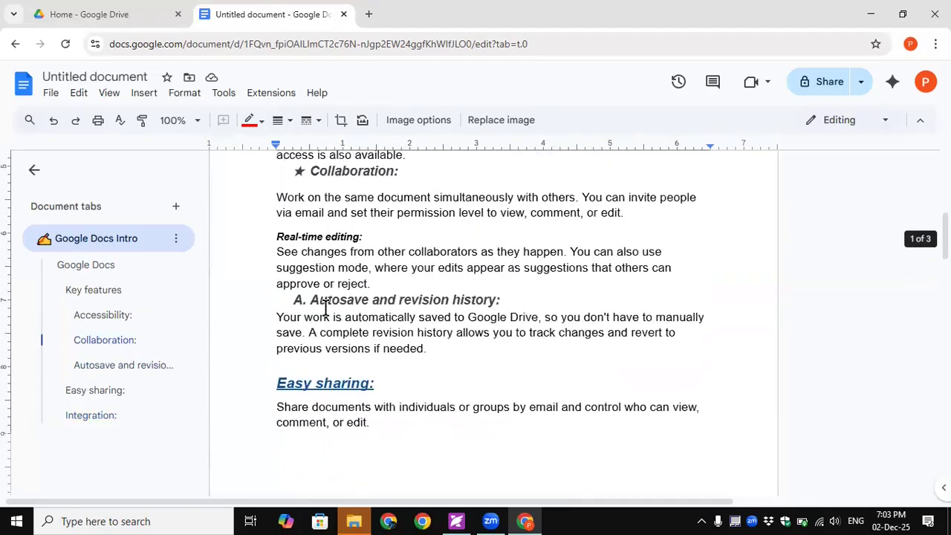
scroll(374, 350, down, 5)
drag(430, 426, 457, 276)
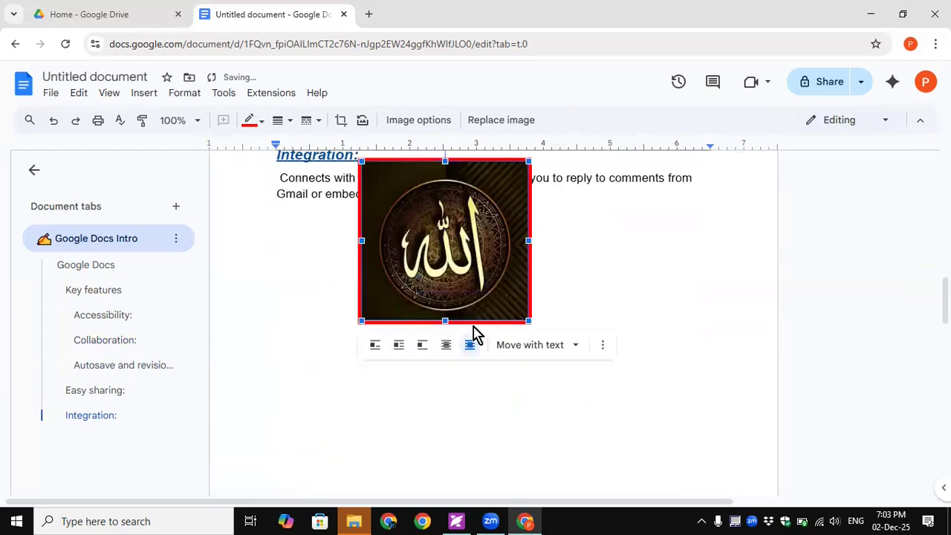
scroll(471, 338, up, 2)
mouse_move(460, 363)
mouse_down()
mouse_move(464, 324)
mouse_move(465, 359)
mouse_up()
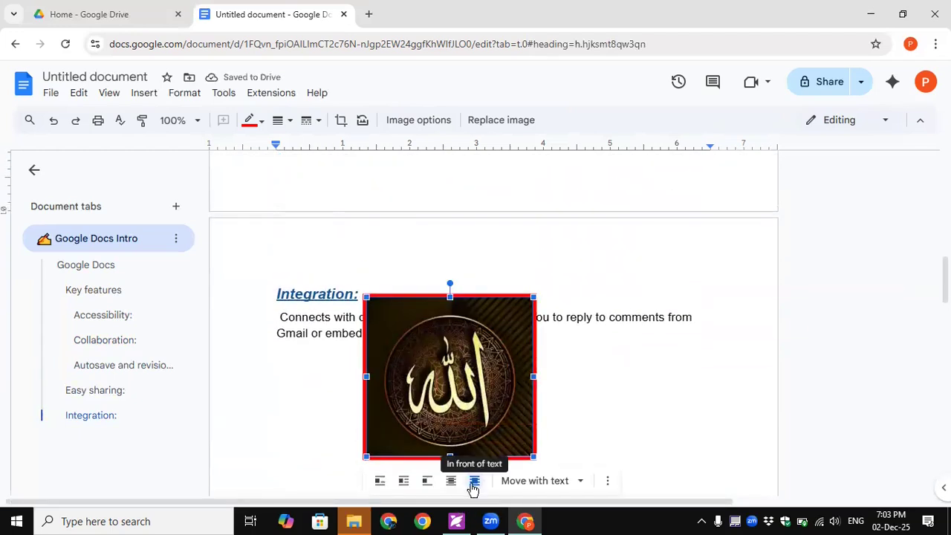
Place the picture behind the text, shift it to about 1.85 inches from the left margin, and select part of the overlapping sentence
click(450, 481)
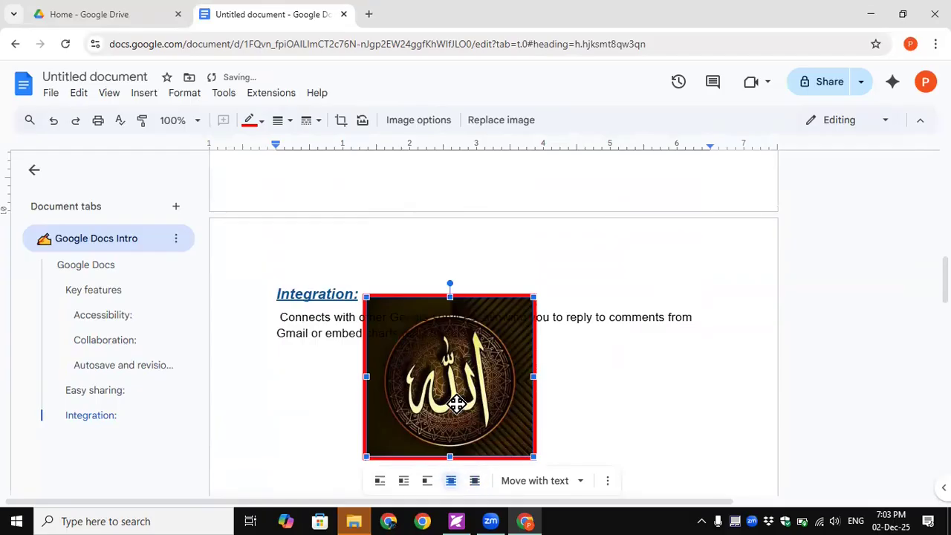
drag(456, 399, 629, 317)
click(325, 320)
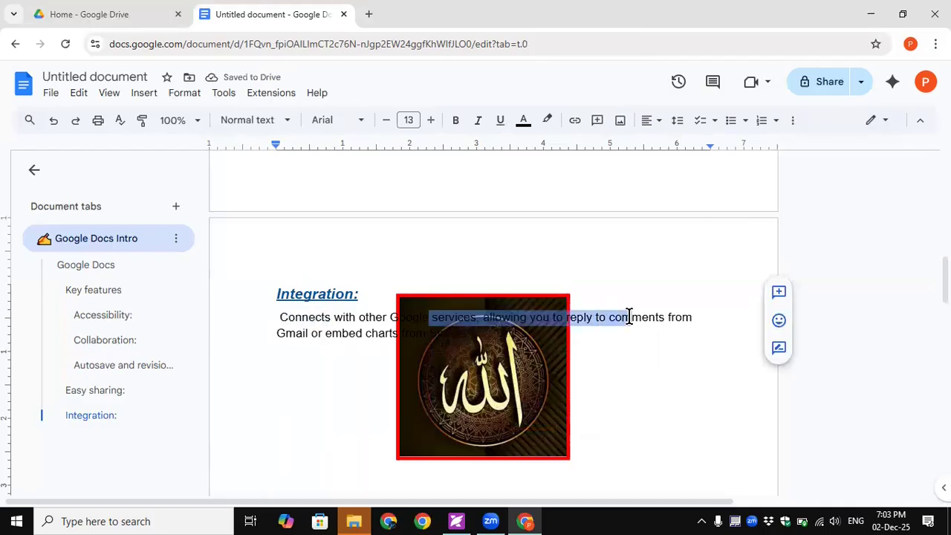
Try the break text and wrap text layouts on the picture, and set it in line with the text
click(472, 414)
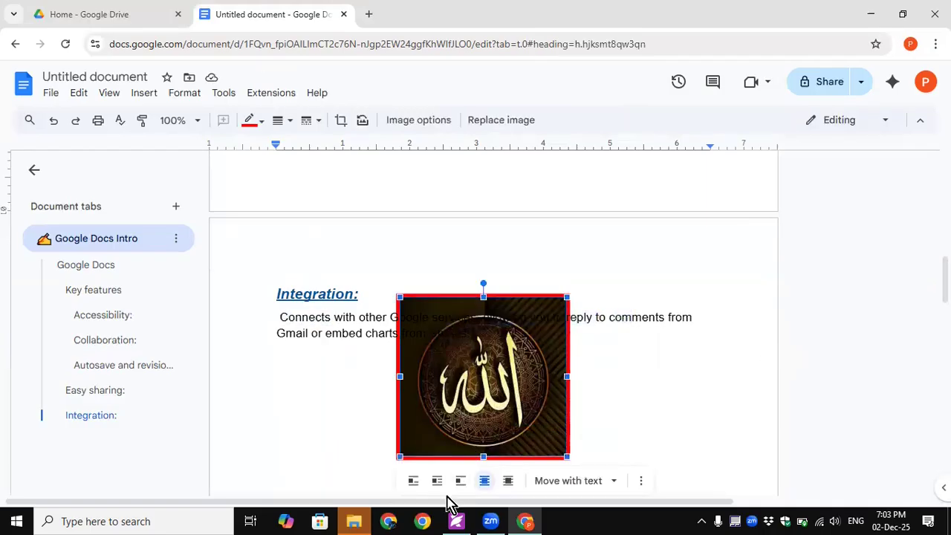
click(461, 482)
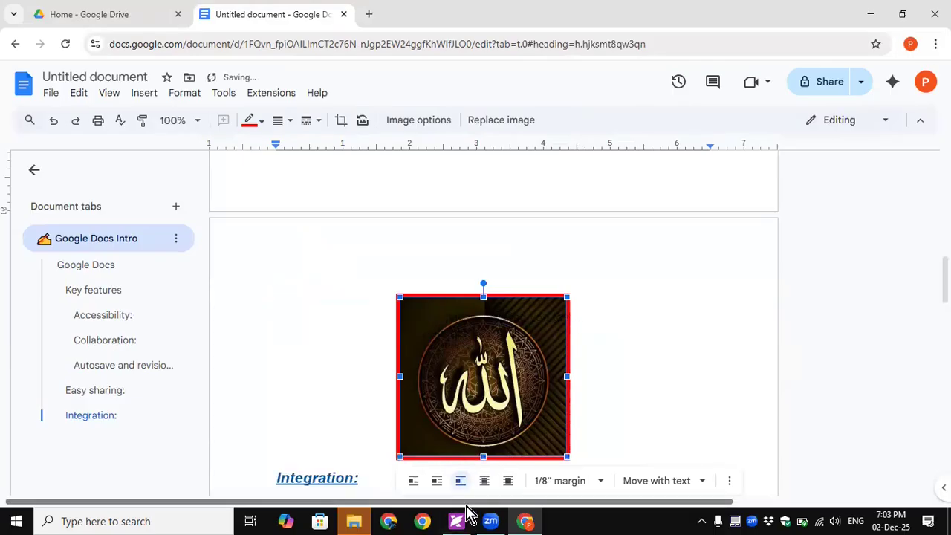
click(439, 481)
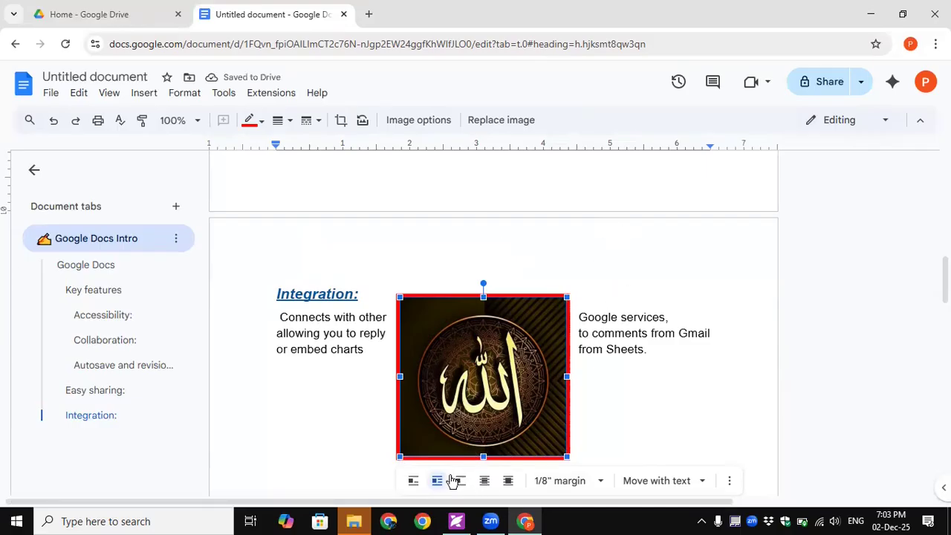
click(413, 483)
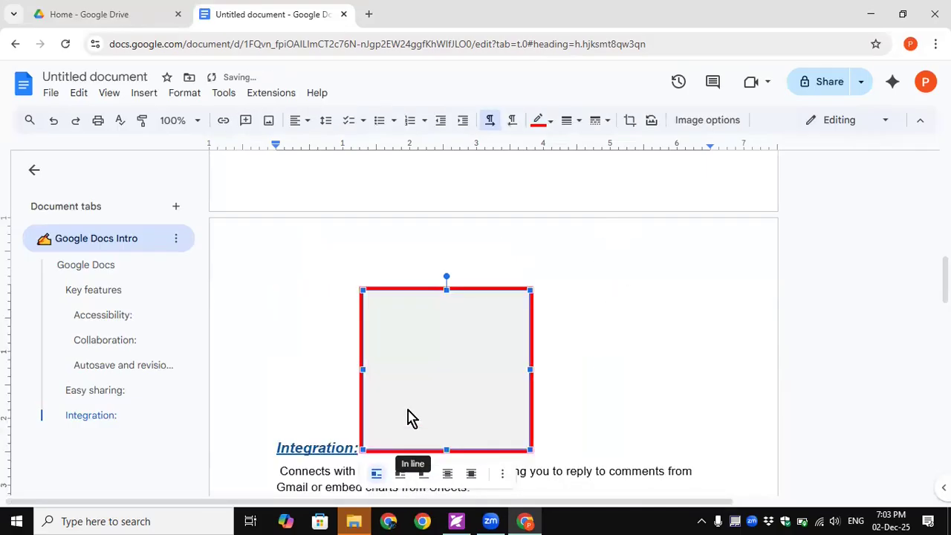